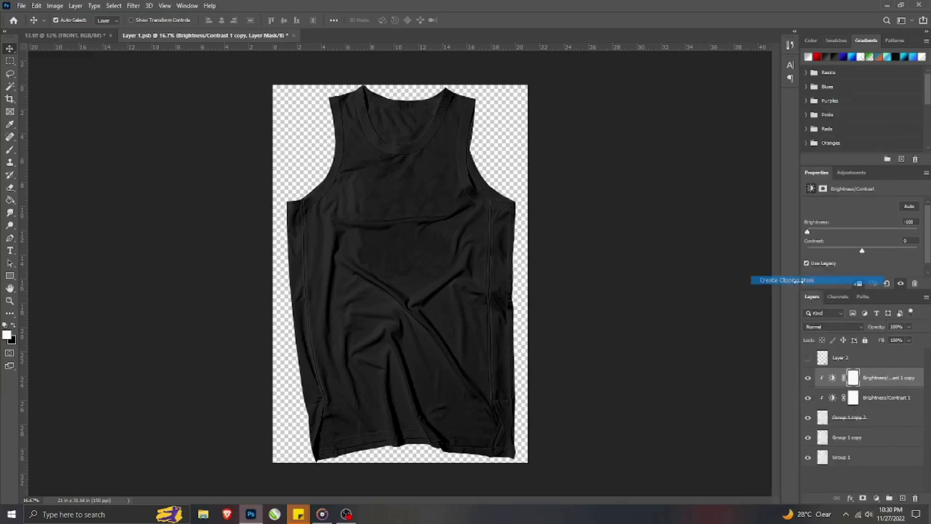
# - Add a Curves adjustment above the brightness layers, raise its black input to about 30, and clip it to the layers below
pyautogui.click(876, 498)
pyautogui.click(873, 379)
pyautogui.moveTo(829, 267); pyautogui.dragTo(836, 265)
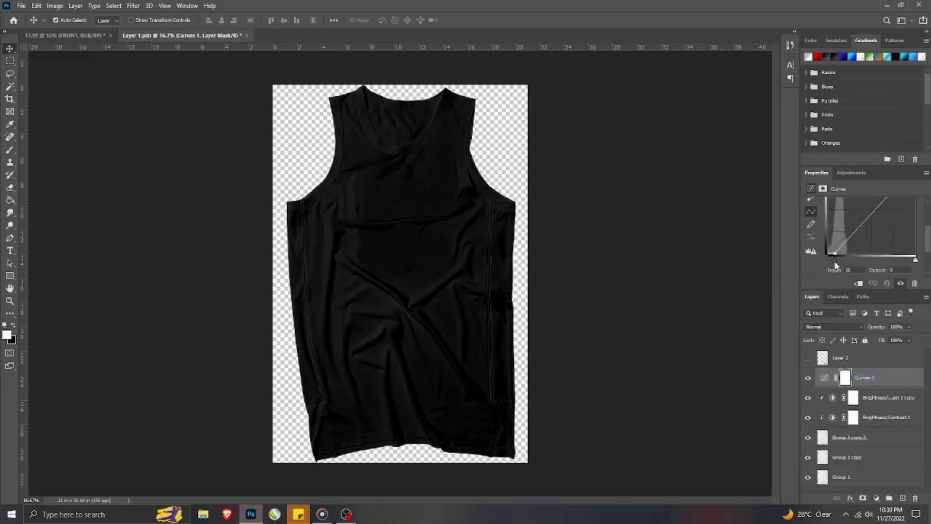
pyautogui.rightClick(886, 384)
pyautogui.click(822, 280)
# - Change the blend modes of the Group 1 copy 2 and Group 1 copy layers so the jersey's folds show as light and dark shading
pyautogui.click(853, 440)
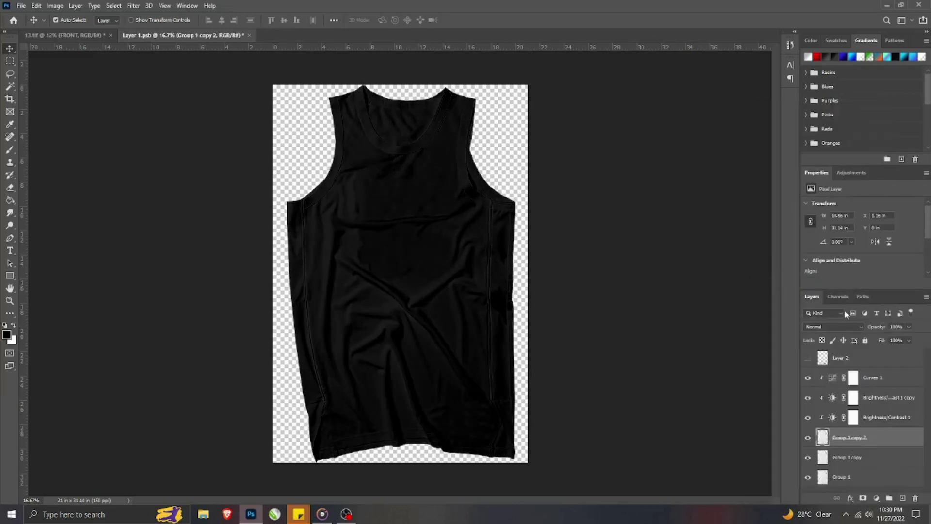
pyautogui.click(834, 327)
pyautogui.click(820, 343)
pyautogui.click(850, 460)
pyautogui.click(826, 326)
pyautogui.click(823, 315)
# - Group the layers from Group 1 copy up to Curves 1, name the group SHADOW, and lock it
pyautogui.keyDown('shift'); pyautogui.click(867, 380); pyautogui.keyUp('shift')
pyautogui.hotkey('ctrl', 'g')
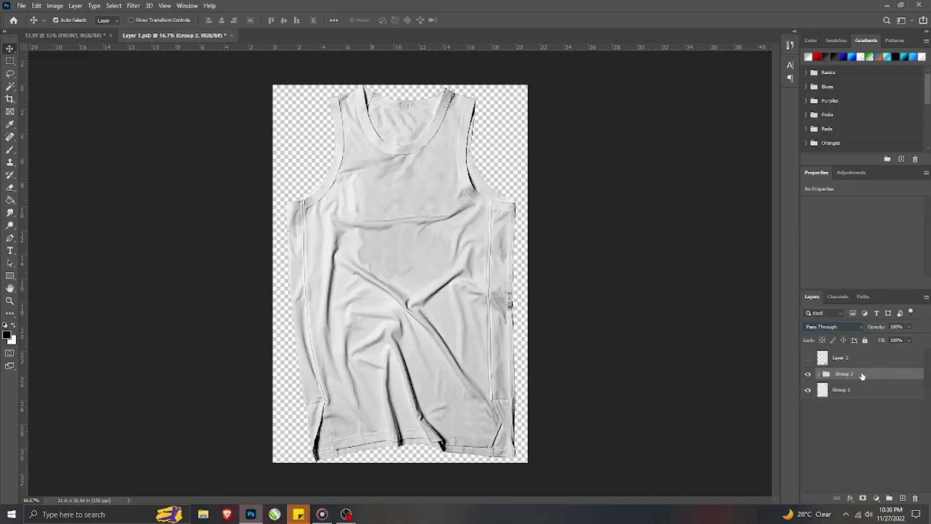
pyautogui.doubleClick(862, 375)
pyautogui.press('Escape')
# - Add a white solid color fill layer above Group 1, limited to the jersey's outline
pyautogui.click(839, 395)
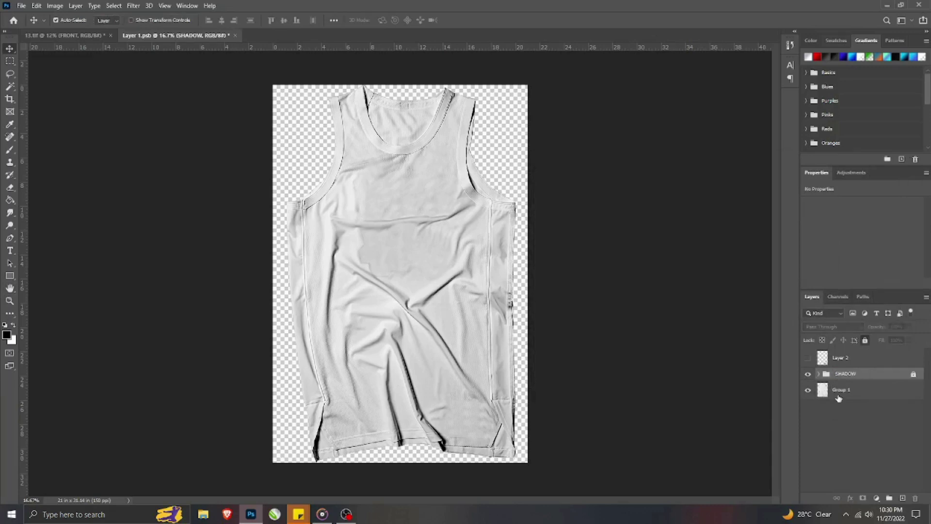
pyautogui.click(876, 498)
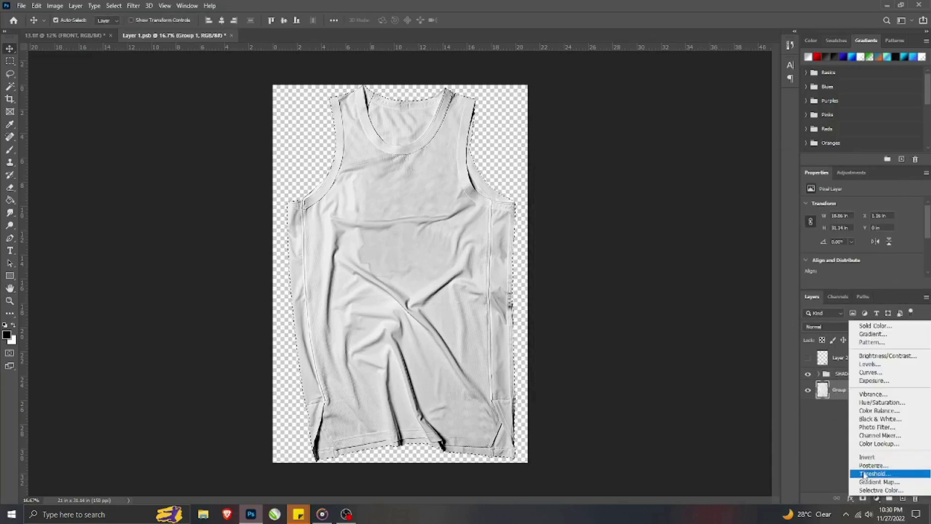
pyautogui.click(865, 327)
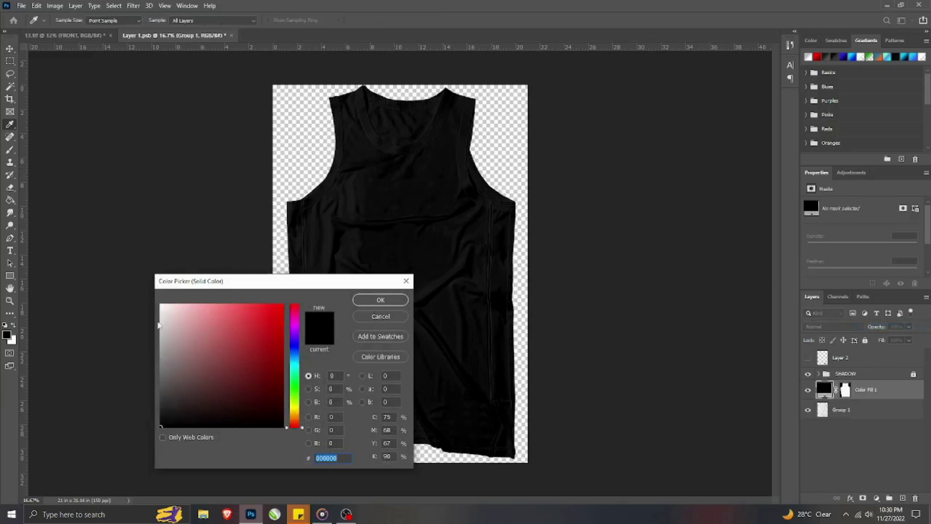
pyautogui.moveTo(160, 326); pyautogui.dragTo(150, 296)
pyautogui.click(381, 299)
# - Trace the collar trim's outer edge with the Pen tool from the left shoulder down past the lowest point of the neckline
pyautogui.scroll(4, 340, 116)
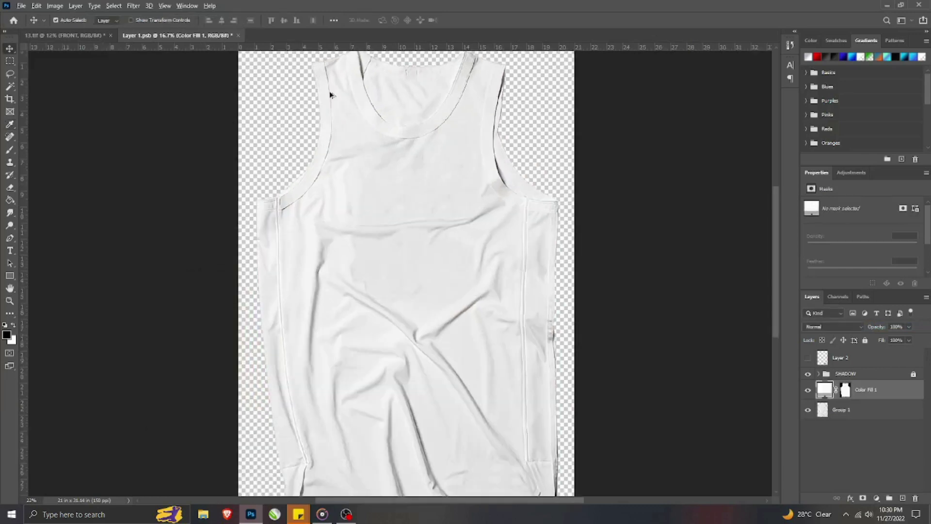
pyautogui.scroll(2, 454, 155)
pyautogui.press('p')
pyautogui.scroll(3, 291, 137)
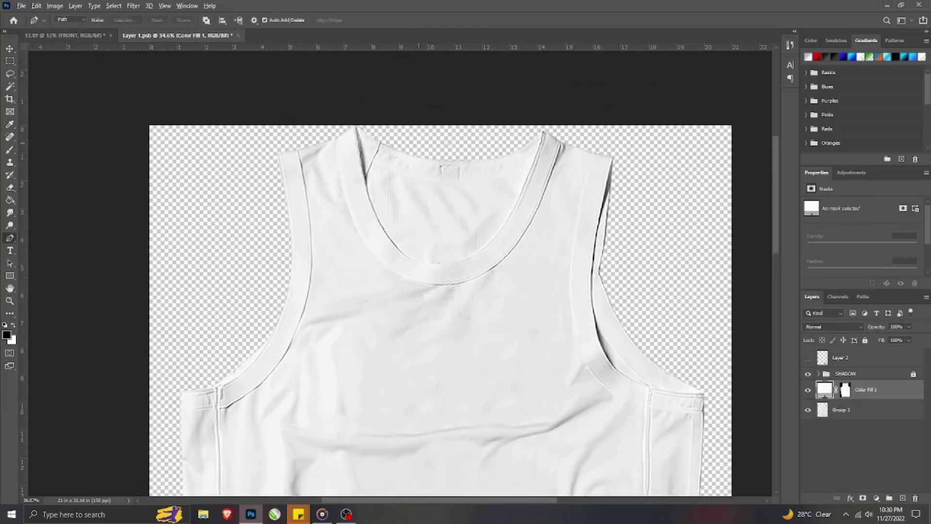
pyautogui.click(292, 130)
pyautogui.click(288, 167)
pyautogui.click(304, 226)
pyautogui.click(321, 284)
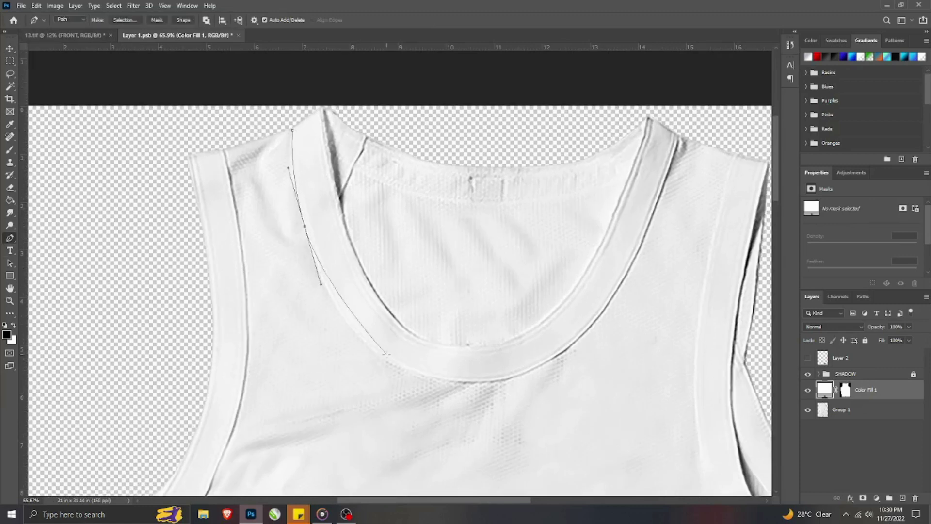
pyautogui.click(339, 314)
pyautogui.moveTo(447, 380); pyautogui.dragTo(517, 388)
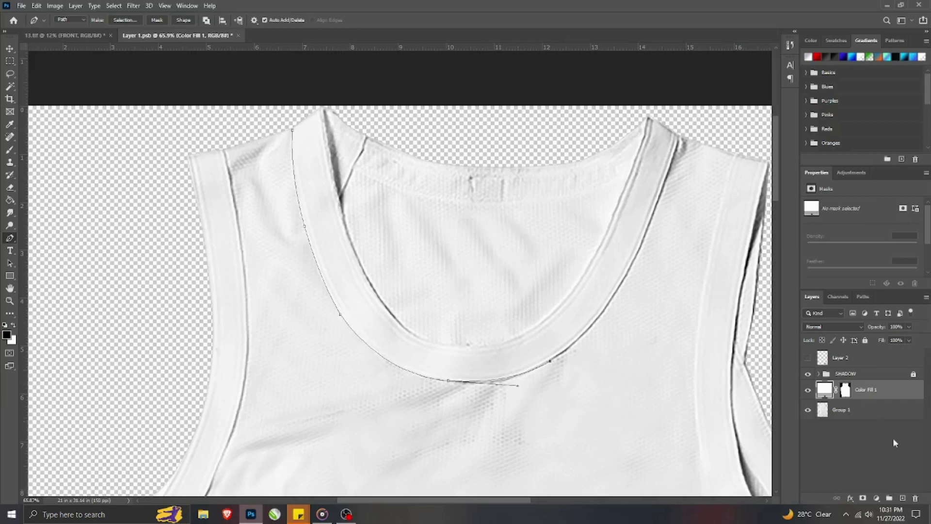
# - Change the jersey body's solid color fill to black
pyautogui.doubleClick(824, 389)
pyautogui.moveTo(257, 397); pyautogui.dragTo(242, 434)
pyautogui.click(356, 301)
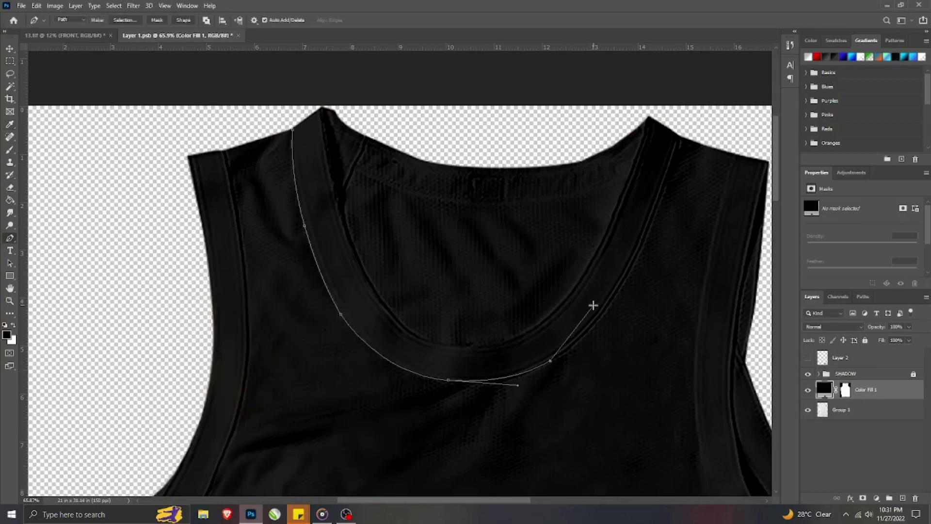
# - Continue the collar path up to the right shoulder, close it above the neckline, and load it as a selection
pyautogui.moveTo(614, 295); pyautogui.dragTo(645, 251)
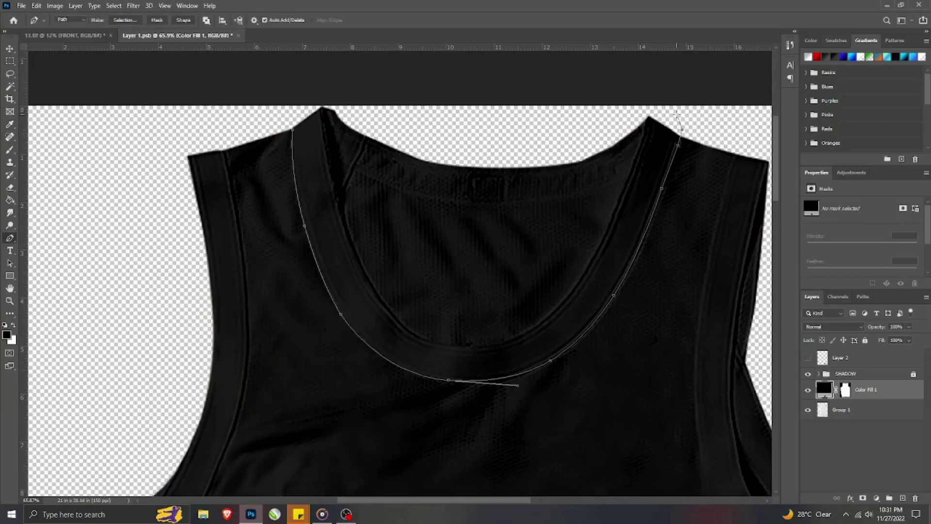
pyautogui.click(639, 105)
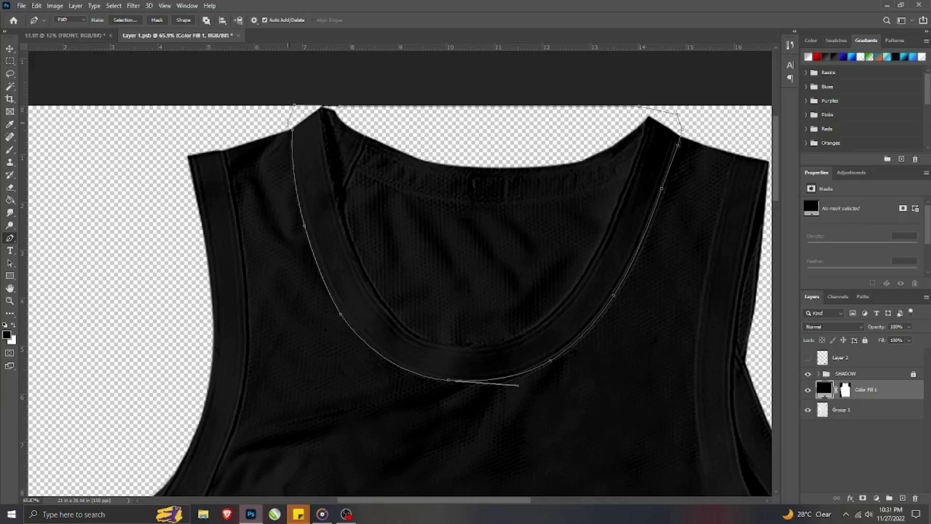
pyautogui.hotkey('ctrl', 'Return')
# - Subtract the empty area above the neckline from the collar selection with the Magic Wand, based on the Group 1 layer
pyautogui.click(838, 410)
pyautogui.click(303, 109)
pyautogui.hotkey('ctrl', 'z')
pyautogui.click(10, 87)
pyautogui.keyDown('alt'); pyautogui.click(618, 130); pyautogui.keyUp('alt')
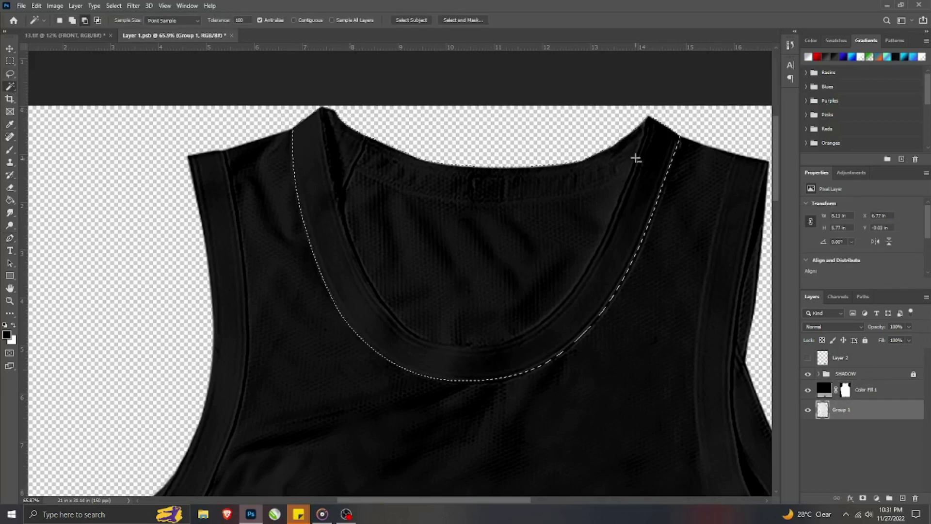
# - Fill the collar selection with a new ffffff solid color layer and place it above the black body fill
pyautogui.click(875, 498)
pyautogui.click(868, 328)
pyautogui.write('ffffff')
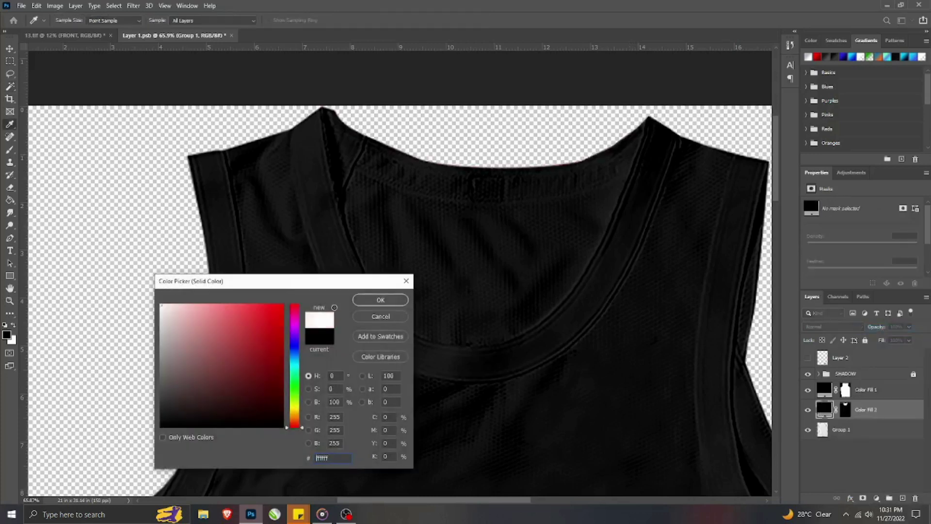
pyautogui.press('Return')
pyautogui.moveTo(861, 413); pyautogui.dragTo(836, 385)
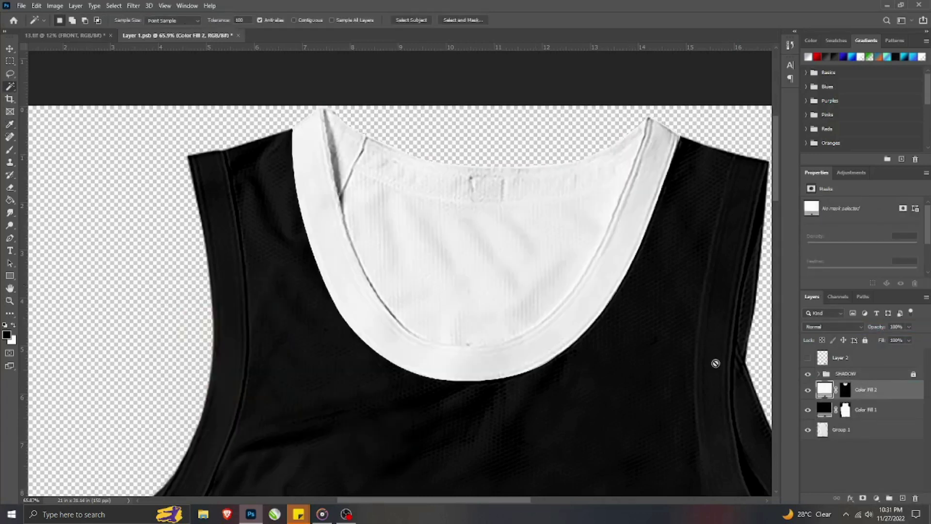
# - Change the collar's solid color fill to the gray b0a8a8
pyautogui.doubleClick(824, 390)
pyautogui.moveTo(163, 359); pyautogui.dragTo(166, 339)
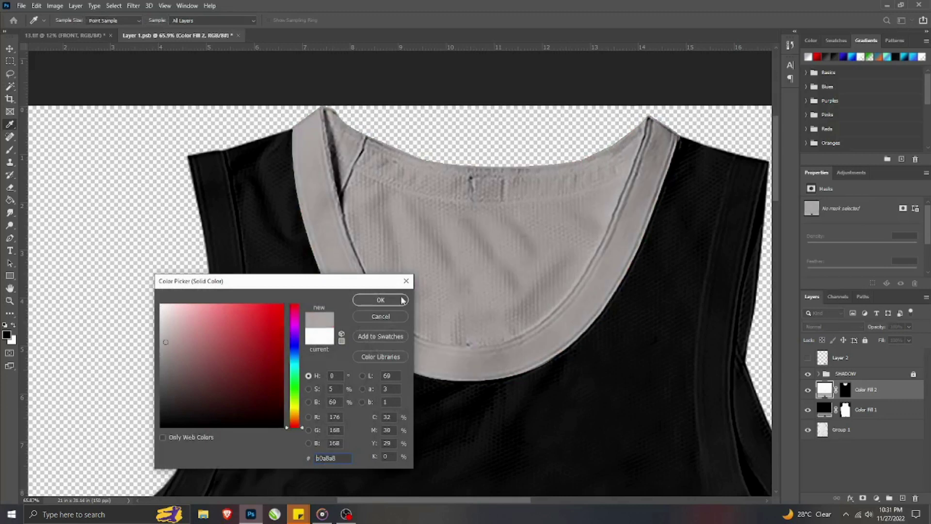
pyautogui.click(402, 302)
# - Trace the inside back panel with the Pen tool, following the seam below the back collar and the front collar's inner edge
pyautogui.click(10, 238)
pyautogui.scroll(3, 493, 196)
pyautogui.click(277, 140)
pyautogui.moveTo(447, 206); pyautogui.dragTo(550, 212)
pyautogui.click(615, 194)
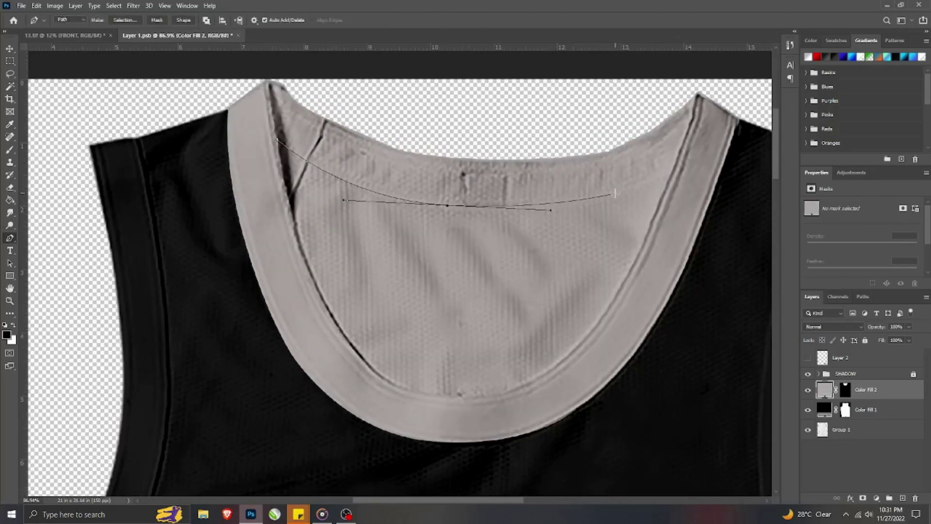
pyautogui.moveTo(579, 346); pyautogui.dragTo(552, 376)
pyautogui.moveTo(448, 399); pyautogui.dragTo(402, 395)
pyautogui.click(390, 382)
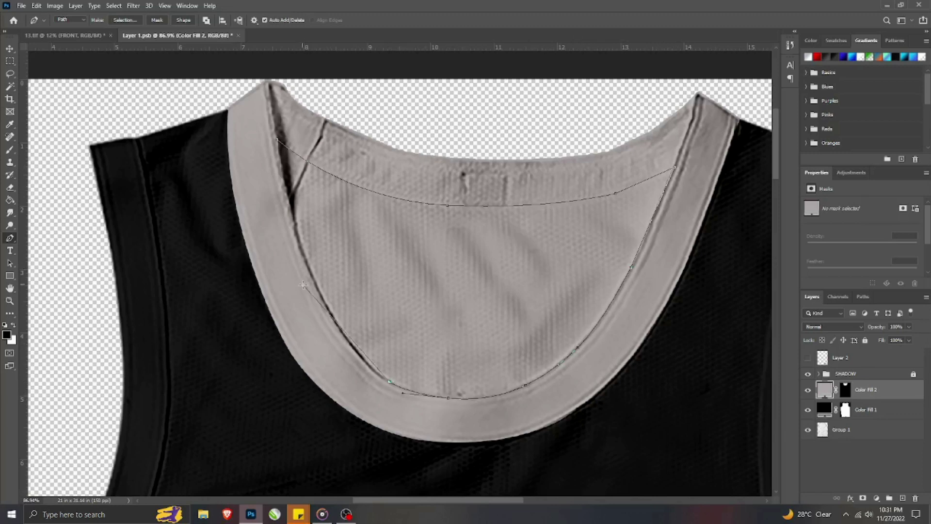
pyautogui.moveTo(320, 291); pyautogui.dragTo(307, 265)
pyautogui.click(300, 244)
pyautogui.click(295, 225)
pyautogui.click(284, 183)
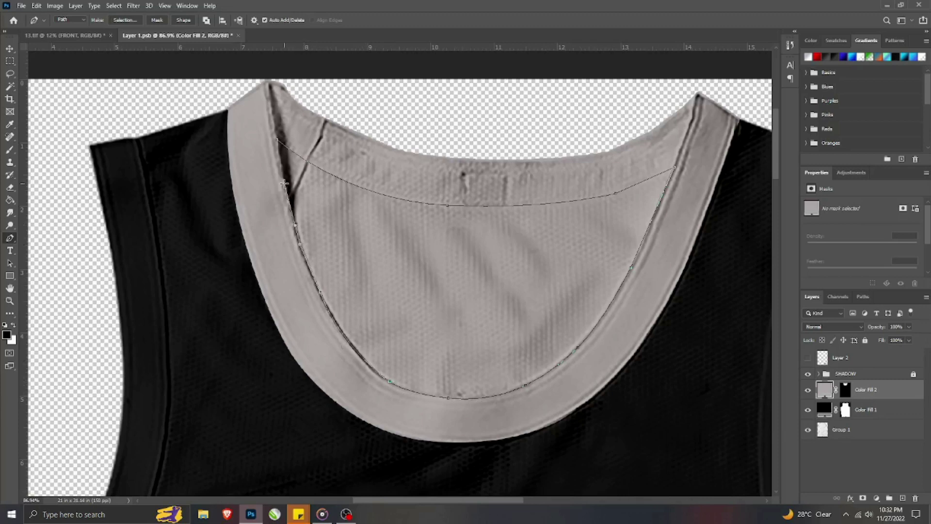
# - Load the inside back panel path as a selection and fill it with a new white solid color layer
pyautogui.hotkey('ctrl', 'Return')
pyautogui.click(876, 498)
pyautogui.click(877, 330)
pyautogui.moveTo(201, 364); pyautogui.dragTo(140, 265)
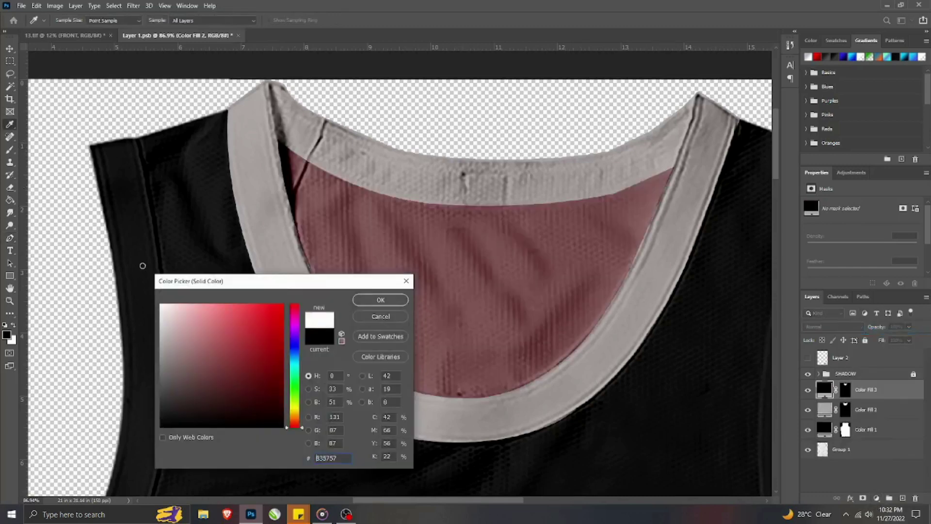
pyautogui.click(381, 299)
# - Change the collar trim's solid color fill to red and select that layer's mask
pyautogui.doubleClick(824, 409)
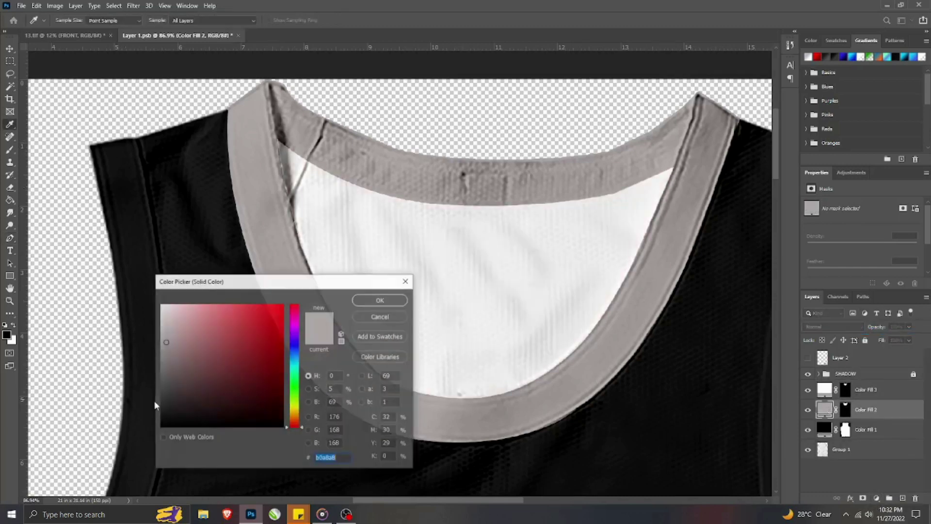
pyautogui.moveTo(204, 363); pyautogui.dragTo(296, 294)
pyautogui.click(378, 301)
pyautogui.click(844, 410)
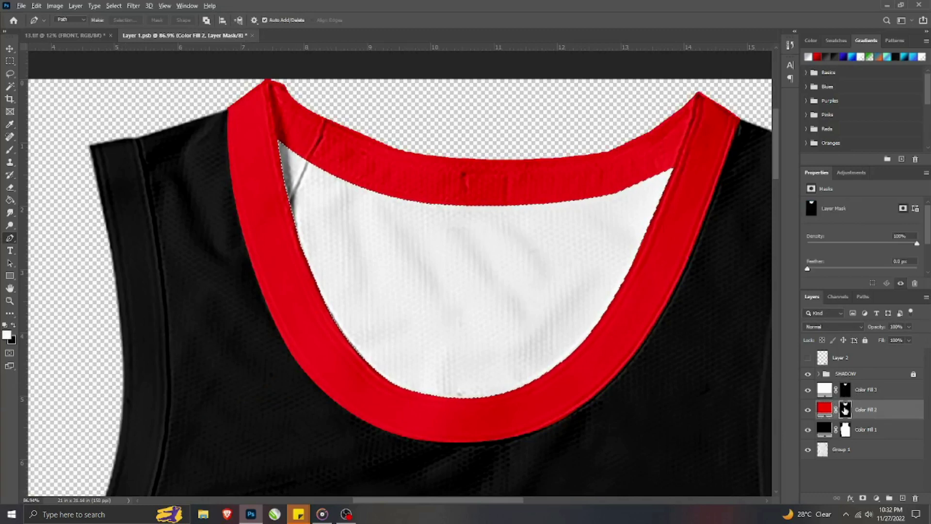
# - Trace the left armhole trim with the Pen tool, closing the path outside the jersey, and load it as a selection
pyautogui.scroll(-6, 312, 214)
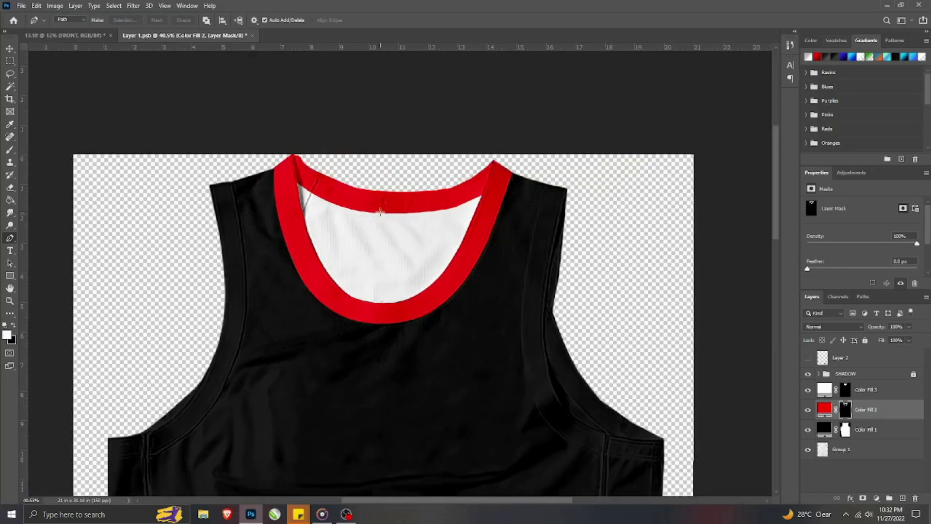
pyautogui.scroll(-3, 381, 206)
pyautogui.press('v')
pyautogui.click(273, 304)
pyautogui.click(10, 238)
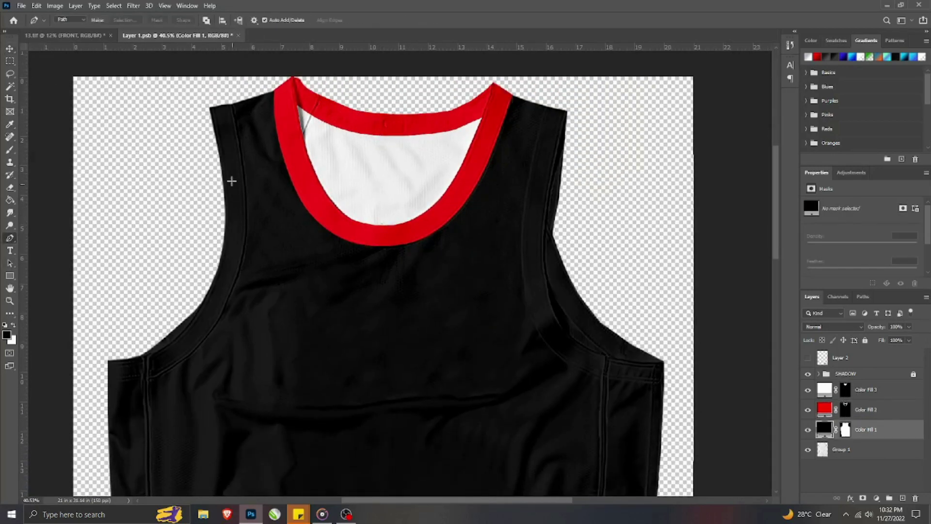
pyautogui.click(231, 104)
pyautogui.moveTo(247, 224); pyautogui.dragTo(246, 280)
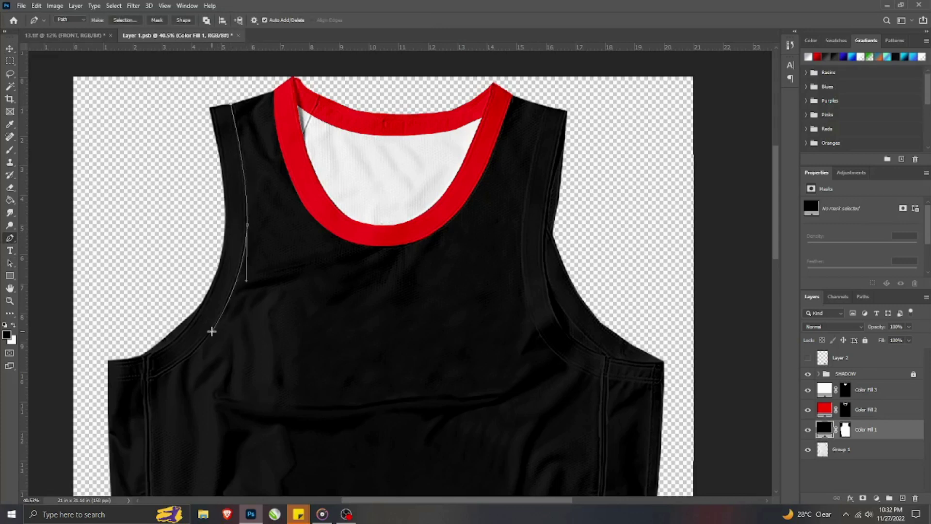
pyautogui.moveTo(147, 379); pyautogui.dragTo(106, 395)
pyautogui.moveTo(195, 316); pyautogui.dragTo(217, 249)
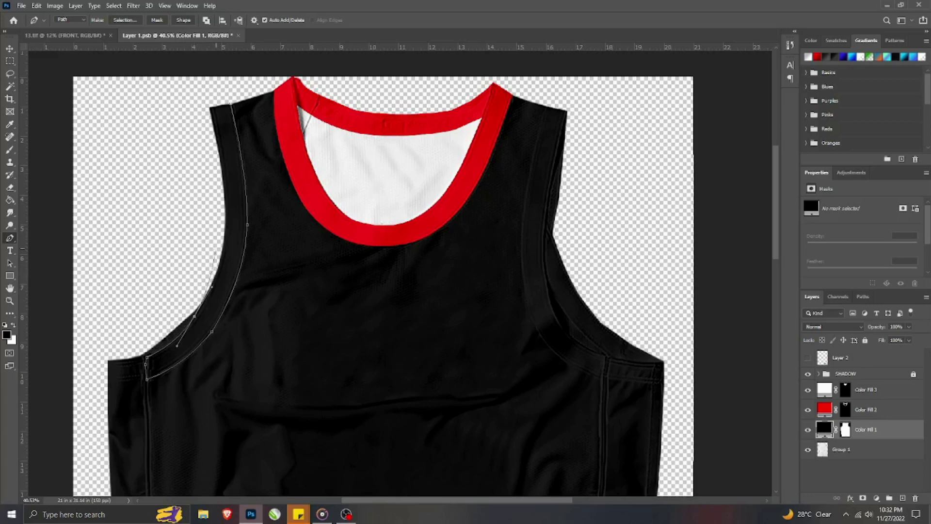
pyautogui.click(188, 171)
pyautogui.click(189, 84)
pyautogui.click(232, 104)
pyautogui.hotkey('ctrl', 'Return')
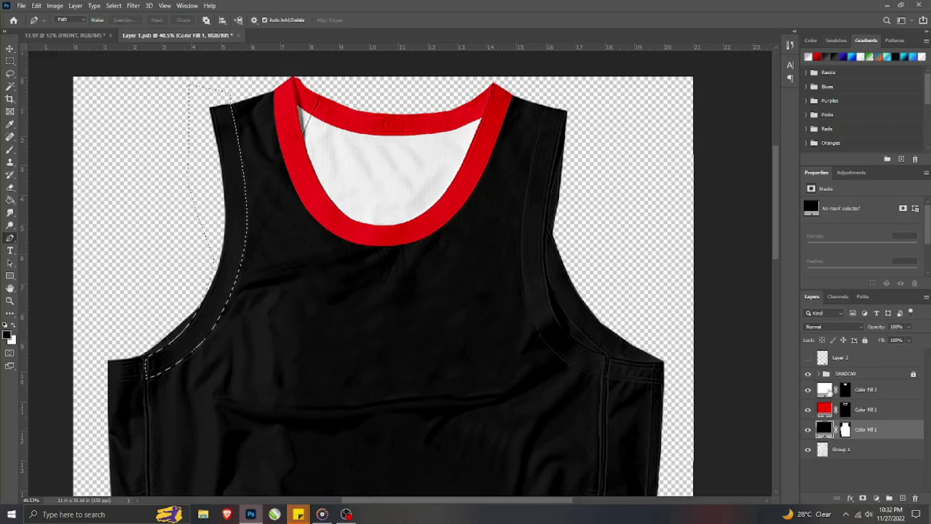
# - Fill the left armhole trim selection with a new red solid color layer above the black body fill
pyautogui.click(842, 449)
pyautogui.press('w')
pyautogui.click(867, 429)
pyautogui.click(877, 498)
pyautogui.click(873, 337)
pyautogui.click(367, 297)
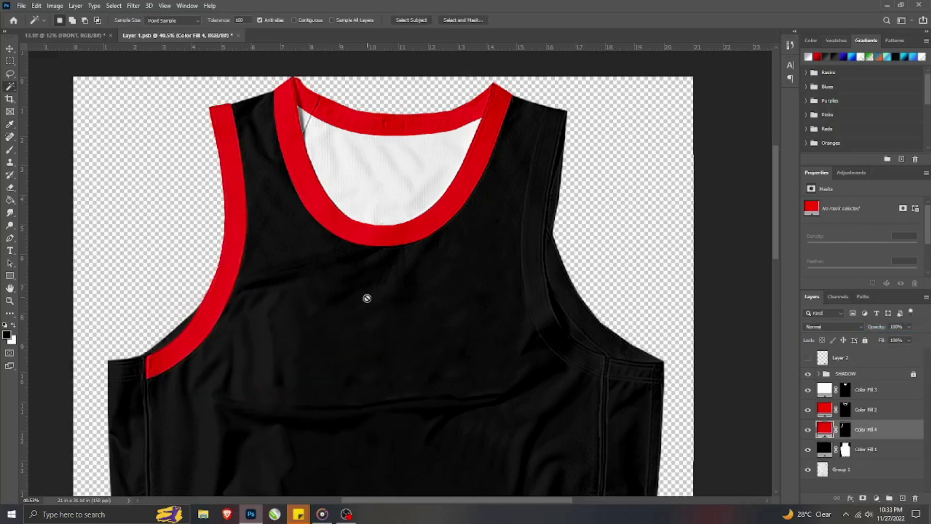
# - Trace the right armhole trim with the Pen tool from the shoulder to the side seam and back up along its opposite edge
pyautogui.press('p')
pyautogui.scroll(1, 552, 119)
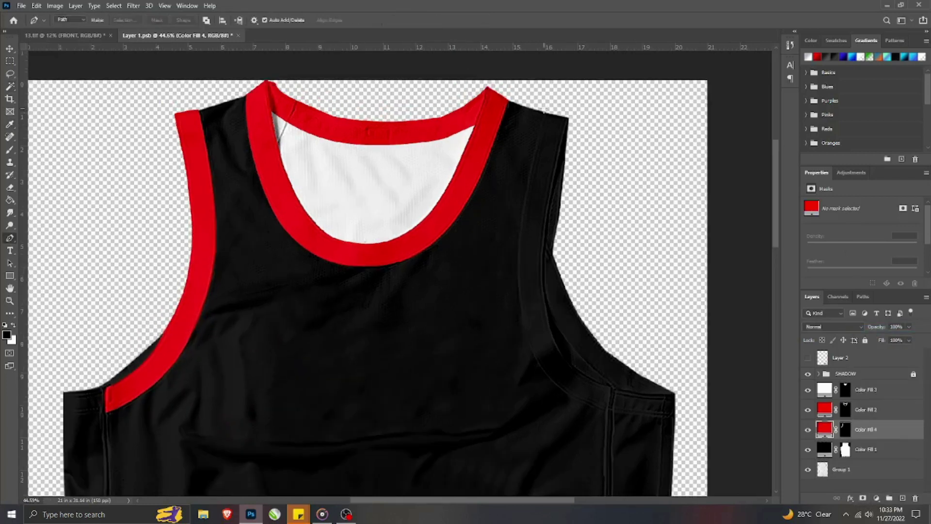
pyautogui.click(544, 114)
pyautogui.moveTo(519, 252); pyautogui.dragTo(518, 323)
pyautogui.click(530, 348)
pyautogui.moveTo(570, 397); pyautogui.dragTo(598, 417)
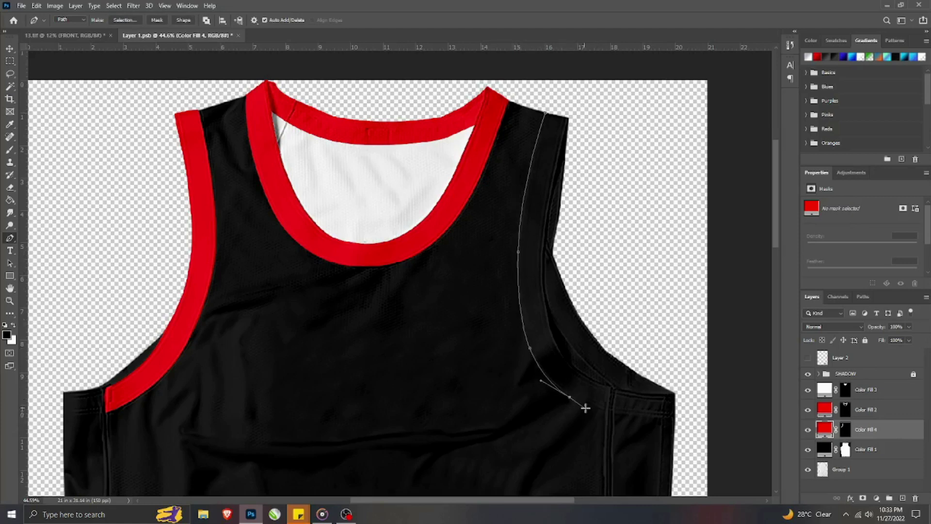
pyautogui.click(611, 388)
pyautogui.moveTo(555, 342); pyautogui.dragTo(534, 307)
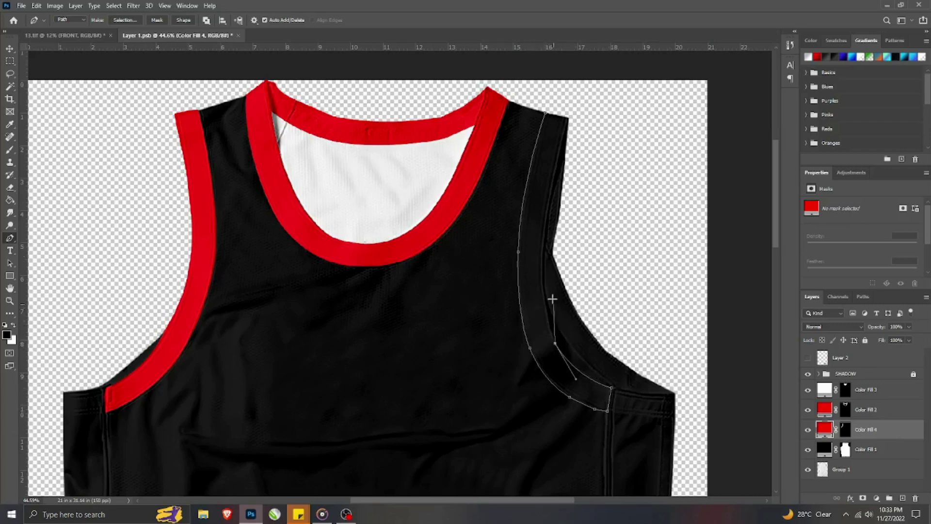
pyautogui.moveTo(542, 271); pyautogui.dragTo(545, 232)
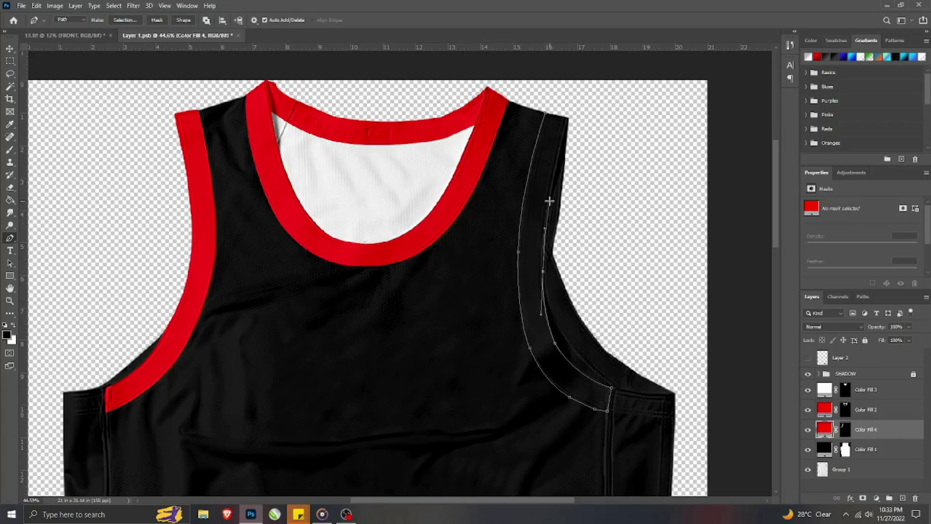
pyautogui.click(569, 115)
pyautogui.hotkey('ctrl', 'z')
pyautogui.hotkey('ctrl', 'z')
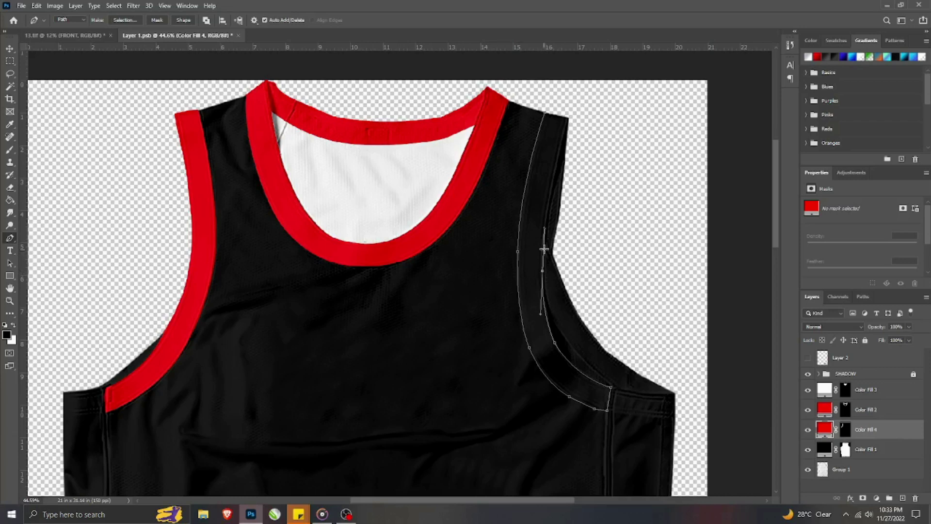
pyautogui.hotkey('ctrl', 'z')
# - Finish the right armhole trim path up to the shoulder, closing it outside the jersey, and load it as a selection
pyautogui.moveTo(543, 274); pyautogui.dragTo(543, 243)
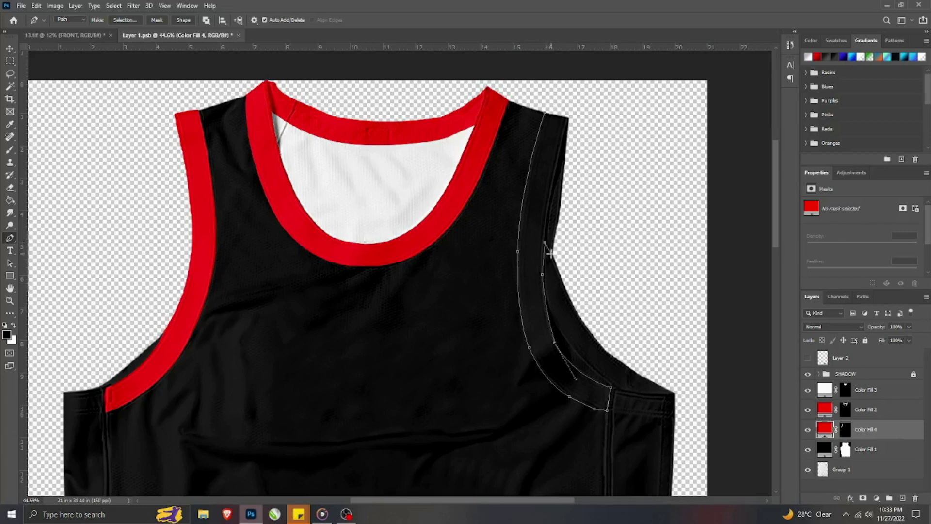
pyautogui.click(587, 255)
pyautogui.click(599, 167)
pyautogui.click(580, 106)
pyautogui.click(545, 115)
pyautogui.hotkey('ctrl', 'Return')
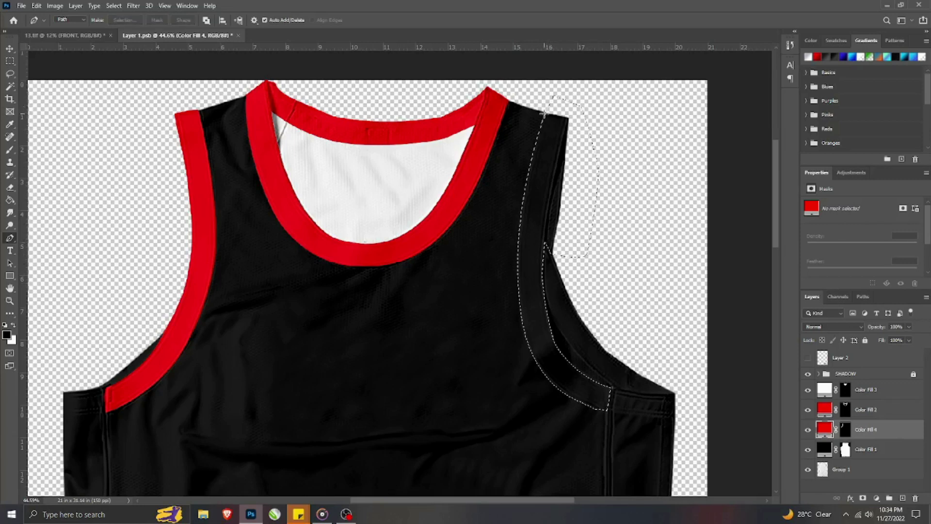
# - Subtract the transparent area outside the jersey from the right armhole selection, using the Magic Wand on the Group 1 layer
pyautogui.click(858, 475)
pyautogui.click(10, 87)
pyautogui.keyDown('alt'); pyautogui.click(570, 219); pyautogui.keyUp('alt')
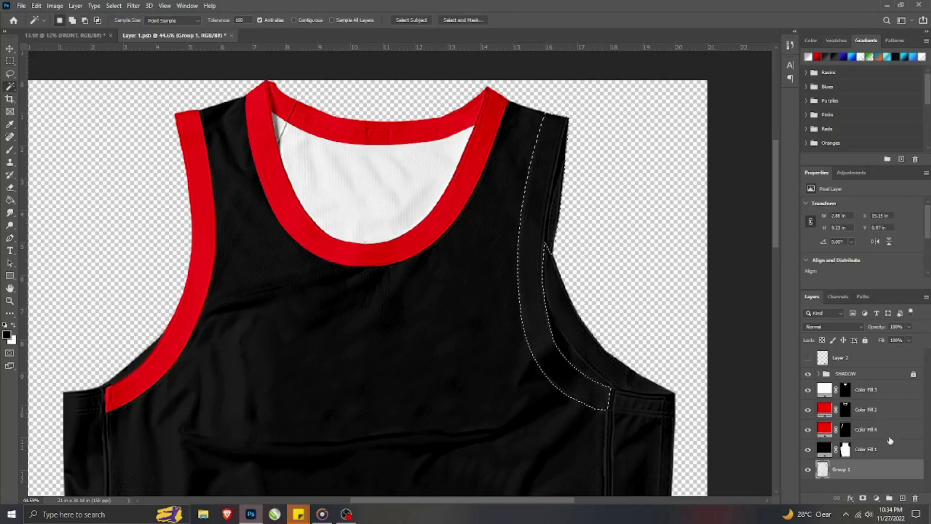
# - Fill the right armhole trim selection with a new red solid color layer above the black body fill
pyautogui.click(890, 447)
pyautogui.click(876, 498)
pyautogui.click(873, 324)
pyautogui.moveTo(281, 309); pyautogui.dragTo(289, 309)
pyautogui.click(381, 300)
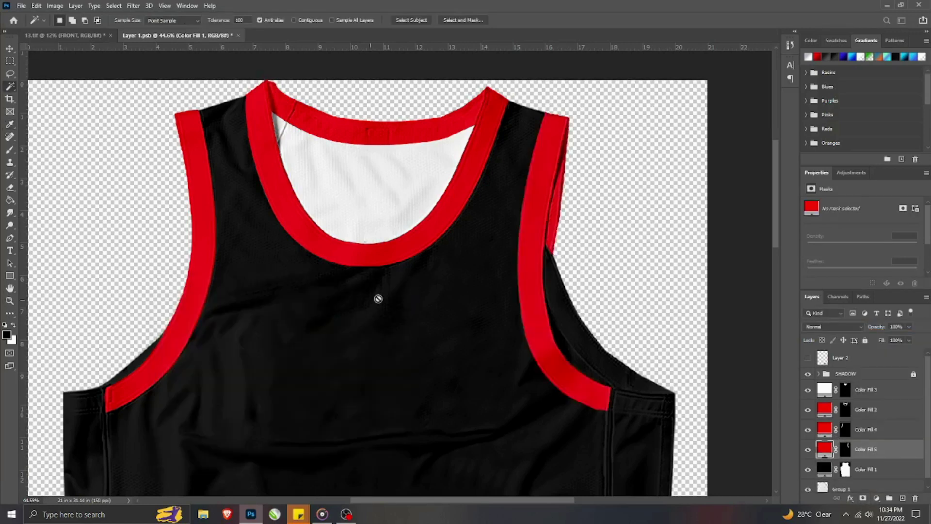
# - Trace the lower edge of a neck tape strip just below the back collar with the Pen tool, curving across the white inside panel
pyautogui.scroll(-4, 376, 301)
pyautogui.scroll(1, 375, 274)
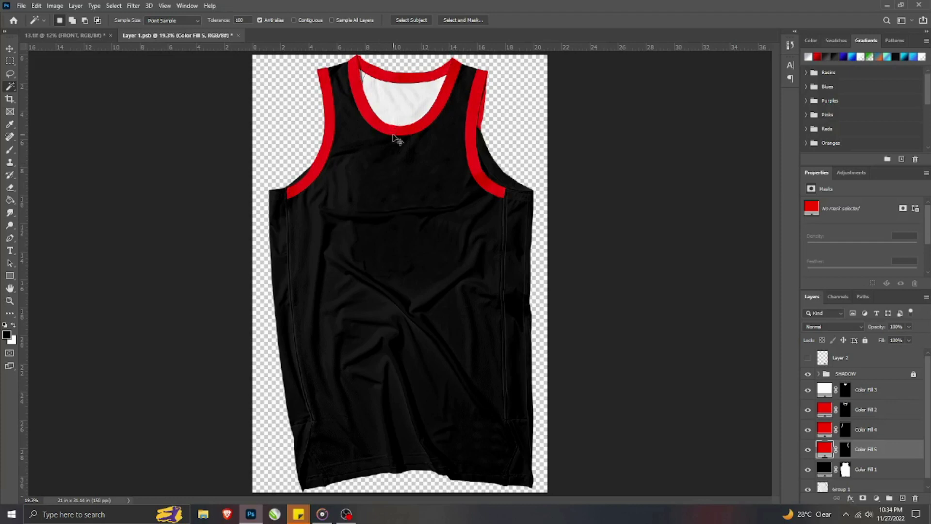
pyautogui.press('v')
pyautogui.scroll(5, 398, 72)
pyautogui.moveTo(397, 68); pyautogui.dragTo(408, 128)
pyautogui.scroll(4, 408, 131)
pyautogui.click(10, 239)
pyautogui.click(245, 150)
pyautogui.moveTo(407, 212); pyautogui.dragTo(532, 228)
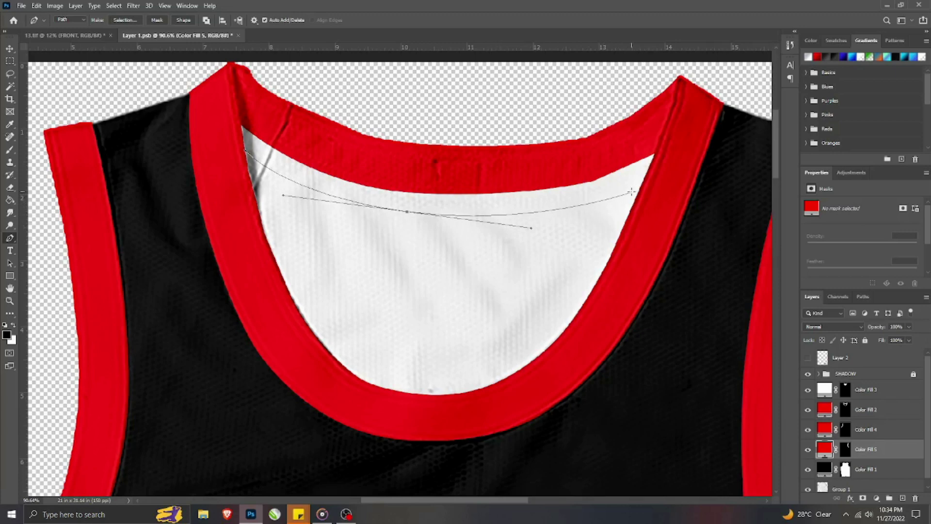
# - Close the neck tape path back across the red back collar and load it as a selection
pyautogui.click(665, 174)
pyautogui.moveTo(673, 150); pyautogui.dragTo(672, 145)
pyautogui.click(665, 136)
pyautogui.click(595, 153)
pyautogui.click(468, 170)
pyautogui.moveTo(335, 130); pyautogui.dragTo(330, 130)
pyautogui.click(247, 148)
pyautogui.hotkey('ctrl', 'Return')
# - Fill the neck tape selection with a new blue solid color layer and move it above the white inside panel fill
pyautogui.click(876, 498)
pyautogui.click(868, 326)
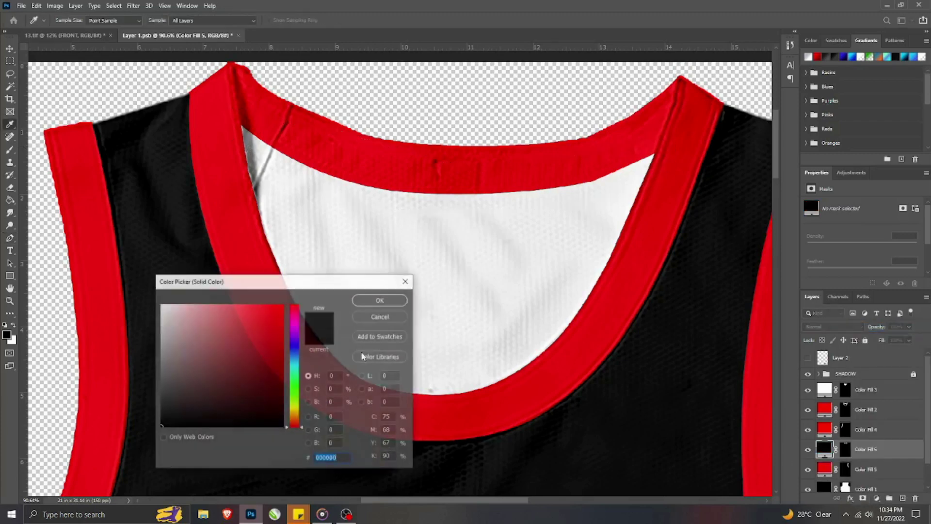
pyautogui.click(295, 343)
pyautogui.click(281, 309)
pyautogui.click(379, 301)
pyautogui.moveTo(875, 449); pyautogui.dragTo(877, 388)
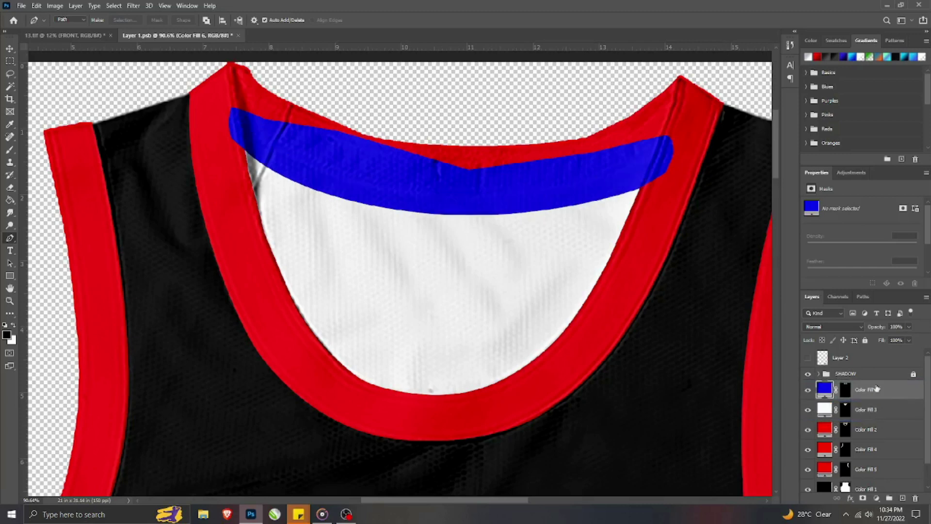
# - Remove the collar trim area from the blue neck tape's layer mask, using the red collar fill's mask as the selection
pyautogui.keyDown('ctrl'); pyautogui.click(845, 430); pyautogui.keyUp('ctrl')
pyautogui.click(845, 389)
pyautogui.press('x')
pyautogui.hotkey('alt', 'BackSpace')
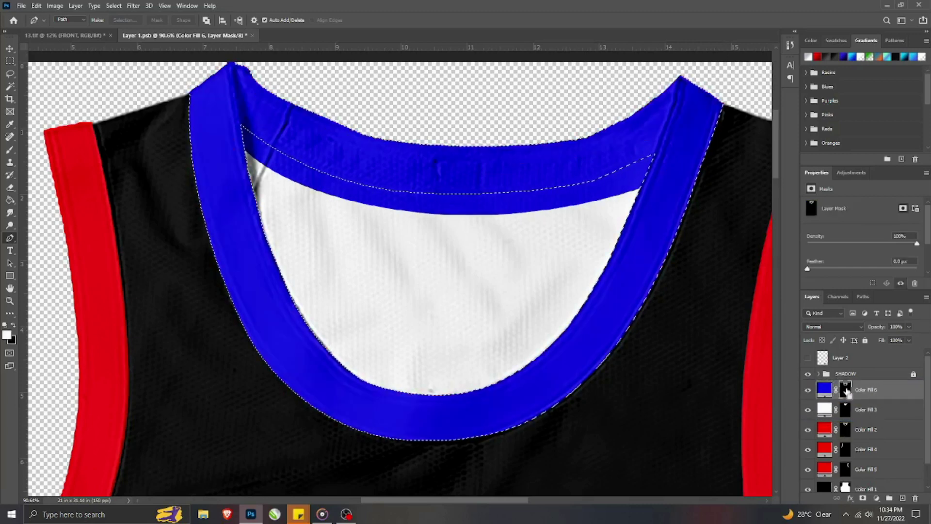
pyautogui.hotkey('ctrl', 'z')
pyautogui.hotkey('ctrl', 'shift', 'i')
pyautogui.hotkey('ctrl', 'BackSpace')
pyautogui.hotkey('ctrl', 'd')
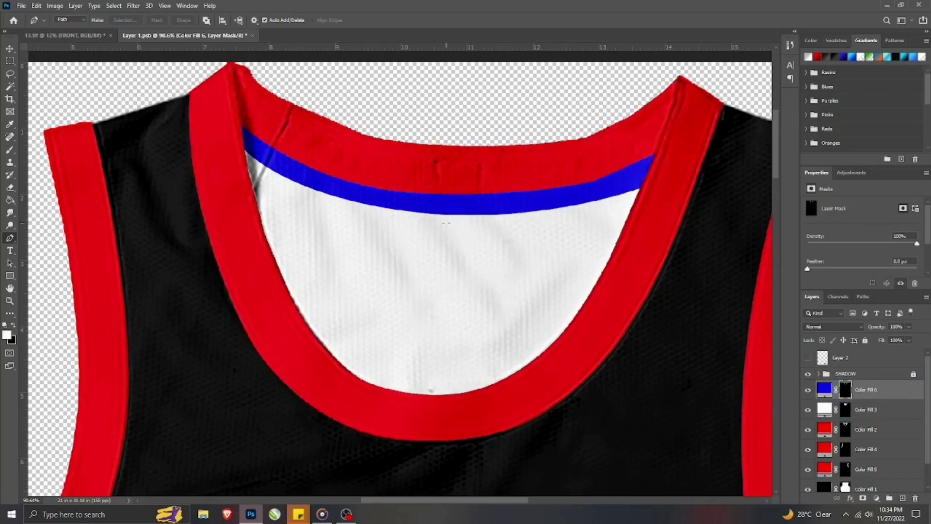
# - Trace a closed path along the blue neck tape's lower right edge and down through the white inside panel
pyautogui.scroll(-3, 446, 223)
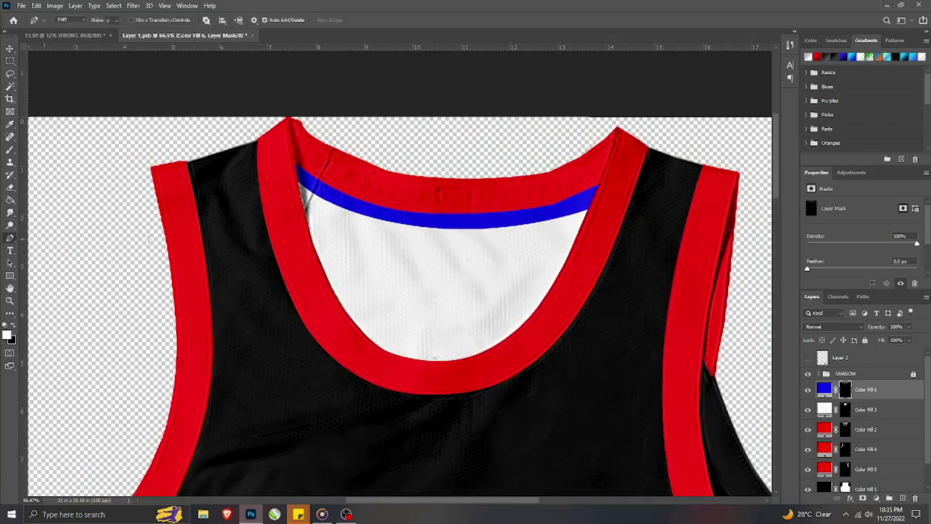
pyautogui.scroll(2, 509, 230)
pyautogui.click(444, 232)
pyautogui.moveTo(649, 203); pyautogui.dragTo(760, 159)
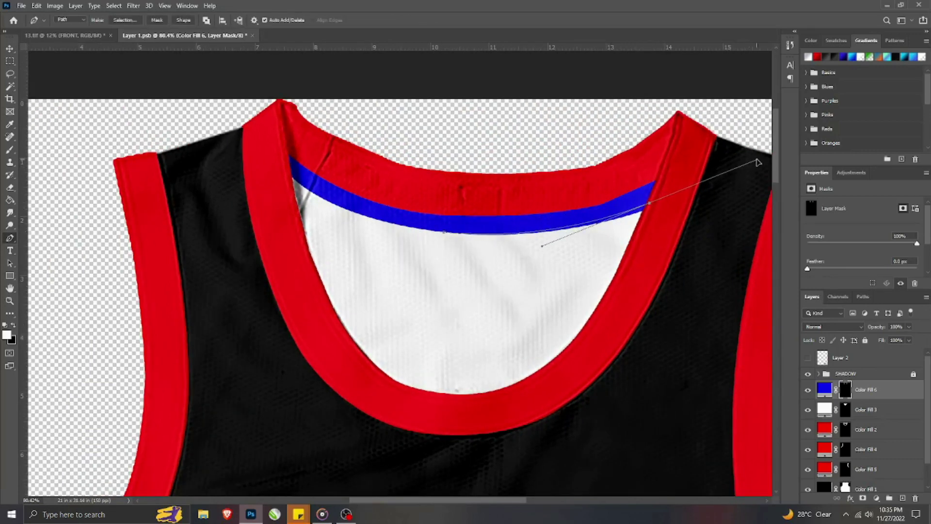
pyautogui.click(641, 278)
pyautogui.moveTo(506, 310); pyautogui.dragTo(489, 307)
pyautogui.moveTo(412, 278); pyautogui.dragTo(406, 264)
pyautogui.moveTo(408, 255); pyautogui.dragTo(417, 246)
pyautogui.click(444, 233)
# - Load the path as a selection and fill it with black on the neck tape's mask to clean its lower edge
pyautogui.hotkey('ctrl', 'Return')
pyautogui.hotkey('alt', 'Delete')
pyautogui.hotkey('ctrl', 'Delete')
pyautogui.hotkey('ctrl', 'd')
# - Change the neck tape's solid color fill from blue to black (000000)
pyautogui.scroll(-8, 365, 220)
pyautogui.scroll(-3, 373, 224)
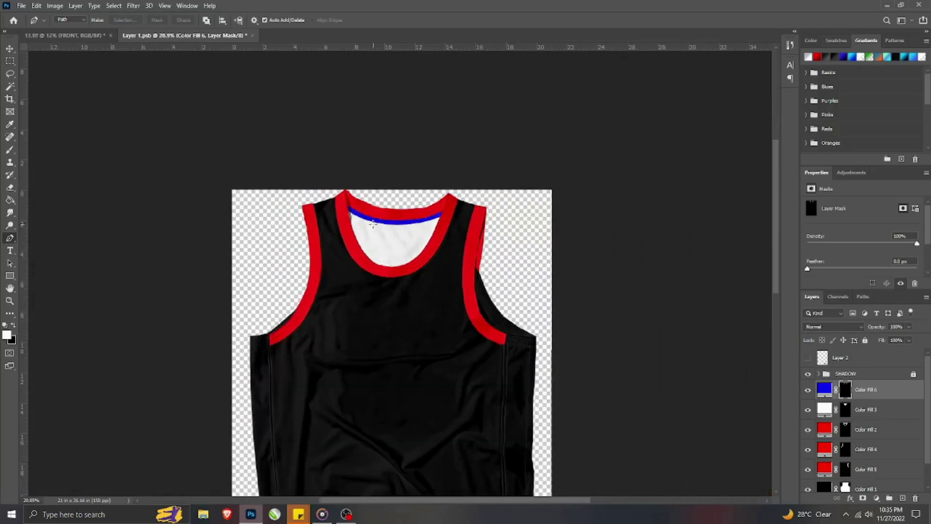
pyautogui.doubleClick(824, 393)
pyautogui.moveTo(233, 353); pyautogui.dragTo(238, 429)
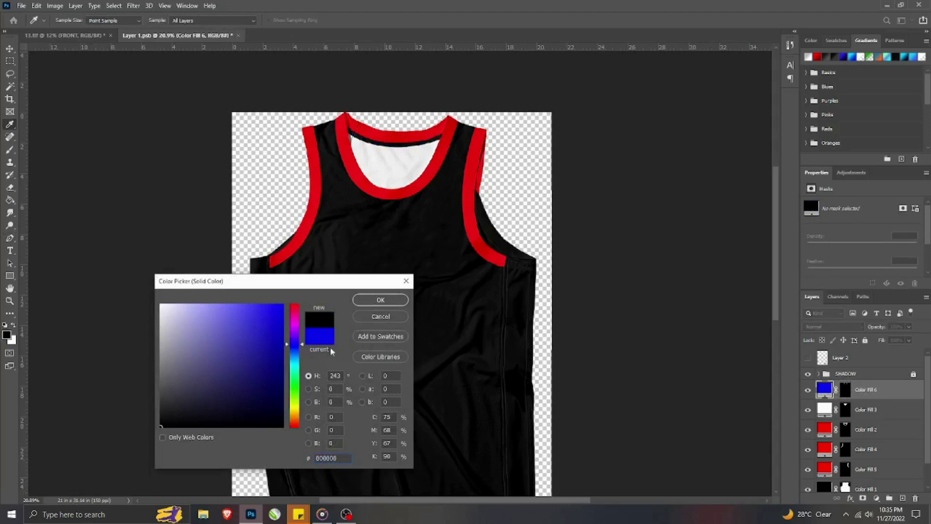
pyautogui.click(393, 299)
pyautogui.press('v')
pyautogui.scroll(-1, 373, 299)
pyautogui.scroll(-1, 377, 303)
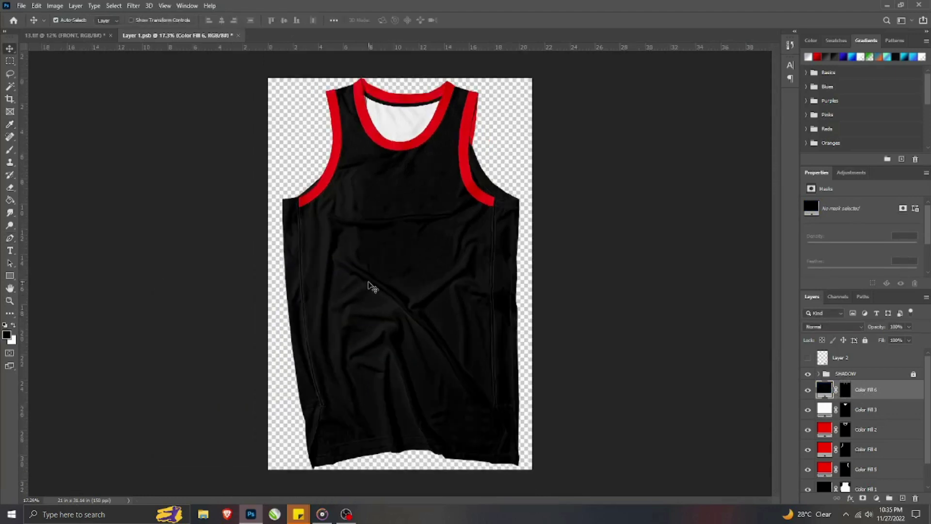
# - Combine the masks of the neck tape, inside panel, collar and armhole fills into one selection and remove it from the black body fill's mask
pyautogui.scroll(-1, 891, 461)
pyautogui.keyDown('shift'); pyautogui.click(885, 464); pyautogui.keyUp('shift')
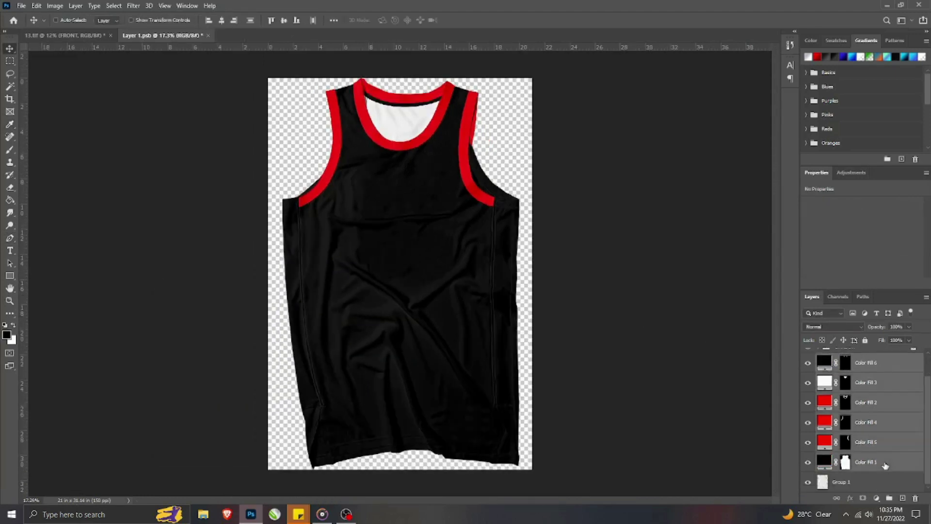
pyautogui.click(845, 364)
pyautogui.keyDown('ctrl'); pyautogui.click(845, 364); pyautogui.keyUp('ctrl')
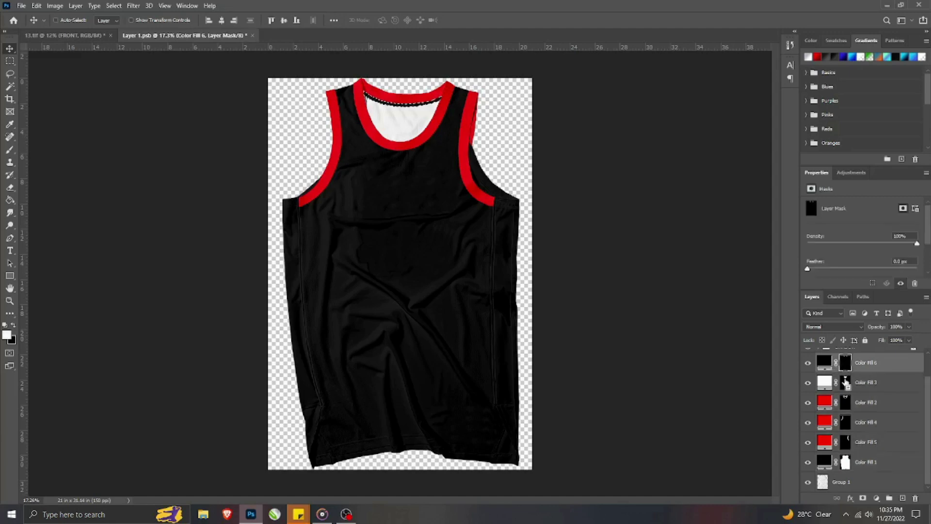
pyautogui.keyDown('ctrl'); pyautogui.keyDown('shift'); pyautogui.click(847, 446); pyautogui.keyUp('shift'); pyautogui.keyUp('ctrl')
pyautogui.click(845, 463)
pyautogui.press('Delete')
pyautogui.keyDown('ctrl'); pyautogui.click(845, 464); pyautogui.keyUp('ctrl')
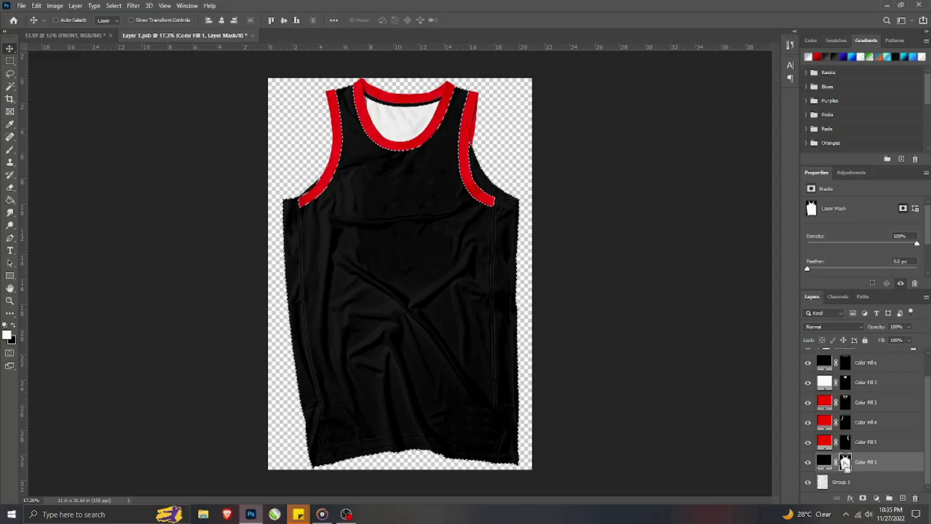
pyautogui.hotkey('ctrl', 'd')
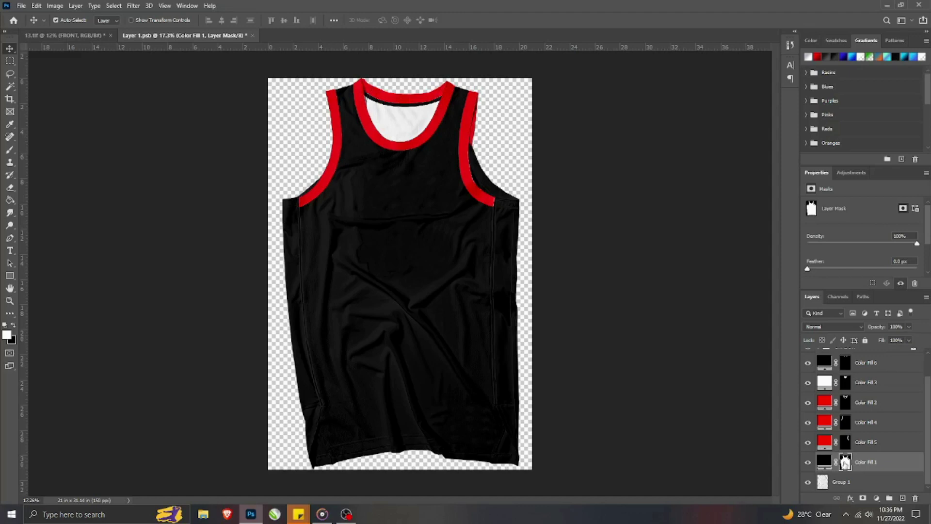
# - Trace the jersey's right side seam with the Pen tool from the armhole trim down to the hem corner
pyautogui.scroll(2, 512, 376)
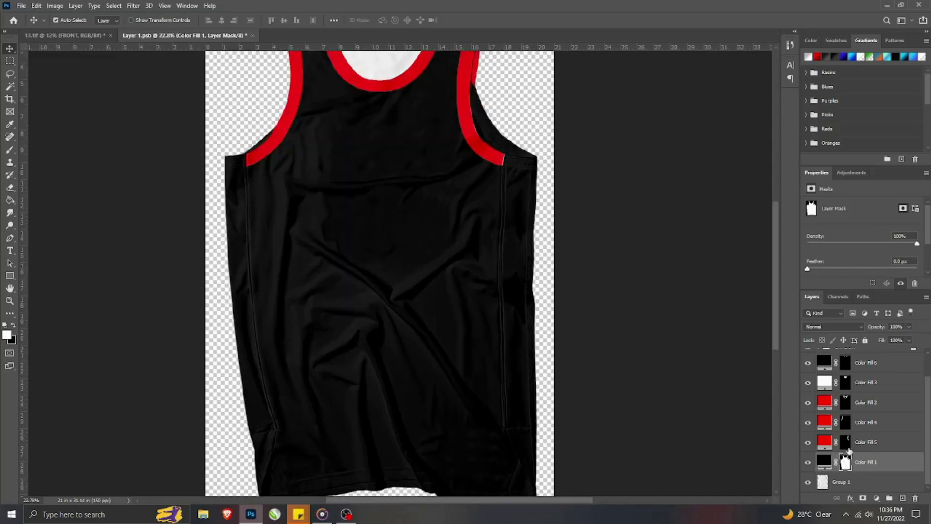
pyautogui.click(10, 238)
pyautogui.scroll(2, 482, 231)
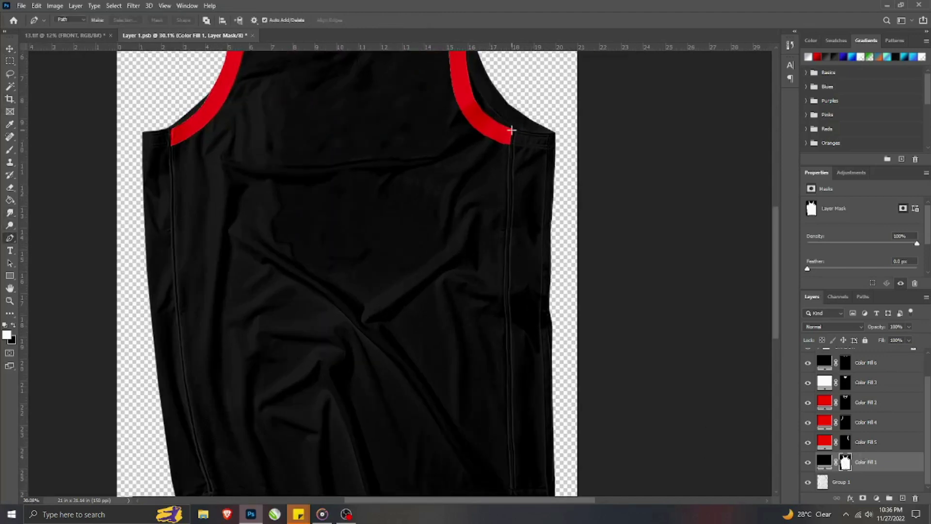
pyautogui.click(507, 139)
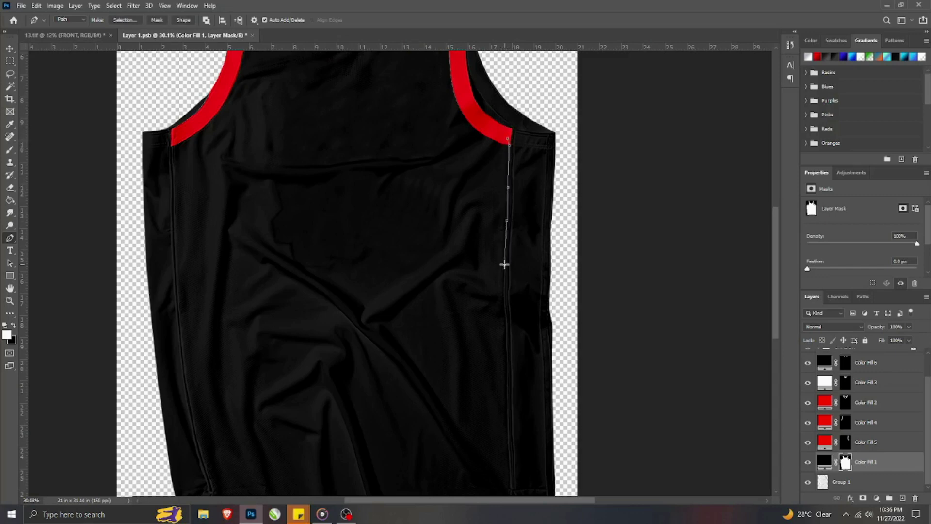
pyautogui.click(506, 331)
pyautogui.scroll(-3, 500, 311)
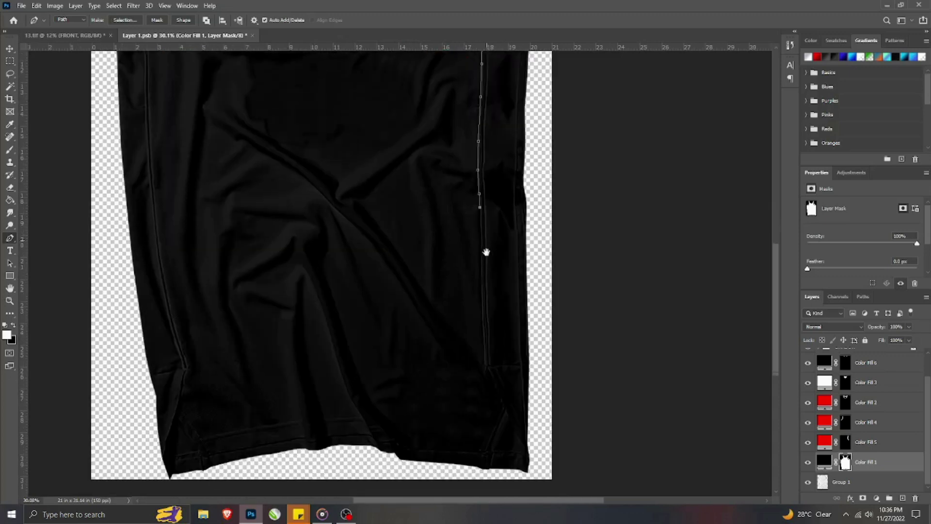
pyautogui.click(485, 363)
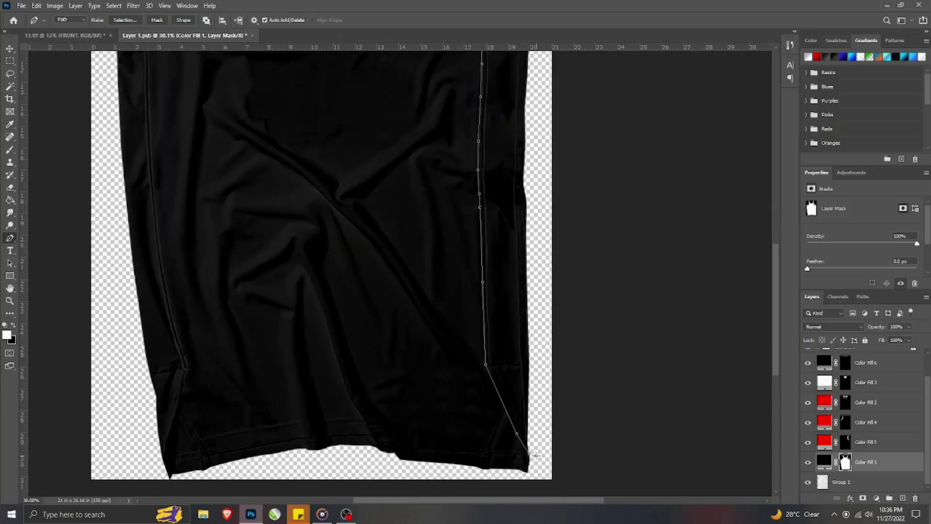
# - Close the right side panel path outside the jersey and along the underarm edge, and load it as a selection
pyautogui.scroll(5, 546, 242)
pyautogui.scroll(2, 548, 165)
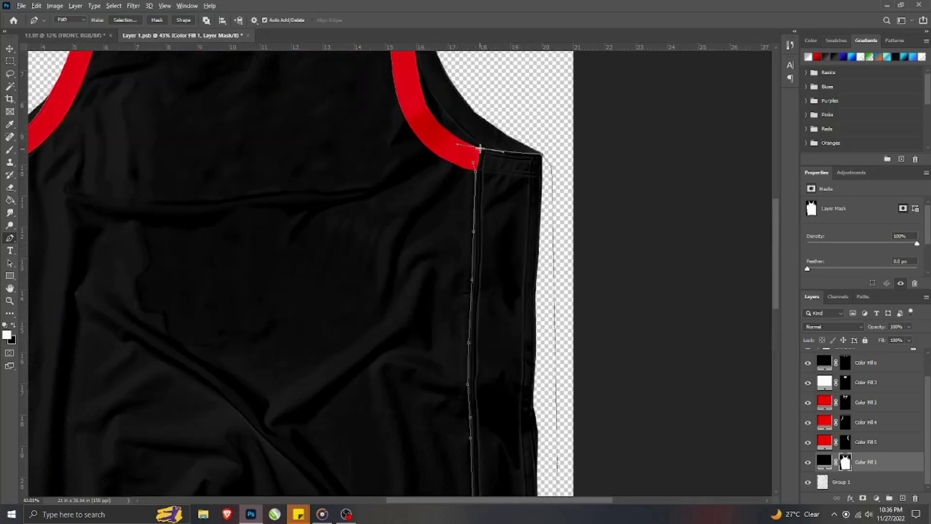
pyautogui.hotkey('ctrl', 'Return')
# - Subtract the transparent area outside the jersey from the right side panel selection, using the Magic Wand on the Group 1 layer
pyautogui.click(862, 481)
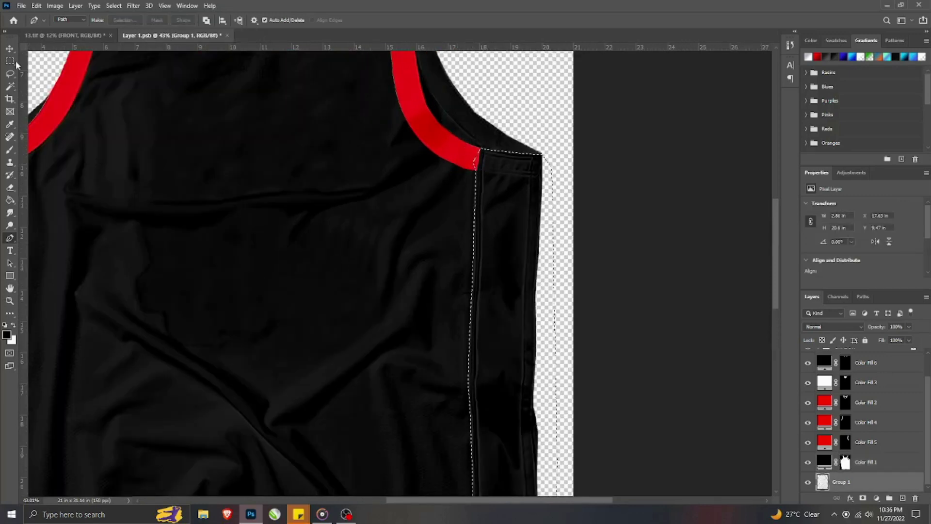
pyautogui.click(9, 86)
pyautogui.keyDown('alt'); pyautogui.click(542, 261); pyautogui.keyUp('alt')
pyautogui.scroll(-5, 543, 261)
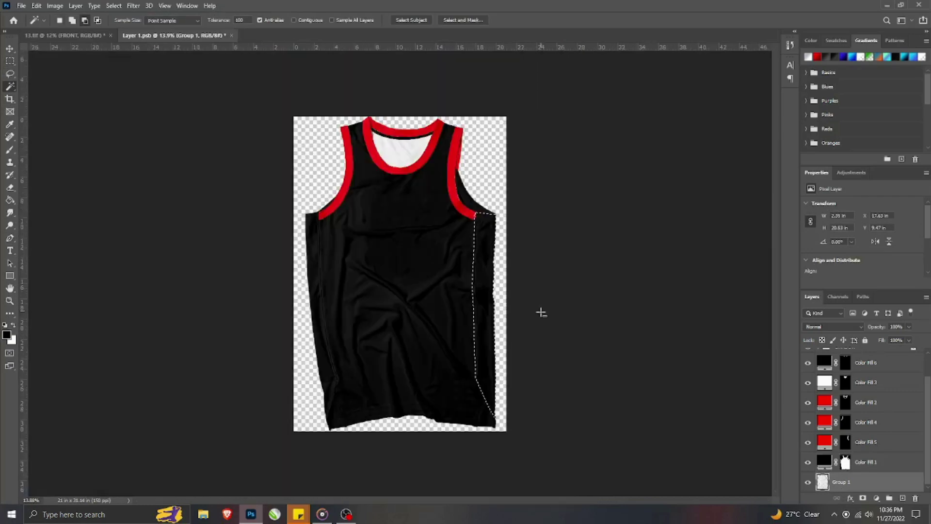
# - Fill the right side panel selection with a new blue solid color layer above the black body fill
pyautogui.click(873, 465)
pyautogui.click(876, 498)
pyautogui.click(868, 328)
pyautogui.click(299, 320)
pyautogui.click(375, 300)
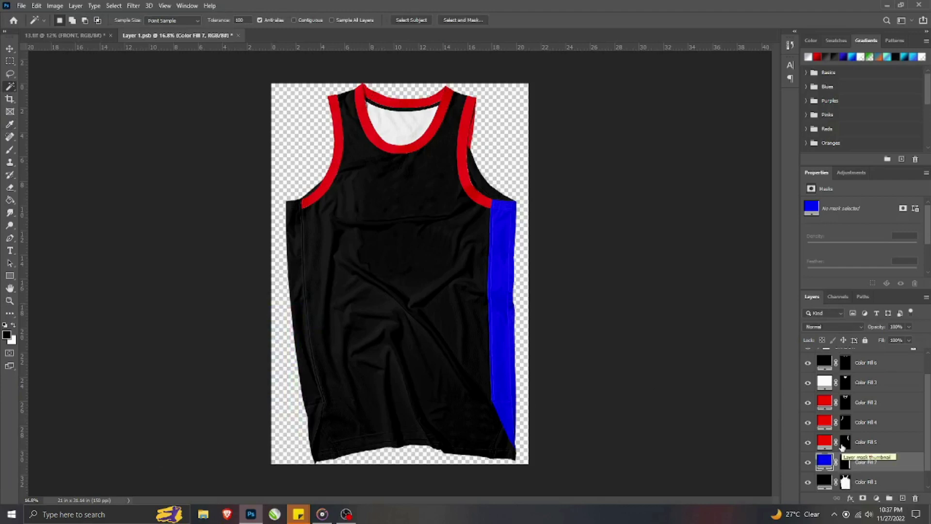
# - Remove the right armhole trim area from the blue side panel's mask and clear the selection
pyautogui.scroll(4, 471, 154)
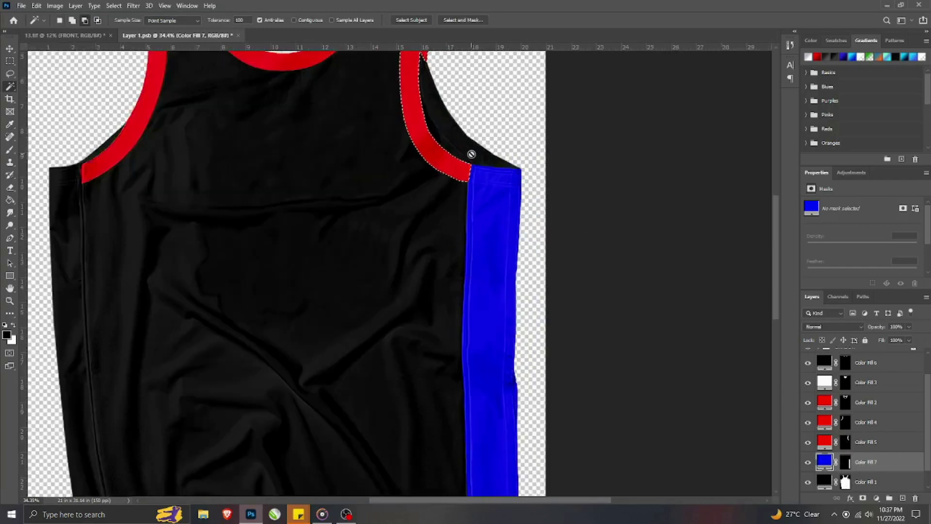
pyautogui.hotkey('ctrl', '0')
pyautogui.click(845, 465)
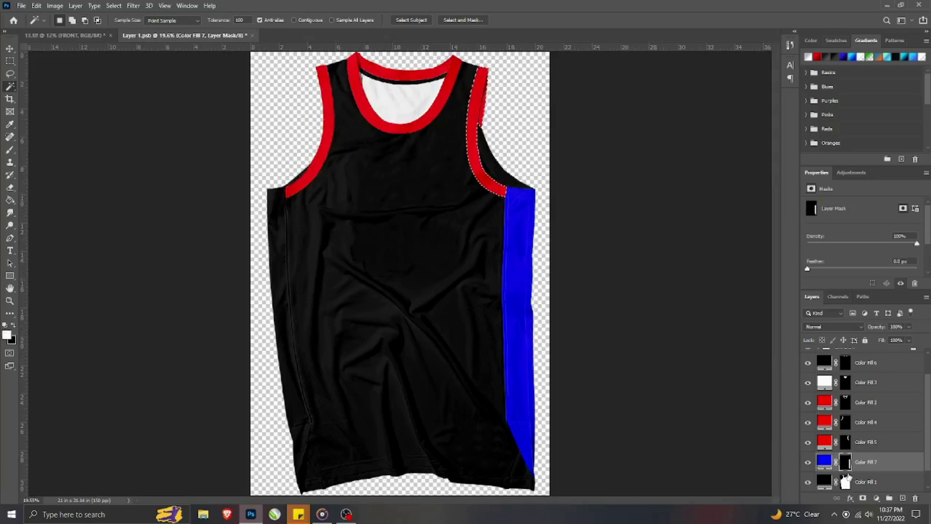
pyautogui.hotkey('ctrl', 'd')
# - Trace the jersey's left side seam with the Pen tool from the armhole trim down to the lower seam corner
pyautogui.press('p')
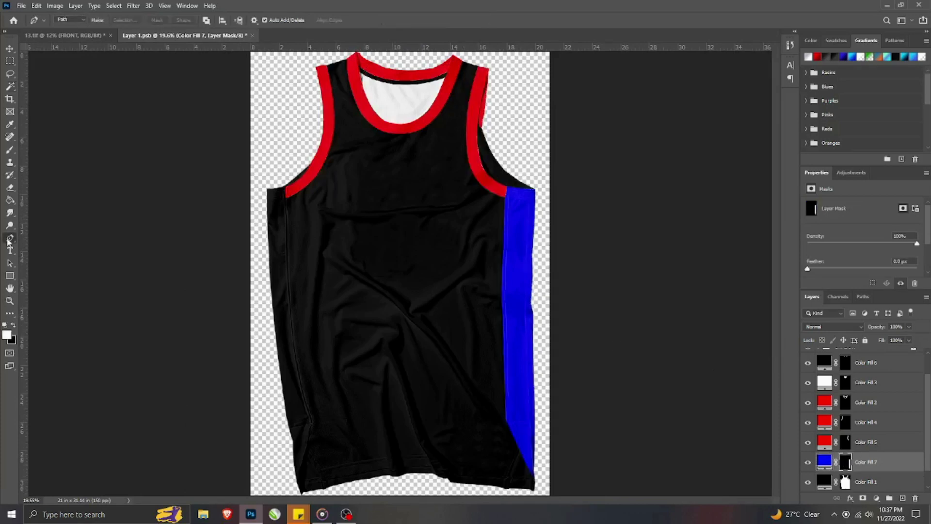
pyautogui.scroll(1, 286, 380)
pyautogui.scroll(2, 278, 124)
pyautogui.click(279, 126)
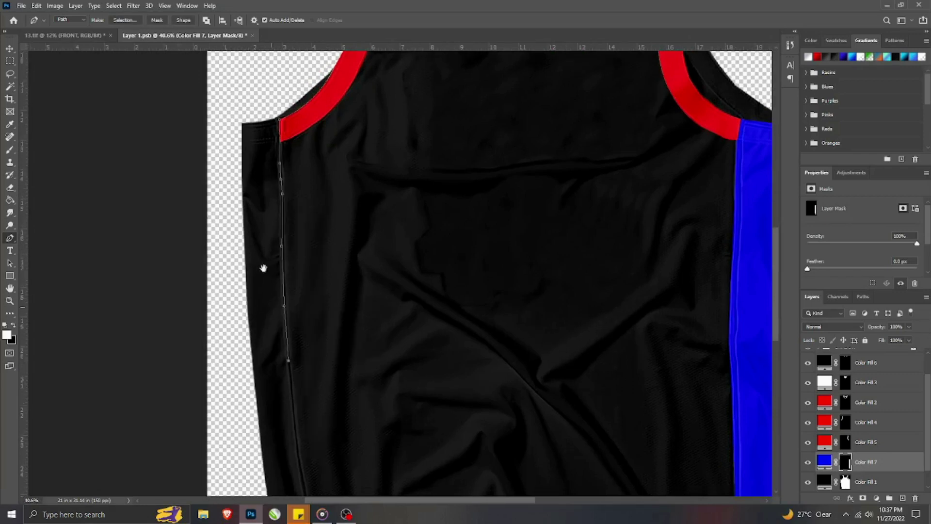
pyautogui.scroll(-3, 263, 268)
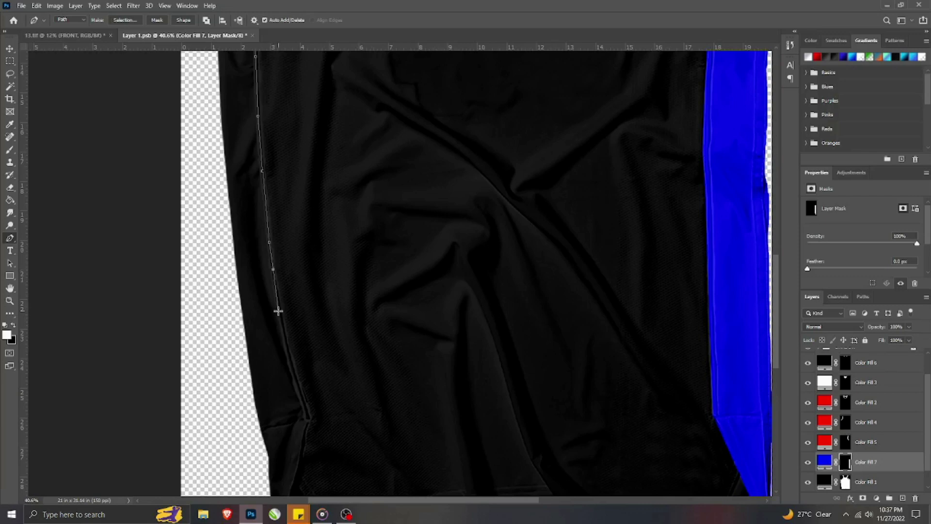
pyautogui.click(309, 419)
pyautogui.scroll(-3, 301, 364)
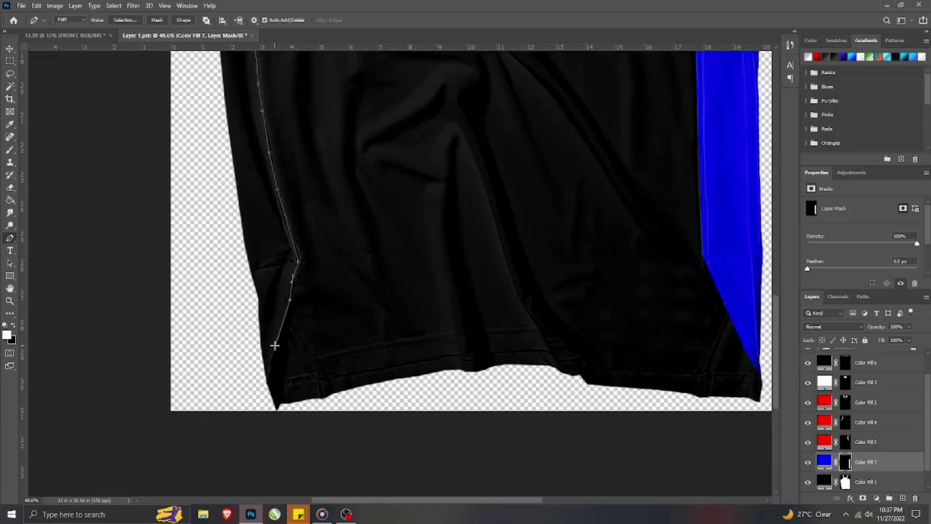
# - Close the left side seam path around the outside of the jersey and convert it to a selection
pyautogui.click(267, 380)
pyautogui.click(257, 390)
pyautogui.scroll(-4, 250, 387)
pyautogui.click(204, 278)
pyautogui.click(206, 149)
pyautogui.scroll(5, 201, 89)
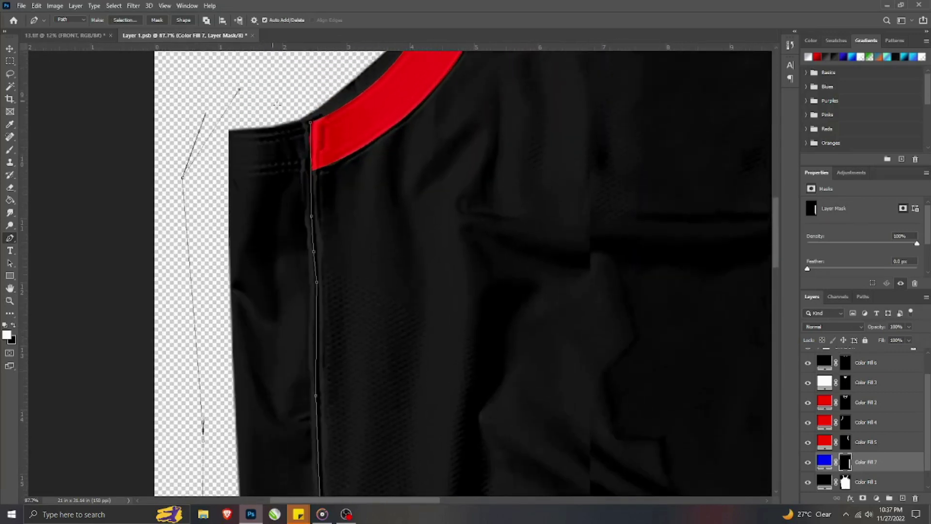
pyautogui.hotkey('ctrl', 'Return')
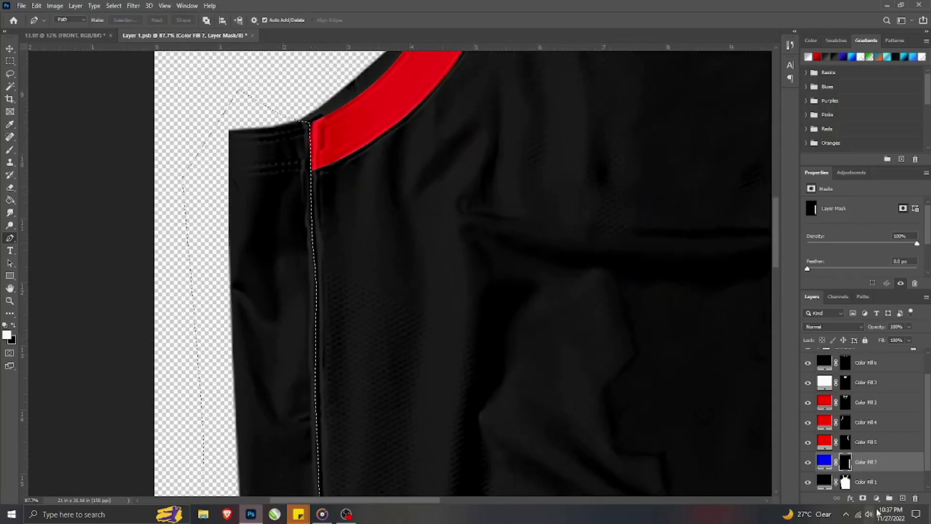
# - Subtract the transparent area outside the jersey from the left side panel selection, using the Magic Wand on the Group 1 layer
pyautogui.scroll(-1, 864, 485)
pyautogui.click(863, 484)
pyautogui.click(10, 86)
pyautogui.scroll(-7, 257, 115)
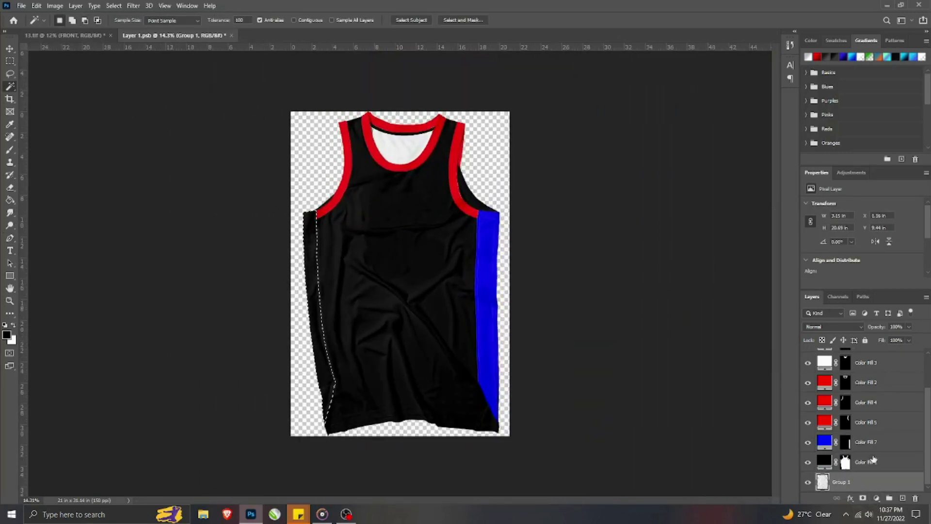
# - Fill the left side panel selection with a new blue (#1800ff) solid color layer above the black body fill
pyautogui.click(876, 462)
pyautogui.click(876, 498)
pyautogui.click(856, 325)
pyautogui.click(295, 343)
pyautogui.moveTo(280, 307); pyautogui.dragTo(299, 302)
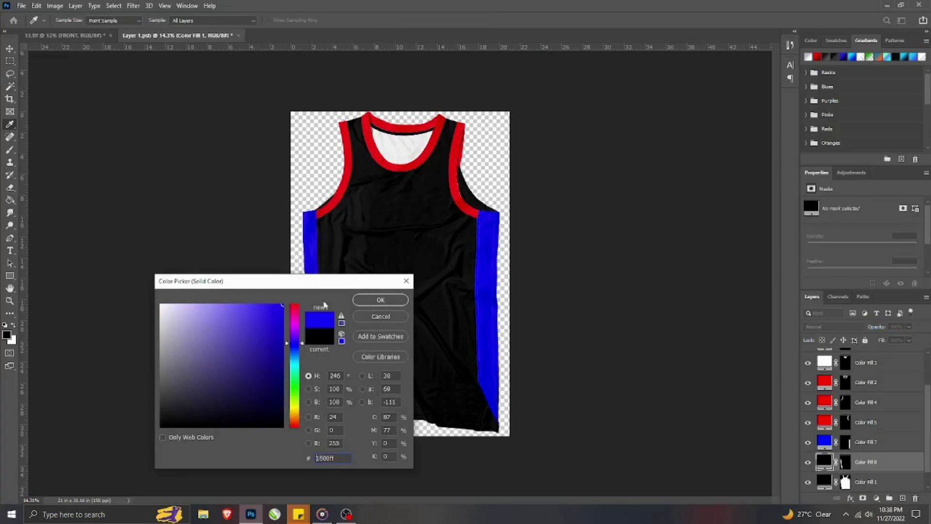
pyautogui.click(381, 299)
# - Remove both side panel areas from the black body fill's mask and load the remaining mask as a selection
pyautogui.keyDown('ctrl'); pyautogui.click(846, 464); pyautogui.keyUp('ctrl')
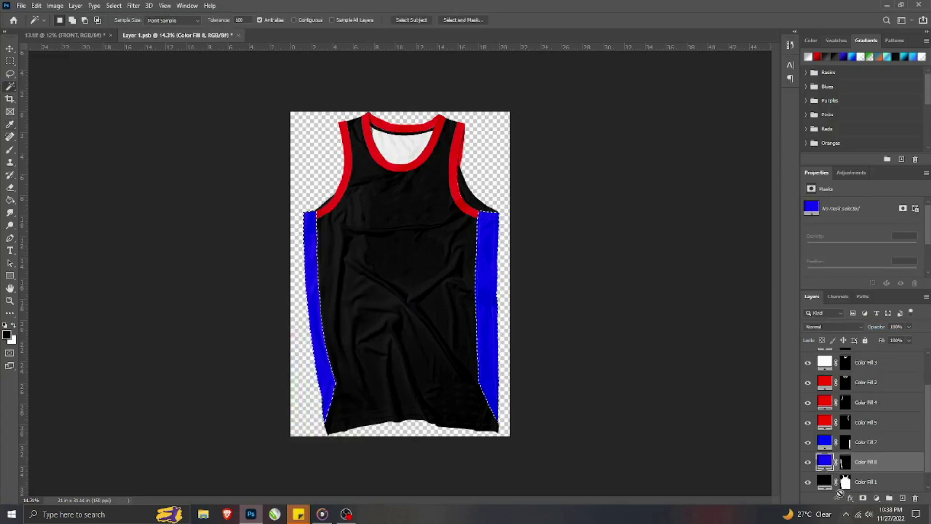
pyautogui.click(845, 482)
pyautogui.keyDown('ctrl'); pyautogui.click(845, 485); pyautogui.keyUp('ctrl')
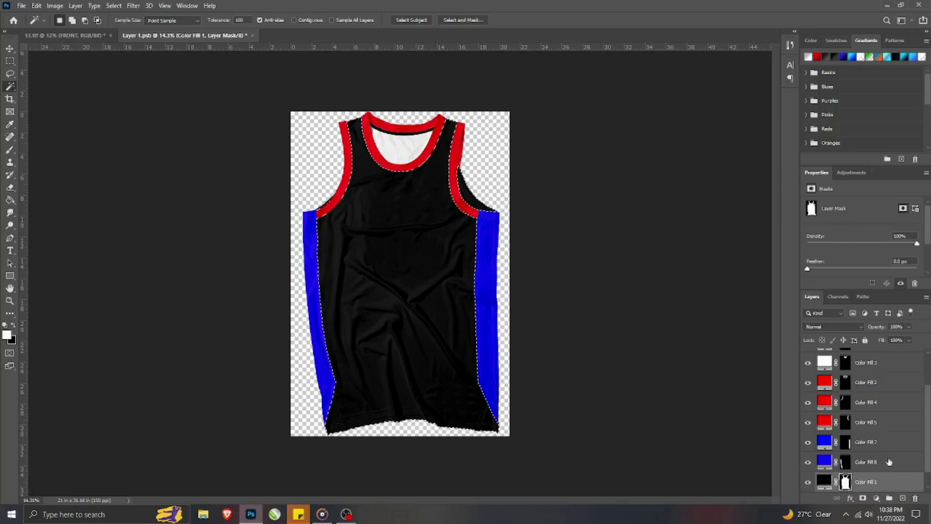
pyautogui.scroll(-1, 873, 461)
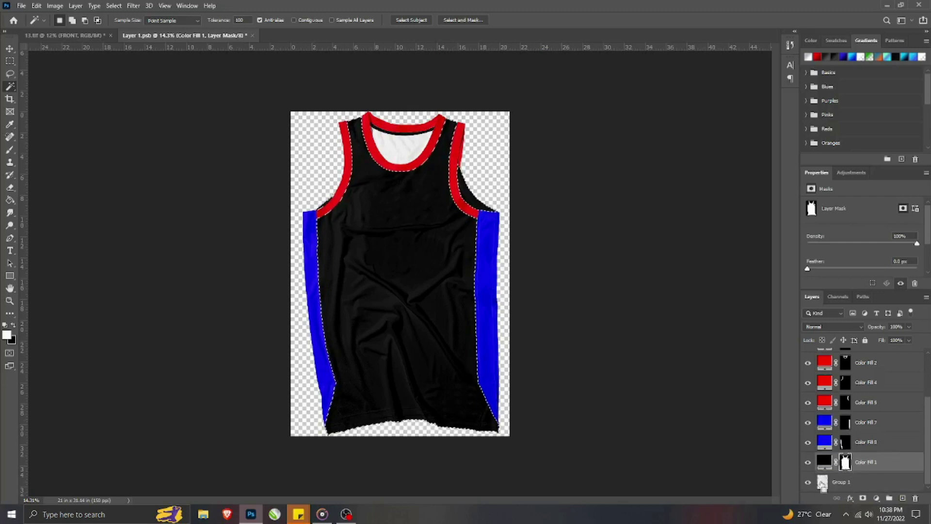
# - Add a white (#ffffff) solid color layer covering the whole jersey silhouette, directly above Group 1 and beneath the black body fill
pyautogui.click(839, 481)
pyautogui.click(876, 498)
pyautogui.click(875, 329)
pyautogui.click(165, 305)
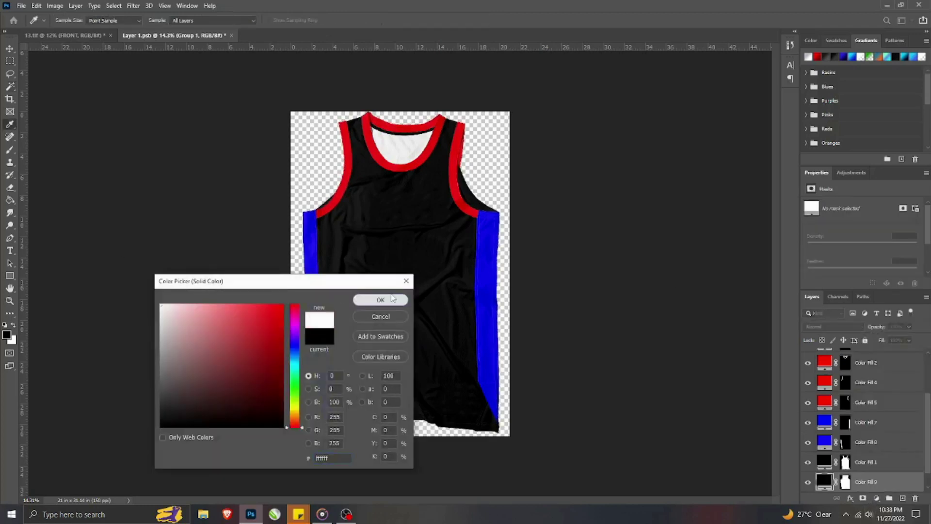
pyautogui.doubleClick(385, 300)
# - Brush the black area outside the left armhole trim out of the body fill's mask
pyautogui.click(459, 191)
pyautogui.keyDown('ctrl'); pyautogui.click(847, 464); pyautogui.keyUp('ctrl')
pyautogui.scroll(4, 347, 158)
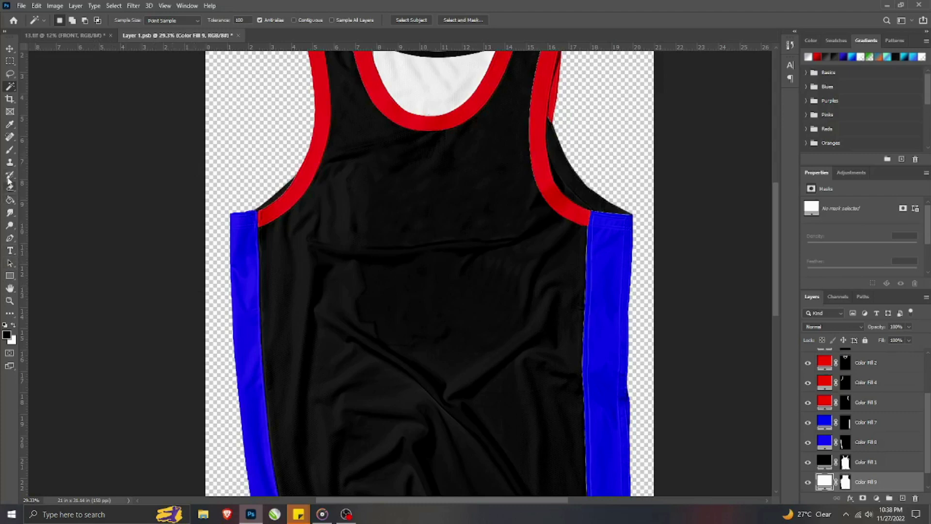
pyautogui.click(10, 151)
pyautogui.click(845, 462)
pyautogui.scroll(2, 582, 178)
pyautogui.moveTo(131, 206)
pyautogui.mouseDown()
pyautogui.moveTo(262, 272)
pyautogui.moveTo(286, 262)
pyautogui.moveTo(267, 269)
pyautogui.moveTo(346, 200)
pyautogui.mouseUp()
pyautogui.scroll(3, 261, 273)
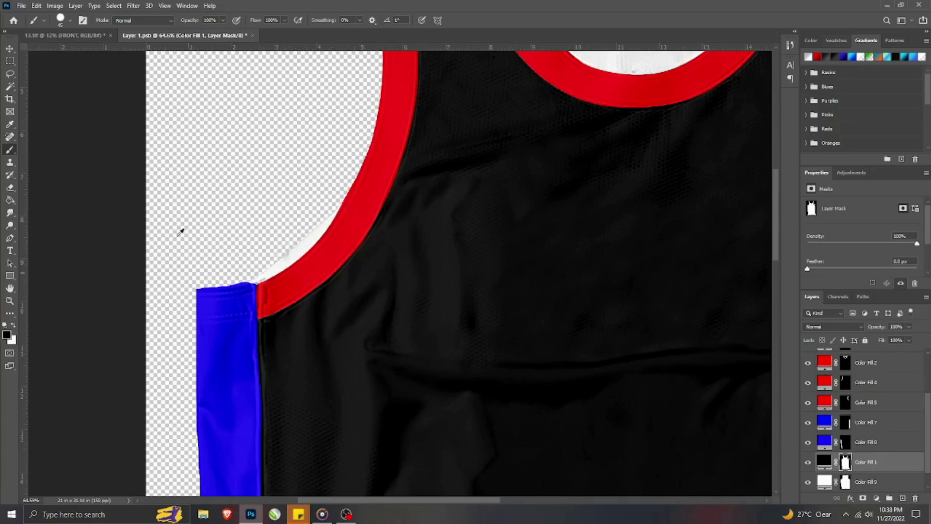
# - Brush the black inner fabric beside the right armhole trim out of the body fill's mask
pyautogui.scroll(-3, 395, 228)
pyautogui.scroll(3, 517, 150)
pyautogui.moveTo(512, 130)
pyautogui.mouseDown()
pyautogui.moveTo(529, 236)
pyautogui.moveTo(554, 278)
pyautogui.moveTo(650, 304)
pyautogui.moveTo(563, 274)
pyautogui.moveTo(527, 186)
pyautogui.moveTo(527, 197)
pyautogui.moveTo(604, 266)
pyautogui.mouseUp()
pyautogui.scroll(-4, 524, 201)
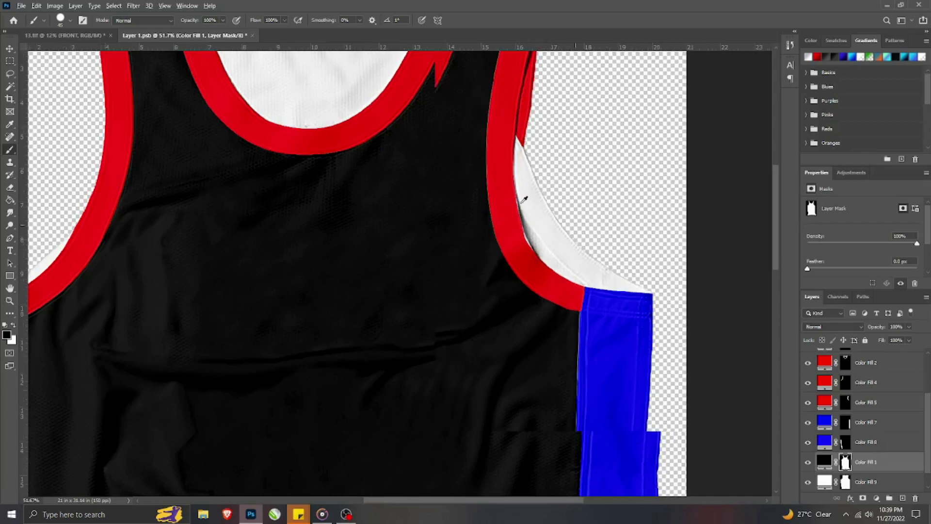
# - Load the body fill's mask as a selection to check its outline down to the hem, and clear the selection
pyautogui.keyDown('ctrl'); pyautogui.click(846, 462); pyautogui.keyUp('ctrl')
pyautogui.scroll(-3, 394, 265)
pyautogui.scroll(-3, 376, 306)
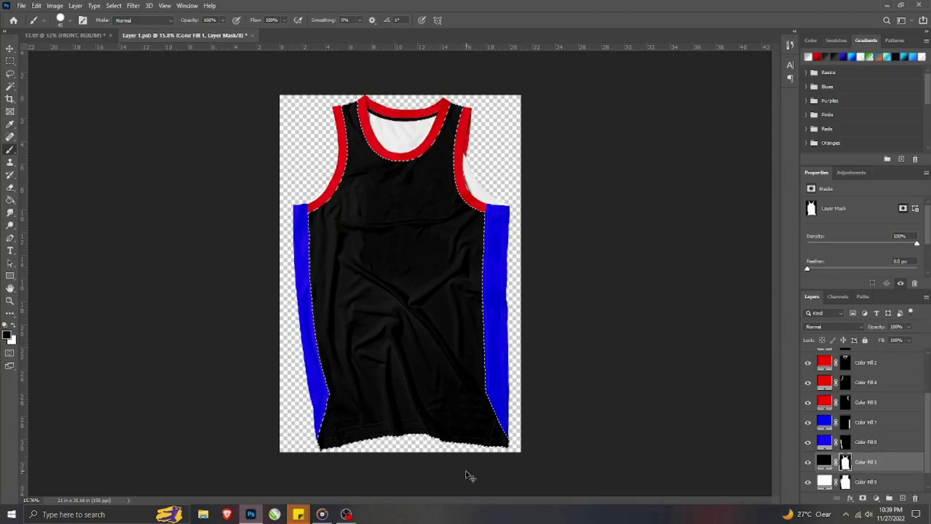
pyautogui.hotkey('ctrl', 'd')
pyautogui.scroll(2, 473, 474)
pyautogui.press('v')
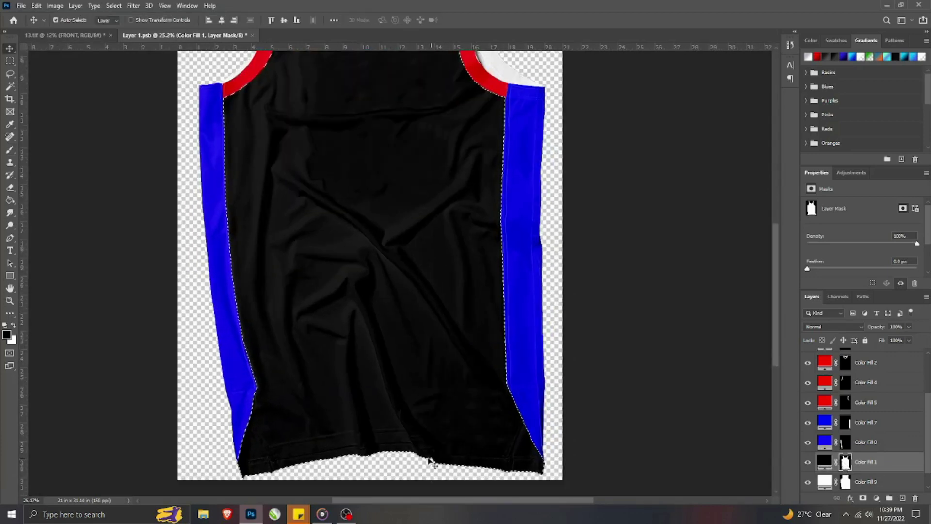
pyautogui.scroll(1, 417, 460)
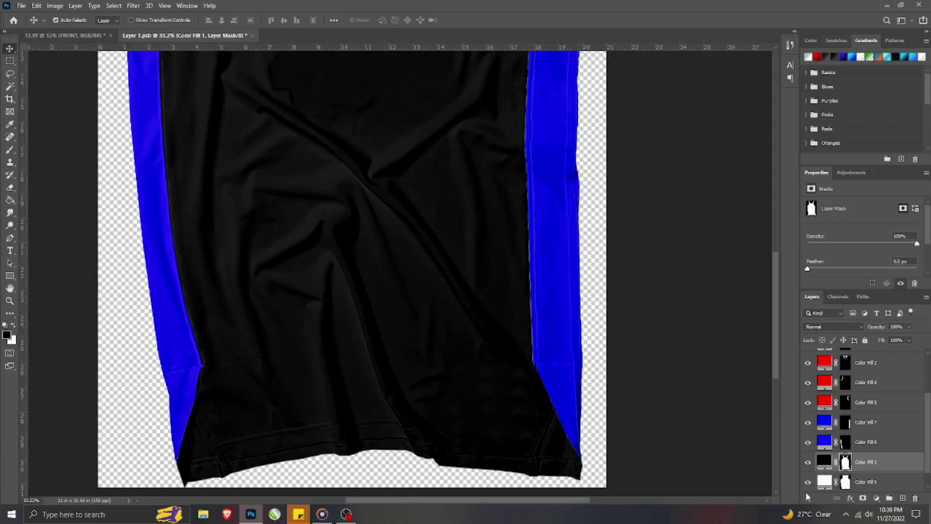
pyautogui.scroll(-1, 197, 424)
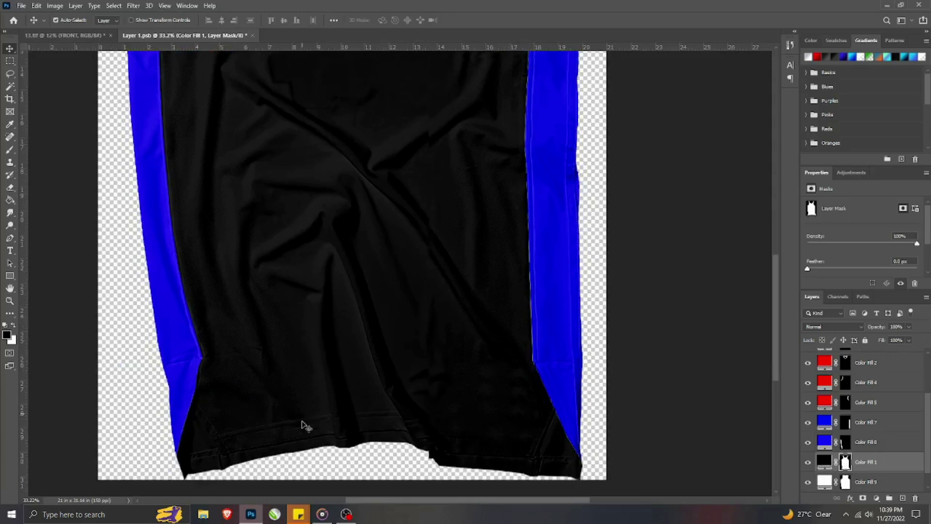
# - Trace the jersey's hem seam with the Pen tool from the left side panel's lower corner to the right side panel
pyautogui.click(10, 238)
pyautogui.click(192, 410)
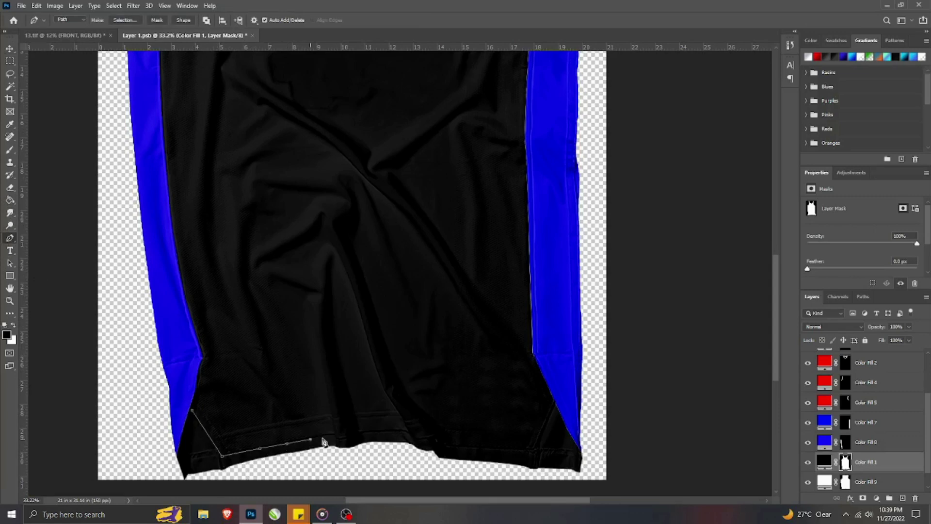
pyautogui.scroll(2, 323, 441)
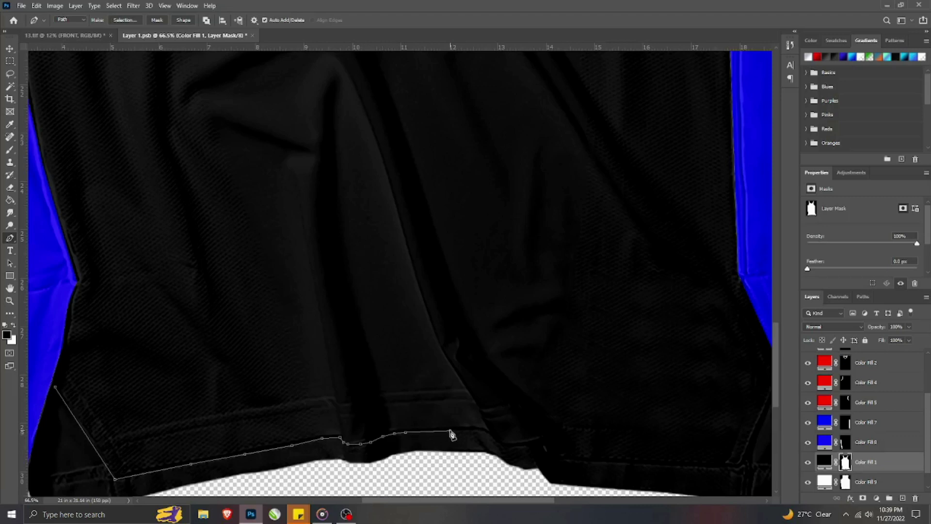
pyautogui.click(556, 455)
pyautogui.moveTo(626, 456); pyautogui.dragTo(481, 386)
pyautogui.click(557, 395)
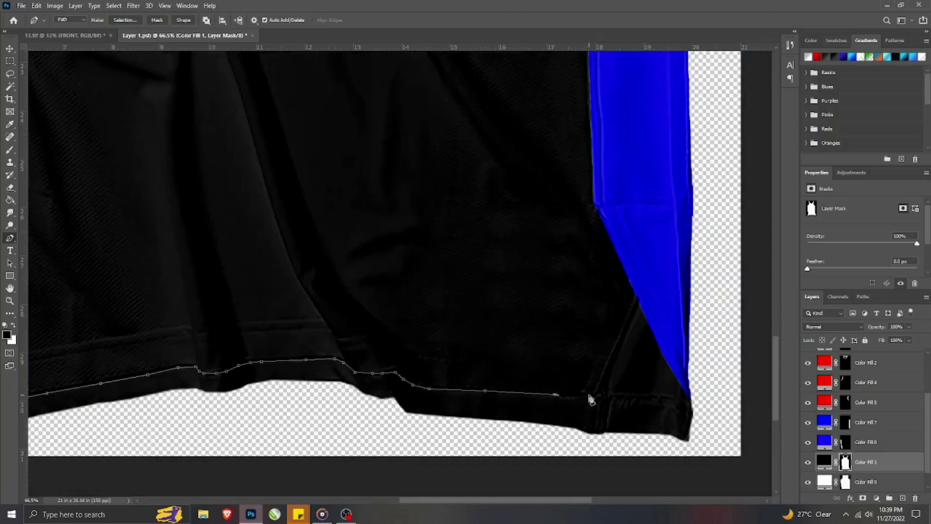
pyautogui.click(642, 287)
pyautogui.scroll(-5, 643, 288)
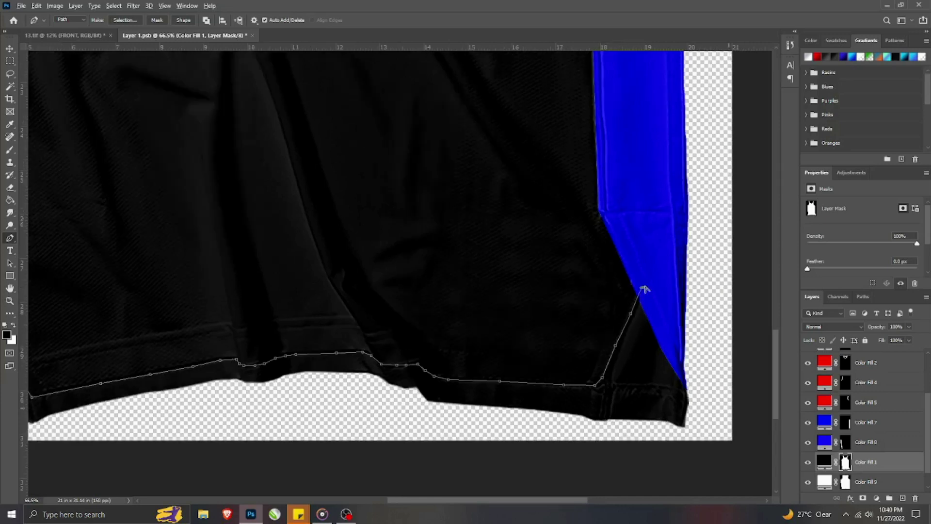
# - Close the hem path around the area below the jersey and convert it to a selection
pyautogui.click(671, 262)
pyautogui.click(675, 295)
pyautogui.click(665, 327)
pyautogui.click(580, 334)
pyautogui.click(442, 330)
pyautogui.click(397, 330)
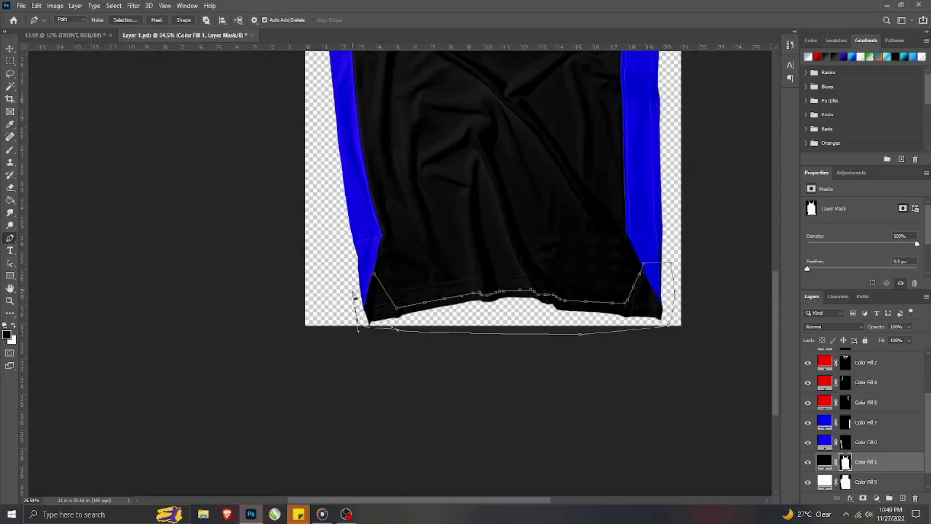
pyautogui.click(373, 274)
pyautogui.hotkey('ctrl', 'Return')
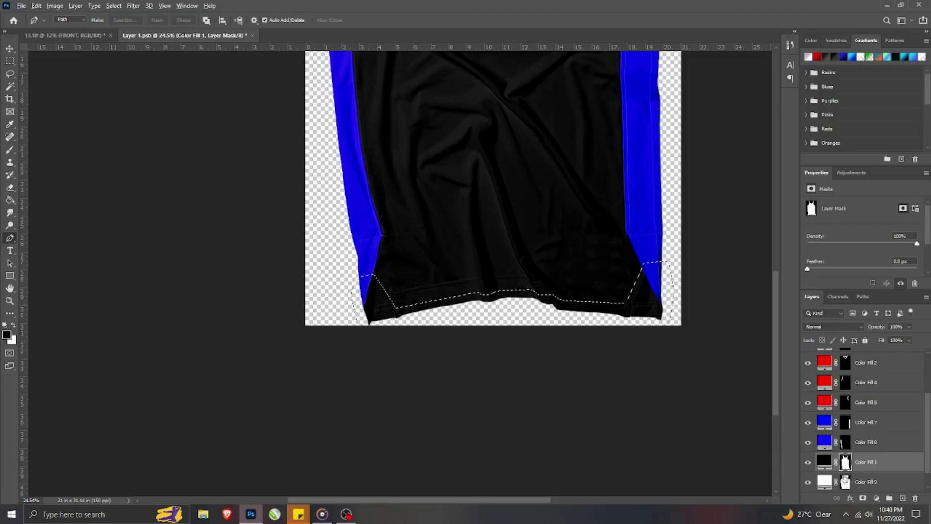
# - Remove the selected hem area from the black body fill's mask and clear the selection
pyautogui.hotkey('alt', 'BackSpace')
pyautogui.hotkey('ctrl', 'd')
pyautogui.scroll(-2, 515, 364)
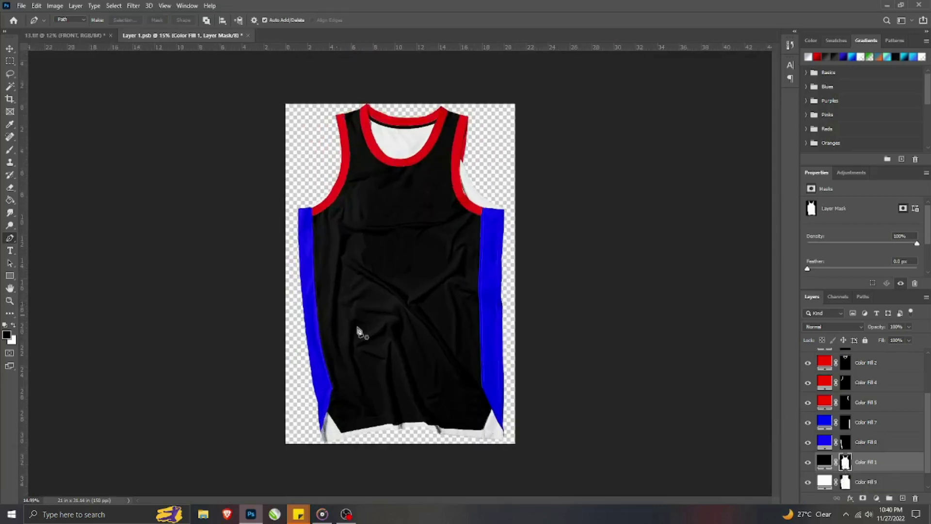
# - Change the white fill beneath the body to gray (#bbbbbb)
pyautogui.doubleClick(824, 482)
pyautogui.moveTo(153, 378)
pyautogui.mouseDown()
pyautogui.moveTo(150, 337)
pyautogui.moveTo(145, 378)
pyautogui.moveTo(132, 335)
pyautogui.mouseUp()
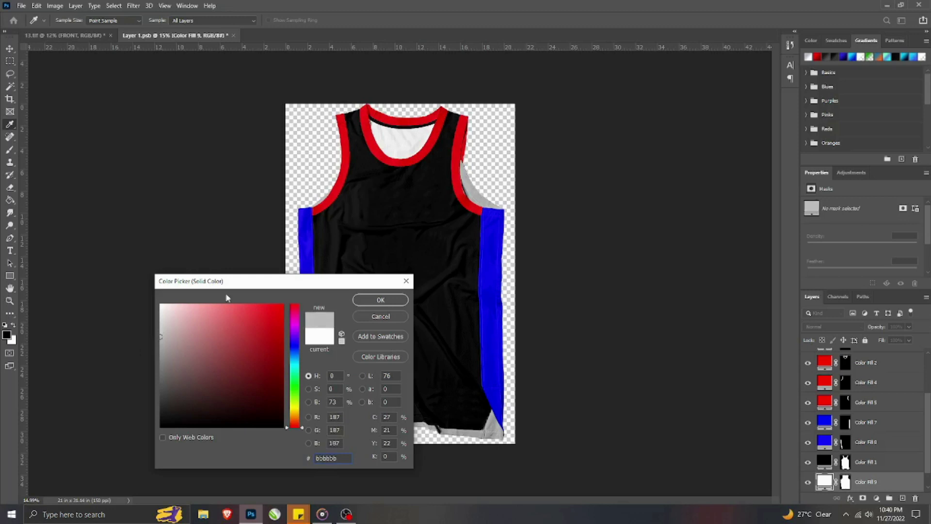
pyautogui.click(371, 304)
# - Recolor the white solid color fill inside the neck opening to light gray
pyautogui.press('v')
pyautogui.click(406, 148)
pyautogui.doubleClick(827, 358)
pyautogui.click(479, 430)
pyautogui.doubleClick(324, 458)
pyautogui.write('ffffff')
pyautogui.moveTo(202, 315)
pyautogui.mouseDown()
pyautogui.moveTo(150, 316)
pyautogui.moveTo(147, 352)
pyautogui.moveTo(139, 324)
pyautogui.mouseUp()
pyautogui.click(381, 300)
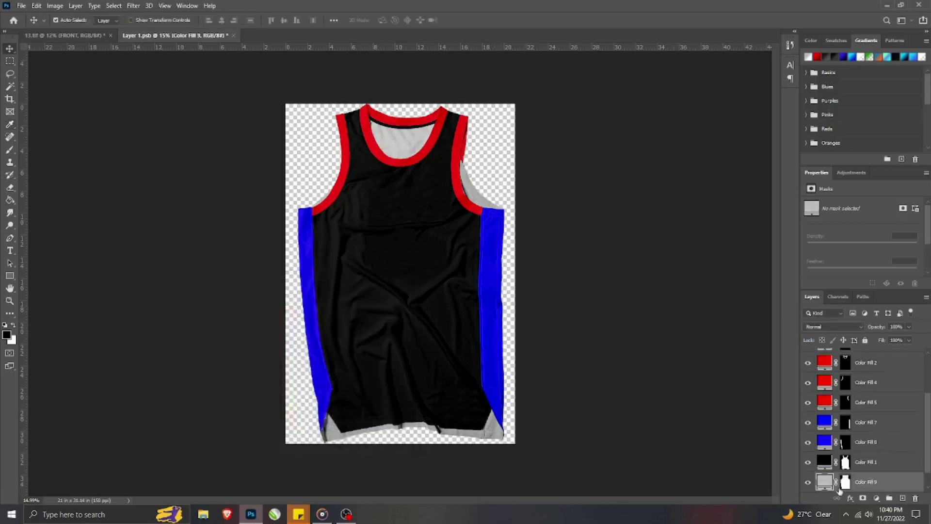
# - Lighten the gray fill beneath the body to match the neck inside and check it along the hem
pyautogui.doubleClick(825, 481)
pyautogui.click(368, 300)
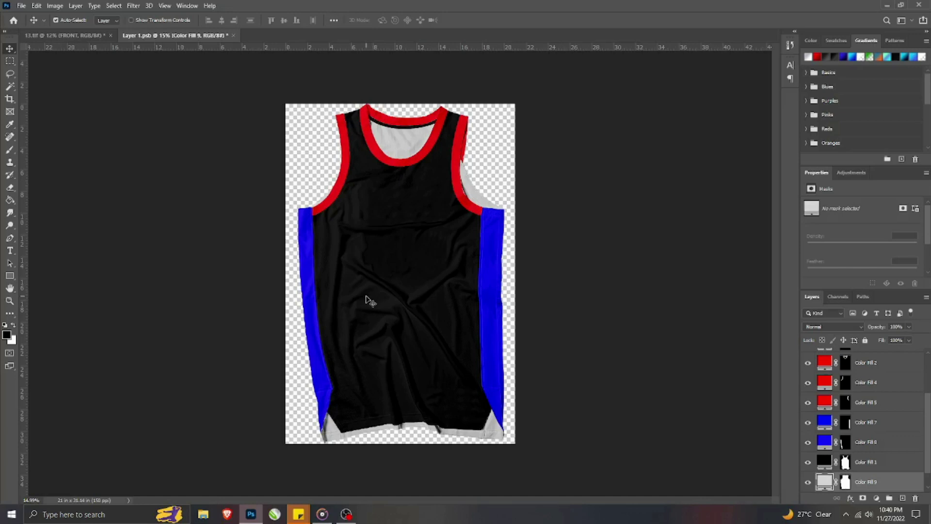
pyautogui.scroll(5, 461, 430)
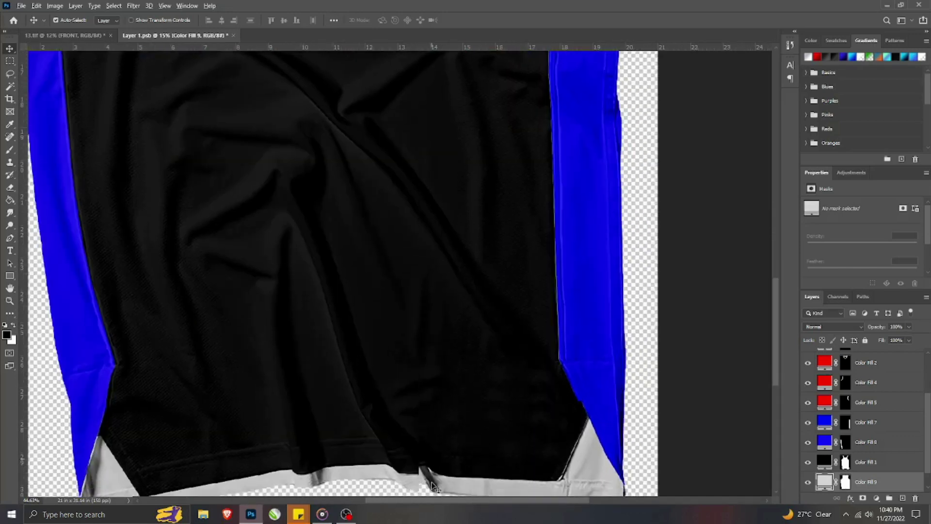
pyautogui.scroll(-6, 373, 413)
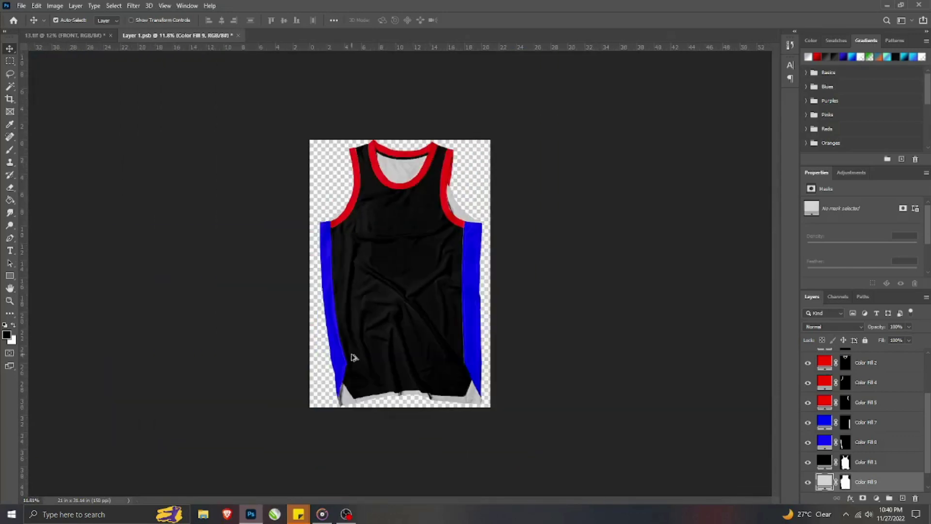
# - Group all the color fill layers from Color Fill 6 to Color Fill 9 and name the group COLOR PARTS
pyautogui.scroll(3, 882, 437)
pyautogui.click(875, 394)
pyautogui.scroll(-3, 875, 431)
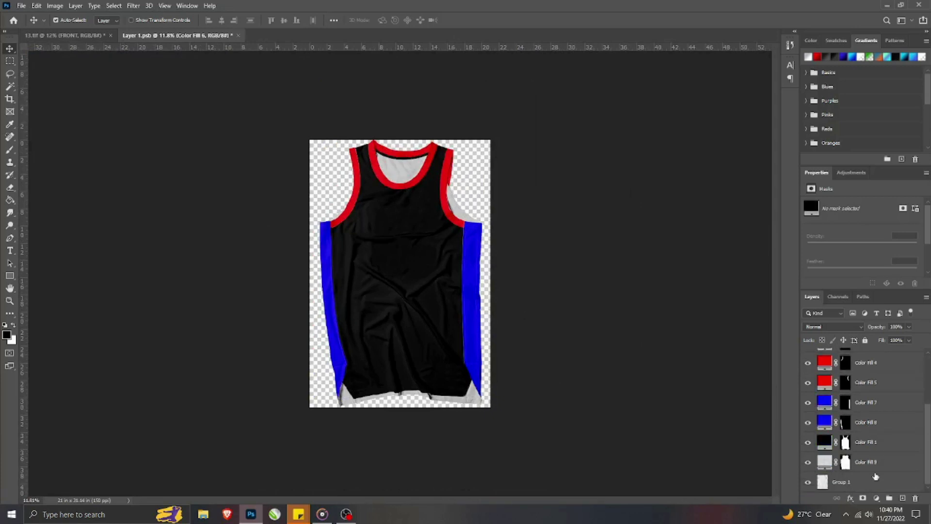
pyautogui.keyDown('shift'); pyautogui.click(874, 465); pyautogui.keyUp('shift')
pyautogui.hotkey('ctrl', 'g')
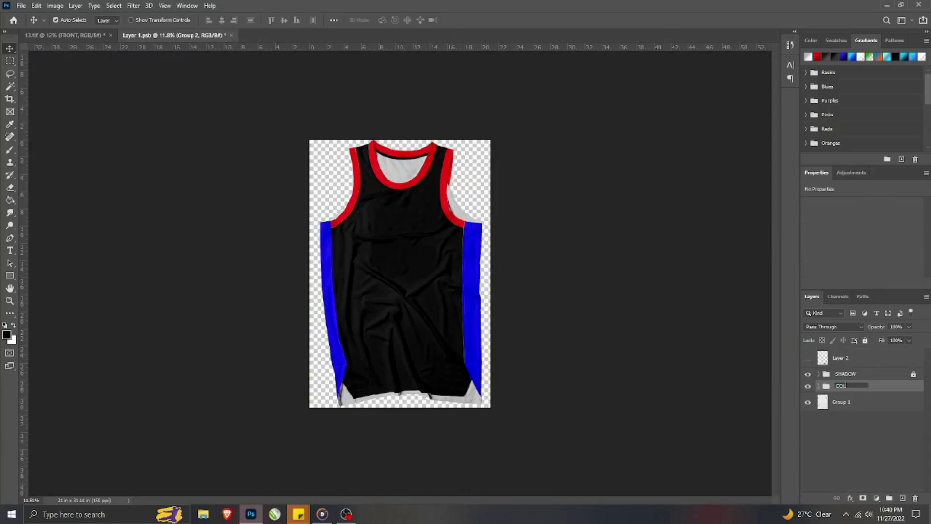
pyautogui.write('S')
pyautogui.press('Return')
# - Duplicate the COLOR PARTS group and rename the copy SMART
pyautogui.hotkey('ctrl', 'j')
pyautogui.doubleClick(849, 386)
pyautogui.write('SNA')
pyautogui.write('RT')
pyautogui.click(848, 404)
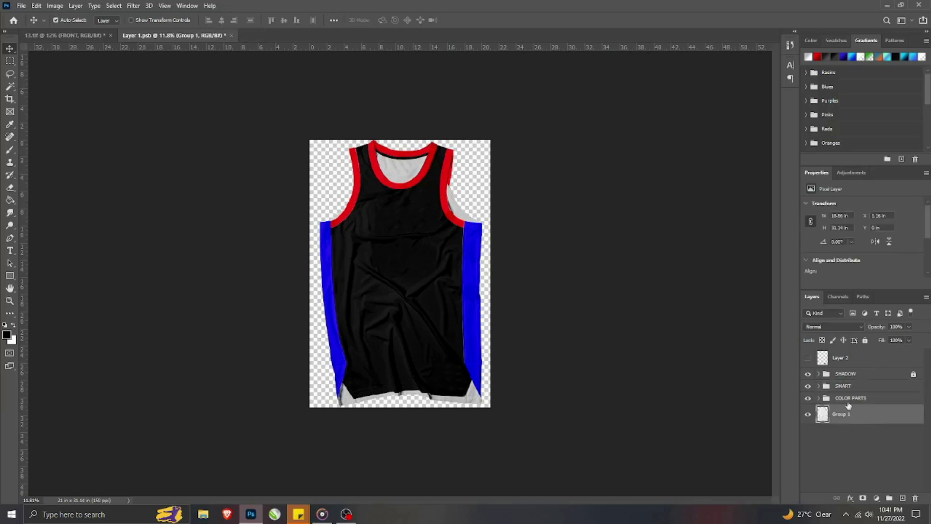
# - Delete the light gray neck inside fill, Color Fill 3, from the SMART group
pyautogui.click(818, 386)
pyautogui.click(873, 402)
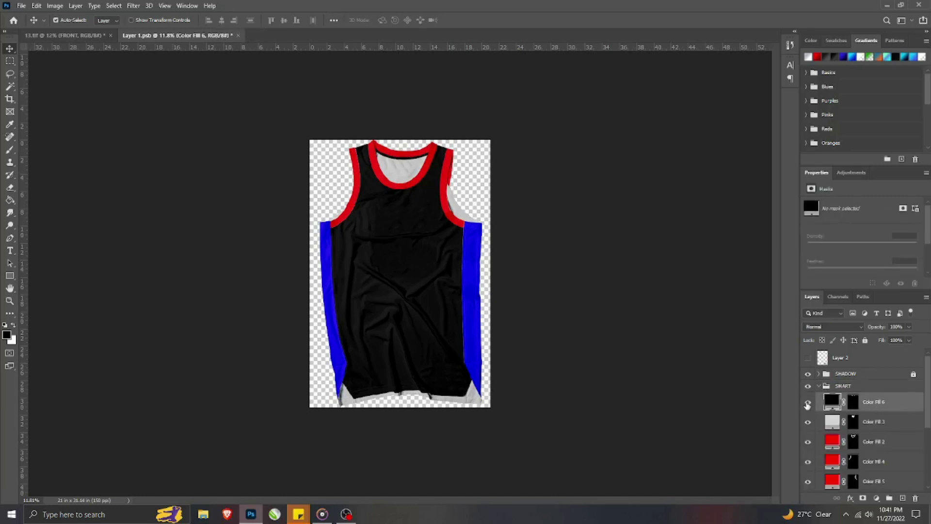
pyautogui.click(877, 425)
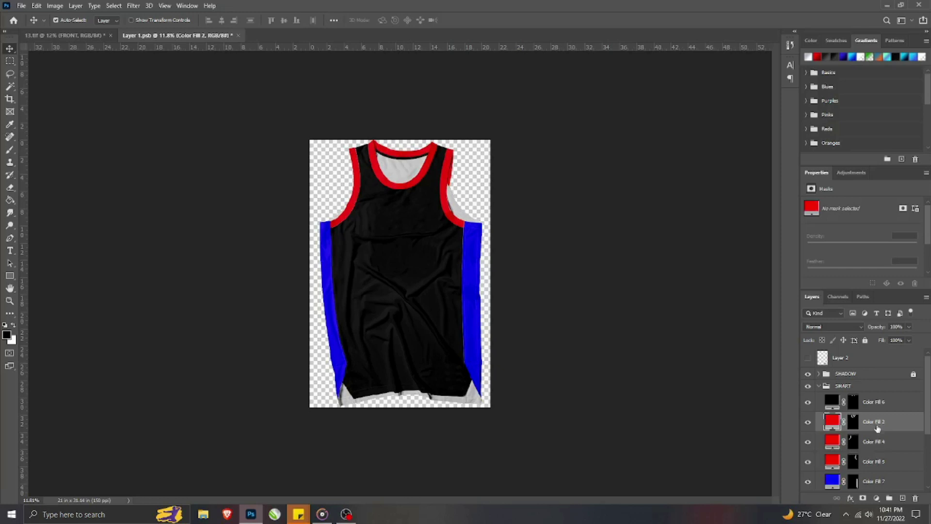
pyautogui.scroll(-2, 893, 440)
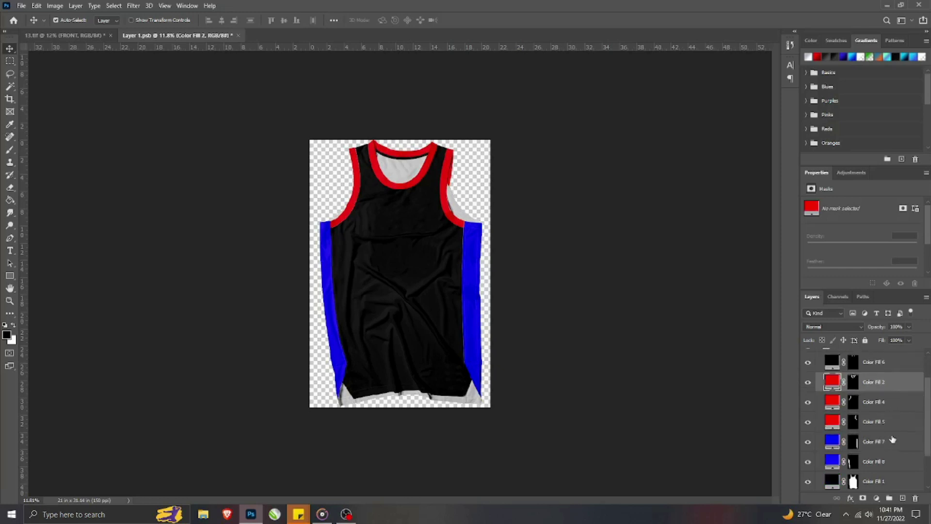
pyautogui.scroll(-2, 892, 439)
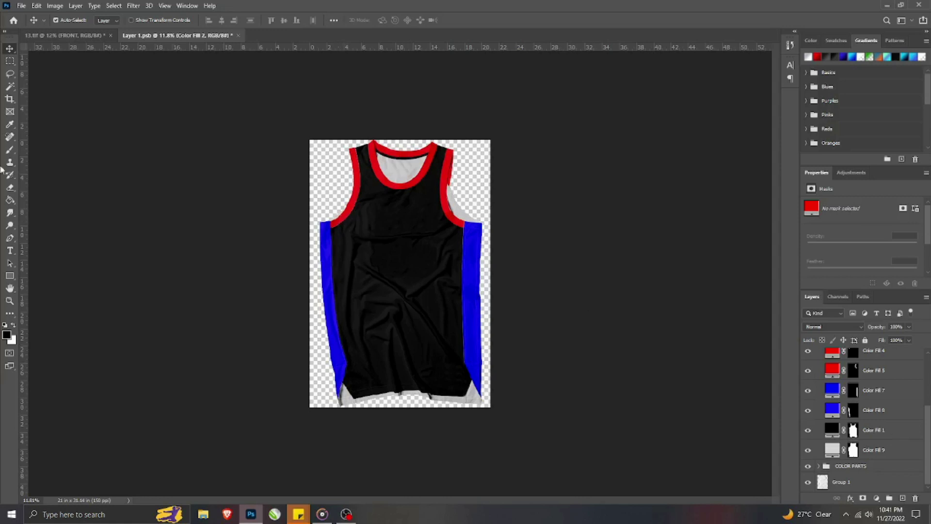
# - Draw a bright green rectangle about 3024 by 4536 px that covers the whole jersey
pyautogui.click(9, 277)
pyautogui.click(7, 335)
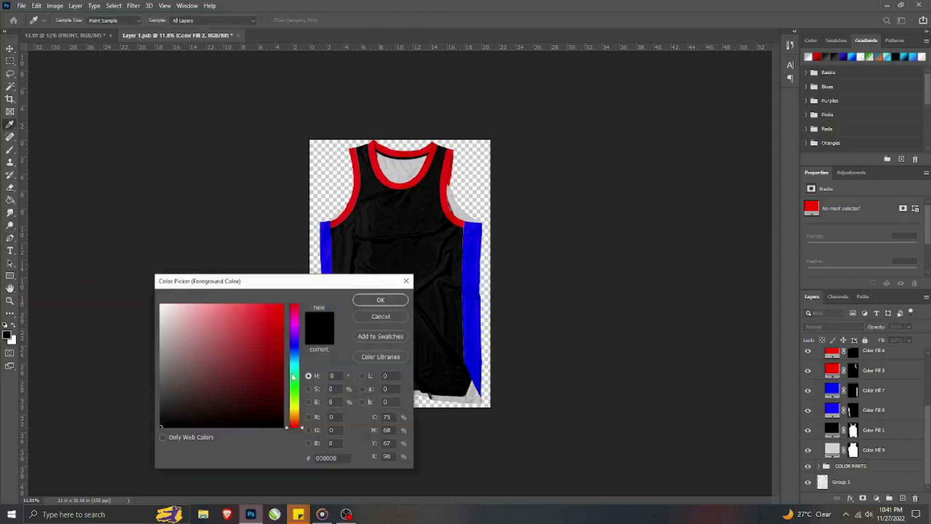
pyautogui.click(291, 383)
pyautogui.click(279, 307)
pyautogui.click(383, 299)
pyautogui.moveTo(316, 141); pyautogui.dragTo(488, 404)
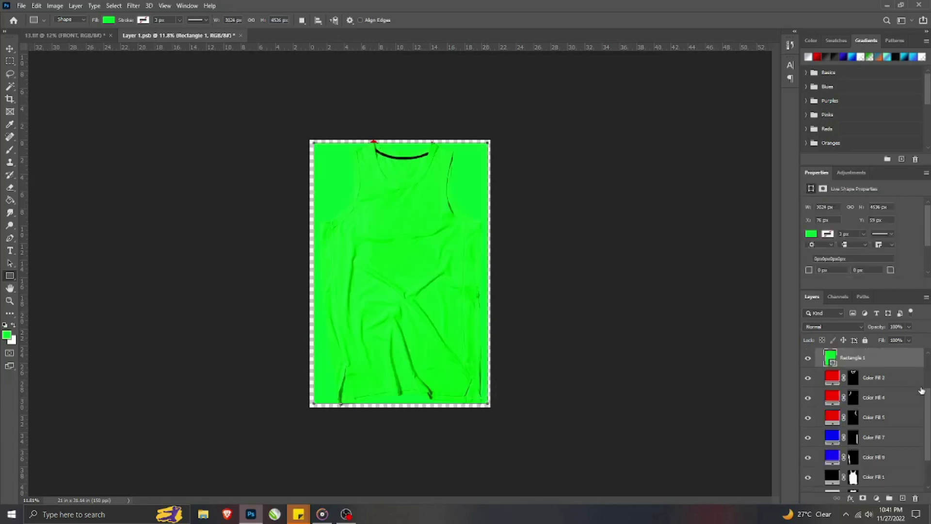
# - Convert the green rectangle to a smart object and place it between Color Fill 8 and the black body fill
pyautogui.rightClick(876, 356)
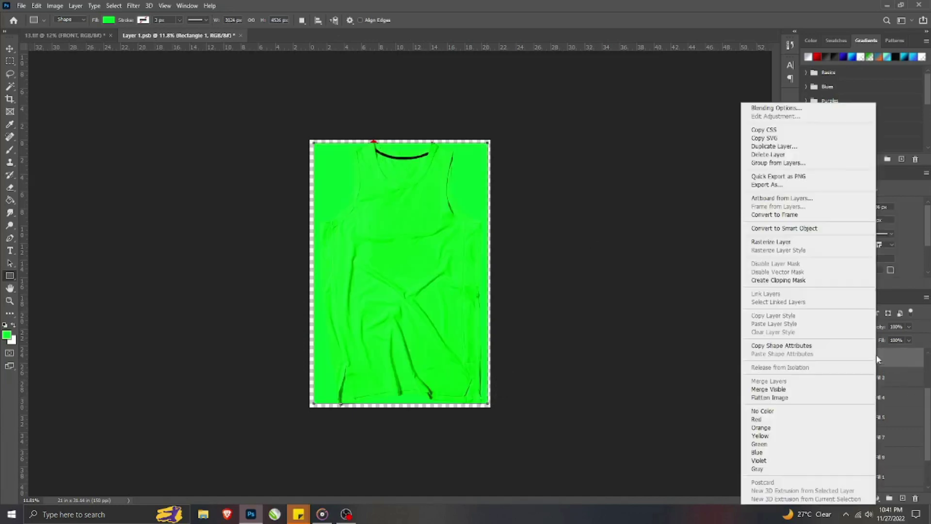
pyautogui.click(787, 229)
pyautogui.moveTo(880, 362); pyautogui.dragTo(880, 466)
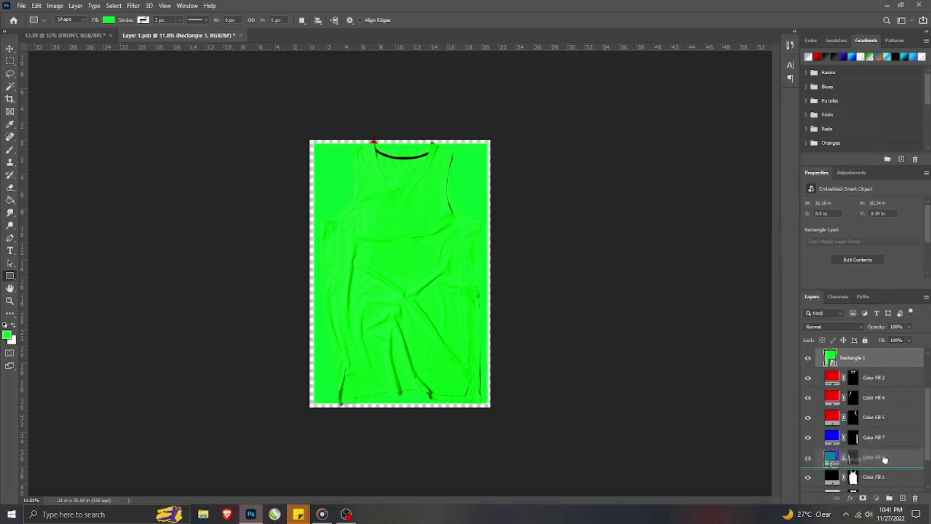
# - Warp the green rectangle so its corners and sides follow the outline of the jersey body
pyautogui.hotkey('ctrl', 't')
pyautogui.rightClick(404, 176)
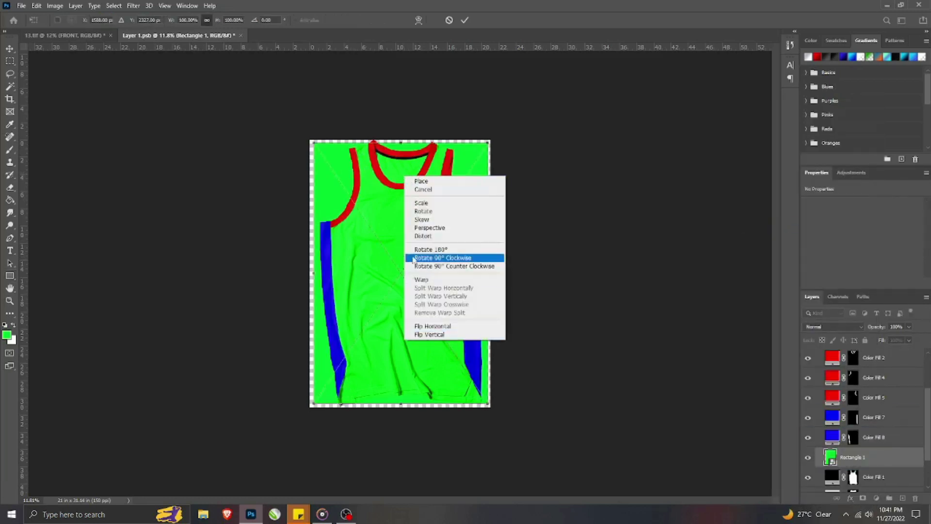
pyautogui.click(424, 280)
pyautogui.moveTo(312, 407); pyautogui.dragTo(334, 409)
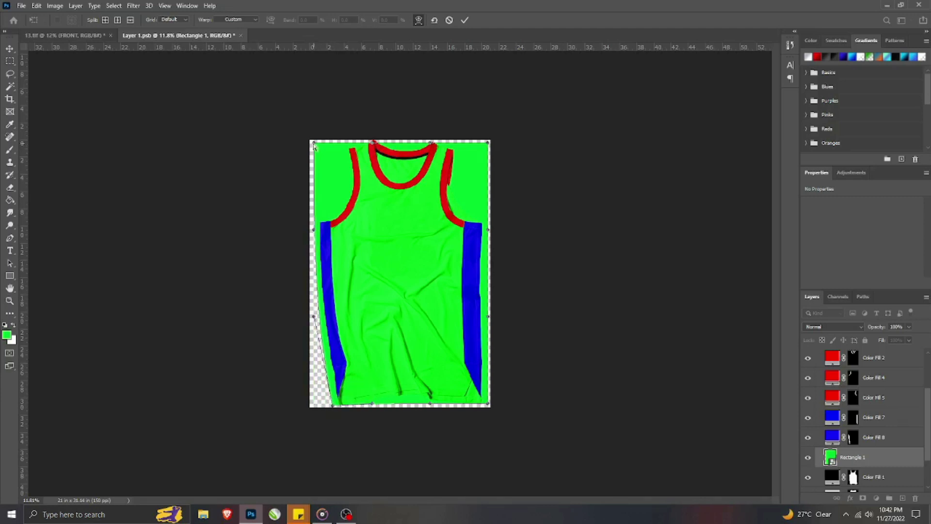
pyautogui.moveTo(488, 317); pyautogui.dragTo(485, 318)
pyautogui.moveTo(488, 143); pyautogui.dragTo(491, 144)
pyautogui.moveTo(487, 230); pyautogui.dragTo(484, 233)
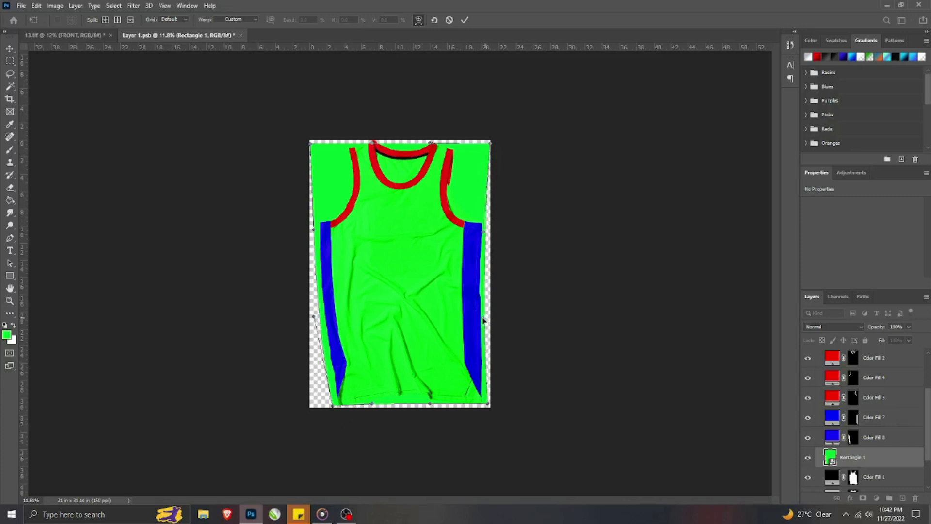
pyautogui.moveTo(488, 407); pyautogui.dragTo(491, 405)
pyautogui.moveTo(311, 145); pyautogui.dragTo(320, 143)
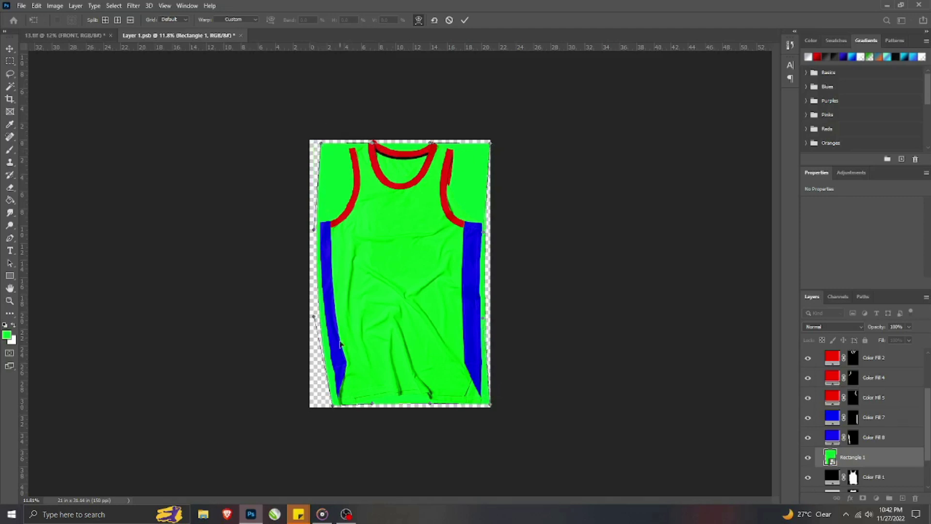
pyautogui.moveTo(332, 407); pyautogui.dragTo(338, 408)
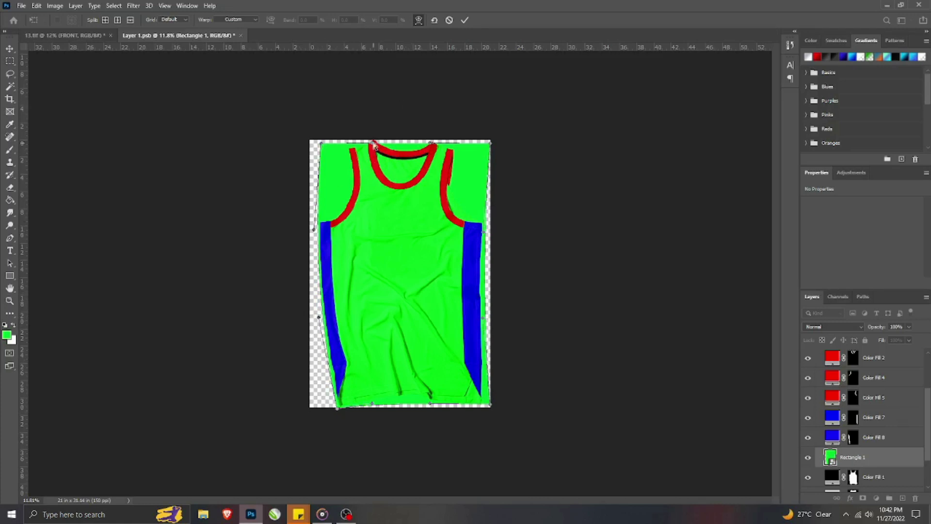
pyautogui.click(464, 20)
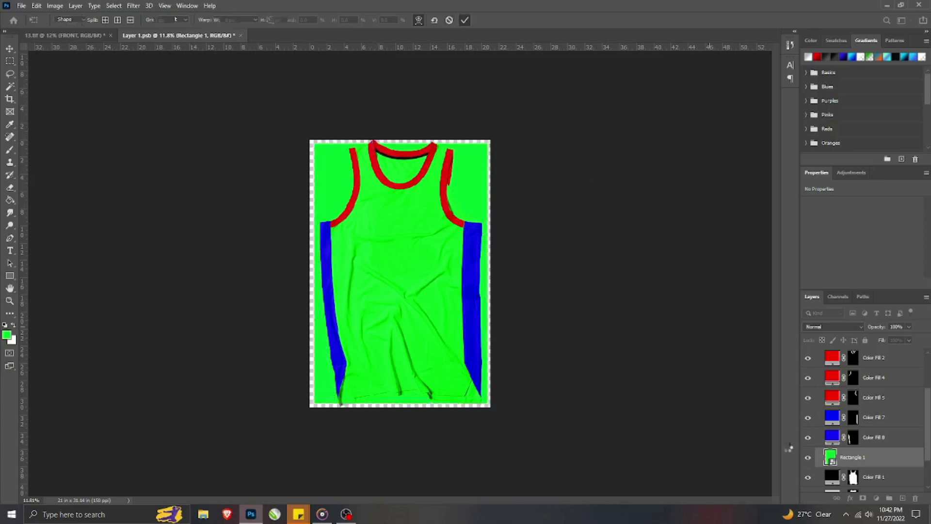
# - Mask the green rectangle with the shape of the body fill's mask and delete the black Color Fill 1 layer
pyautogui.keyDown('ctrl'); pyautogui.click(853, 480); pyautogui.keyUp('ctrl')
pyautogui.click(863, 498)
pyautogui.click(873, 479)
pyautogui.press('Delete')
# - Switch to File Explorer and open basketball template 3 from the Basketball folder in MOCKUP TEMPLATES
pyautogui.click(883, 4)
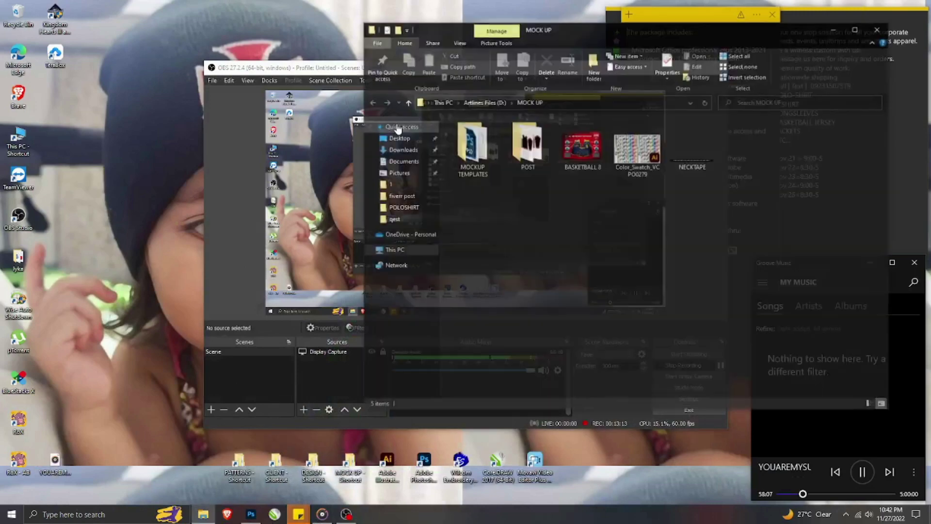
pyautogui.doubleClick(471, 146)
pyautogui.doubleClick(527, 141)
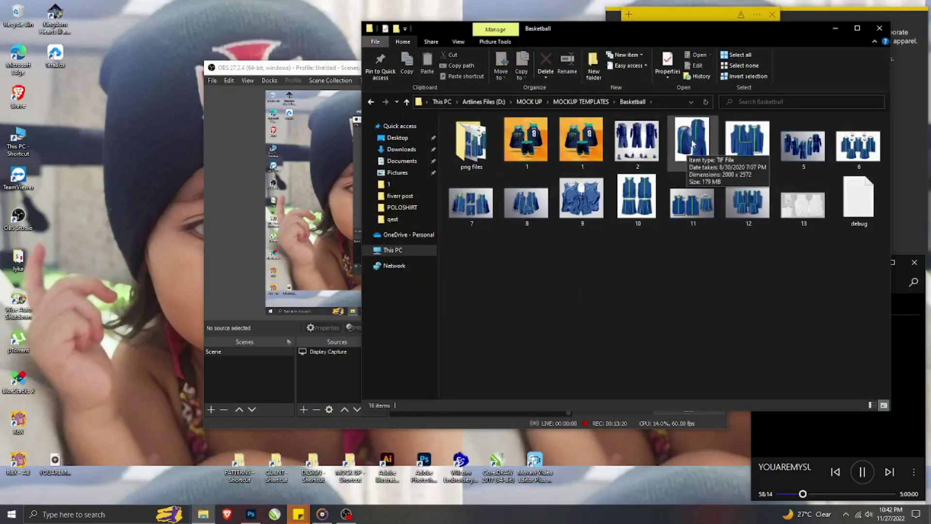
pyautogui.doubleClick(692, 143)
# - Arrange the open documents 2-up vertical so the template and the jersey document appear side by side
pyautogui.click(187, 6)
pyautogui.moveTo(187, 19)
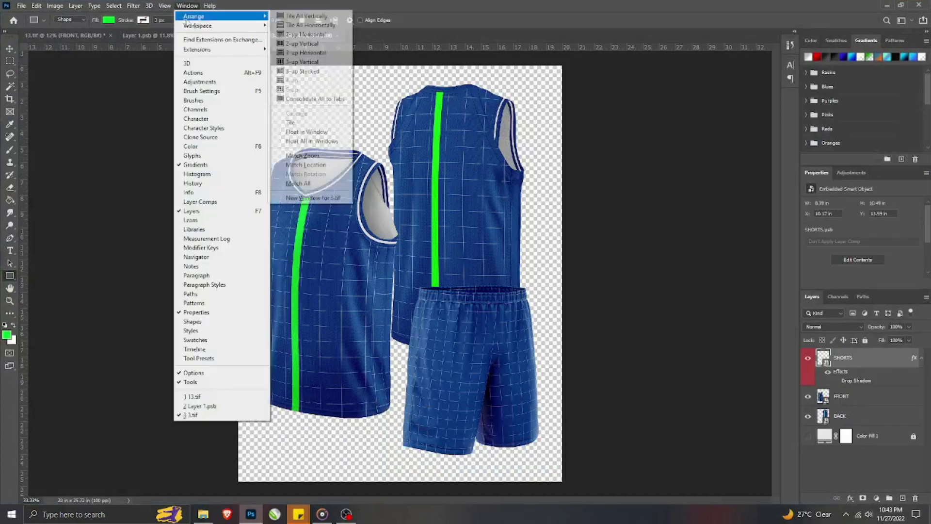
pyautogui.click(302, 44)
pyautogui.press('v')
pyautogui.click(580, 287)
pyautogui.click(606, 322)
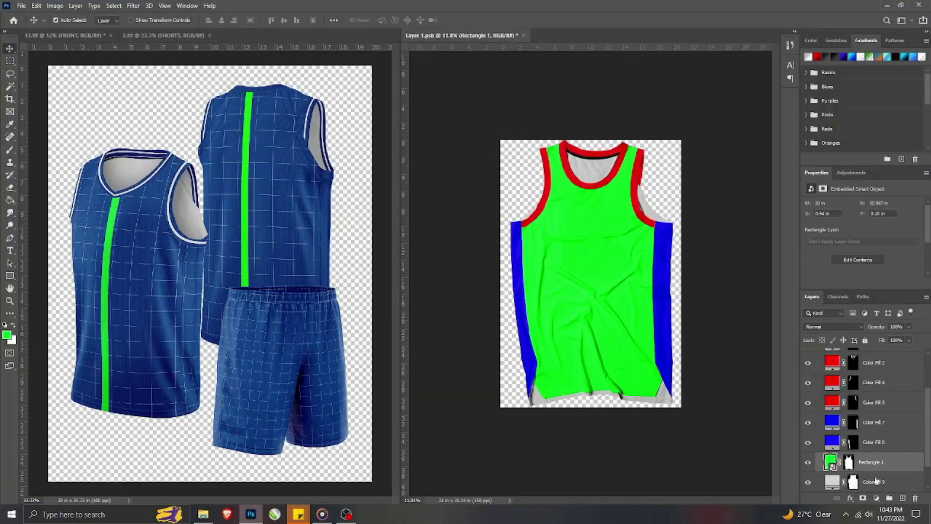
# - Copy the blue grid design from the template's FRONT smart object into the jersey's Rectangle 1 smart object and close the source documents
pyautogui.doubleClick(830, 461)
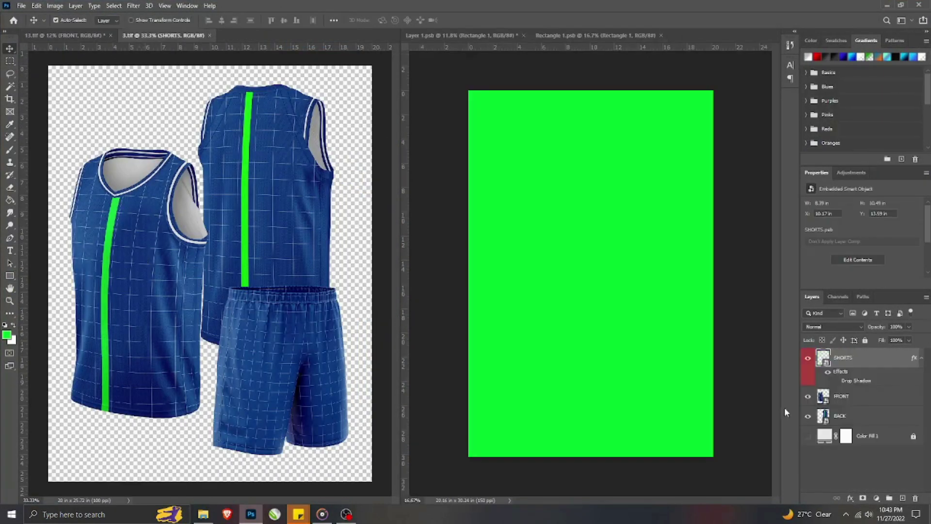
pyautogui.doubleClick(824, 396)
pyautogui.doubleClick(829, 481)
pyautogui.moveTo(254, 276); pyautogui.dragTo(537, 266)
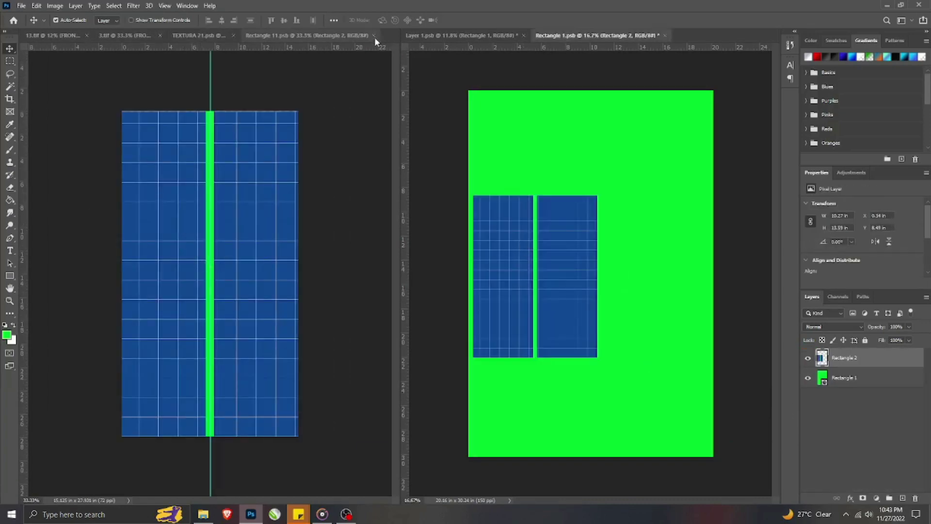
pyautogui.click(374, 35)
pyautogui.click(348, 35)
pyautogui.click(207, 36)
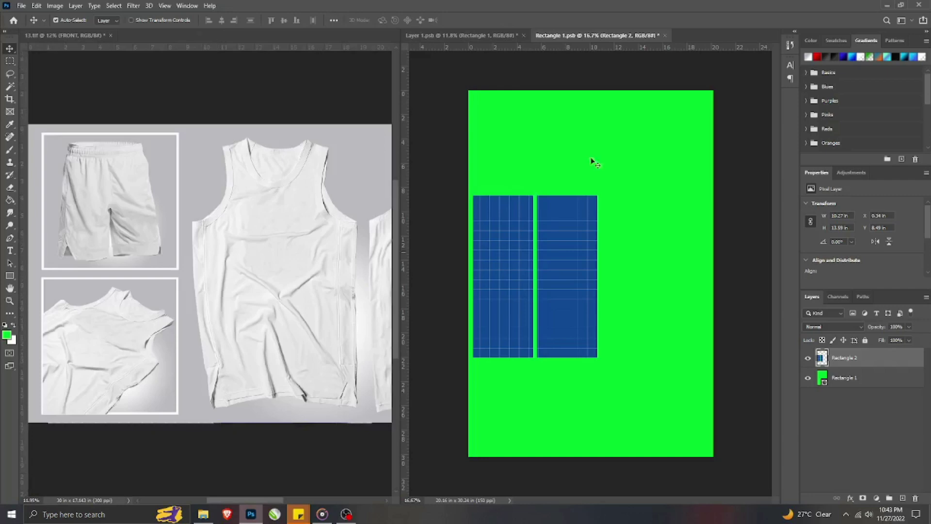
# - Scale the grid design to fill the Rectangle 1 canvas, place its document beside the jersey and save it
pyautogui.scroll(-1, 457, 219)
pyautogui.moveTo(557, 270); pyautogui.dragTo(600, 346)
pyautogui.hotkey('ctrl', 't')
pyautogui.moveTo(591, 290); pyautogui.dragTo(599, 128)
pyautogui.moveTo(614, 232); pyautogui.dragTo(614, 231)
pyautogui.moveTo(592, 128); pyautogui.dragTo(593, 124)
pyautogui.press('Return')
pyautogui.moveTo(596, 35); pyautogui.dragTo(297, 35)
pyautogui.hotkey('ctrl', 's')
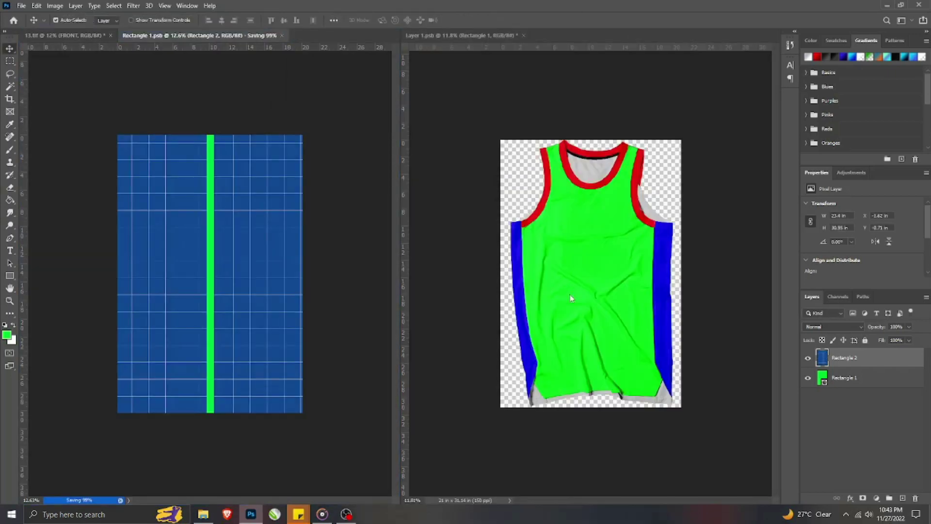
# - Warp the grid design on the jersey body so its green center stripe slants toward the right at the hem
pyautogui.scroll(3, 603, 294)
pyautogui.scroll(-2, 603, 279)
pyautogui.click(602, 277)
pyautogui.scroll(2, 603, 265)
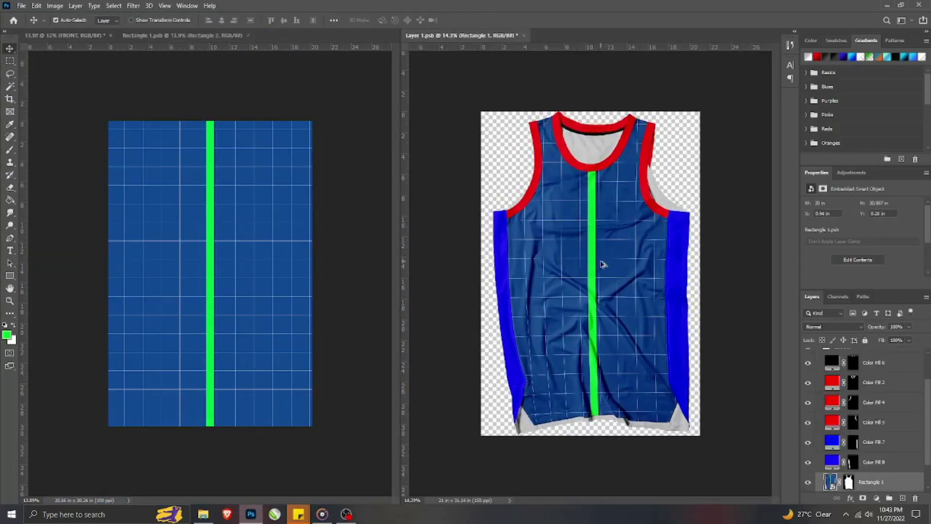
pyautogui.hotkey('ctrl', 't')
pyautogui.rightClick(596, 206)
pyautogui.click(610, 305)
pyautogui.rightClick(596, 206)
pyautogui.click(592, 199)
pyautogui.moveTo(593, 200); pyautogui.dragTo(590, 199)
pyautogui.moveTo(595, 413); pyautogui.dragTo(605, 415)
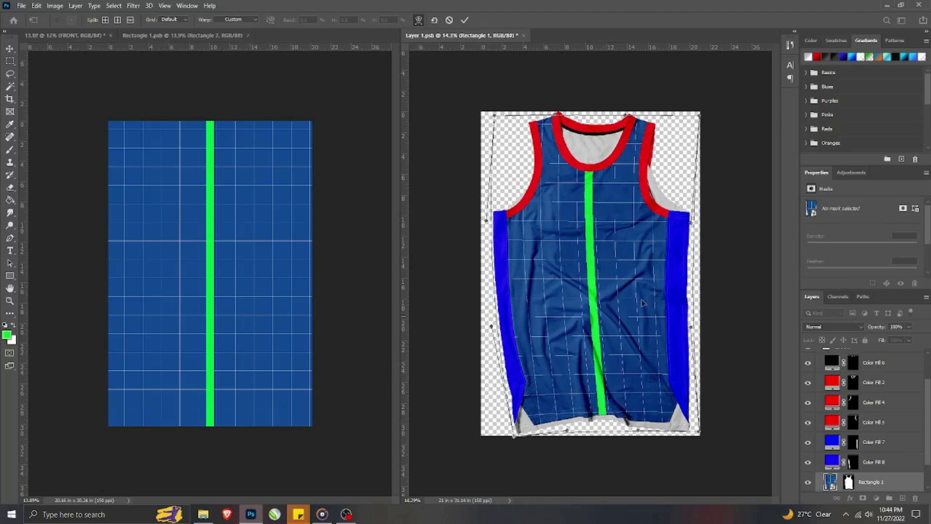
pyautogui.click(465, 20)
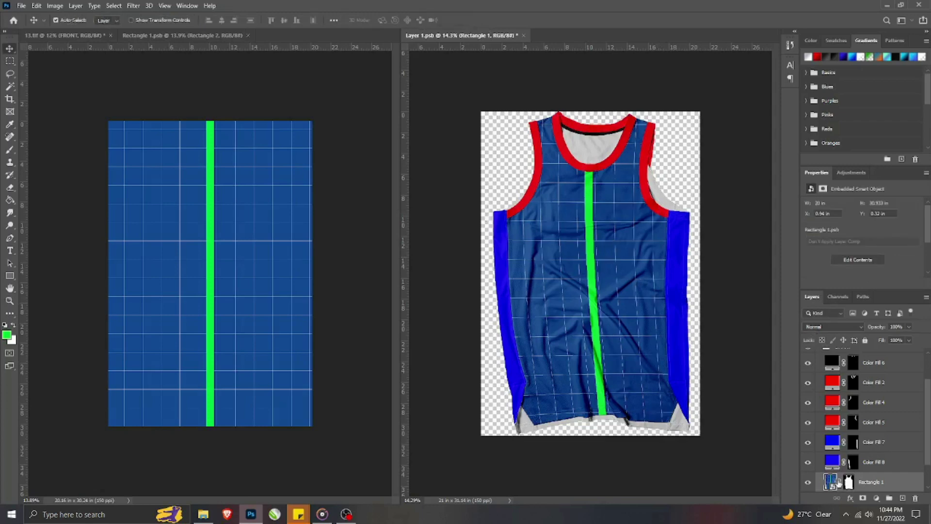
# - Draw a rectangle about 330 by 3315 px beside the left side panel and color it orange-red
pyautogui.hotkey('alt', ']')
pyautogui.press('u')
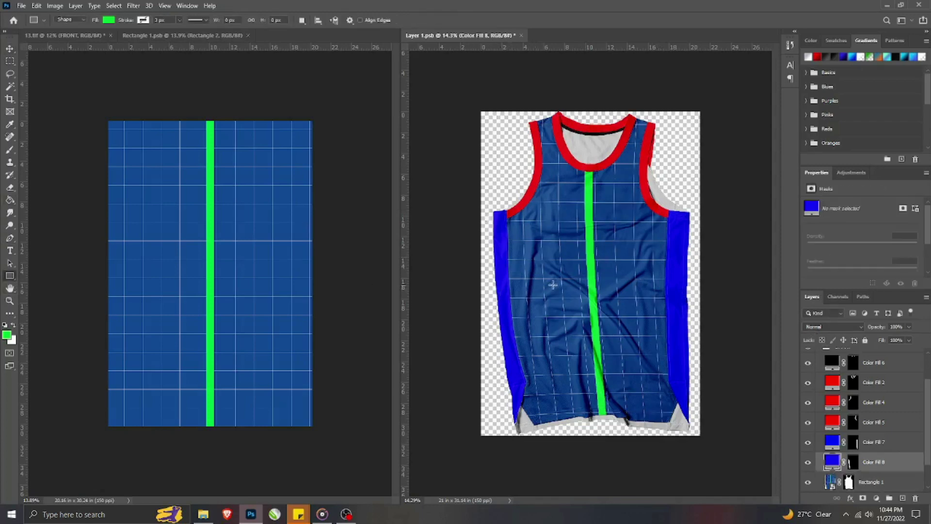
pyautogui.moveTo(485, 206); pyautogui.dragTo(509, 435)
pyautogui.doubleClick(830, 462)
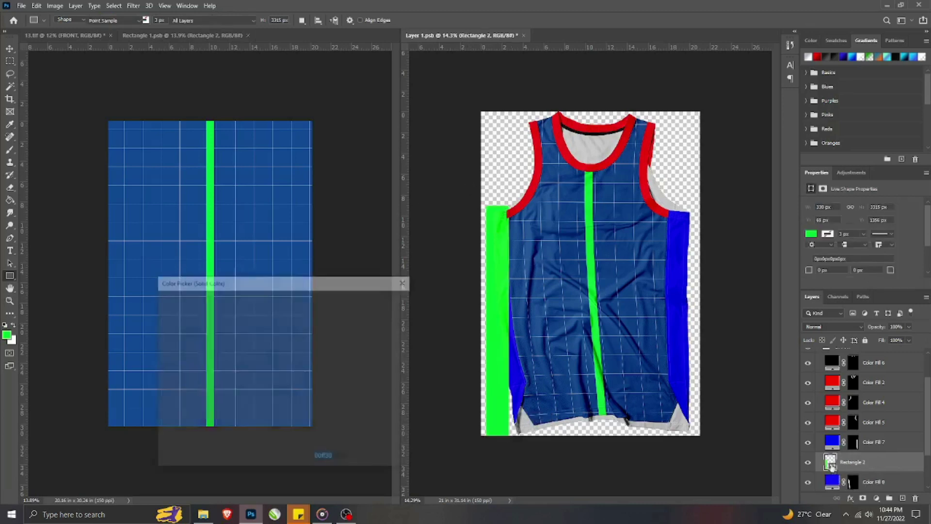
pyautogui.click(294, 426)
pyautogui.click(282, 309)
pyautogui.click(363, 303)
pyautogui.hotkey('ctrl', 't')
pyautogui.click(457, 20)
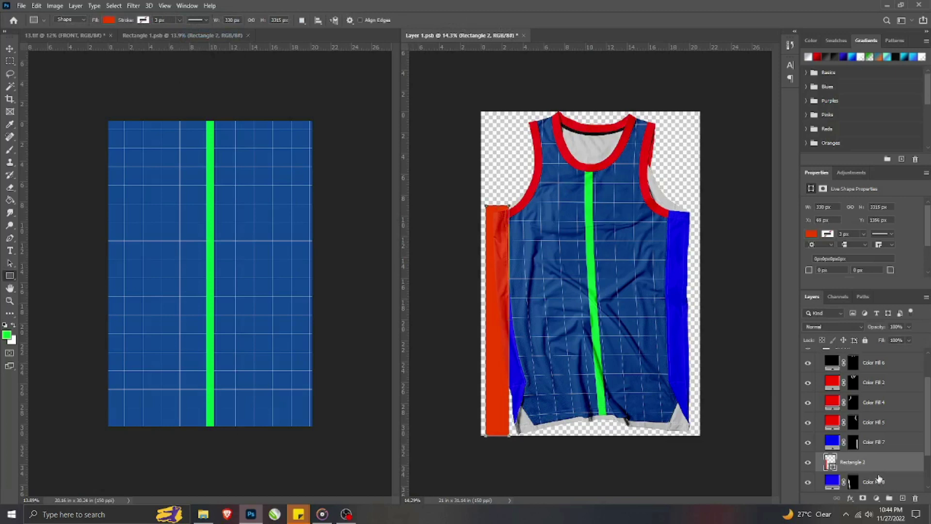
# - Duplicate the orange-red rectangle onto the right side panel and move both rectangles above Color Fill 7
pyautogui.hotkey('ctrl', 'j')
pyautogui.hotkey('ctrl', 't')
pyautogui.moveTo(500, 349); pyautogui.dragTo(681, 350)
pyautogui.click(458, 20)
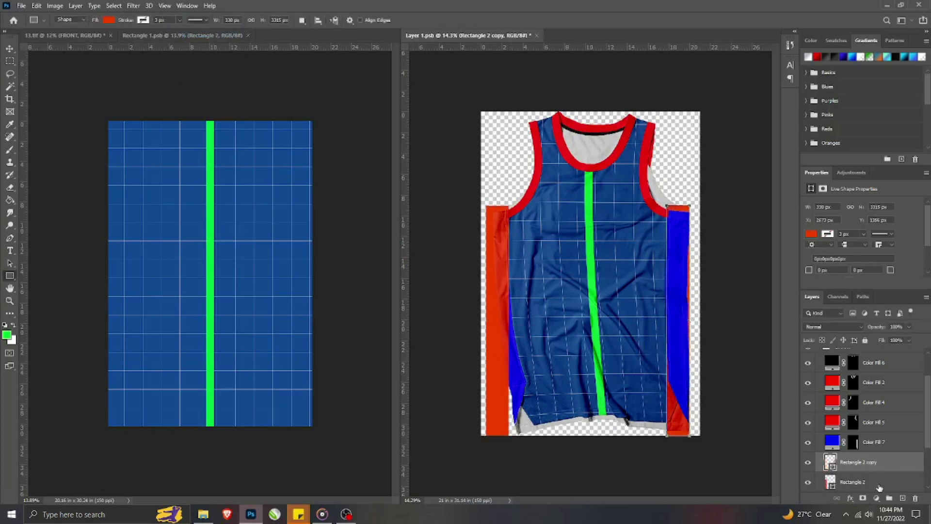
pyautogui.keyDown('shift'); pyautogui.click(879, 486); pyautogui.keyUp('shift')
pyautogui.moveTo(878, 482); pyautogui.dragTo(871, 436)
# - Convert both side rectangles to separate smart objects and hide the right one
pyautogui.press('v')
pyautogui.click(488, 403)
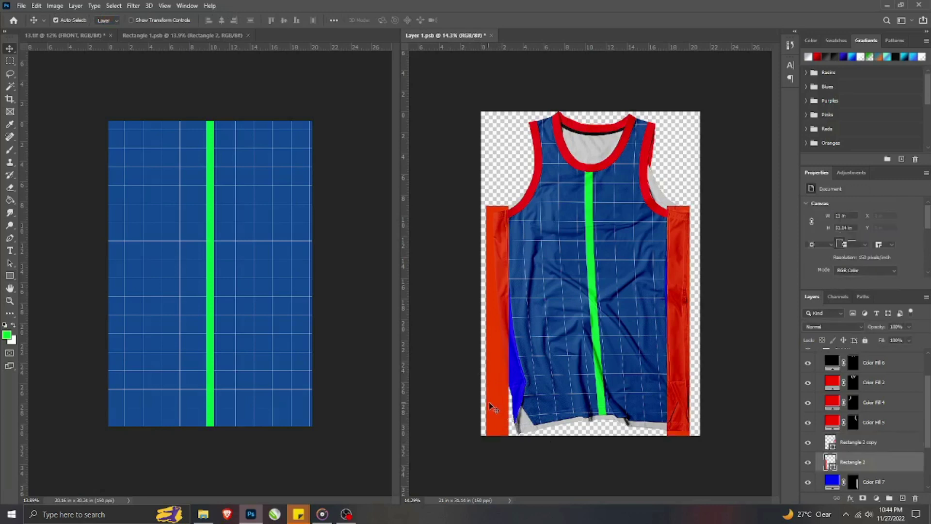
pyautogui.rightClick(856, 442)
pyautogui.click(837, 167)
pyautogui.click(808, 441)
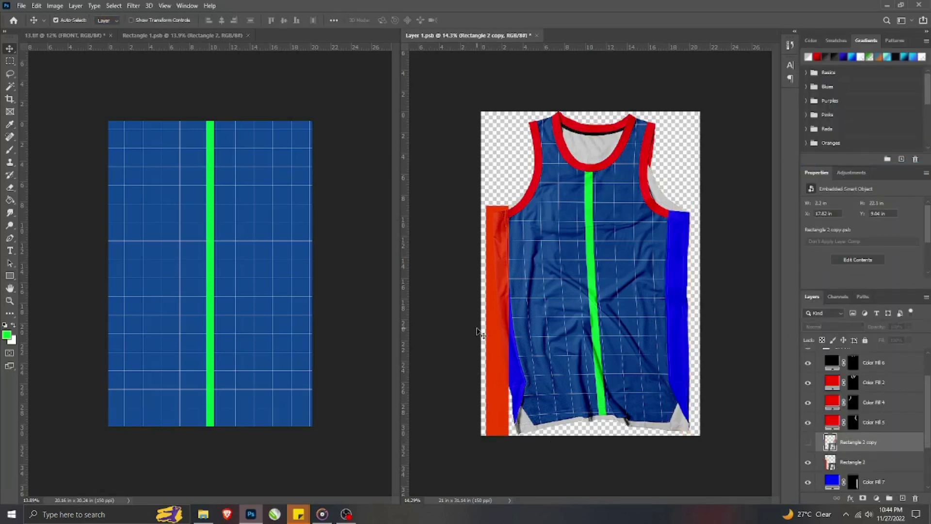
# - Rotate the left orange-red rectangle about -4.66° and position it along the left side panel
pyautogui.hotkey('ctrl', '0')
pyautogui.click(467, 359)
pyautogui.hotkey('ctrl', 't')
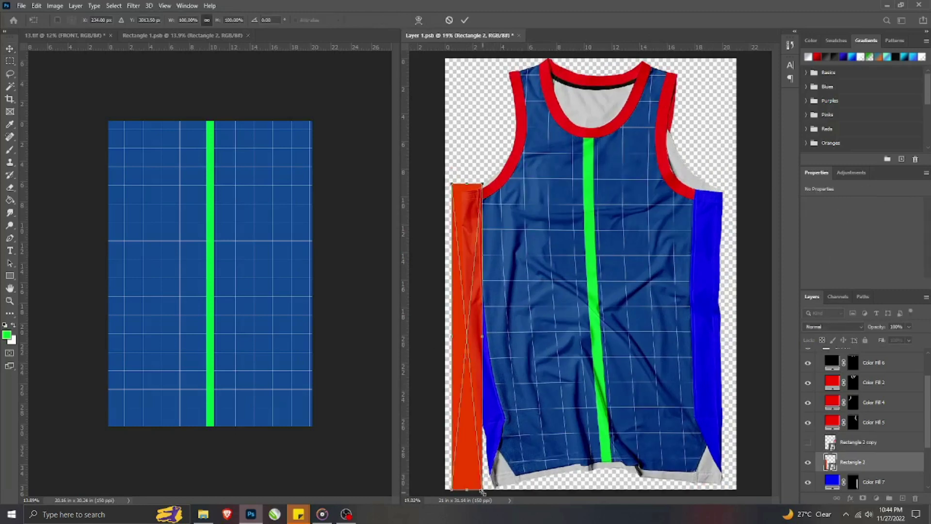
pyautogui.scroll(-1, 483, 492)
pyautogui.moveTo(492, 481); pyautogui.dragTo(496, 451)
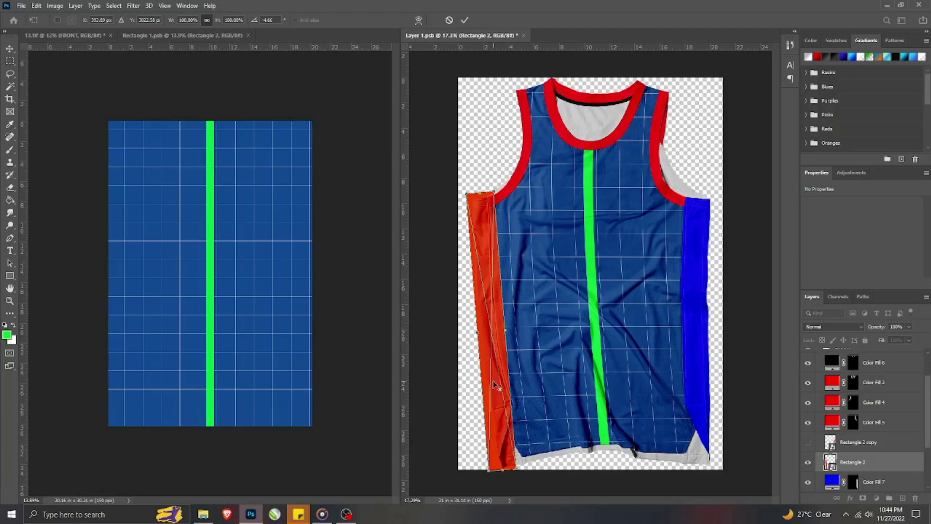
pyautogui.scroll(1, 495, 384)
pyautogui.scroll(-1, 478, 317)
# - Warp the left orange-red rectangle so it follows the slanted left side panel and covers it completely
pyautogui.rightClick(478, 302)
pyautogui.click(499, 385)
pyautogui.moveTo(513, 487); pyautogui.dragTo(486, 492)
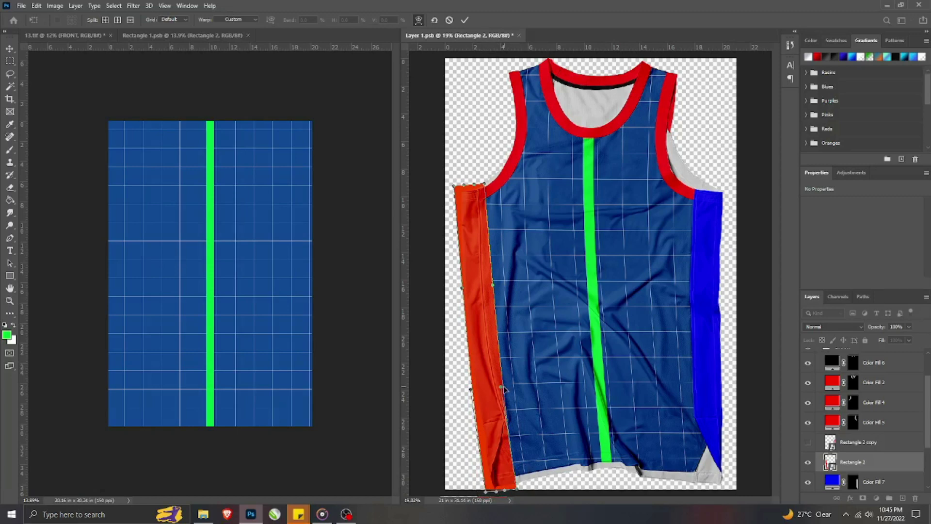
pyautogui.click(465, 20)
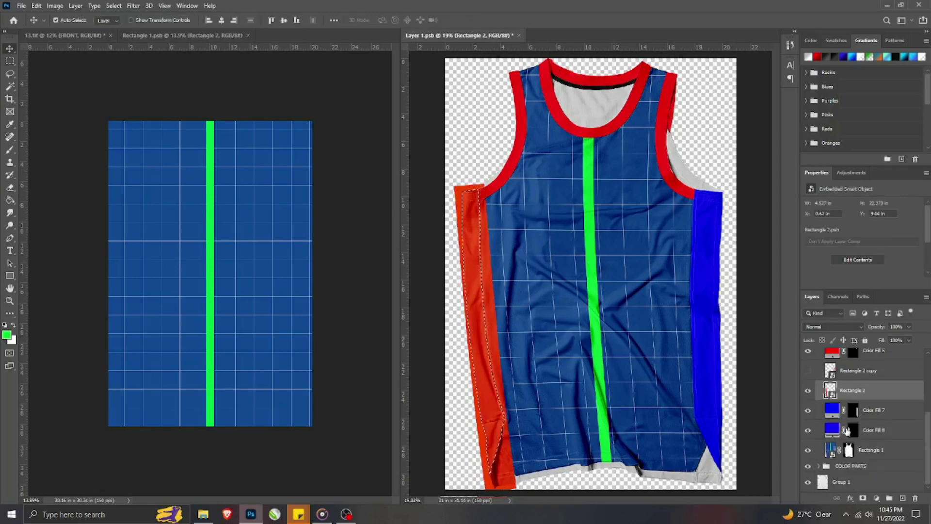
# - Mask the left orange-red rectangle to the side panel's shape and delete the blue Color Fill 8 layer
pyautogui.click(862, 498)
pyautogui.click(888, 438)
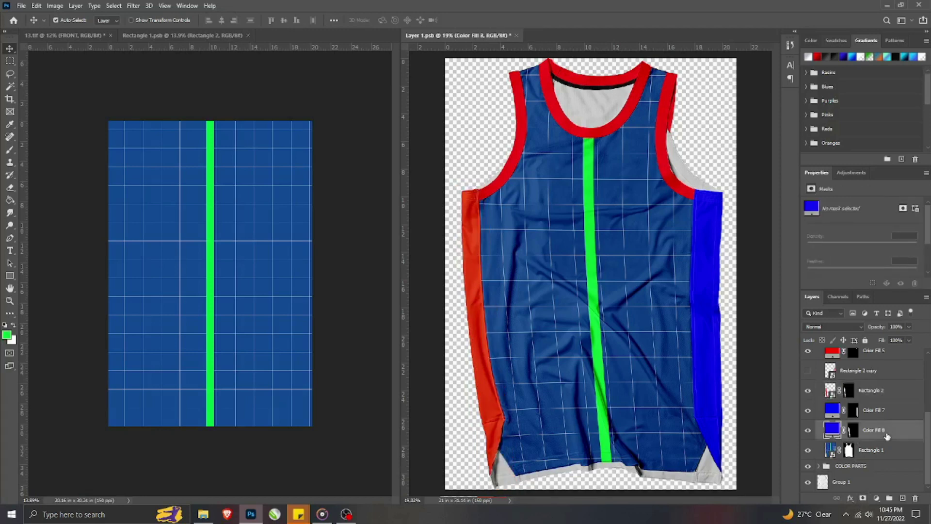
pyautogui.press('Delete')
# - Show the right orange-red rectangle, rotate it slightly and nudge it to the right over the right side panel
pyautogui.click(808, 390)
pyautogui.click(859, 391)
pyautogui.hotkey('ctrl', 't')
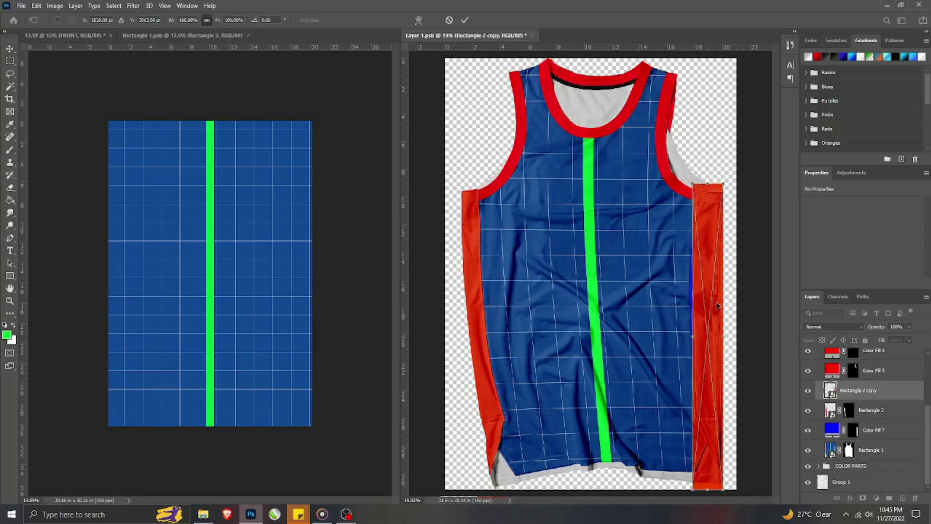
pyautogui.moveTo(734, 174); pyautogui.dragTo(726, 175)
pyautogui.press('Return')
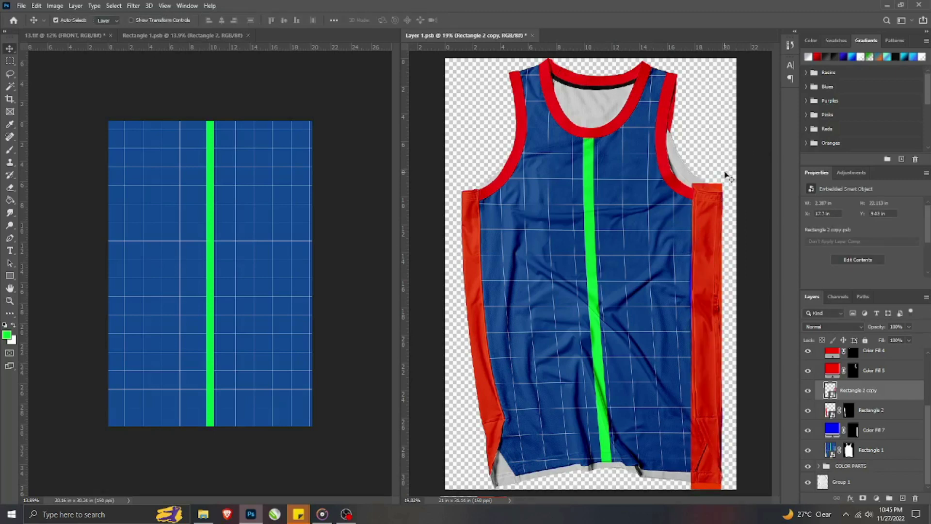
pyautogui.press('Right')
pyautogui.press('Right')
pyautogui.press('Right')
pyautogui.press('Right')
# - Warp the right orange-red rectangle so it covers the right side panel down to the hem
pyautogui.hotkey('ctrl', 't')
pyautogui.rightClick(712, 280)
pyautogui.click(722, 383)
pyautogui.scroll(3, 715, 313)
pyautogui.moveTo(685, 279); pyautogui.dragTo(680, 278)
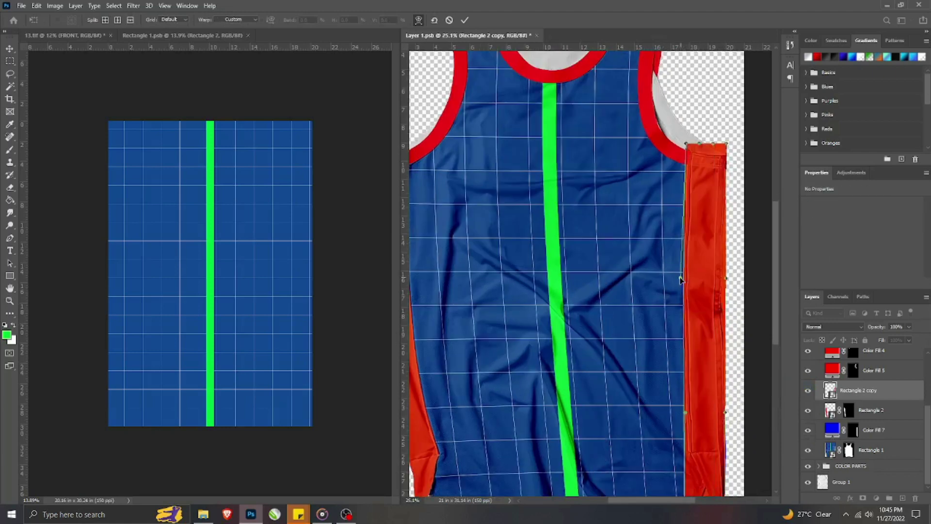
pyautogui.scroll(-8, 689, 457)
pyautogui.moveTo(686, 478); pyautogui.dragTo(729, 479)
pyautogui.moveTo(726, 74); pyautogui.dragTo(731, 75)
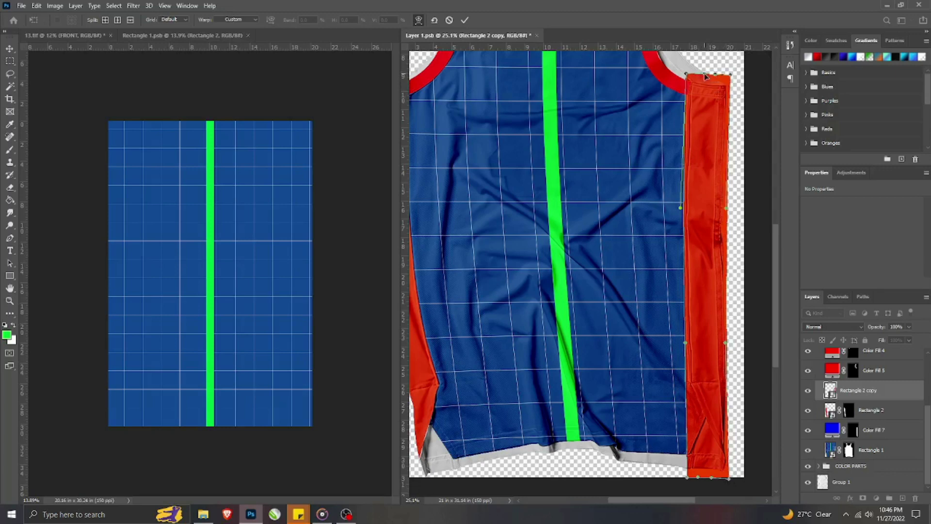
pyautogui.click(464, 20)
# - Mask the right orange-red rectangle to the Color Fill 7 side panel shape and delete the Color Fill 7 layer
pyautogui.keyDown('ctrl'); pyautogui.click(852, 429); pyautogui.keyUp('ctrl')
pyautogui.click(864, 498)
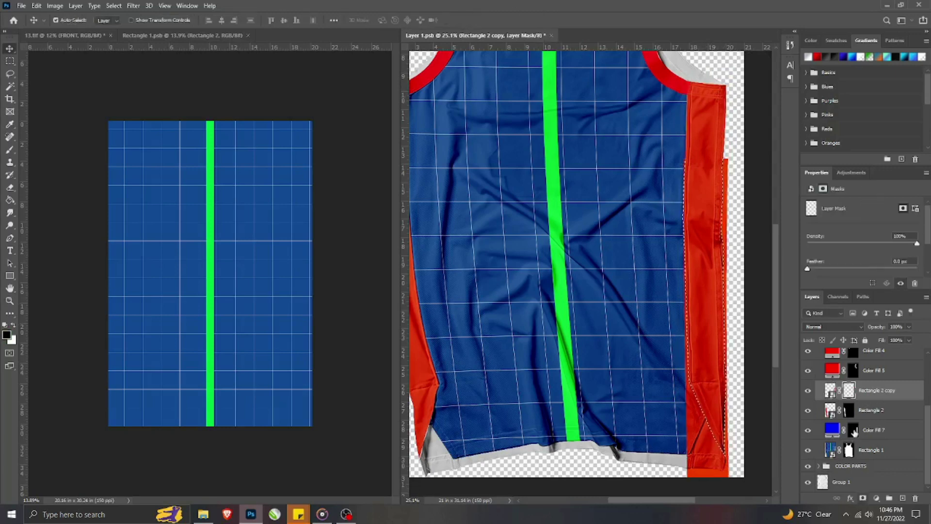
pyautogui.click(875, 432)
pyautogui.press('Delete')
pyautogui.scroll(-3, 657, 329)
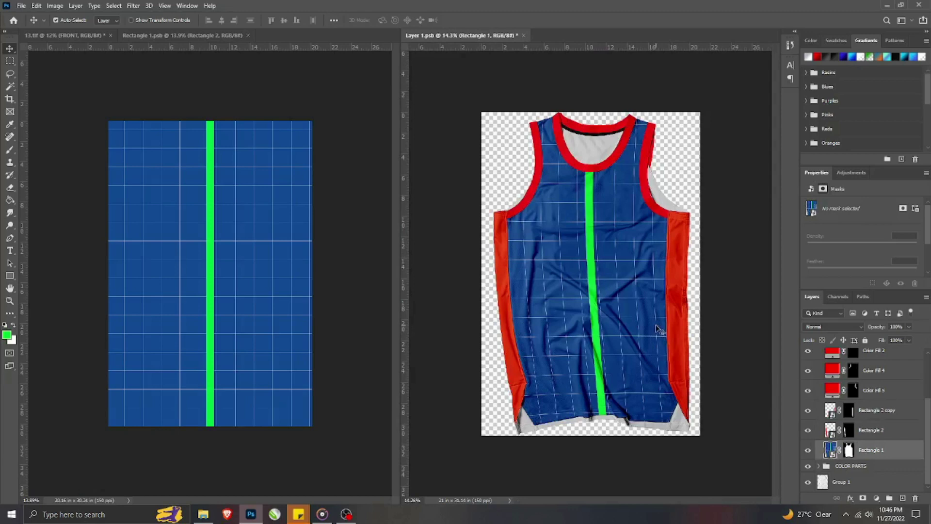
# - Copy the blue grid with the green stripe into the Rectangle 2 copy smart object and scale it to fill the strip
pyautogui.doubleClick(831, 411)
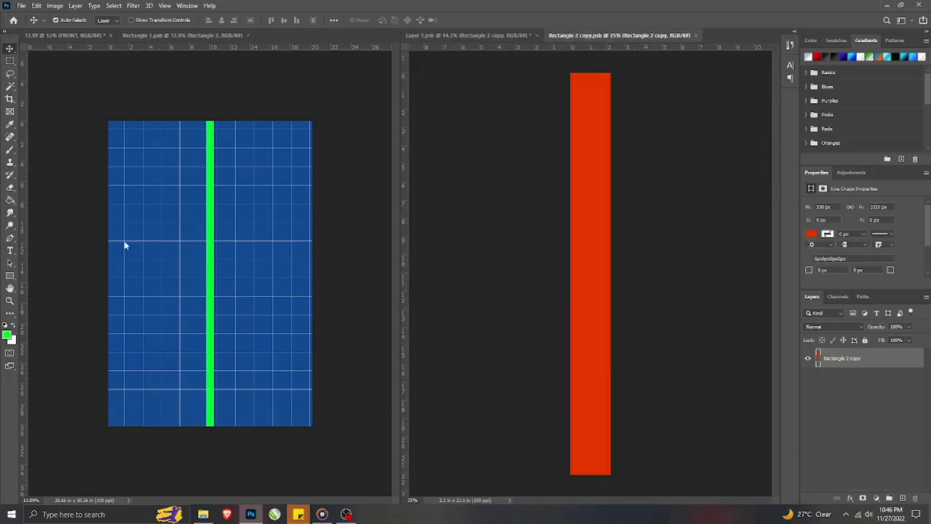
pyautogui.click(152, 295)
pyautogui.moveTo(152, 295); pyautogui.dragTo(590, 272)
pyautogui.scroll(-3, 586, 272)
pyautogui.hotkey('ctrl', 't')
pyautogui.moveTo(593, 75); pyautogui.dragTo(601, 145)
pyautogui.moveTo(593, 213); pyautogui.dragTo(593, 195)
pyautogui.moveTo(591, 445); pyautogui.dragTo(591, 413)
pyautogui.moveTo(591, 130); pyautogui.dragTo(591, 131)
pyautogui.press('Return')
pyautogui.scroll(2, 602, 253)
pyautogui.scroll(-1, 603, 254)
pyautogui.click(688, 35)
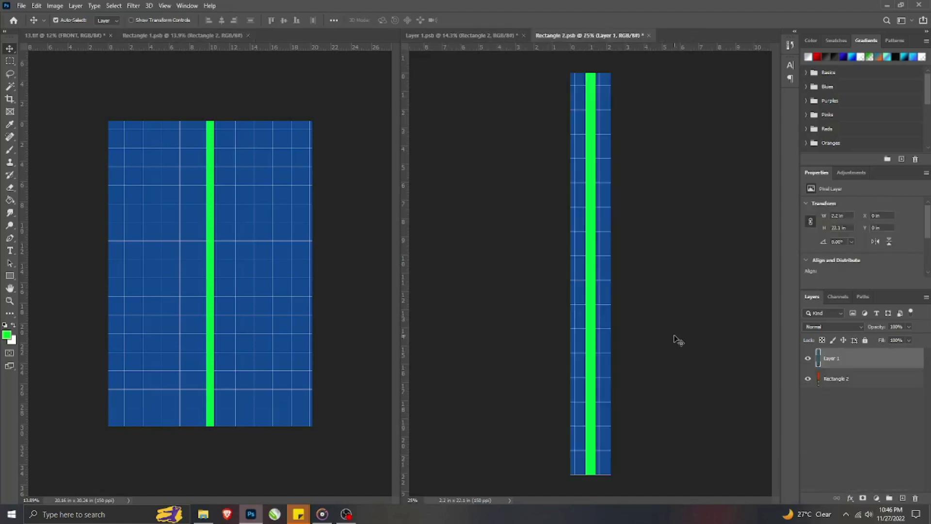
# - Save and close the Rectangle 2 smart object filled with the grid to update the jersey
pyautogui.hotkey('ctrl', 's')
pyautogui.click(644, 36)
pyautogui.scroll(3, 568, 298)
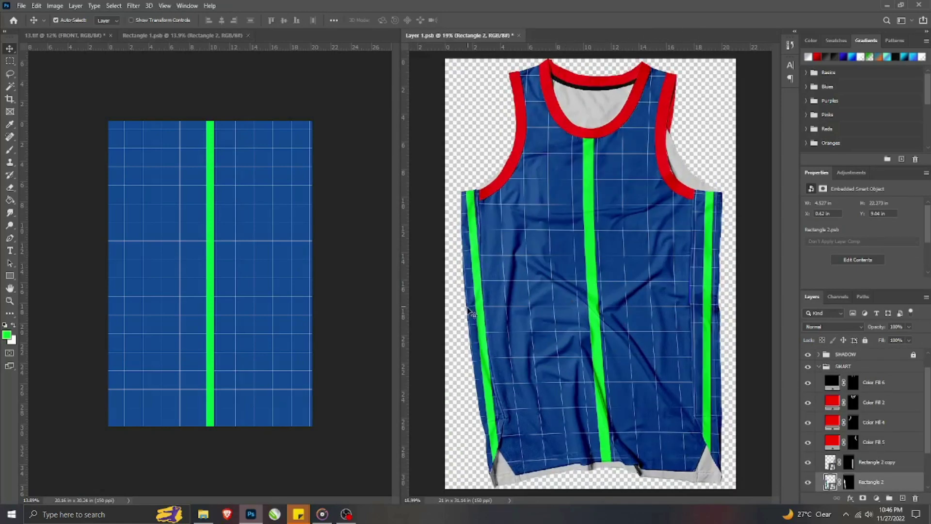
# - Warp the left side panel's grid so its green stripe bends along the panel's slanted curve
pyautogui.hotkey('ctrl', 't')
pyautogui.rightClick(469, 292)
pyautogui.click(496, 399)
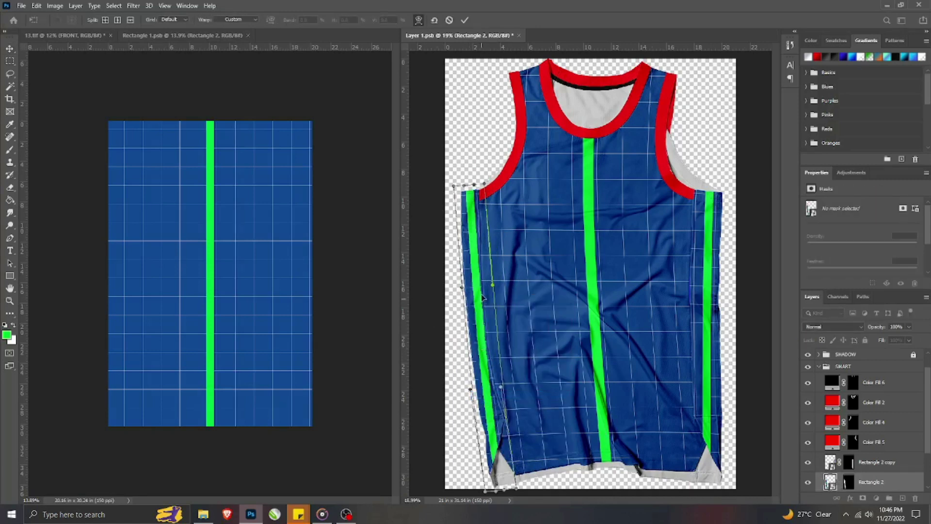
pyautogui.moveTo(492, 286); pyautogui.dragTo(475, 284)
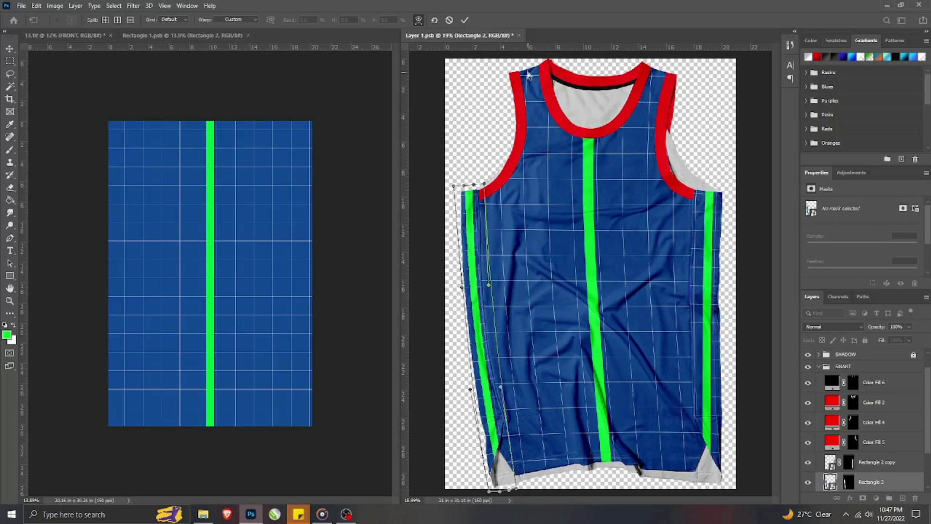
pyautogui.click(466, 20)
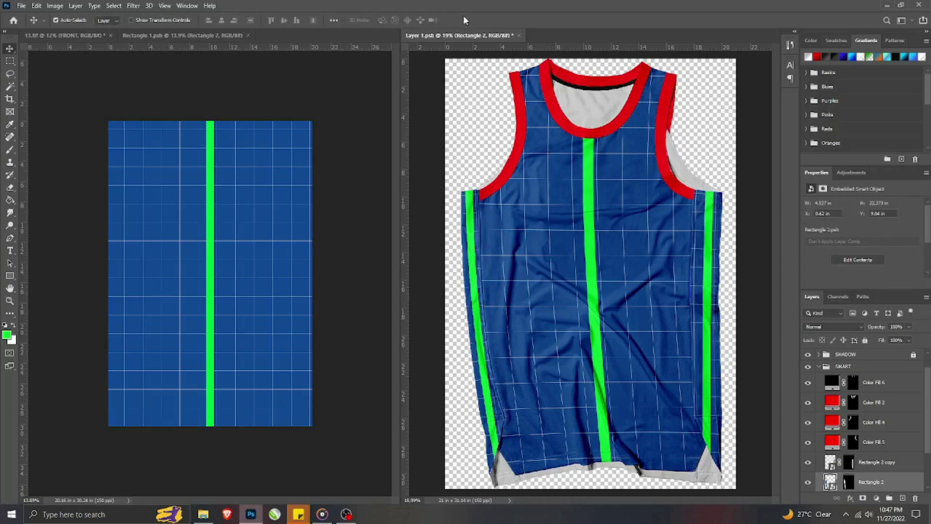
# - Select the right side panel's Rectangle 2 copy layer and unlink its mask
pyautogui.scroll(3, 705, 298)
pyautogui.click(686, 284)
pyautogui.scroll(-1, 689, 201)
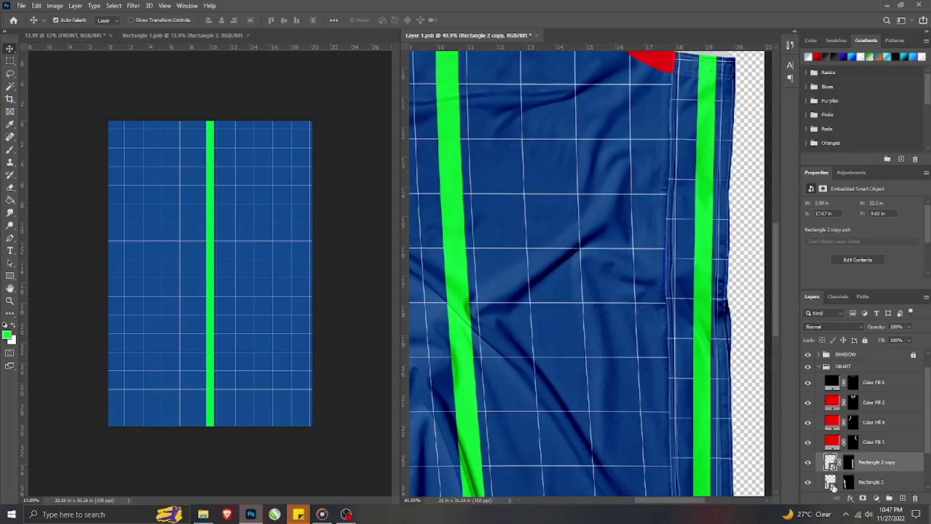
pyautogui.click(840, 463)
pyautogui.click(683, 273)
pyautogui.scroll(-4, 685, 275)
pyautogui.click(697, 270)
pyautogui.hotkey('ctrl', 't')
pyautogui.rightClick(686, 253)
pyautogui.click(703, 357)
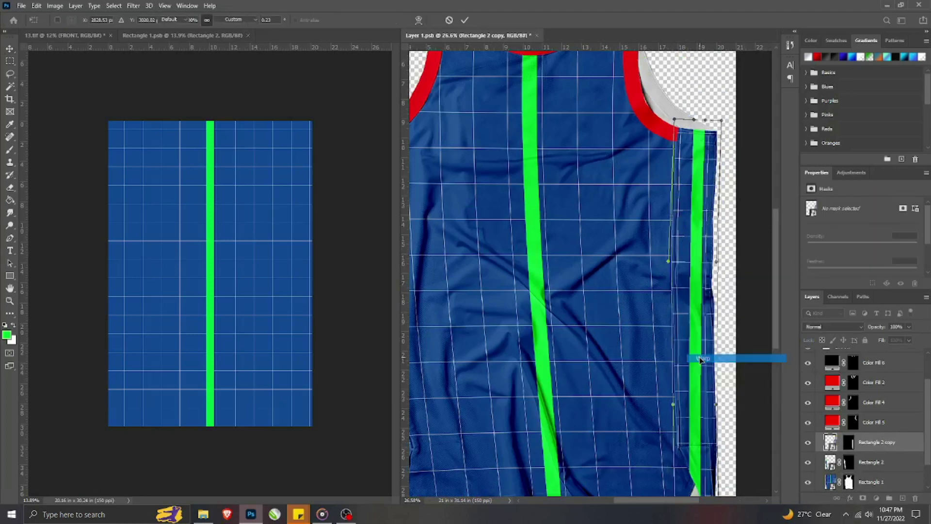
pyautogui.moveTo(669, 263); pyautogui.dragTo(663, 264)
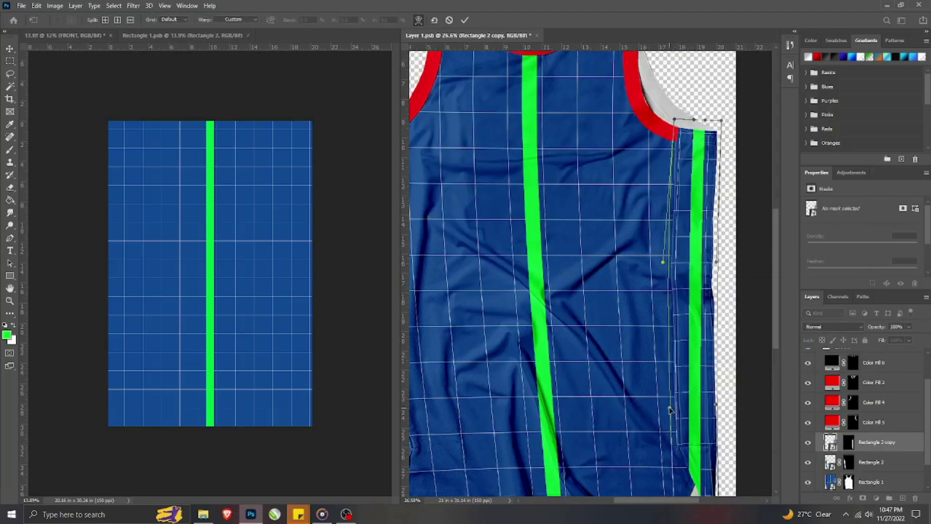
pyautogui.scroll(-2, 571, 306)
pyautogui.moveTo(690, 404); pyautogui.dragTo(691, 404)
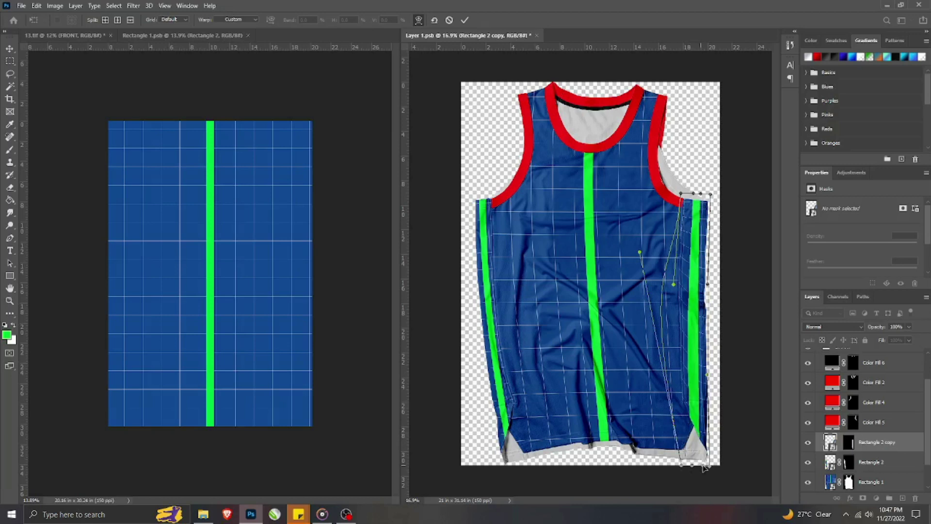
pyautogui.moveTo(688, 470); pyautogui.dragTo(684, 466)
pyautogui.moveTo(640, 253); pyautogui.dragTo(657, 261)
pyautogui.click(451, 20)
# - Warp the right side panel's grid so its green stripe follows the panel's curve, and relink its mask
pyautogui.hotkey('ctrl', 't')
pyautogui.rightClick(689, 311)
pyautogui.click(711, 416)
pyautogui.moveTo(680, 375); pyautogui.dragTo(676, 377)
pyautogui.moveTo(676, 283); pyautogui.dragTo(701, 293)
pyautogui.moveTo(696, 466); pyautogui.dragTo(686, 465)
pyautogui.click(465, 20)
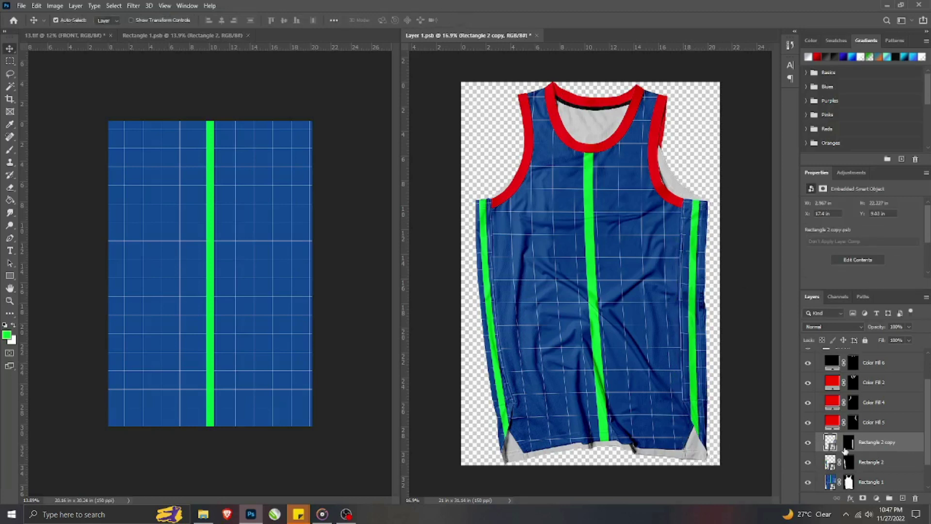
pyautogui.scroll(-2, 553, 225)
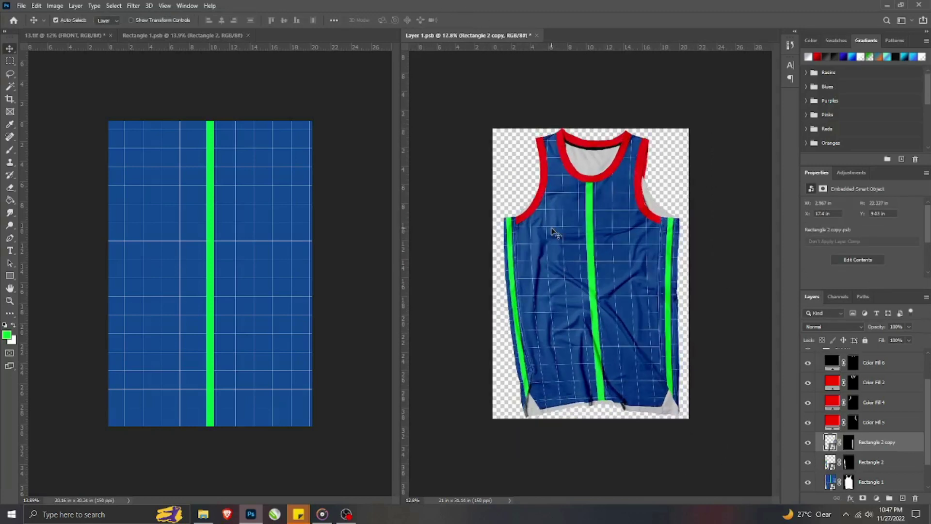
# - Draw a tall, narrow rectangle about 212 × 1758 px beside the left armhole, above the Color Fill 4 layer
pyautogui.click(585, 219)
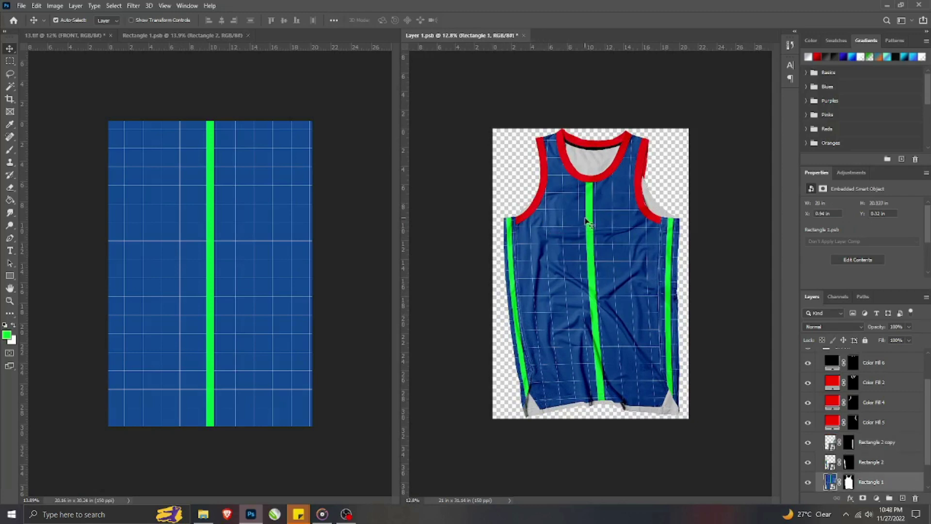
pyautogui.click(10, 275)
pyautogui.scroll(3, 540, 180)
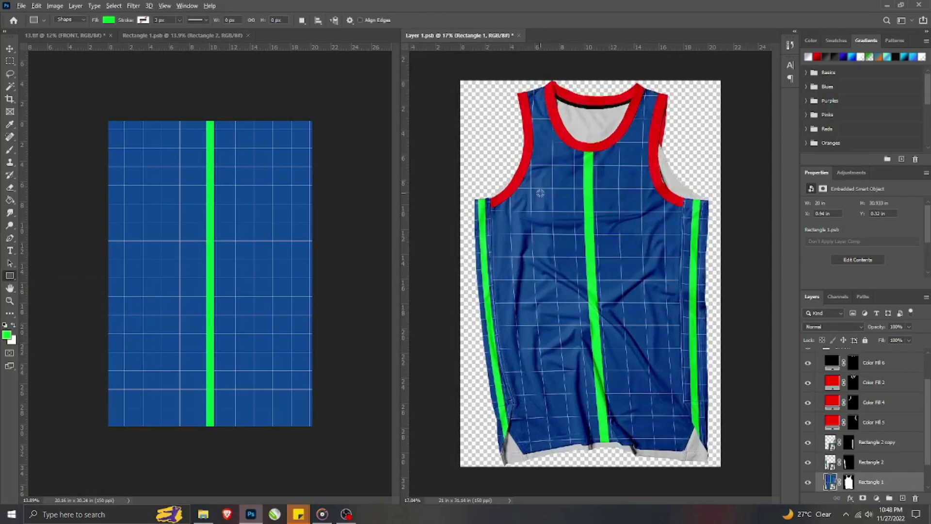
pyautogui.scroll(-1, 539, 193)
pyautogui.click(876, 408)
pyautogui.moveTo(523, 135); pyautogui.dragTo(533, 246)
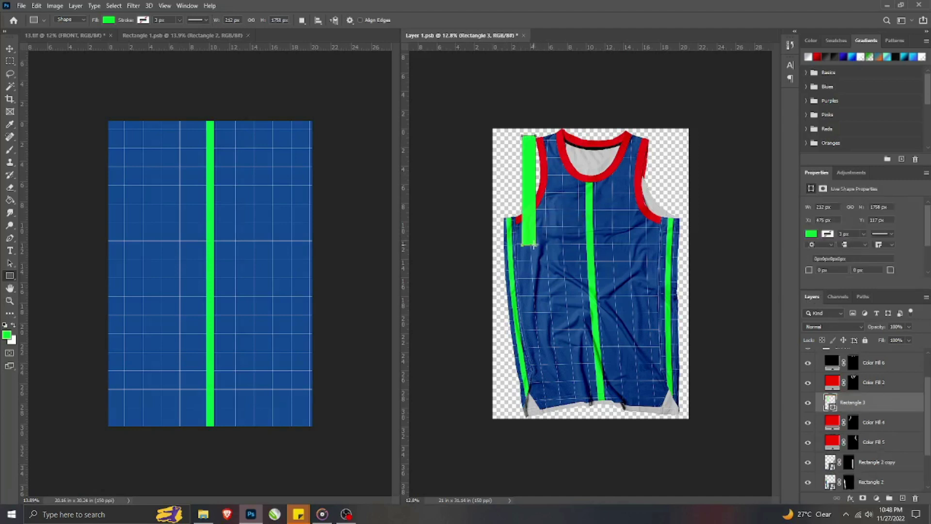
# - Change the new rectangle's fill color to purple
pyautogui.doubleClick(831, 405)
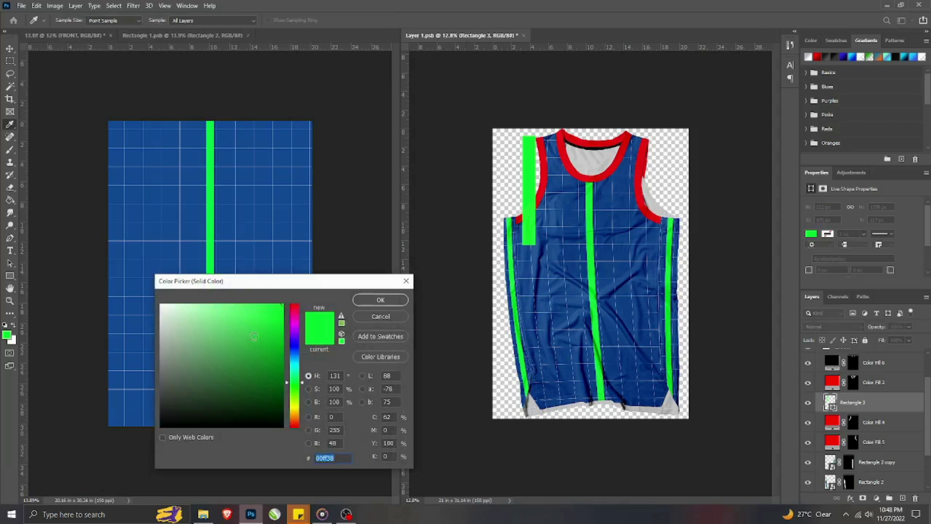
pyautogui.click(293, 333)
pyautogui.click(380, 299)
pyautogui.hotkey('ctrl', 'j')
pyautogui.hotkey('ctrl', 'k')
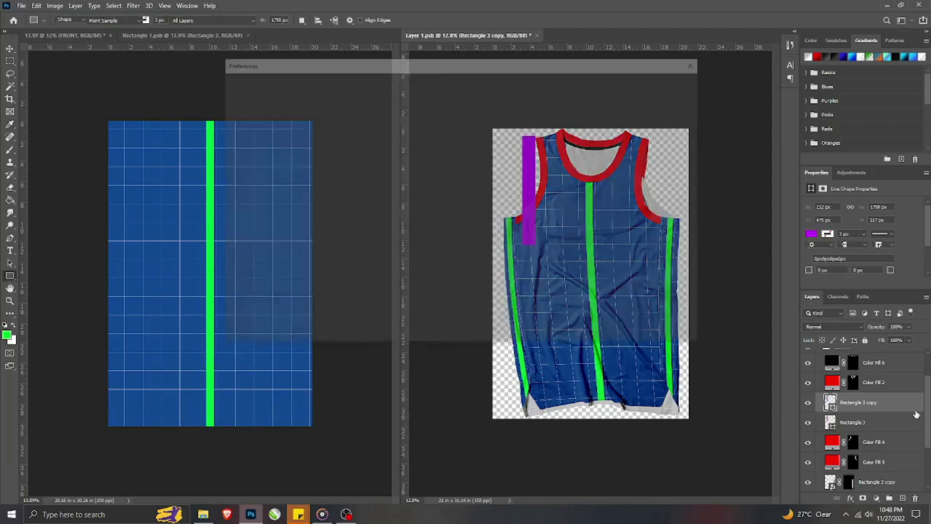
pyautogui.click(684, 100)
pyautogui.hotkey('ctrl', 'j')
pyautogui.hotkey('ctrl', 'j')
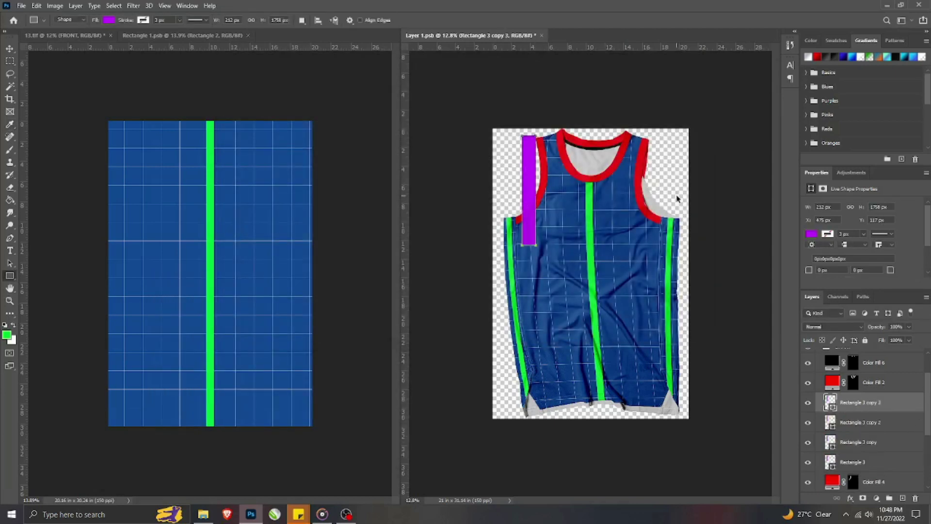
pyautogui.rightClick(905, 404)
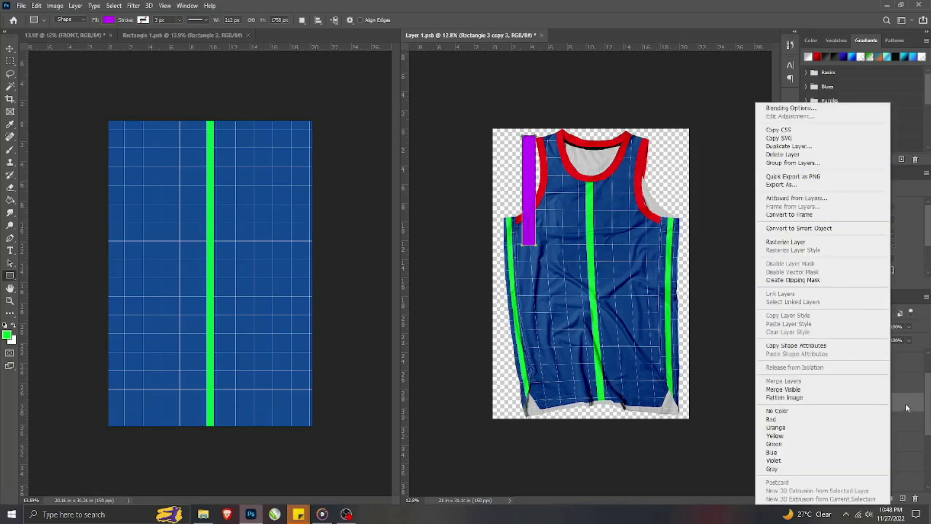
pyautogui.click(905, 405)
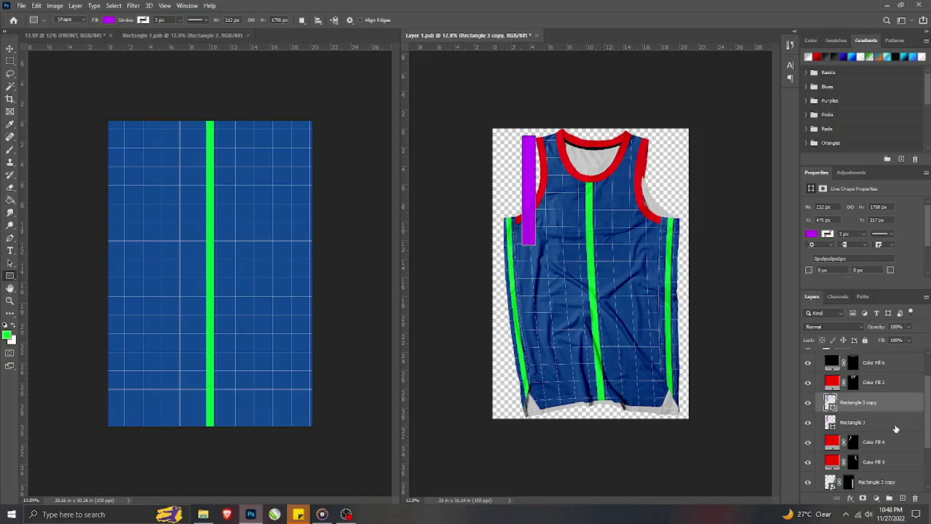
# - Convert the purple rectangle to a smart object and duplicate it three times
pyautogui.rightClick(891, 407)
pyautogui.click(771, 228)
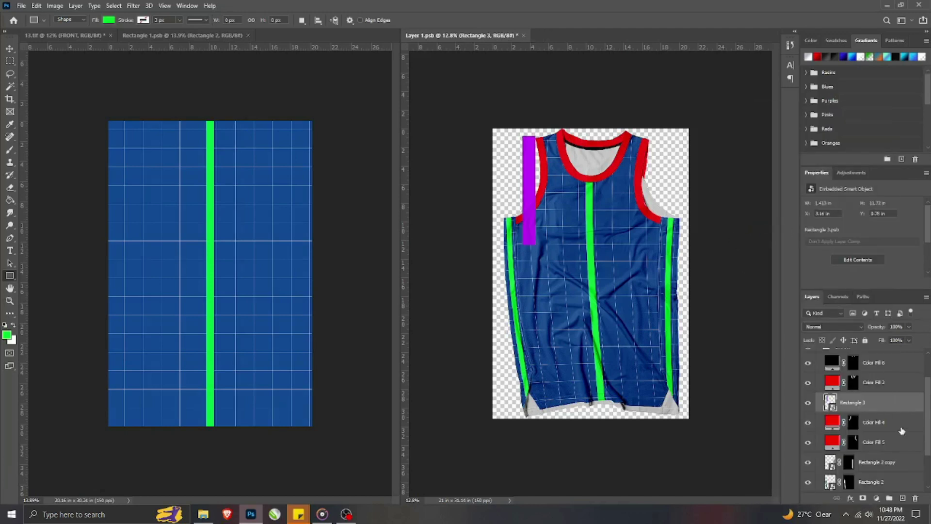
pyautogui.hotkey('ctrl', 'j')
pyautogui.hotkey('ctrl', 'j')
pyautogui.hotkey('ctrl', 'j')
# - Hide the three purple rectangle copies and select the original Rectangle 3
pyautogui.press('v')
pyautogui.click(808, 405)
pyautogui.click(808, 424)
pyautogui.click(808, 441)
pyautogui.click(531, 175)
pyautogui.hotkey('ctrl', 't')
pyautogui.rightClick(528, 170)
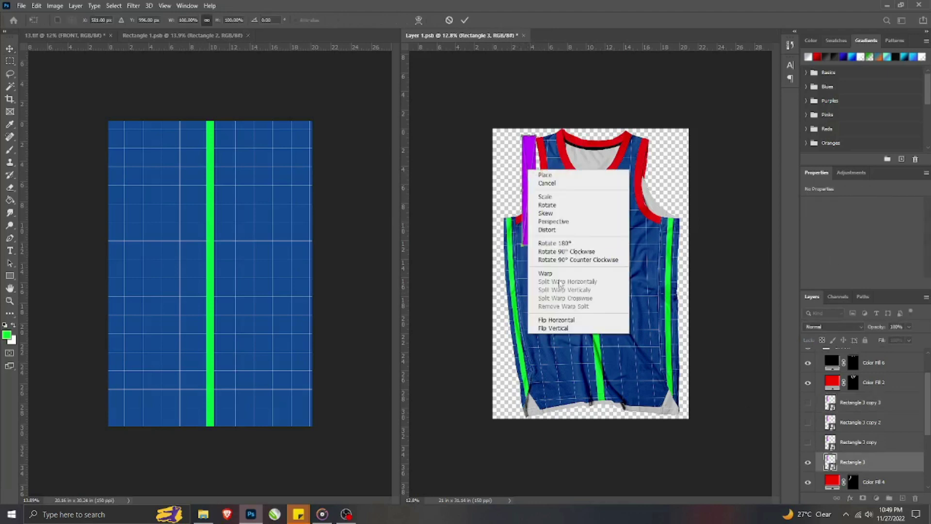
pyautogui.click(545, 273)
pyautogui.scroll(2, 487, 202)
pyautogui.click(449, 20)
# - Rotate the purple rectangle about -7.5° and position it over the left armhole trim
pyautogui.moveTo(494, 106); pyautogui.dragTo(512, 108)
pyautogui.hotkey('ctrl', 't')
pyautogui.moveTo(548, 245); pyautogui.dragTo(562, 239)
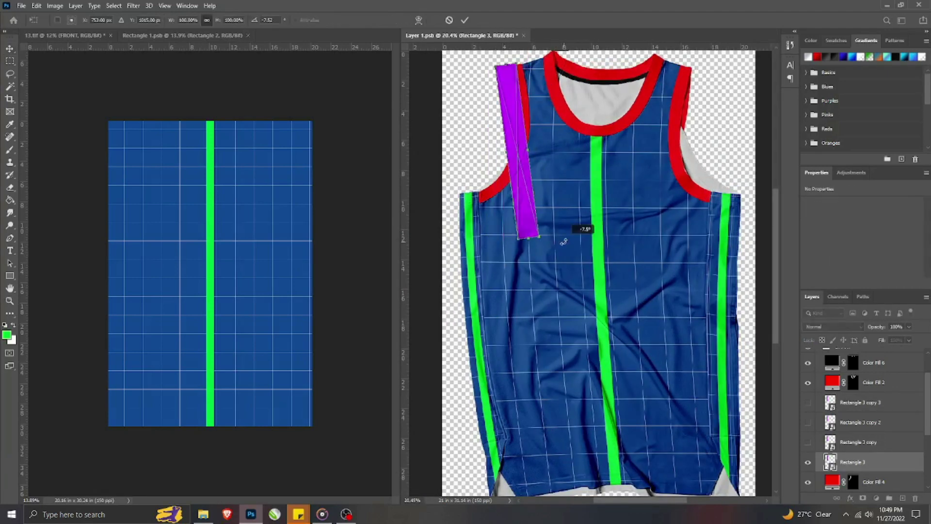
pyautogui.moveTo(518, 202); pyautogui.dragTo(530, 200)
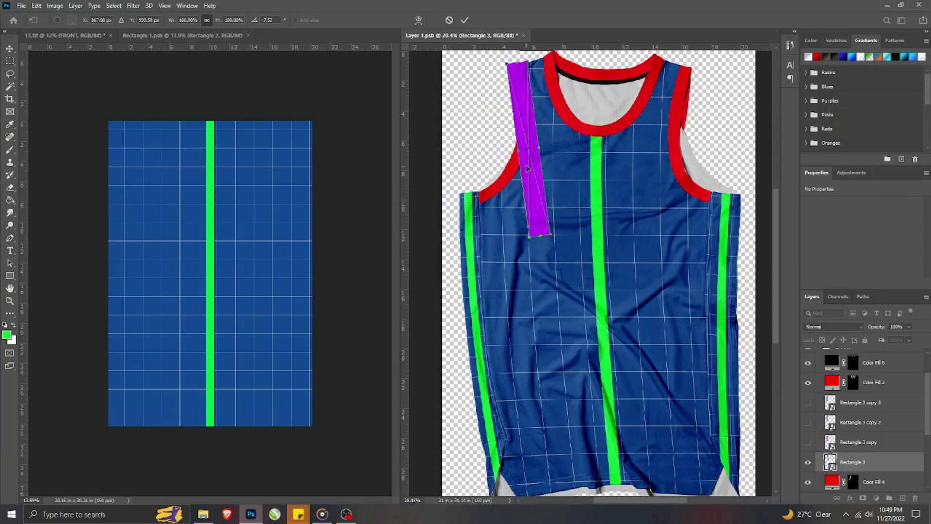
# - Warp the purple rectangle, pulling its lower corners to the base of the left armhole trim
pyautogui.rightClick(529, 145)
pyautogui.click(551, 212)
pyautogui.moveTo(533, 235); pyautogui.dragTo(483, 221)
pyautogui.moveTo(550, 234); pyautogui.dragTo(475, 213)
pyautogui.scroll(3, 475, 208)
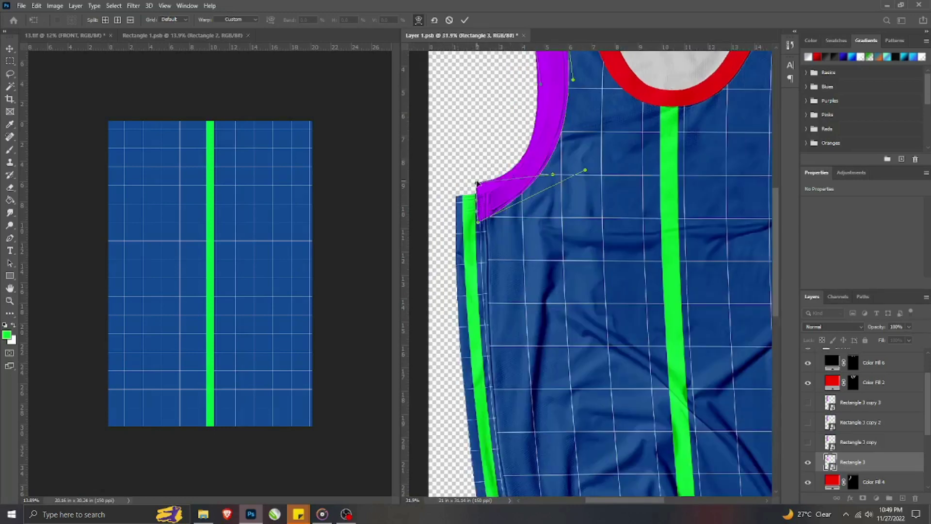
pyautogui.moveTo(477, 221); pyautogui.dragTo(478, 220)
# - Bend the purple rectangle's inner and outer edges through the lower curve of the left armhole trim
pyautogui.scroll(-3, 480, 204)
pyautogui.hotkey('alt', 'space')
pyautogui.moveTo(505, 116); pyautogui.dragTo(509, 187)
pyautogui.scroll(2, 503, 218)
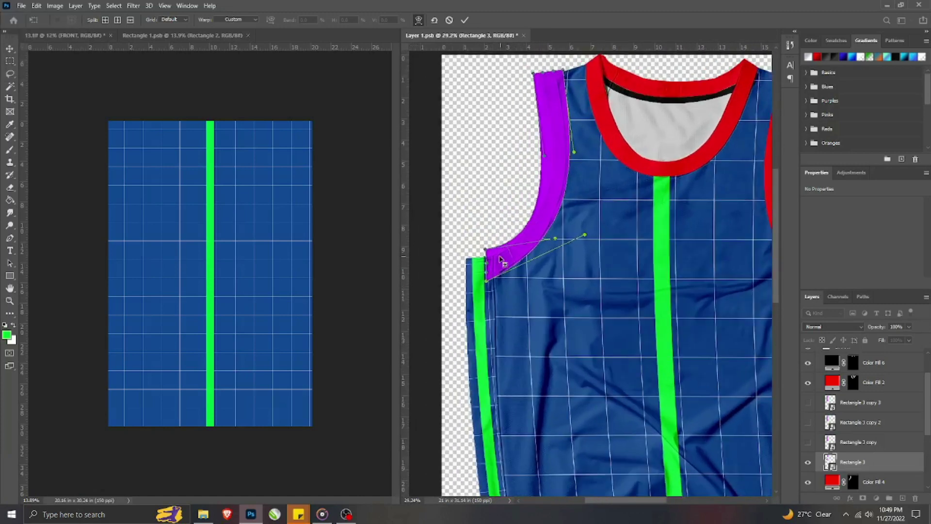
pyautogui.moveTo(585, 235); pyautogui.dragTo(568, 267)
pyautogui.moveTo(574, 154); pyautogui.dragTo(552, 152)
pyautogui.moveTo(555, 238); pyautogui.dragTo(542, 235)
pyautogui.moveTo(568, 267); pyautogui.dragTo(561, 260)
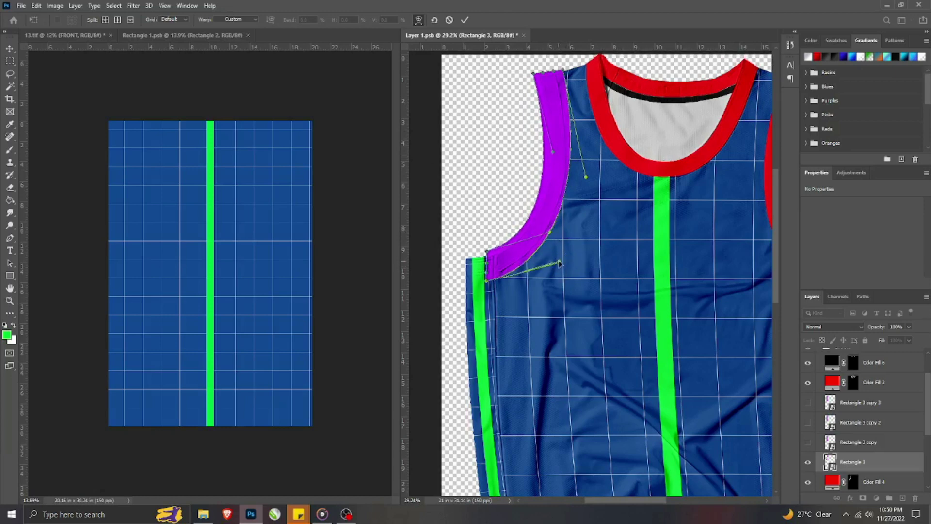
# - Refine the purple rectangle's upper curve, align its inner top corner with the shoulder, and apply the warp
pyautogui.moveTo(553, 153); pyautogui.dragTo(551, 148)
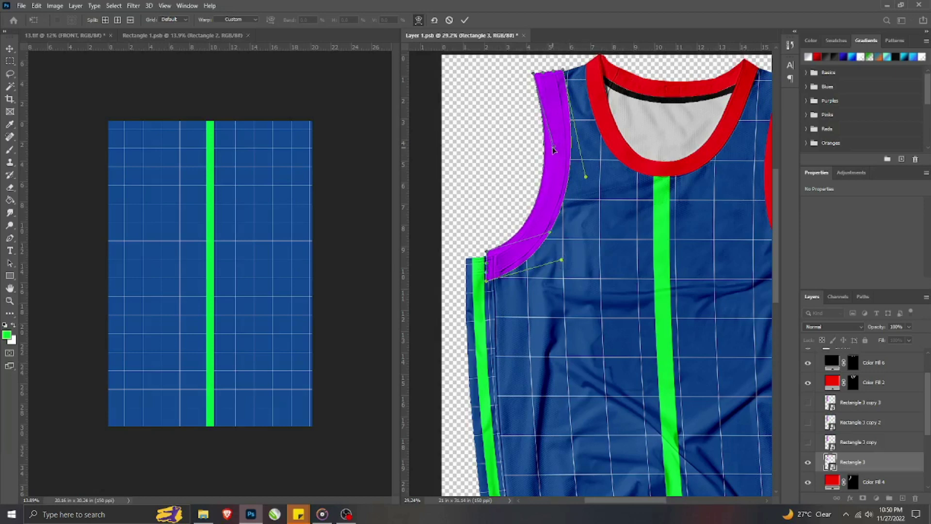
pyautogui.moveTo(586, 178); pyautogui.dragTo(591, 178)
pyautogui.moveTo(551, 147)
pyautogui.mouseDown()
pyautogui.moveTo(559, 169)
pyautogui.moveTo(553, 159)
pyautogui.mouseUp()
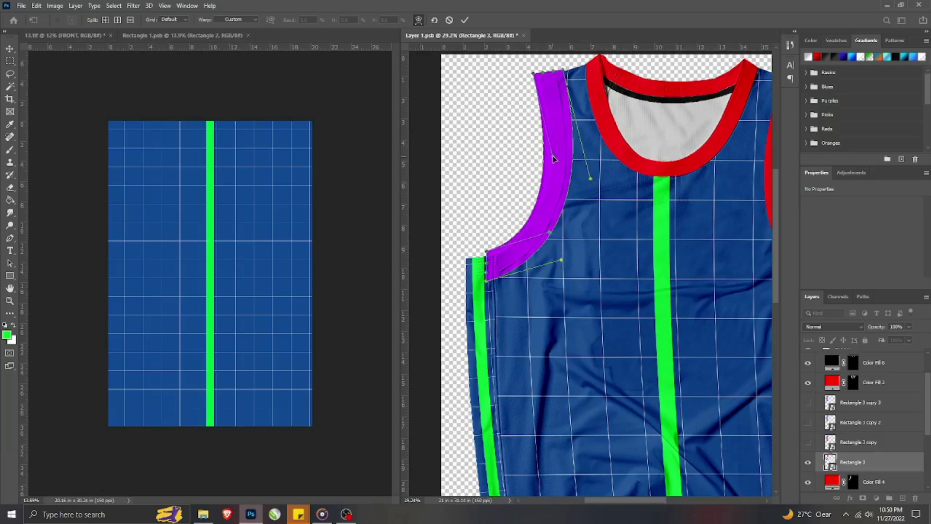
pyautogui.moveTo(563, 70); pyautogui.dragTo(559, 68)
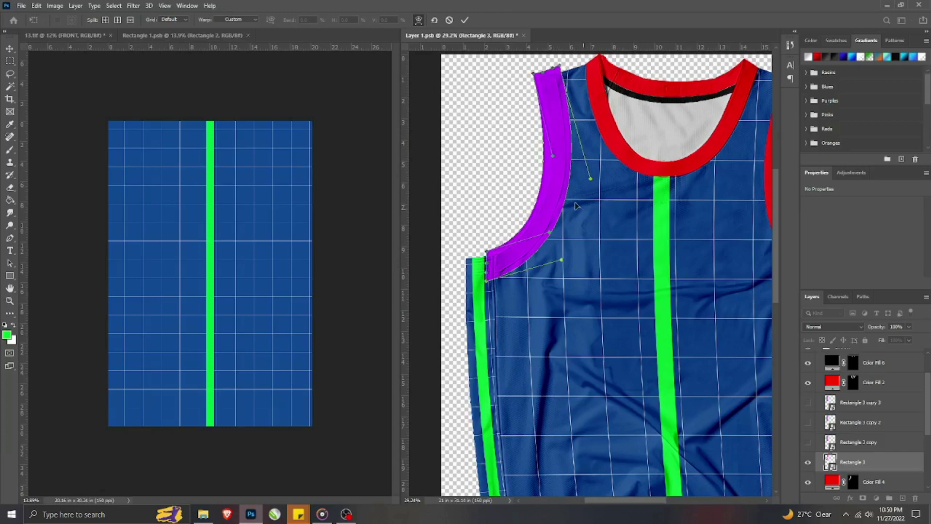
pyautogui.moveTo(552, 159); pyautogui.dragTo(557, 155)
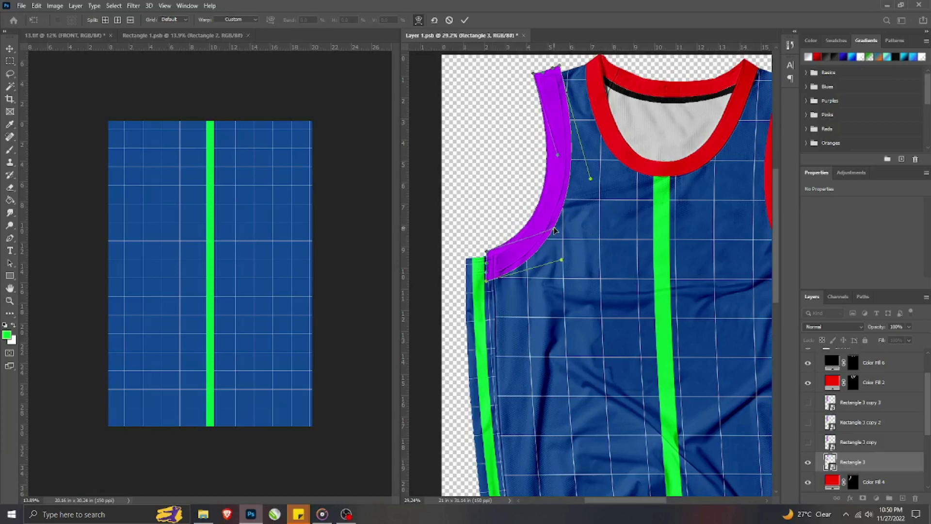
pyautogui.scroll(-3, 551, 231)
pyautogui.click(464, 20)
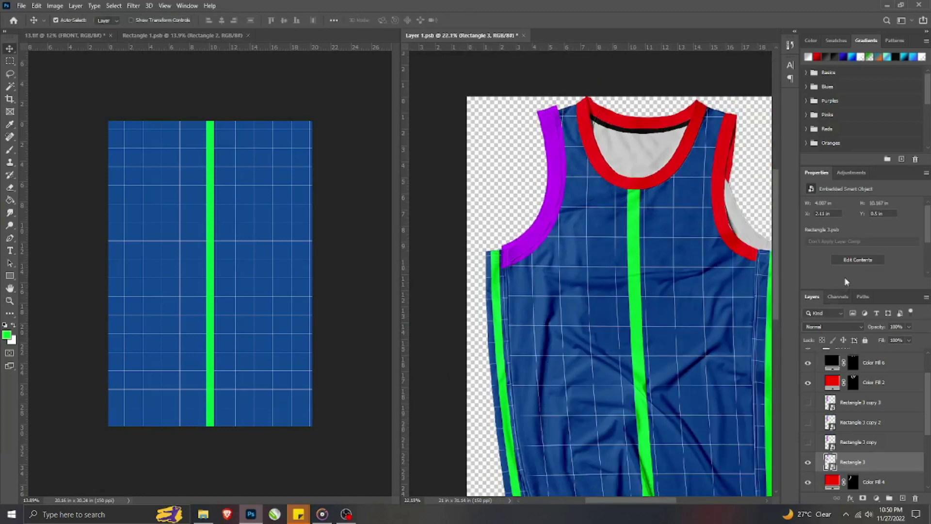
# - Open the Rectangle 3 smart object's contents and paste the blue grid design with the green stripe over the purple strip
pyautogui.doubleClick(831, 463)
pyautogui.click(460, 36)
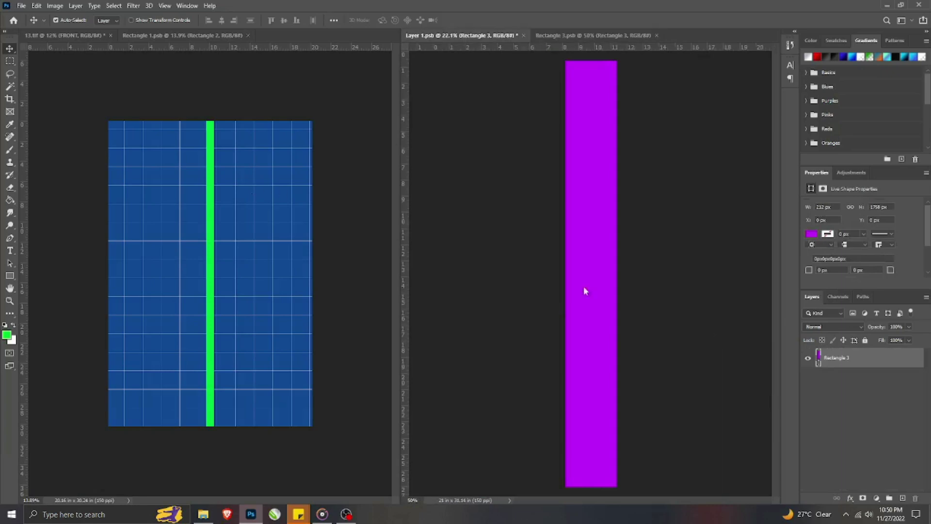
pyautogui.scroll(-3, 549, 223)
pyautogui.click(595, 35)
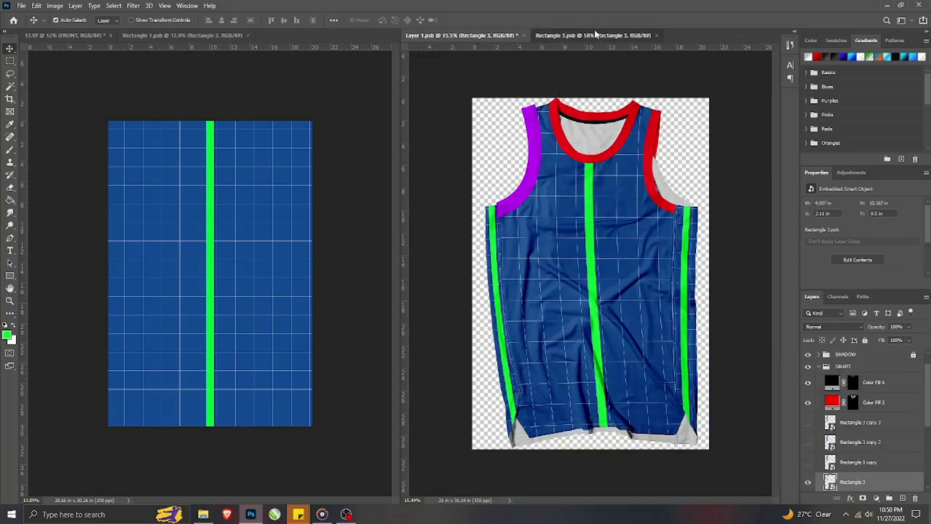
pyautogui.hotkey('ctrl', 'v')
pyautogui.moveTo(603, 277); pyautogui.dragTo(588, 274)
# - Scale the pasted grid down to the strip's width, and save and close the Rectangle 3 contents
pyautogui.scroll(-3, 586, 271)
pyautogui.hotkey('ctrl', 't')
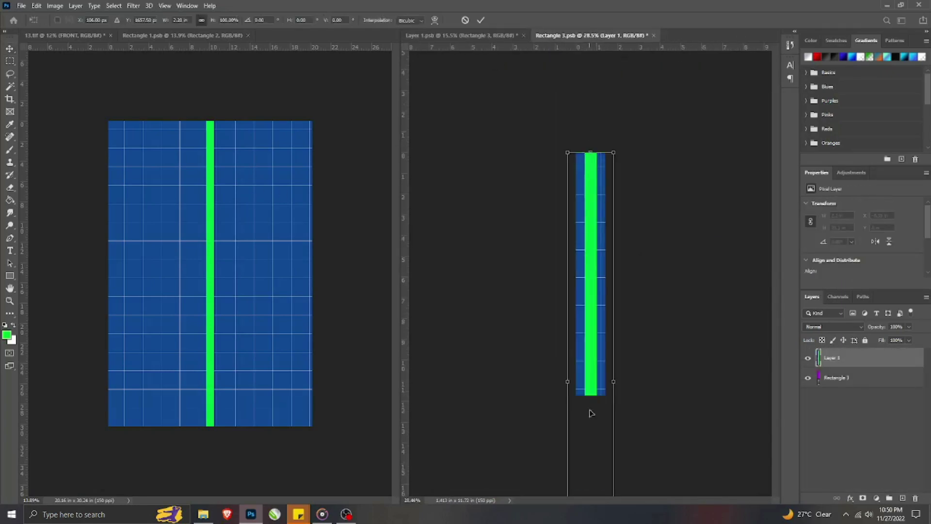
pyautogui.scroll(-3, 592, 436)
pyautogui.moveTo(592, 482); pyautogui.dragTo(585, 352)
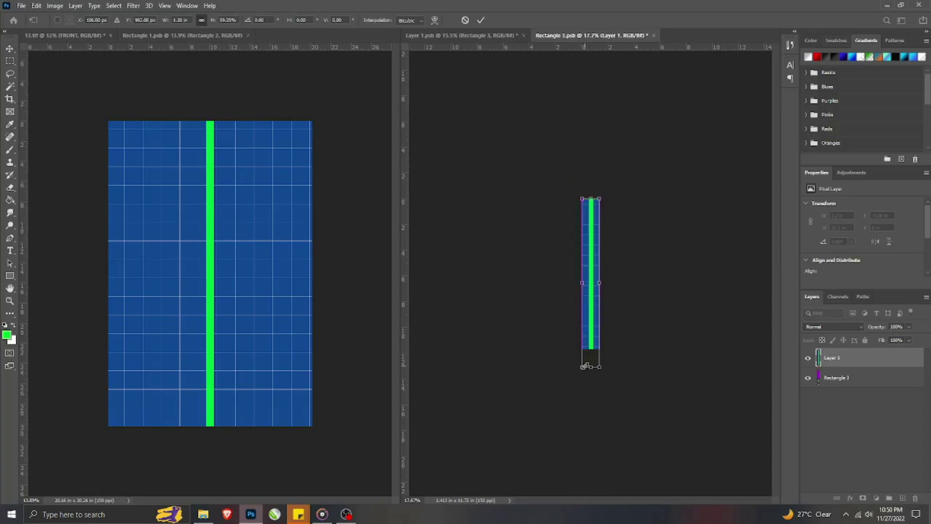
pyautogui.press('Return')
pyautogui.click(650, 36)
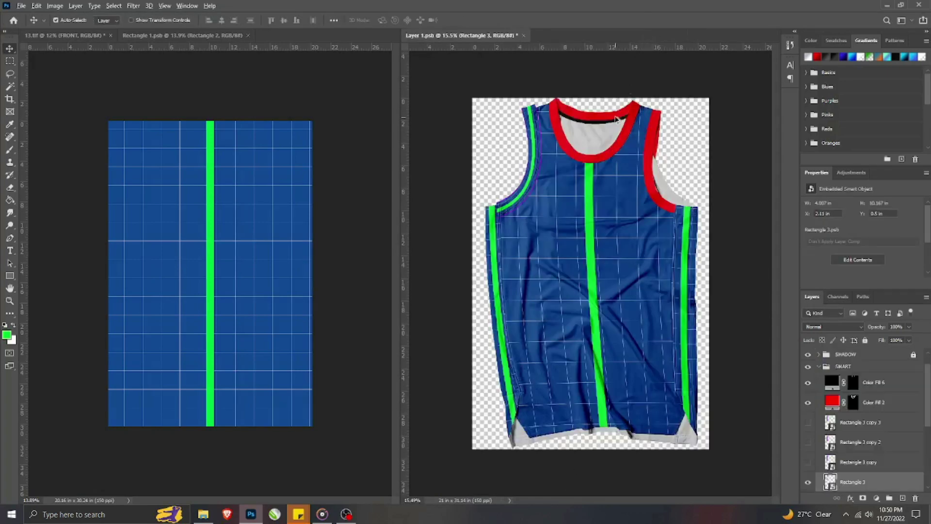
# - Mask Rectangle 3 with the mask shape of Color Fill 4 and delete the Color Fill 4 layer
pyautogui.scroll(2, 582, 243)
pyautogui.keyDown('ctrl'); pyautogui.click(854, 405); pyautogui.keyUp('ctrl')
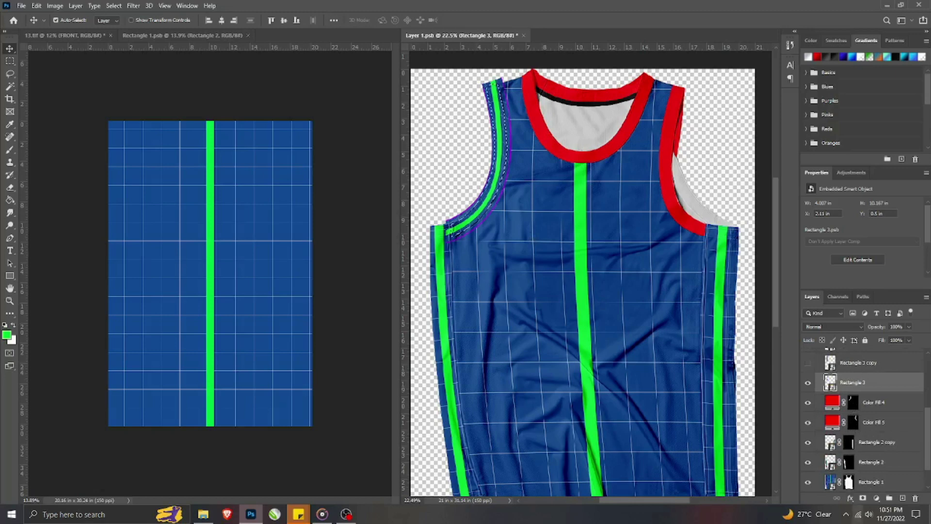
pyautogui.click(863, 498)
pyautogui.scroll(2, 870, 407)
pyautogui.click(871, 442)
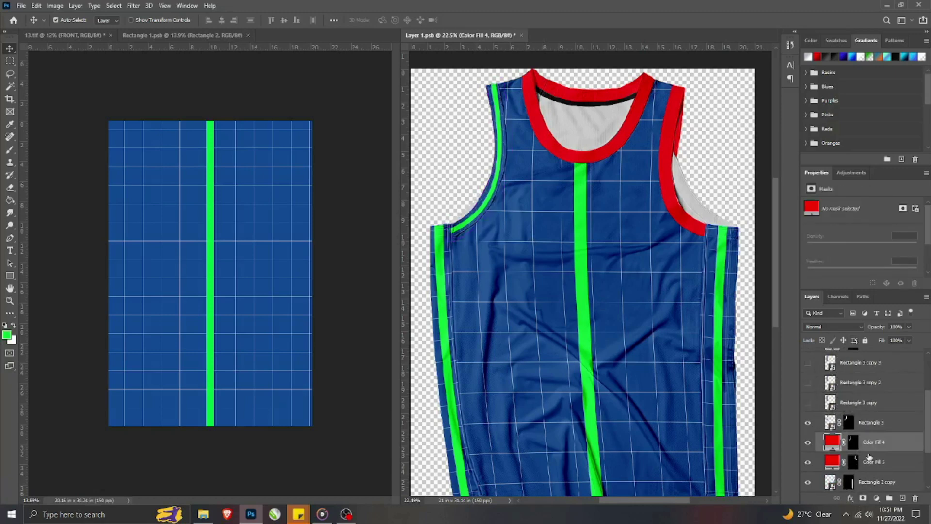
pyautogui.press('Delete')
# - Show the Rectangle 3 copy layer and move its strip over the right armhole trim
pyautogui.scroll(-2, 567, 165)
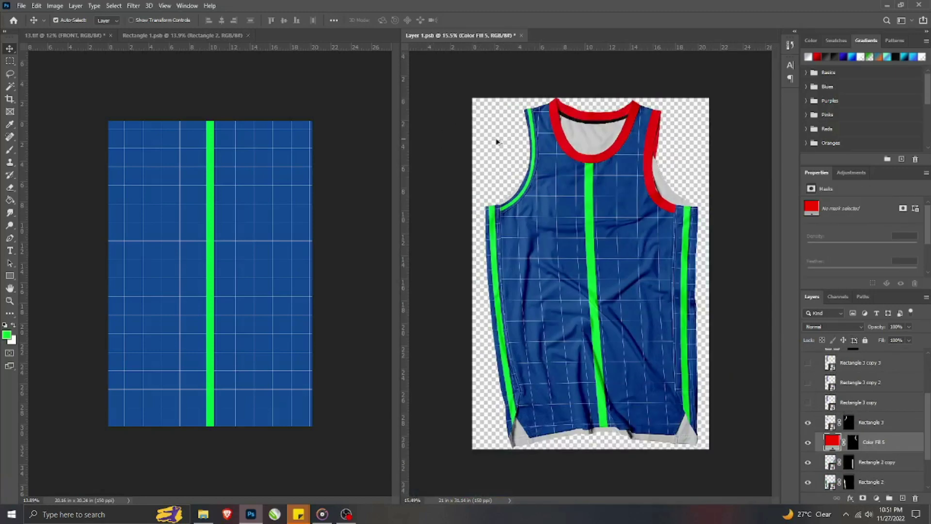
pyautogui.scroll(2, 484, 141)
pyautogui.scroll(-1, 560, 160)
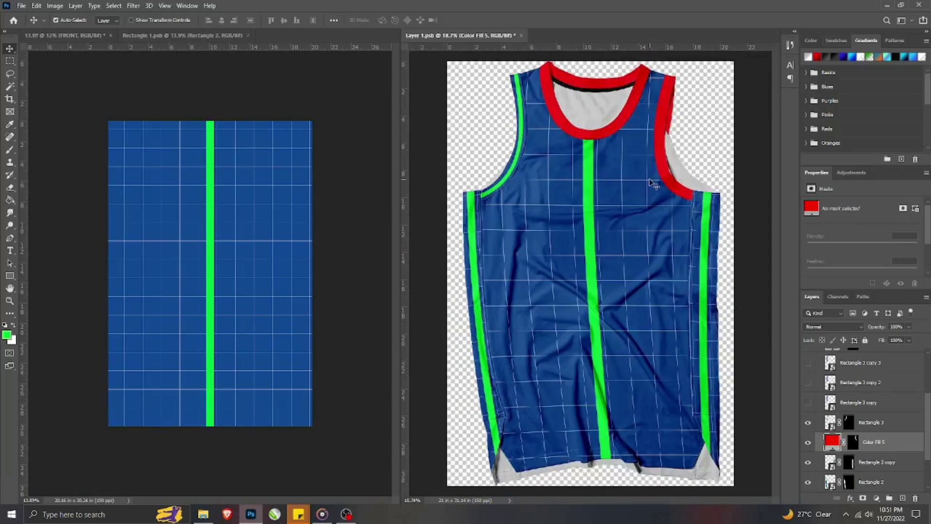
pyautogui.click(808, 403)
pyautogui.click(852, 403)
pyautogui.moveTo(495, 147); pyautogui.dragTo(662, 142)
# - Transform the Rectangle 3 copy strip, rotating it to match the right armhole's slant and nudging it slightly left
pyautogui.hotkey('ctrl', 't')
pyautogui.rightClick(661, 142)
pyautogui.click(683, 293)
pyautogui.scroll(1, 663, 114)
pyautogui.scroll(1, 669, 109)
pyautogui.moveTo(691, 97)
pyautogui.mouseDown()
pyautogui.moveTo(700, 110)
pyautogui.moveTo(667, 126)
pyautogui.moveTo(699, 113)
pyautogui.mouseUp()
pyautogui.press('Left')
pyautogui.press('Left')
pyautogui.press('Left')
# - Warp the Rectangle 3 copy strip, pulling its lower corners to the base of the right armhole trim
pyautogui.rightClick(661, 202)
pyautogui.click(679, 305)
pyautogui.scroll(1, 659, 110)
pyautogui.moveTo(648, 317); pyautogui.dragTo(708, 273)
pyautogui.moveTo(620, 311); pyautogui.dragTo(708, 287)
pyautogui.scroll(5, 707, 278)
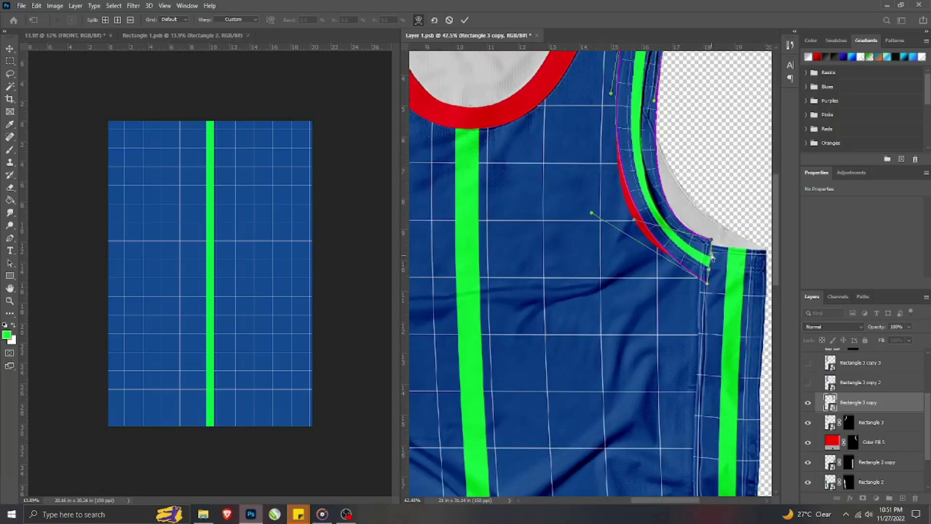
# - Bend the strip's inner edge to cover the red right armhole trim and apply the warp
pyautogui.scroll(-2, 610, 218)
pyautogui.moveTo(606, 210); pyautogui.dragTo(626, 210)
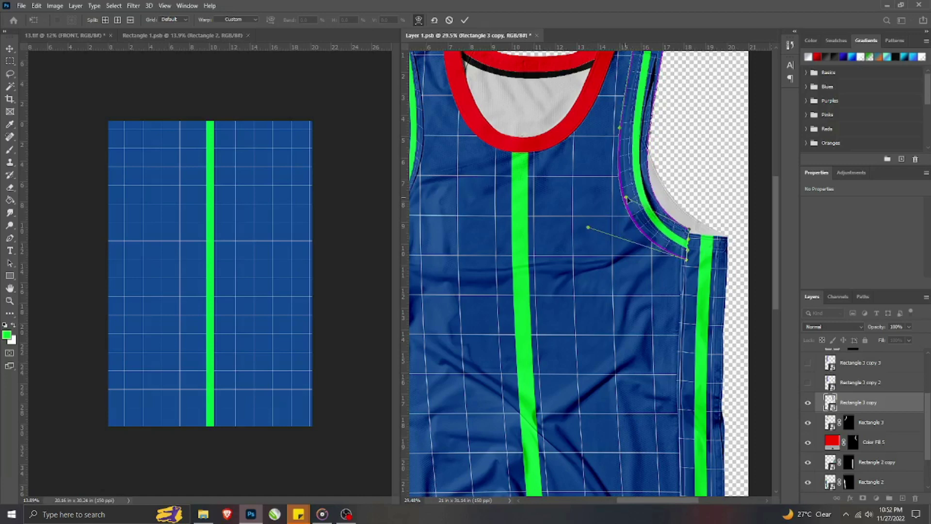
pyautogui.moveTo(590, 228); pyautogui.dragTo(636, 228)
pyautogui.scroll(5, 600, 181)
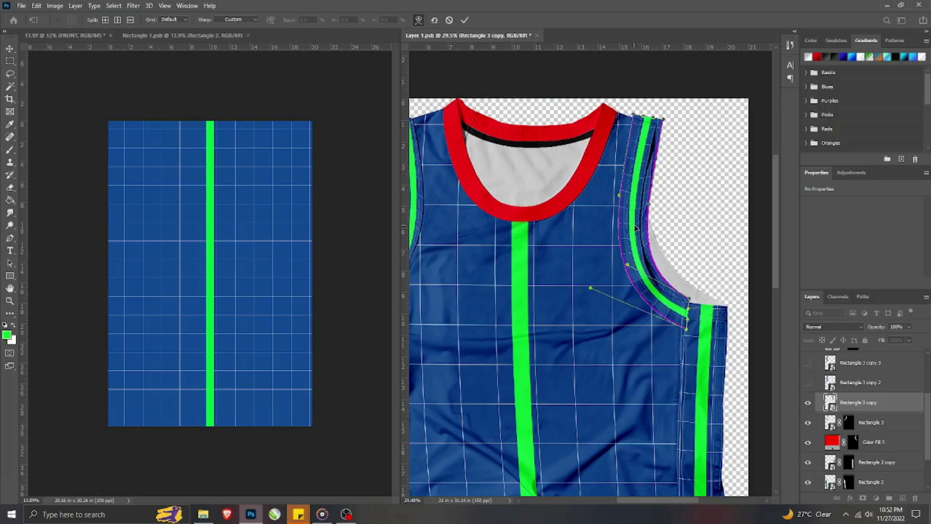
pyautogui.click(465, 20)
# - Mask Rectangle 3 copy with the mask shape of Color Fill 5 and delete the Color Fill 5 layer
pyautogui.keyDown('ctrl'); pyautogui.click(852, 444); pyautogui.keyUp('ctrl')
pyautogui.click(862, 498)
pyautogui.click(883, 444)
pyautogui.press('Delete')
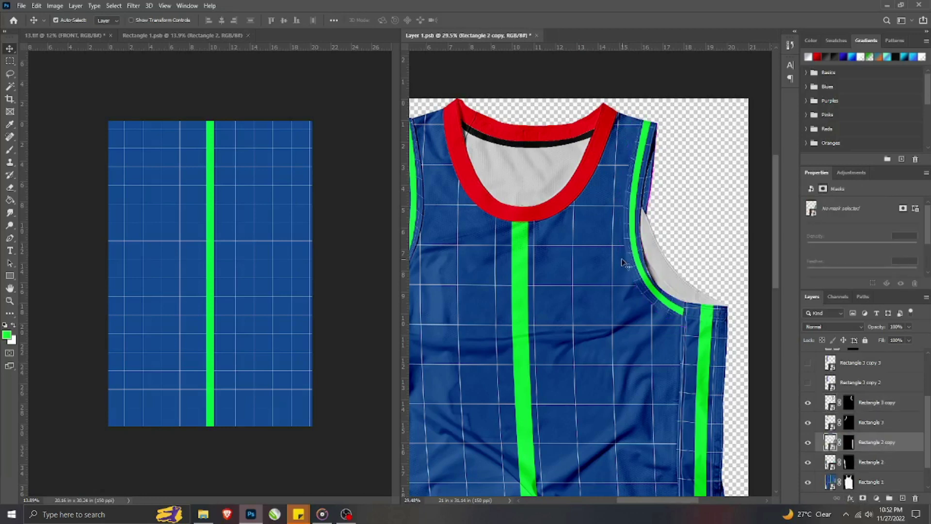
# - Unlink Rectangle 3 copy from its layer mask and select its smart object
pyautogui.scroll(2, 629, 268)
pyautogui.click(638, 271)
pyautogui.click(831, 402)
# - Show Rectangle 3 copy 2, rotate it to horizontal and place it across the base of the neckline
pyautogui.scroll(-3, 572, 224)
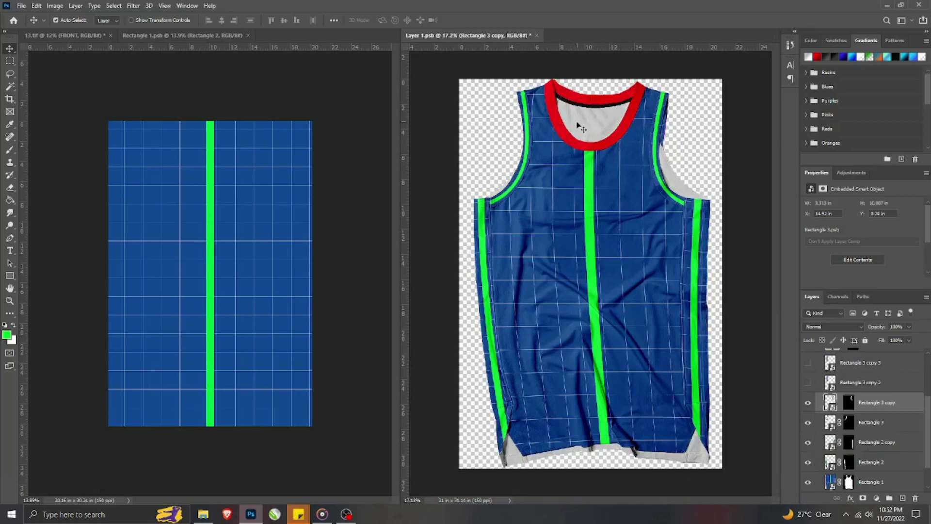
pyautogui.scroll(1, 580, 117)
pyautogui.scroll(-1, 581, 118)
pyautogui.scroll(2, 814, 394)
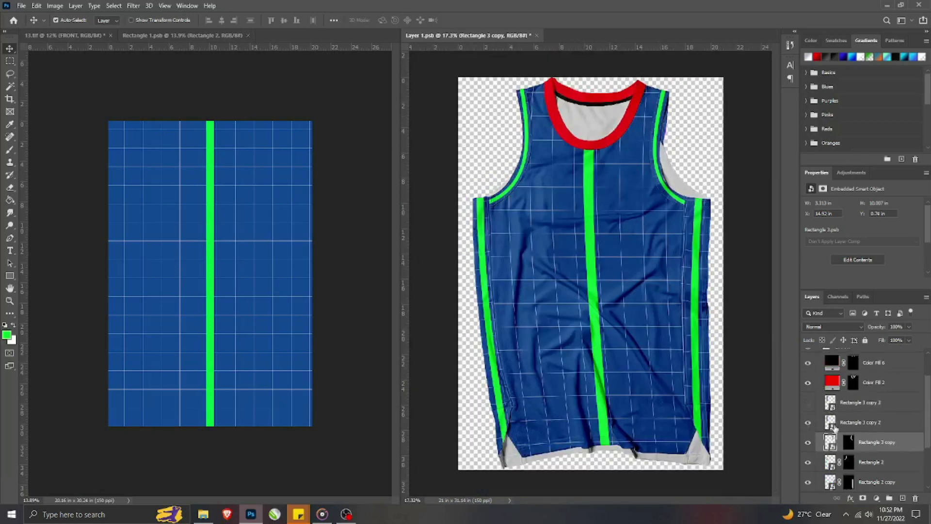
pyautogui.click(808, 422)
pyautogui.click(830, 422)
pyautogui.hotkey('ctrl', 't')
pyautogui.moveTo(533, 115); pyautogui.dragTo(594, 213)
pyautogui.moveTo(532, 162); pyautogui.dragTo(616, 148)
pyautogui.press('Return')
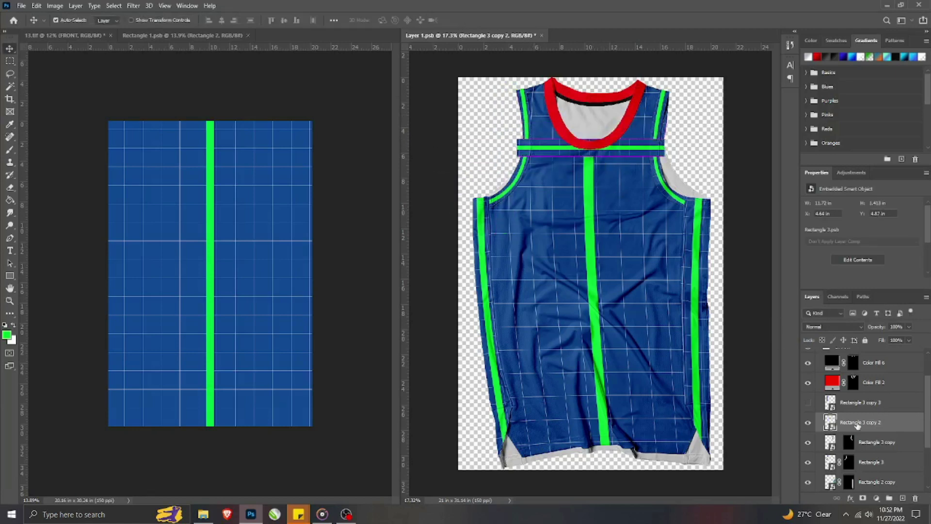
# - Move Rectangle 3 copy 2 above Color Fill 2 and warp its left end up to the collar's left shoulder point
pyautogui.moveTo(858, 425); pyautogui.dragTo(858, 373)
pyautogui.scroll(3, 591, 194)
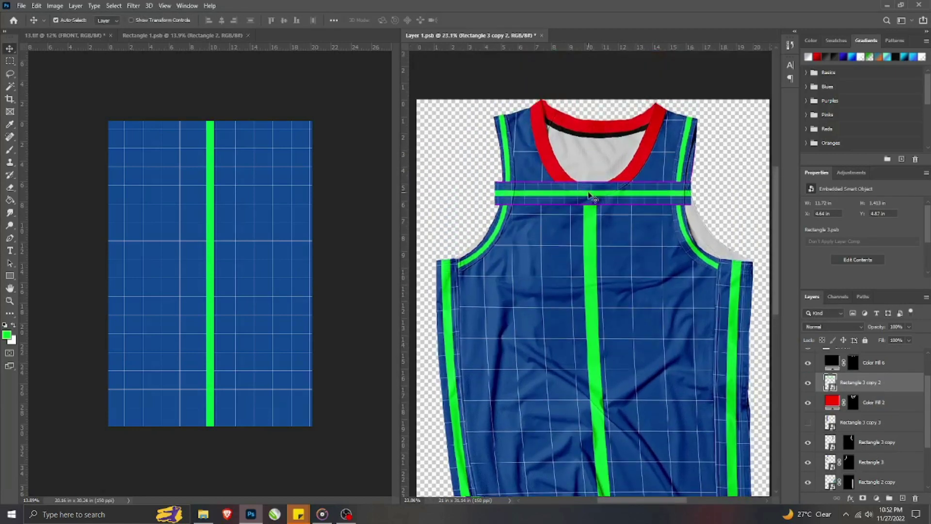
pyautogui.hotkey('ctrl', 't')
pyautogui.rightClick(494, 189)
pyautogui.click(523, 243)
pyautogui.scroll(2, 484, 190)
pyautogui.moveTo(491, 204); pyautogui.dragTo(553, 83)
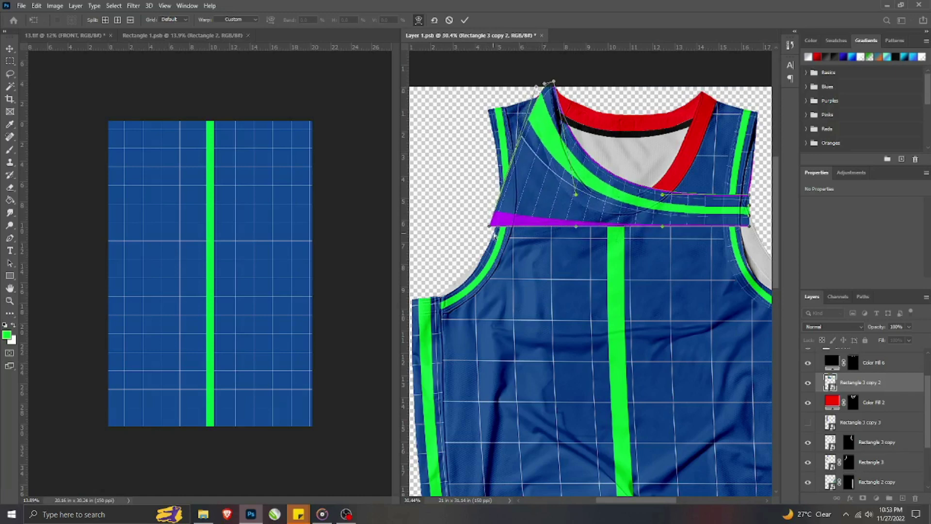
pyautogui.moveTo(489, 225); pyautogui.dragTo(528, 94)
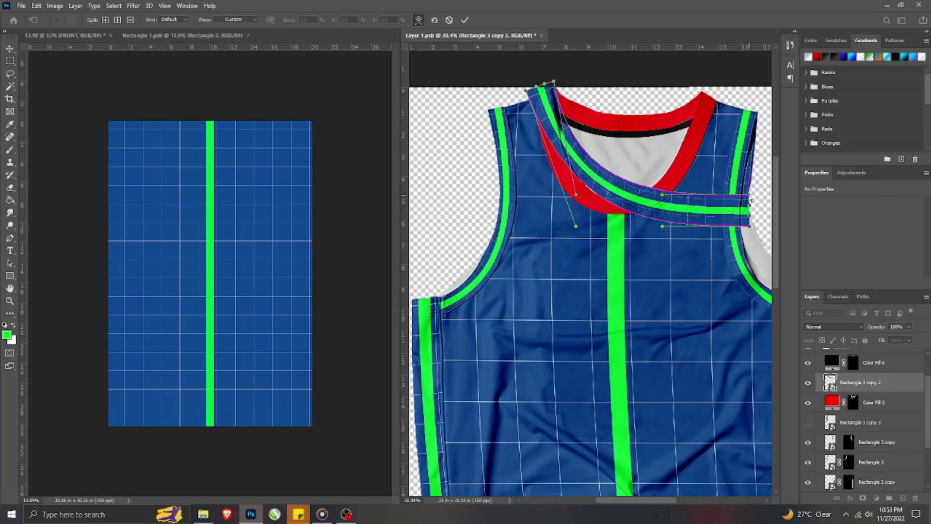
# - Pull the strip's right end up to the collar's right shoulder point
pyautogui.moveTo(750, 196); pyautogui.dragTo(699, 89)
pyautogui.moveTo(749, 208); pyautogui.dragTo(709, 89)
pyautogui.moveTo(752, 224); pyautogui.dragTo(723, 97)
# - Bend the collar strip's outer edge downward to cover the red front neckline trim
pyautogui.scroll(4, 681, 89)
pyautogui.scroll(-3, 550, 210)
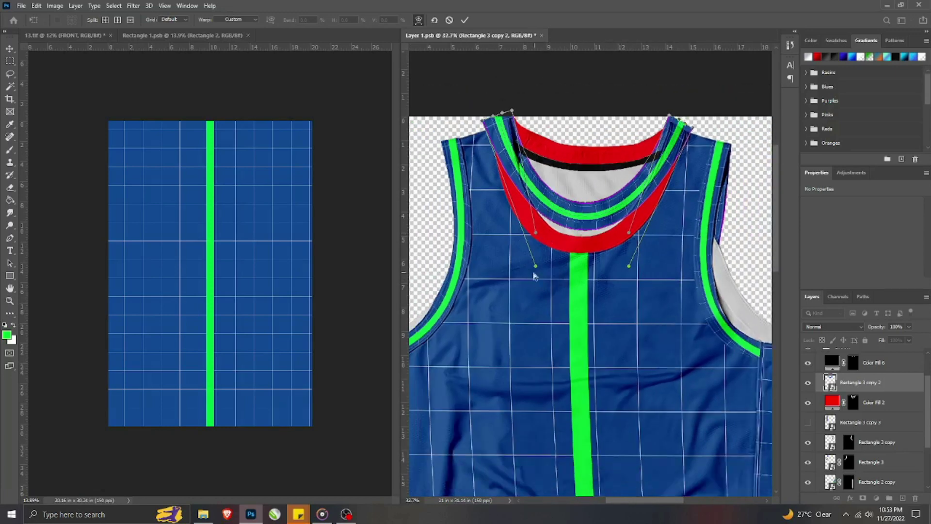
pyautogui.moveTo(536, 269); pyautogui.dragTo(525, 341)
pyautogui.moveTo(629, 267); pyautogui.dragTo(669, 293)
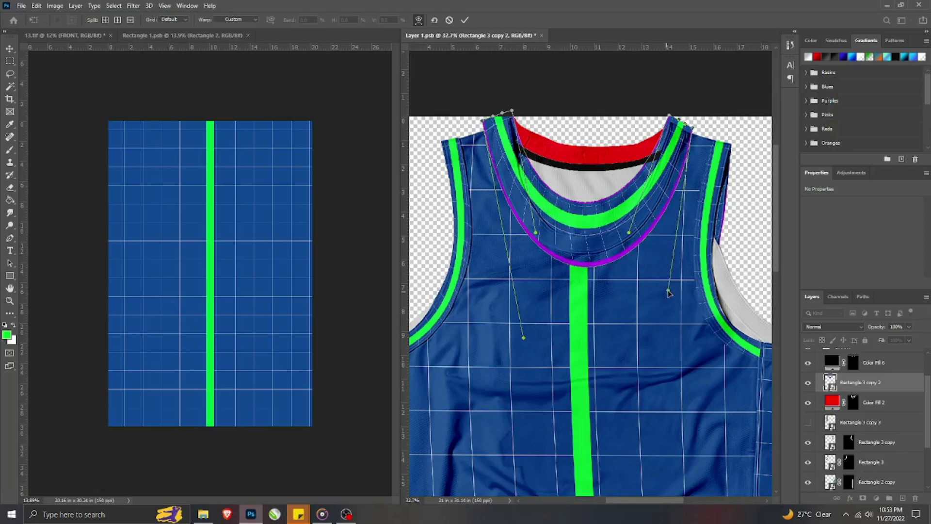
pyautogui.moveTo(522, 342); pyautogui.dragTo(512, 327)
# - Curve the collar strip's inner edge along the neckline opening, even out the green stripe, and apply the warp
pyautogui.moveTo(540, 233); pyautogui.dragTo(535, 292)
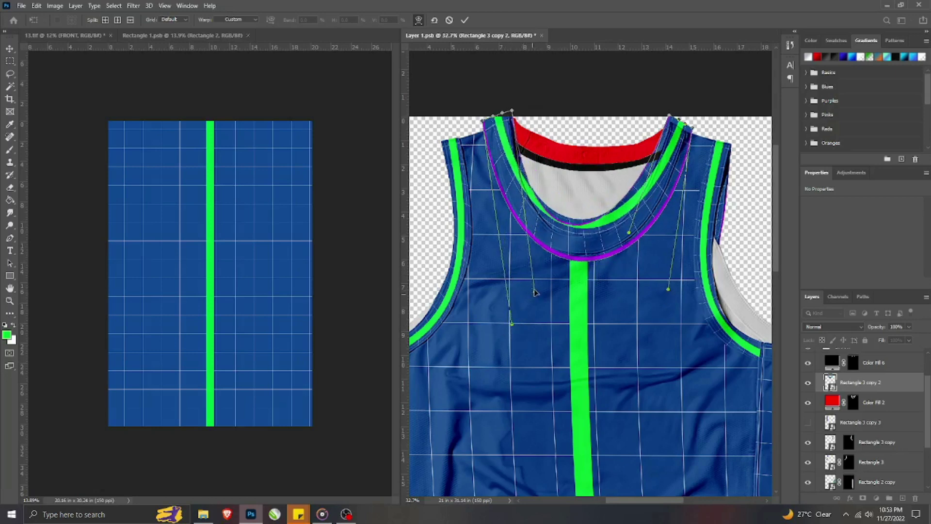
pyautogui.moveTo(629, 231); pyautogui.dragTo(647, 254)
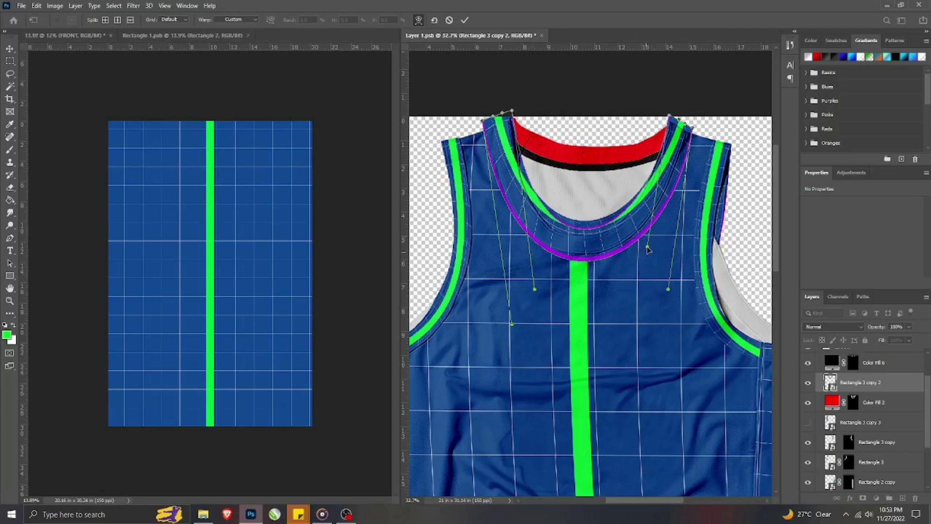
pyautogui.moveTo(579, 232); pyautogui.dragTo(581, 252)
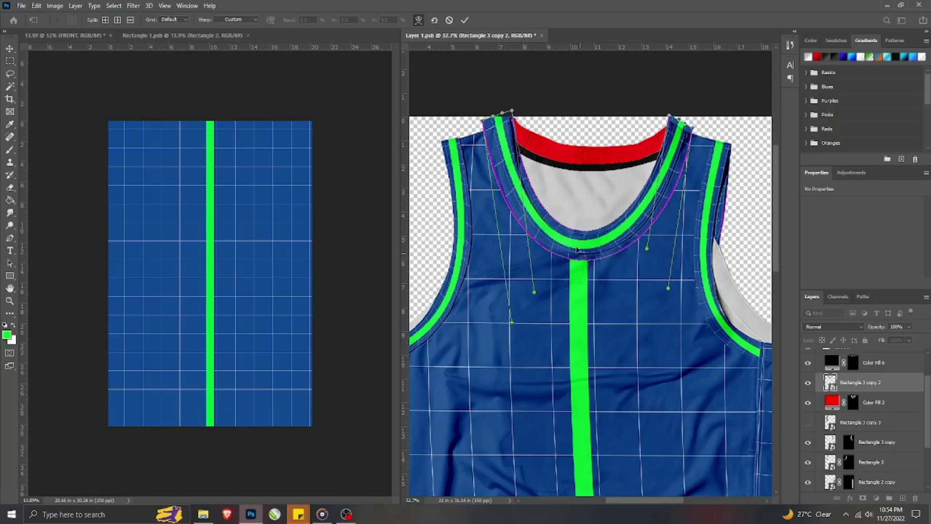
pyautogui.moveTo(551, 223); pyautogui.dragTo(548, 224)
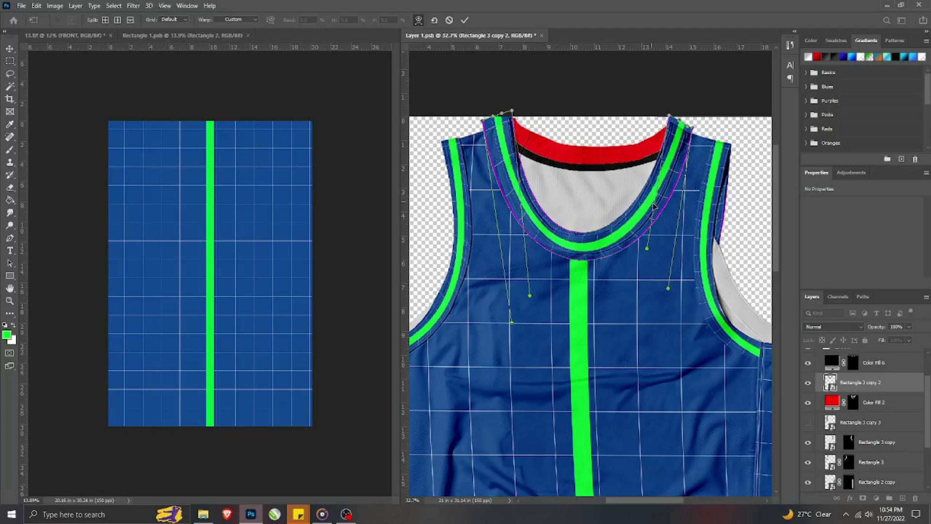
pyautogui.moveTo(668, 290); pyautogui.dragTo(665, 287)
pyautogui.click(465, 20)
# - Mask Rectangle 3 copy 2 with the mask shape of Color Fill 2 and unlink the smart object from that mask
pyautogui.keyDown('ctrl'); pyautogui.click(853, 405); pyautogui.keyUp('ctrl')
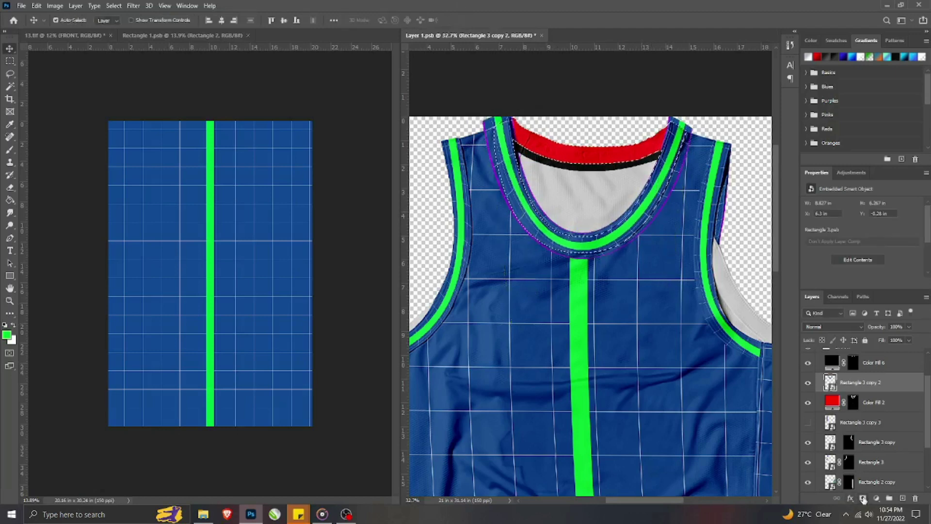
pyautogui.click(863, 498)
pyautogui.click(876, 404)
pyautogui.click(840, 382)
pyautogui.click(830, 383)
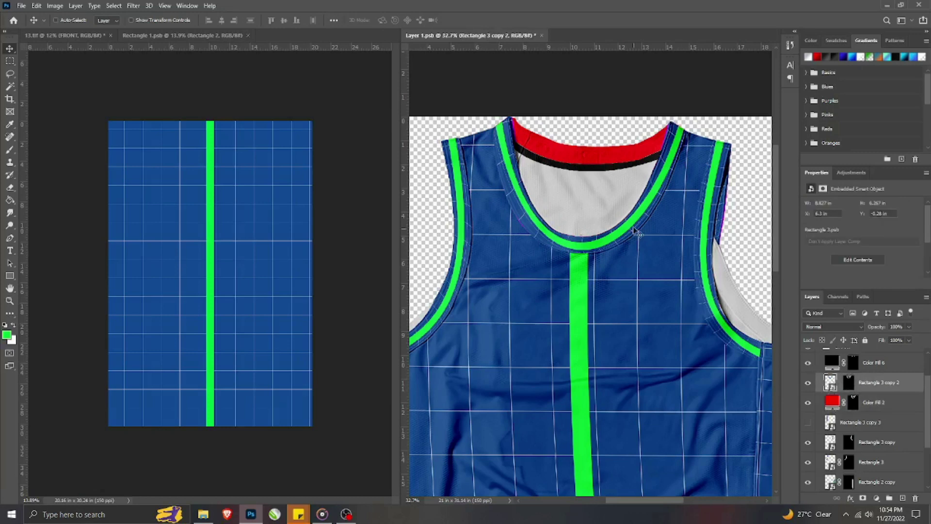
# - Warp Rectangle 3 copy 2 again, tightening its left shoulder corner and lower outer edge to the front collar band
pyautogui.hotkey('ctrl', 't')
pyautogui.rightClick(595, 200)
pyautogui.click(612, 304)
pyautogui.scroll(2, 578, 225)
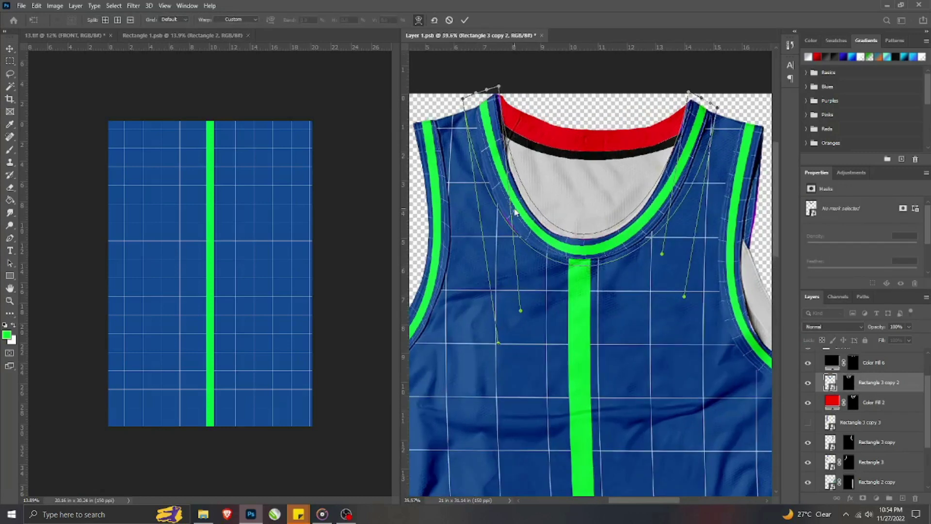
pyautogui.moveTo(466, 99); pyautogui.dragTo(471, 97)
pyautogui.moveTo(498, 343); pyautogui.dragTo(489, 347)
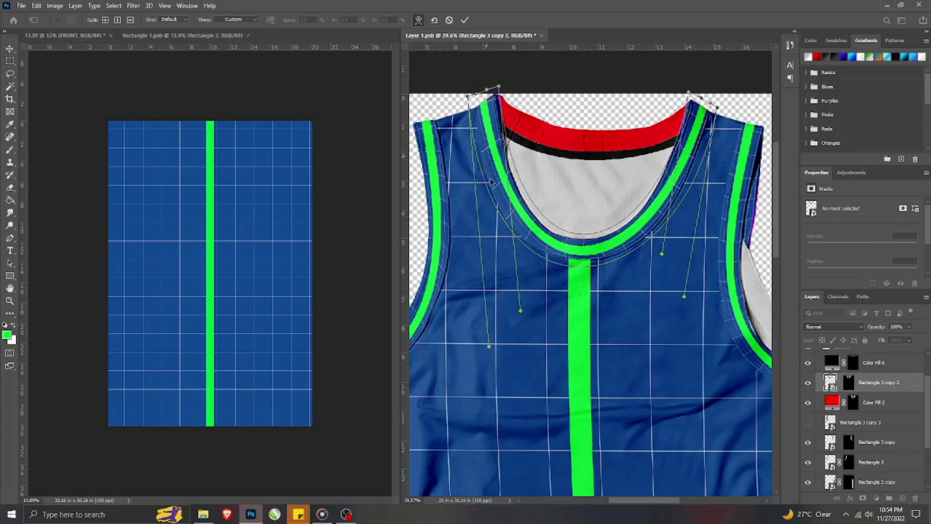
pyautogui.moveTo(523, 225); pyautogui.dragTo(520, 229)
pyautogui.moveTo(575, 266); pyautogui.dragTo(587, 251)
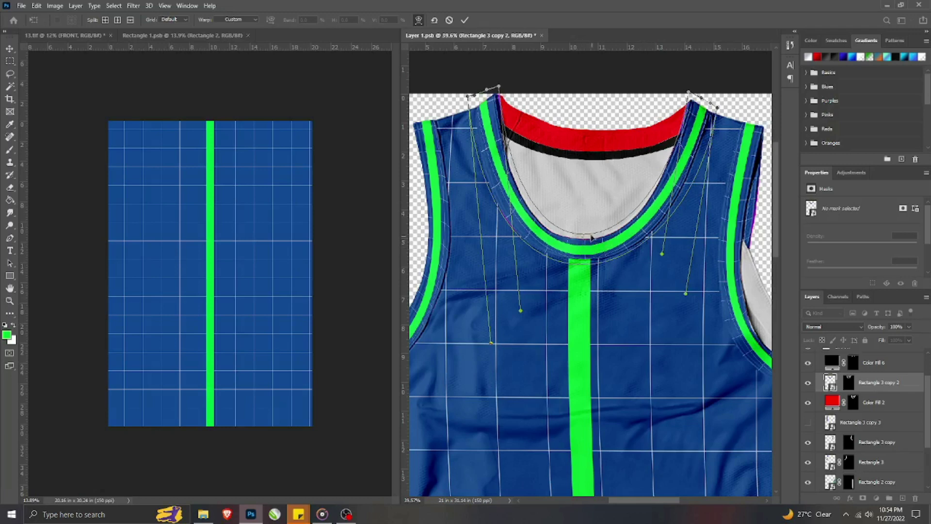
# - Pull in the collar strip's right shoulder corner, refine its lower curve and left side, and apply the warp
pyautogui.moveTo(703, 102); pyautogui.dragTo(714, 107)
pyautogui.moveTo(641, 210); pyautogui.dragTo(643, 210)
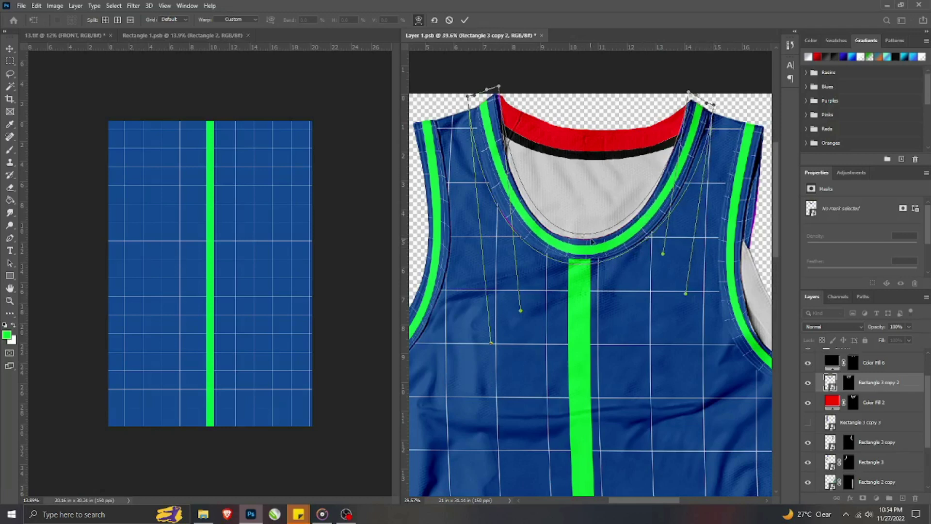
pyautogui.moveTo(581, 264); pyautogui.dragTo(580, 261)
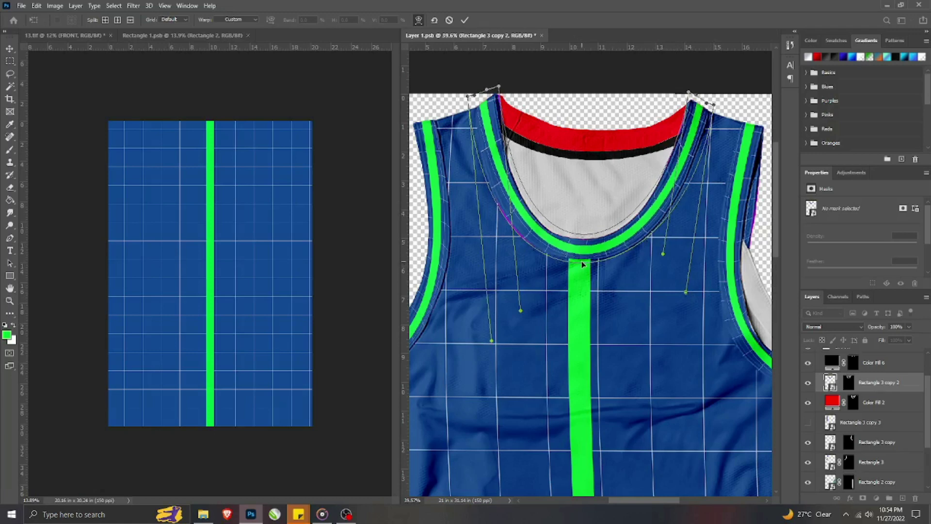
pyautogui.moveTo(522, 212); pyautogui.dragTo(504, 206)
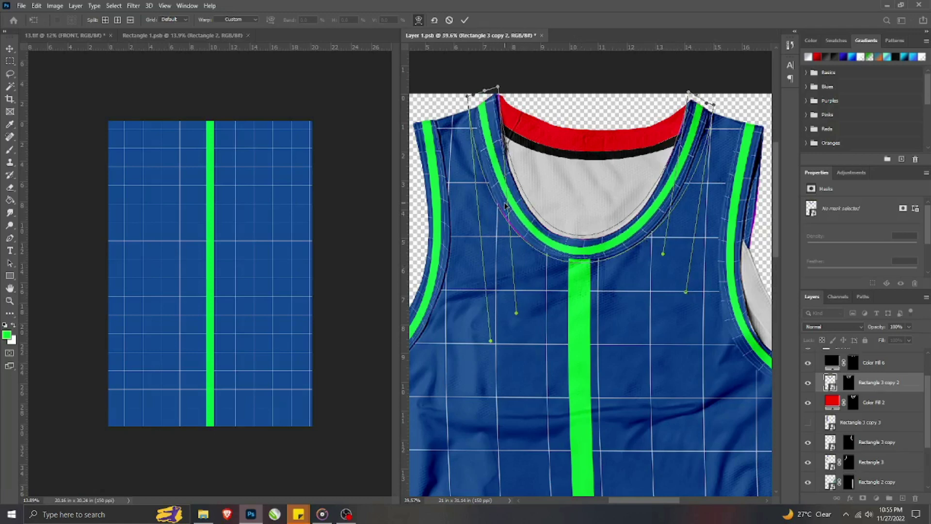
pyautogui.moveTo(468, 96); pyautogui.dragTo(468, 92)
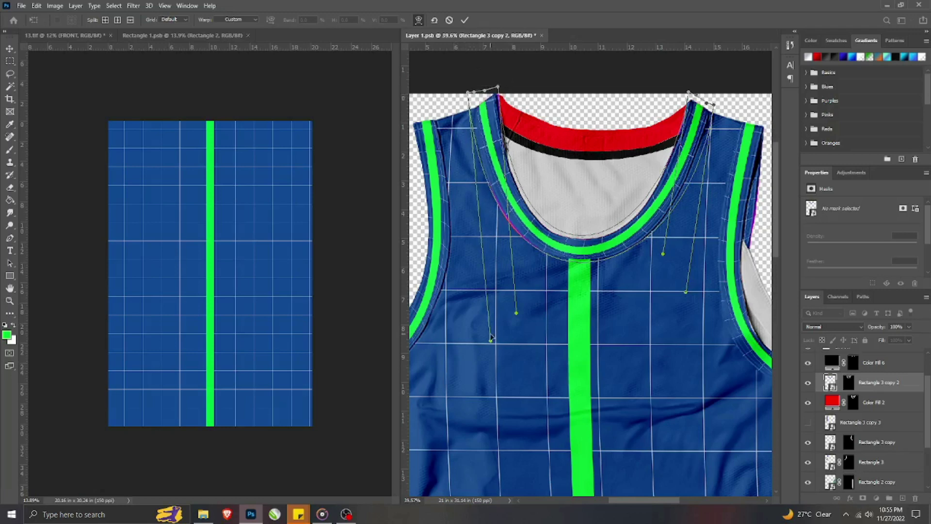
pyautogui.moveTo(489, 341); pyautogui.dragTo(490, 345)
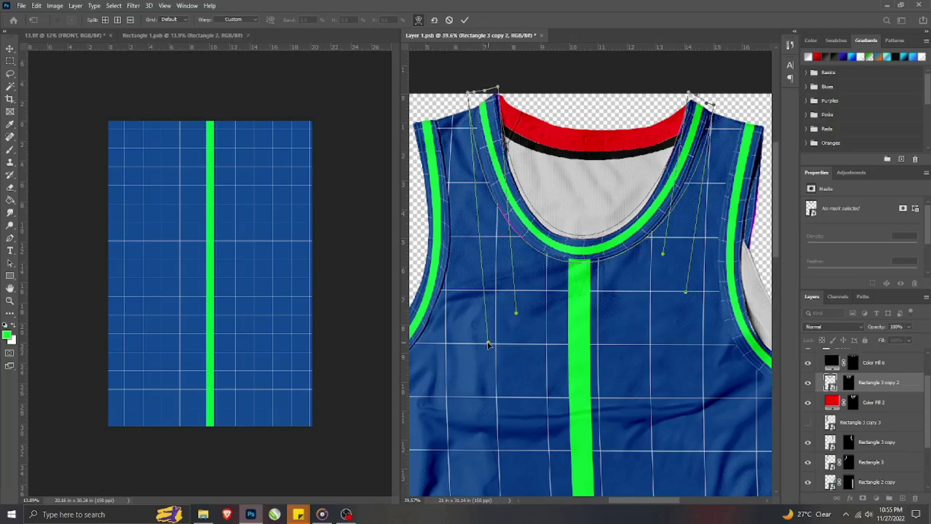
pyautogui.click(466, 20)
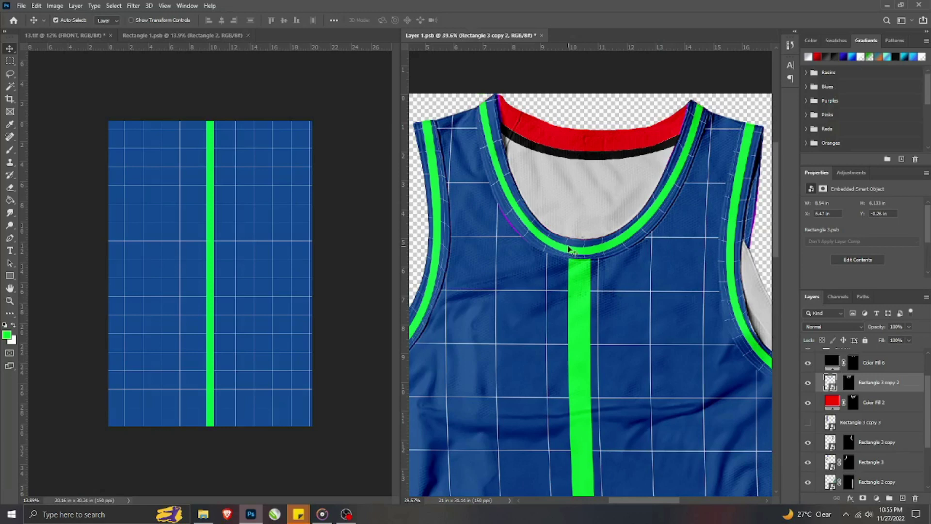
# - Warp the front collar strip once more to close the purple gap along its left outer edge
pyautogui.hotkey('ctrl', 't')
pyautogui.rightClick(529, 228)
pyautogui.click(540, 266)
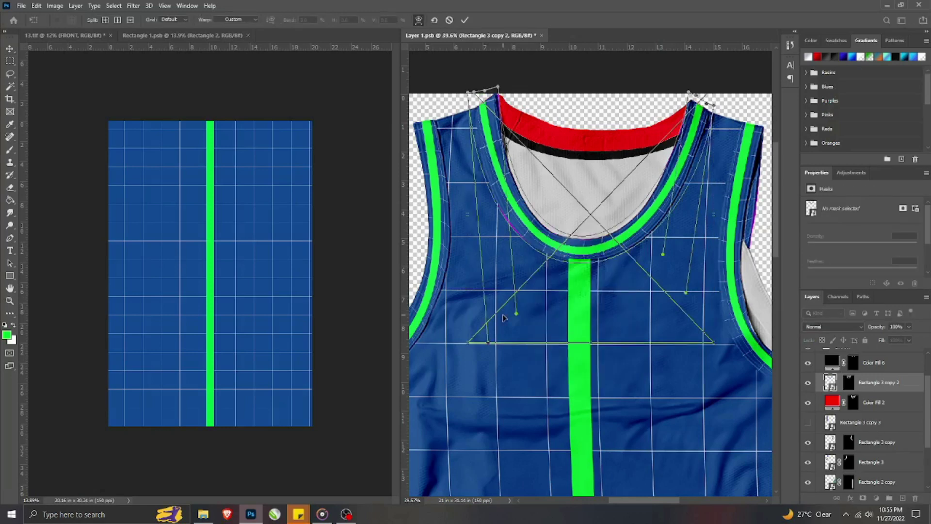
pyautogui.click(464, 21)
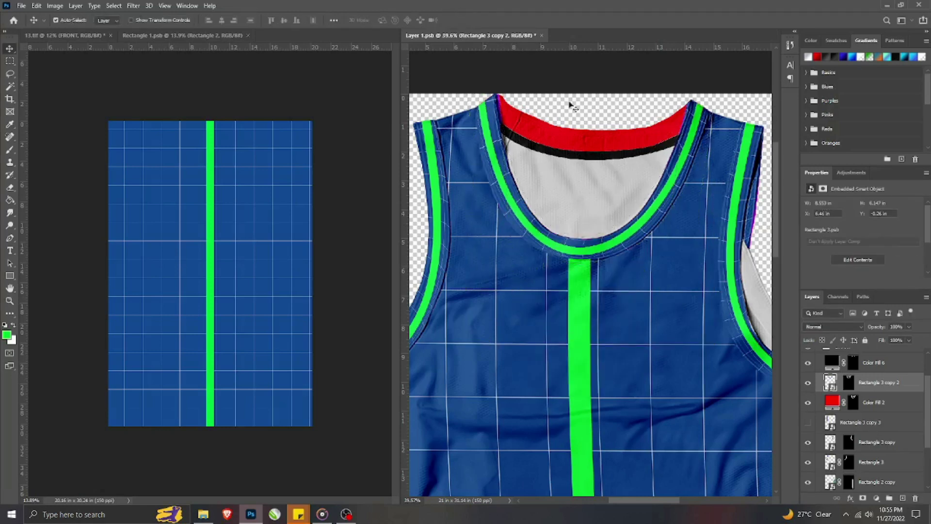
# - Move Rectangle 3 copy 3 above Color Fill 2, show it, rotate it 90° and lay it across the back neckline
pyautogui.scroll(-3, 600, 213)
pyautogui.scroll(2, 903, 401)
pyautogui.scroll(-3, 902, 402)
pyautogui.moveTo(879, 406); pyautogui.dragTo(851, 371)
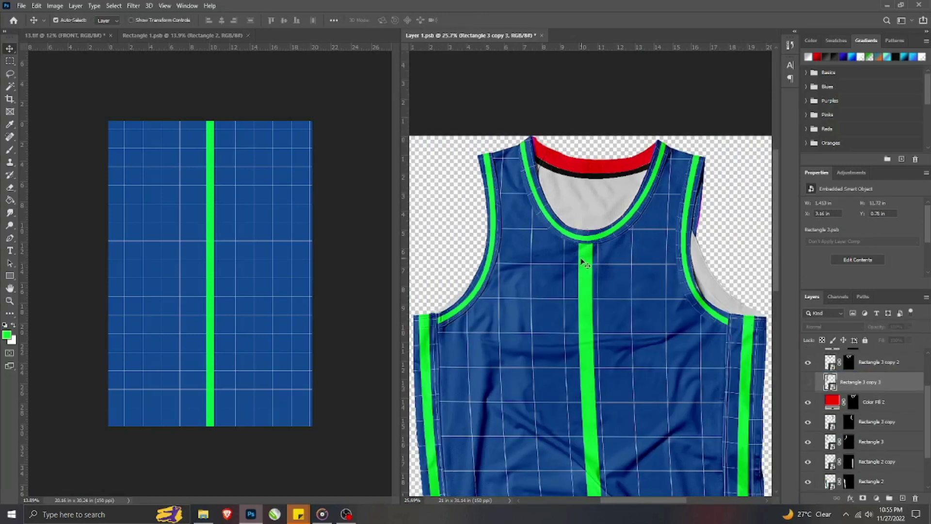
pyautogui.click(806, 382)
pyautogui.hotkey('ctrl', 't')
pyautogui.moveTo(496, 182); pyautogui.dragTo(581, 292)
pyautogui.moveTo(530, 266); pyautogui.dragTo(658, 168)
pyautogui.scroll(2, 601, 131)
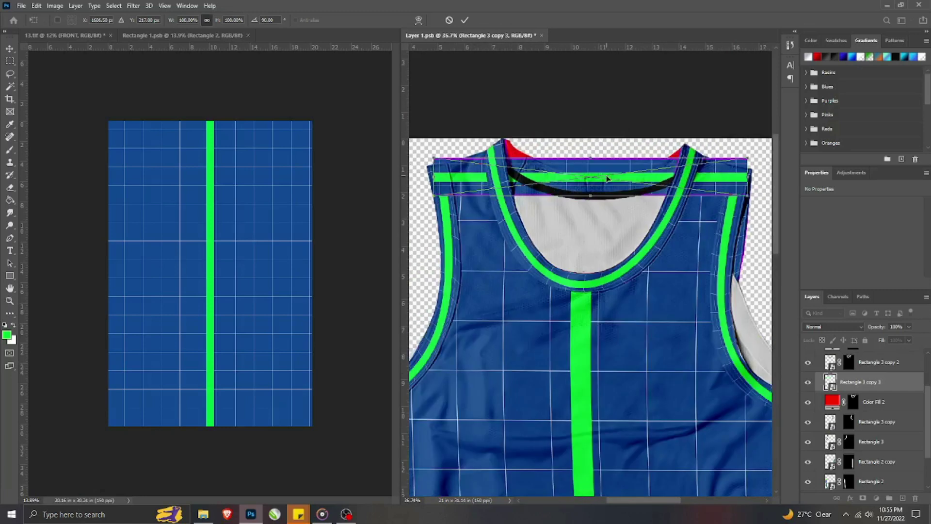
# - Warp Rectangle 3 copy 3, pulling its four corners to the collar's two shoulder points
pyautogui.rightClick(606, 179)
pyautogui.click(630, 254)
pyautogui.moveTo(433, 158); pyautogui.dragTo(464, 112)
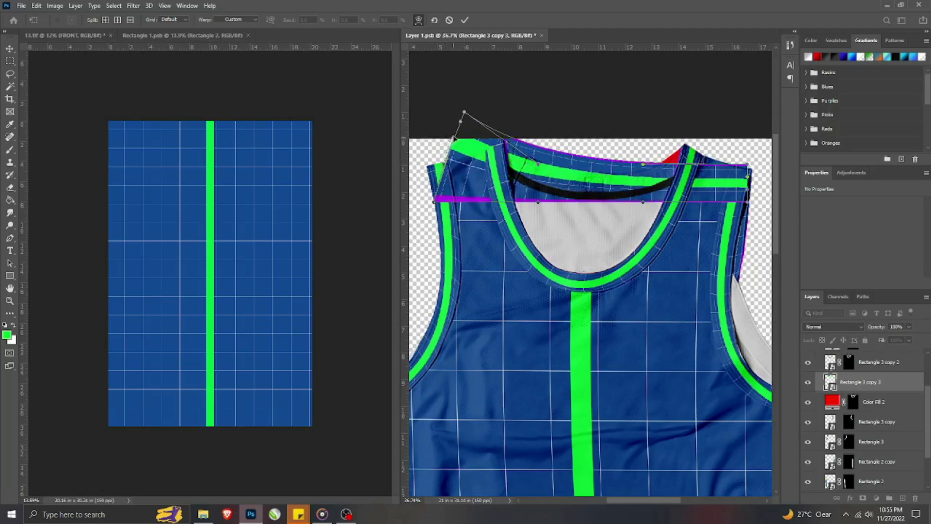
pyautogui.moveTo(434, 201); pyautogui.dragTo(451, 146)
pyautogui.moveTo(747, 171); pyautogui.dragTo(707, 121)
pyautogui.moveTo(722, 156)
pyautogui.mouseDown()
pyautogui.moveTo(747, 205)
pyautogui.moveTo(720, 151)
pyautogui.mouseUp()
# - Curve the back collar strip's edges downward along the red back trim, adjust its ends, and apply the warp
pyautogui.moveTo(643, 202); pyautogui.dragTo(643, 220)
pyautogui.moveTo(539, 203); pyautogui.dragTo(540, 211)
pyautogui.moveTo(540, 168); pyautogui.dragTo(546, 179)
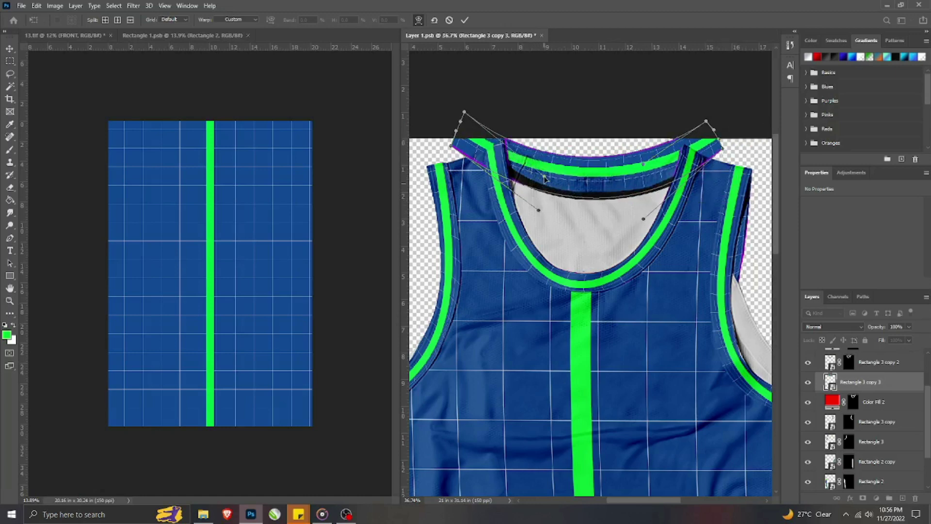
pyautogui.moveTo(644, 165); pyautogui.dragTo(609, 186)
pyautogui.moveTo(707, 124); pyautogui.dragTo(709, 128)
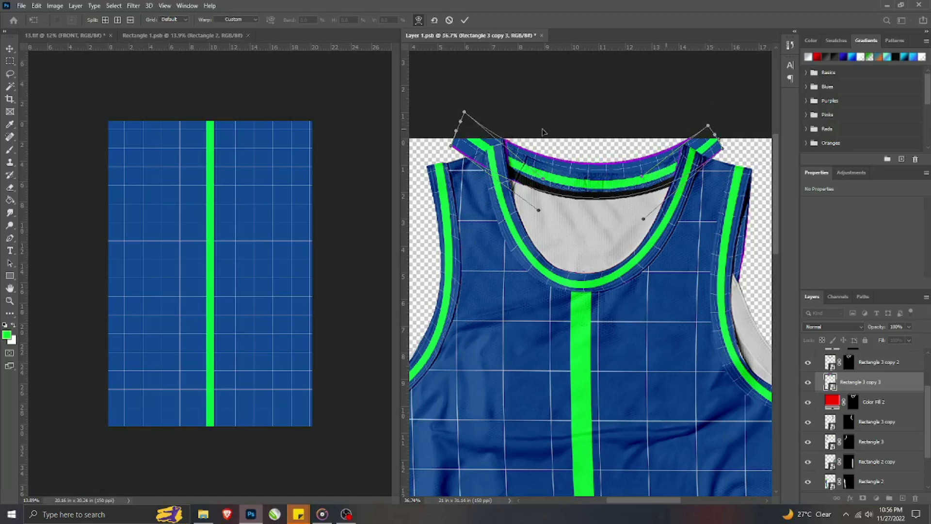
pyautogui.moveTo(464, 113); pyautogui.dragTo(458, 141)
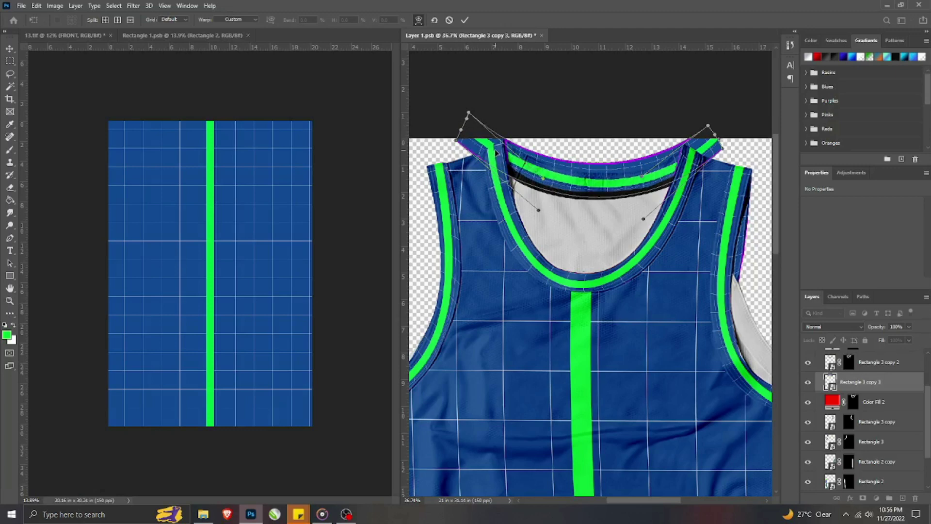
pyautogui.press('Return')
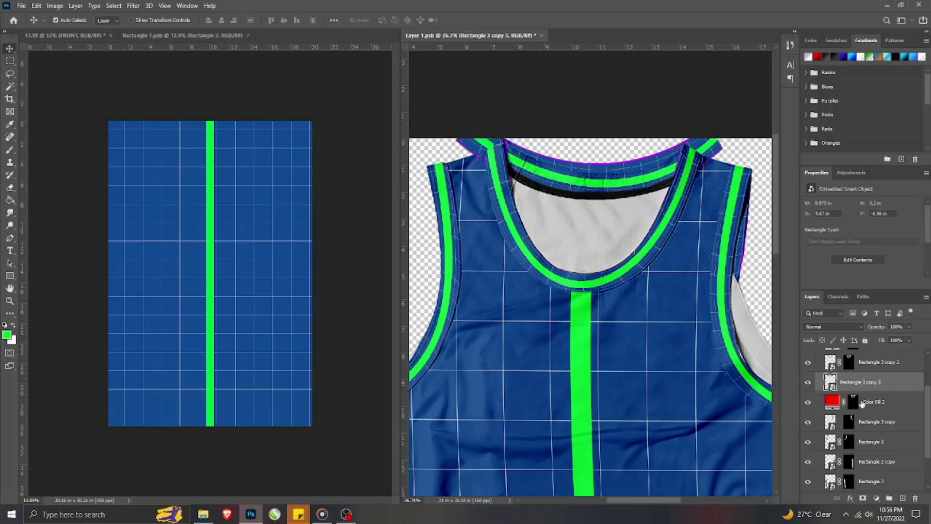
# - Mask Rectangle 3 copy 3 with the mask shape of Color Fill 2 and remove Color Fill 2
pyautogui.click(878, 406)
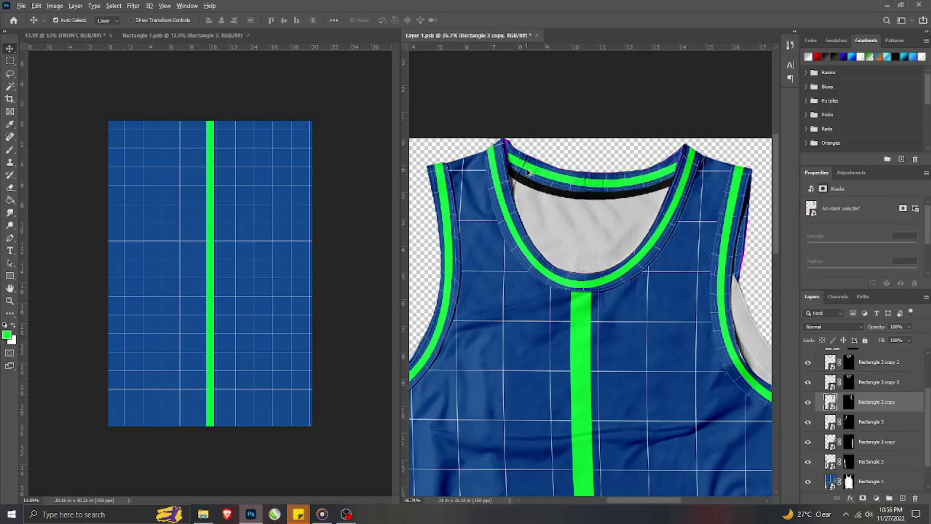
pyautogui.scroll(5, 529, 171)
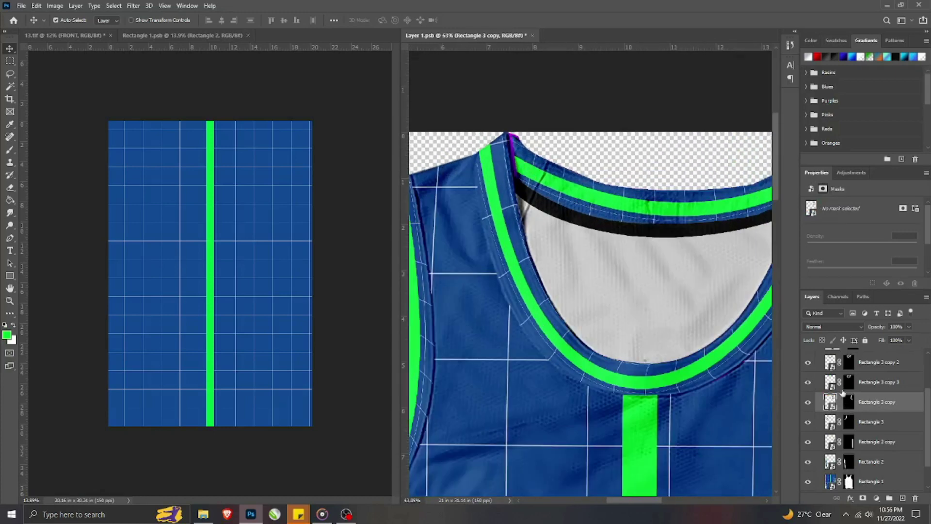
pyautogui.scroll(2, 849, 364)
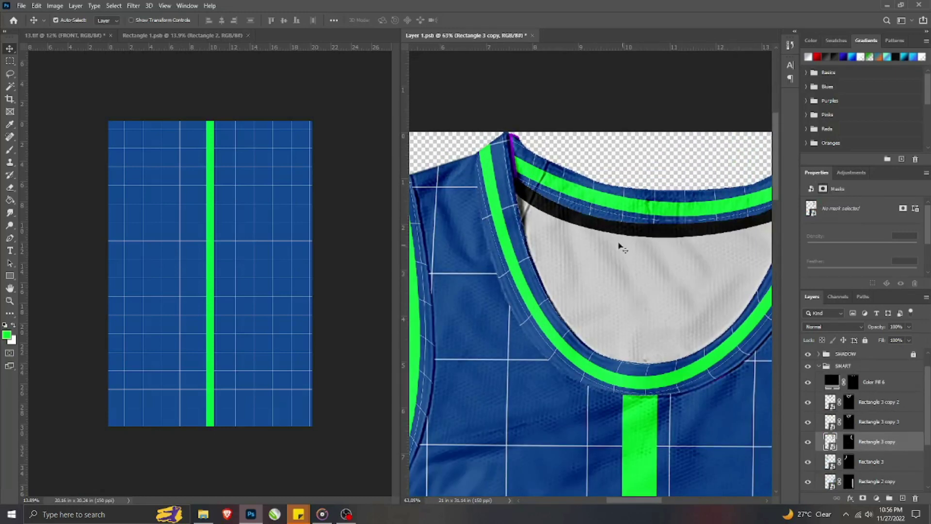
# - Open the collar strip's smart object, enlarge Layer 1 to cover the purple rectangle's edges, then save and close it
pyautogui.keyDown('ctrl'); pyautogui.click(509, 205); pyautogui.keyUp('ctrl')
pyautogui.keyDown('ctrl'); pyautogui.click(849, 402); pyautogui.keyUp('ctrl')
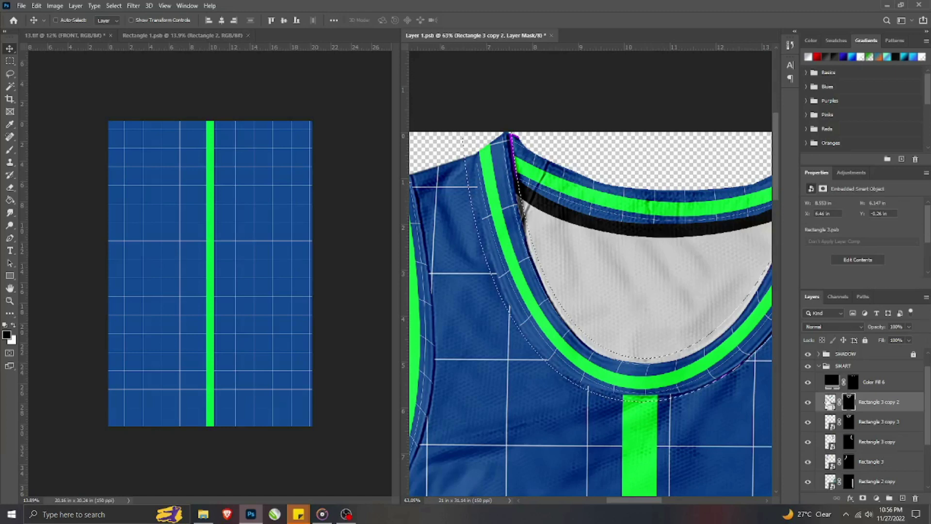
pyautogui.doubleClick(830, 401)
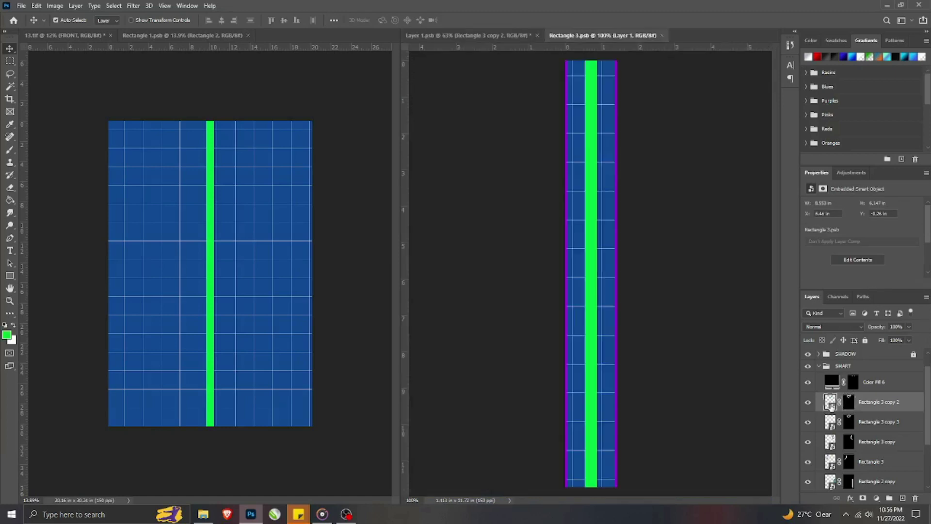
pyautogui.hotkey('ctrl', 't')
pyautogui.moveTo(567, 299); pyautogui.dragTo(617, 299)
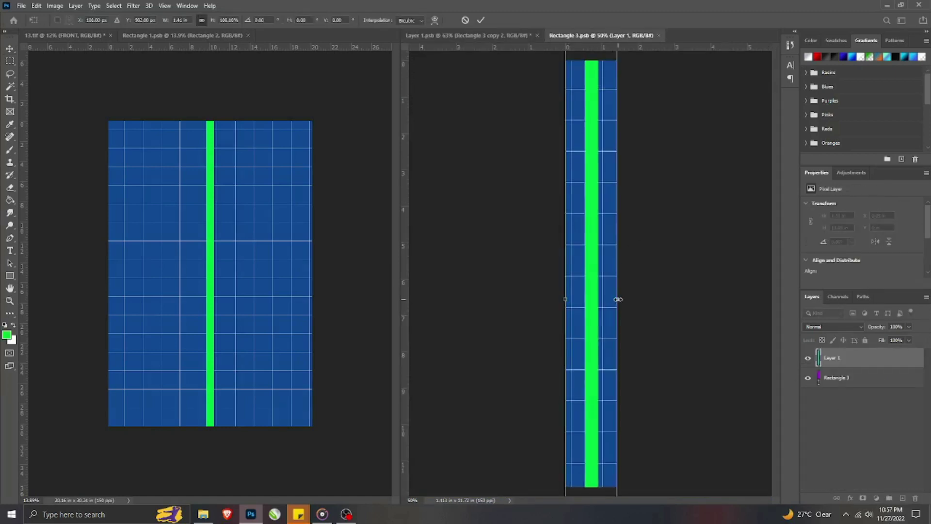
pyautogui.press('Return')
pyautogui.hotkey('ctrl', 's')
pyautogui.click(658, 36)
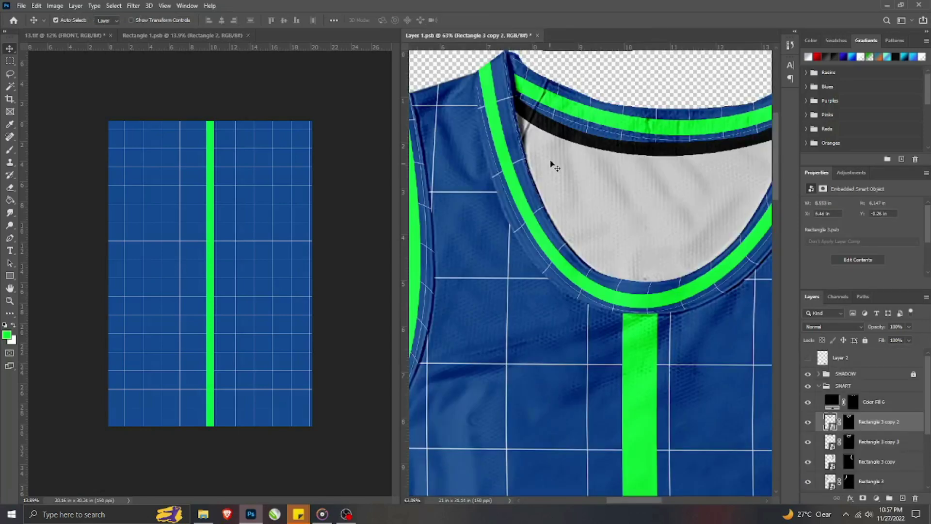
# - Select Color Fill 6, the black neck tape inside the back collar
pyautogui.scroll(-2, 550, 166)
pyautogui.scroll(-3, 534, 123)
pyautogui.scroll(1, 571, 137)
pyautogui.click(571, 137)
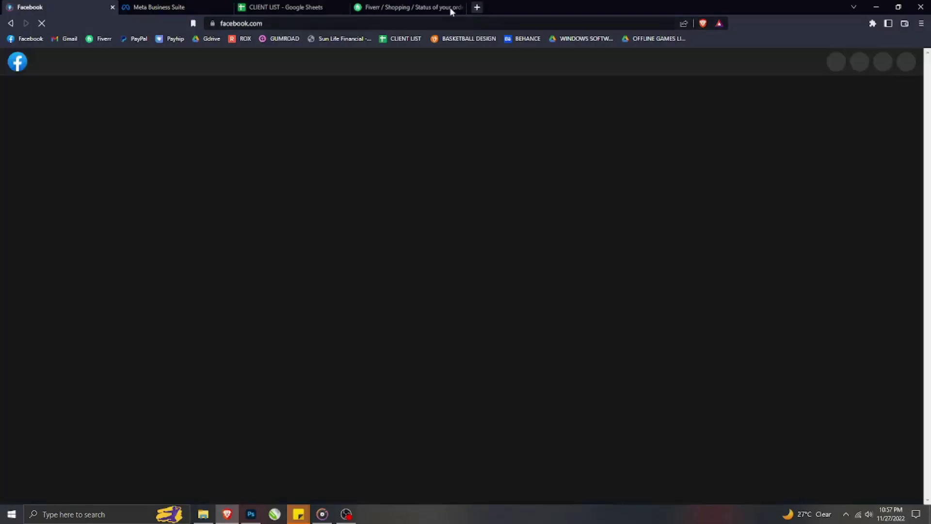
# - Switch to the browser and open Google Drive in a new tab, changing to the other Drive account
pyautogui.click(476, 7)
pyautogui.click(212, 38)
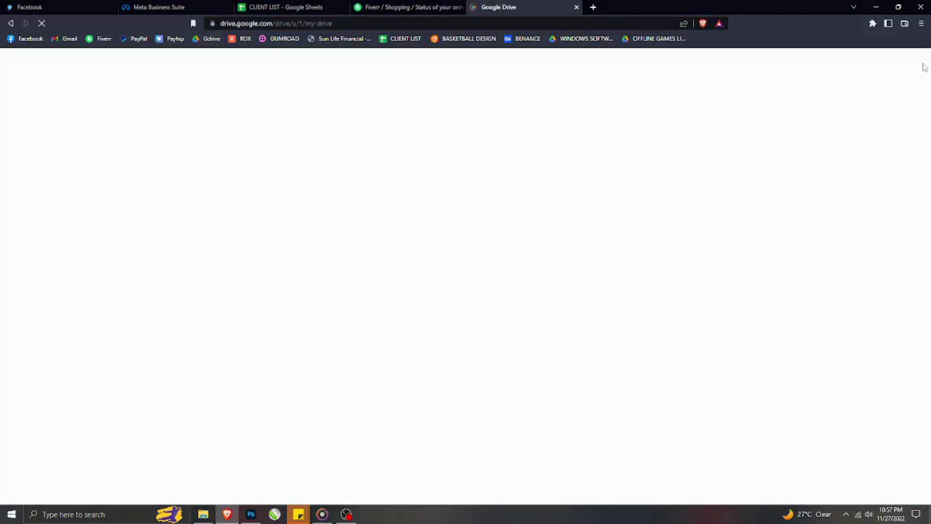
pyautogui.click(913, 64)
pyautogui.click(818, 287)
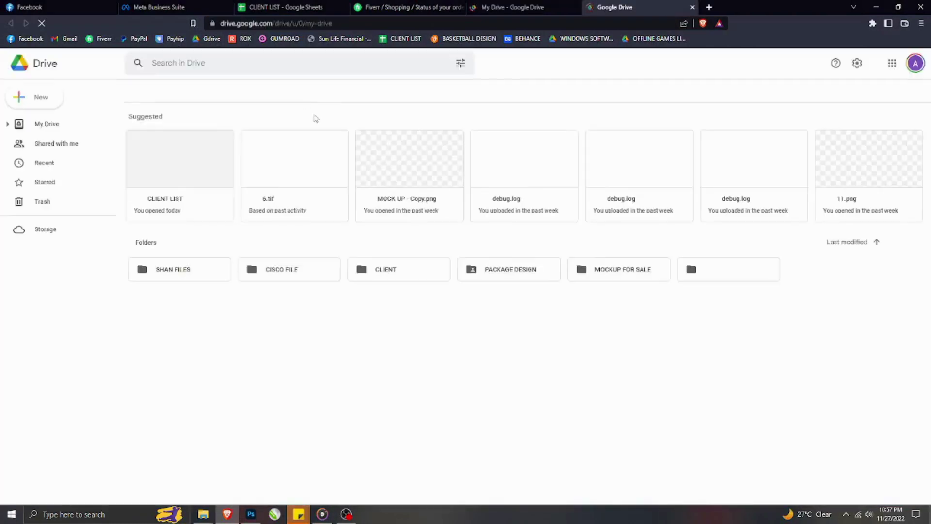
# - Open the Drive folder CLIENT > BADGE PISTON > NECKTAPE > men
pyautogui.doubleClick(424, 269)
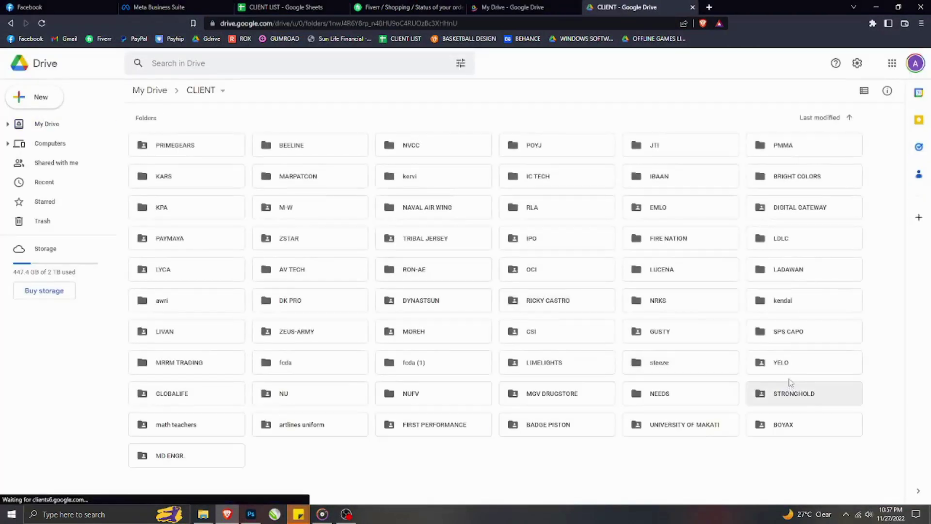
pyautogui.doubleClick(549, 426)
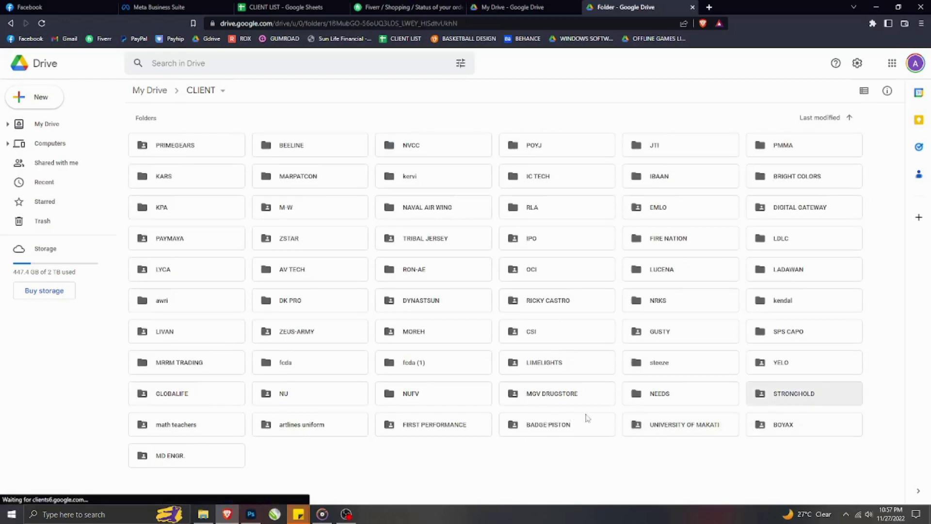
pyautogui.doubleClick(514, 144)
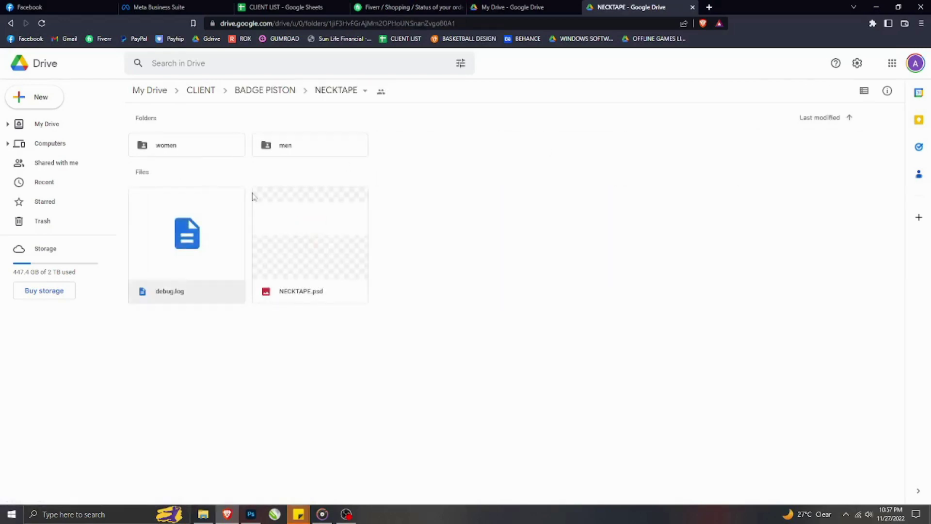
pyautogui.doubleClick(307, 156)
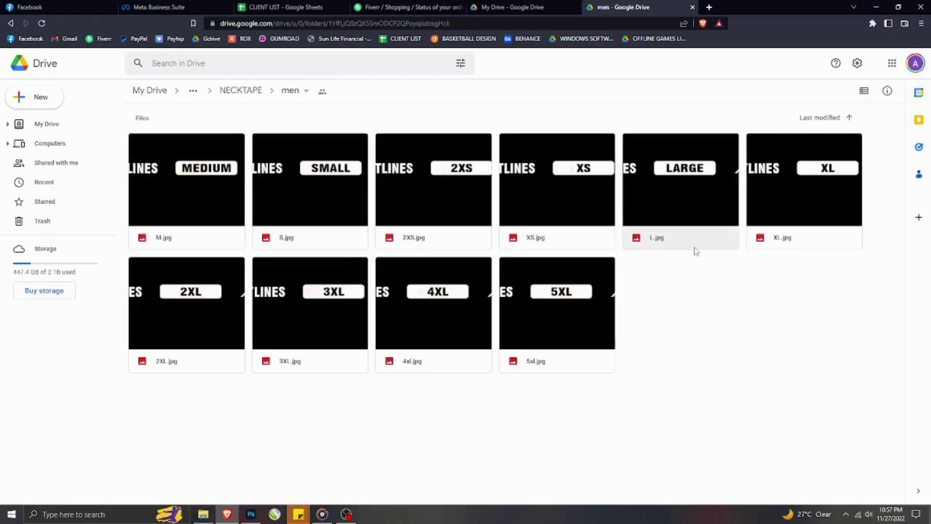
# - Download M.jpg from the men folder, close both Google Drive tabs and return to Photoshop
pyautogui.moveTo(205, 183); pyautogui.dragTo(500, 253)
pyautogui.click(767, 355)
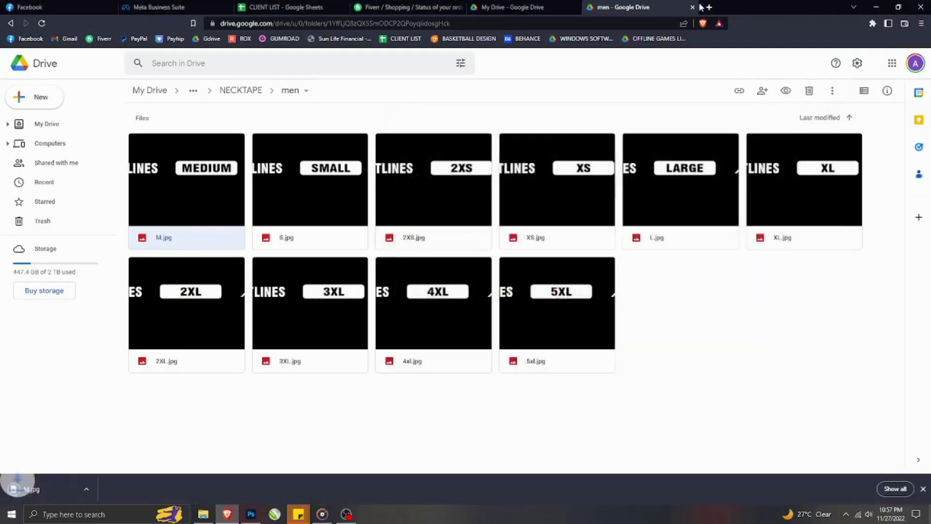
pyautogui.click(692, 7)
pyautogui.click(576, 6)
pyautogui.click(876, 6)
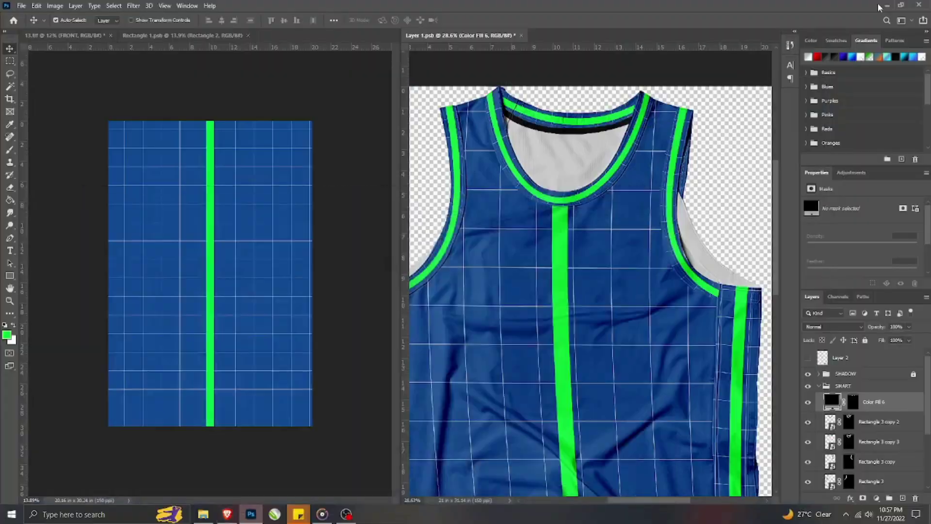
# - Place M.jpg from the file explorer into the jersey document and scale it down across the neck opening
pyautogui.click(203, 514)
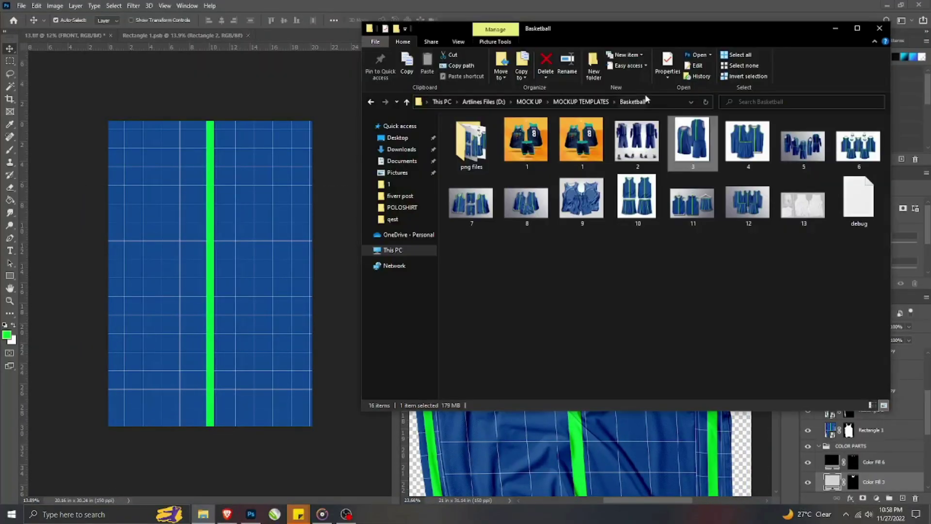
pyautogui.moveTo(474, 172); pyautogui.dragTo(620, 156)
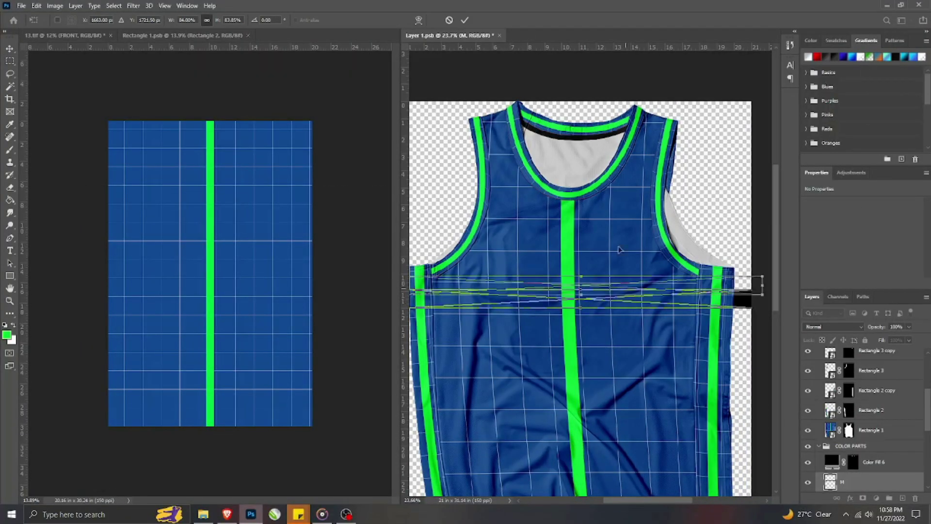
pyautogui.moveTo(754, 159); pyautogui.dragTo(667, 153)
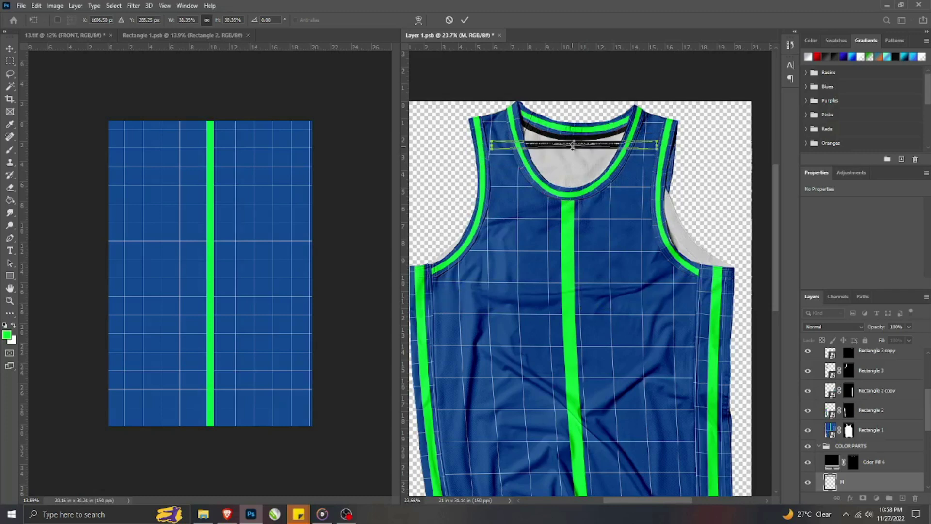
pyautogui.press('Return')
# - Move layer M above Color Fill 6 in the SMART group and position the strip across the back collar
pyautogui.moveTo(875, 475); pyautogui.dragTo(863, 365)
pyautogui.scroll(2, 577, 142)
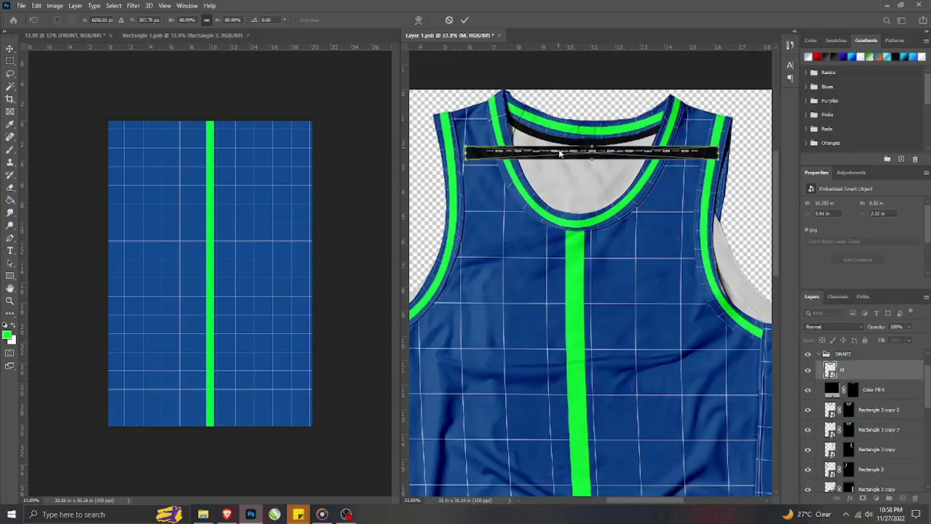
pyautogui.hotkey('ctrl', 't')
pyautogui.press('Return')
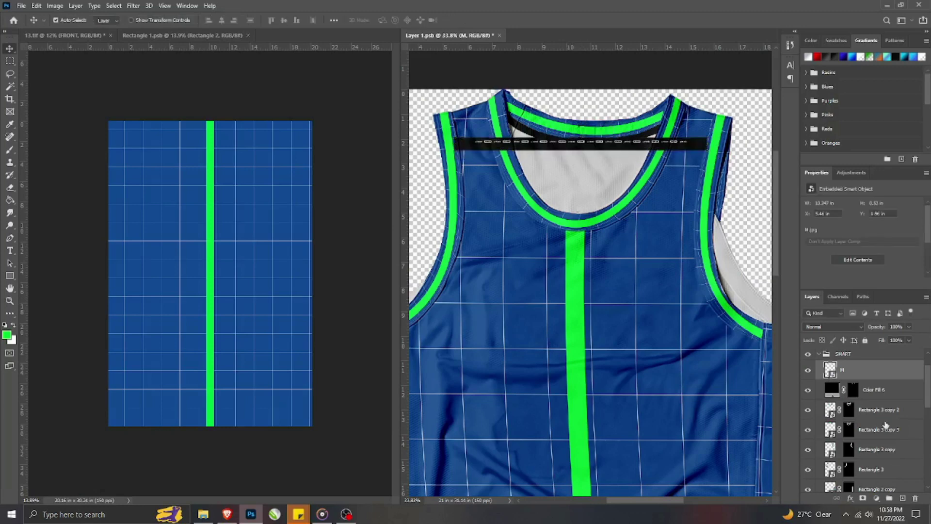
# - Convert the placed neck tape layer M into its own smart object
pyautogui.rightClick(864, 377)
pyautogui.click(776, 269)
pyautogui.rightClick(879, 371)
pyautogui.click(765, 235)
# - Warp the neck tape strip by raising both of its ends toward the shoulders
pyautogui.hotkey('ctrl', 't')
pyautogui.rightClick(558, 144)
pyautogui.click(569, 252)
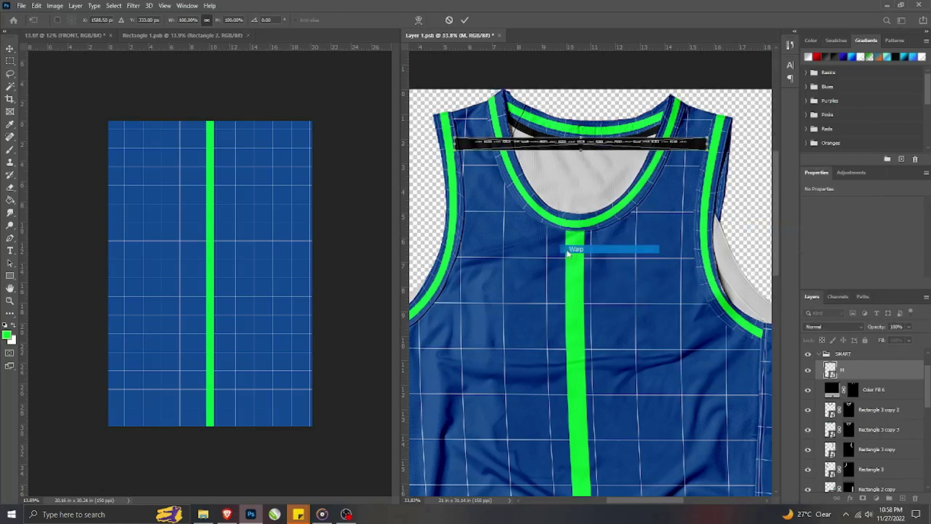
pyautogui.scroll(2, 513, 149)
pyautogui.moveTo(443, 136); pyautogui.dragTo(463, 81)
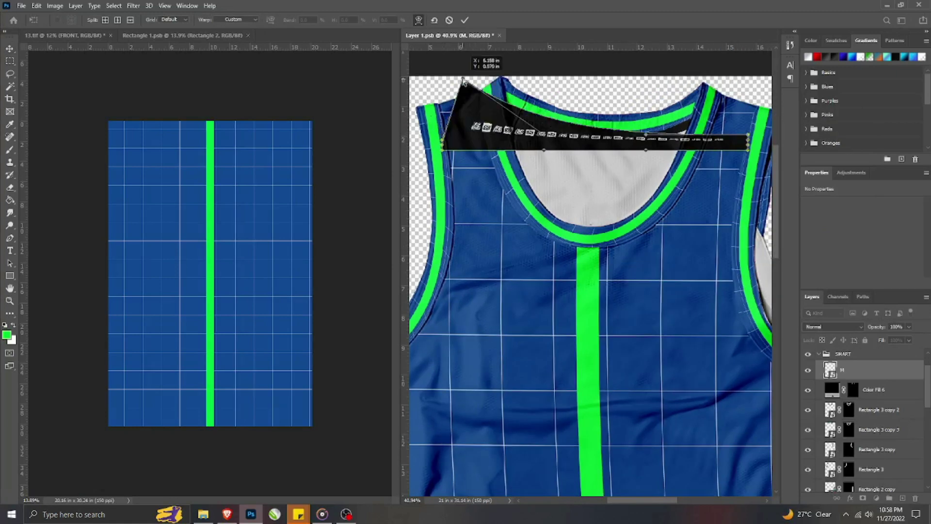
pyautogui.moveTo(443, 145); pyautogui.dragTo(456, 90)
pyautogui.moveTo(748, 135); pyautogui.dragTo(736, 94)
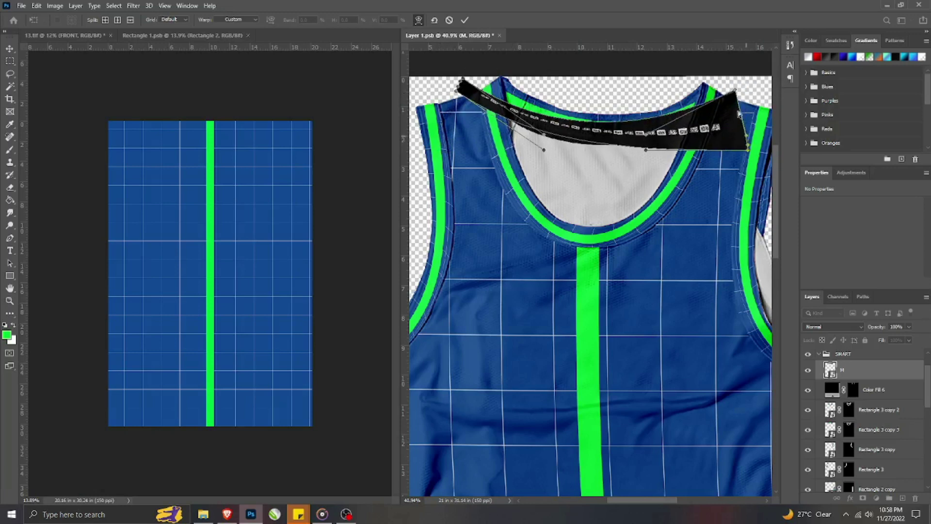
pyautogui.moveTo(748, 146); pyautogui.dragTo(740, 109)
# - Bend the middle of the warped strip along the curve of the back neck tape and apply the warp
pyautogui.moveTo(646, 150); pyautogui.dragTo(646, 168)
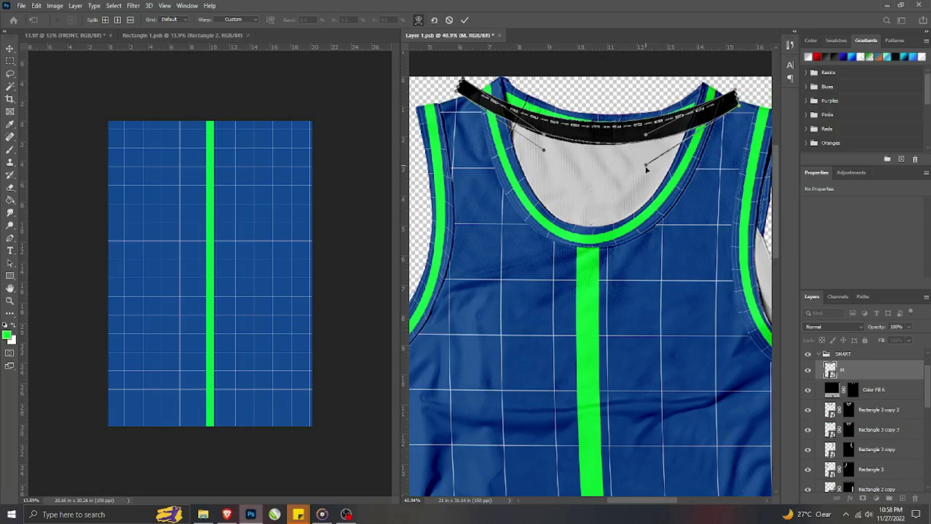
pyautogui.moveTo(544, 150)
pyautogui.mouseDown()
pyautogui.moveTo(534, 159)
pyautogui.moveTo(545, 144)
pyautogui.mouseUp()
pyautogui.moveTo(646, 135); pyautogui.dragTo(642, 151)
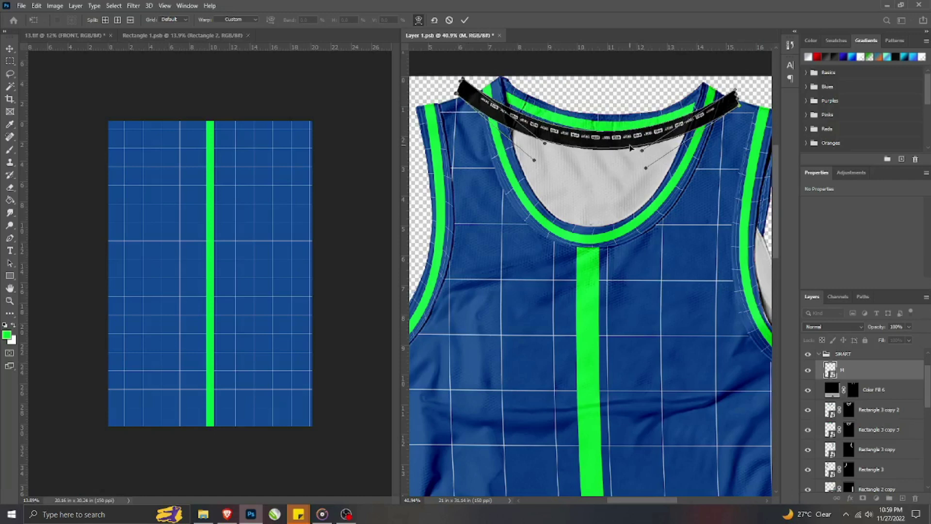
pyautogui.click(464, 20)
# - Mask layer M to the shape of Color Fill 6 and delete Color Fill 6
pyautogui.keyDown('ctrl'); pyautogui.click(854, 392); pyautogui.keyUp('ctrl')
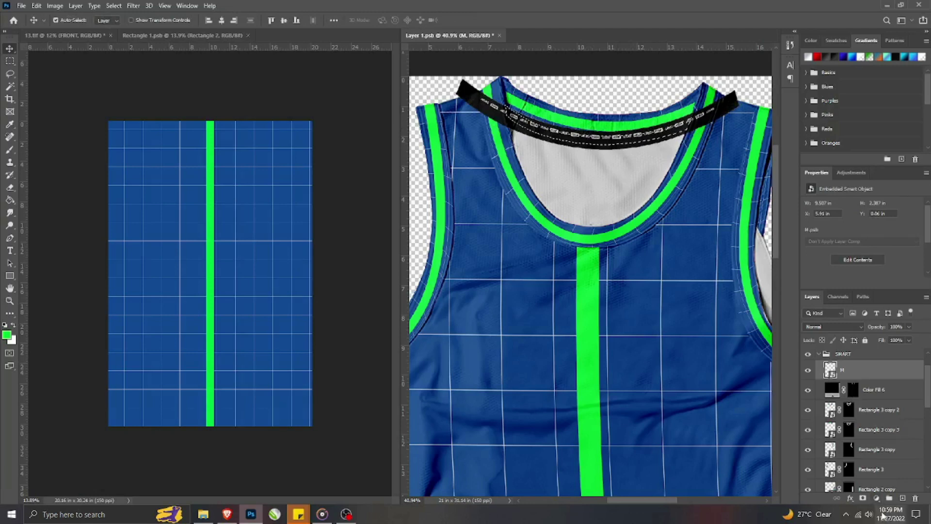
pyautogui.click(862, 498)
pyautogui.click(877, 390)
pyautogui.press('Delete')
# - Unlink the mask of layer M, rewarp the artwork so the logos run centred along the neck tape, and relink the mask
pyautogui.scroll(3, 602, 132)
pyautogui.click(606, 151)
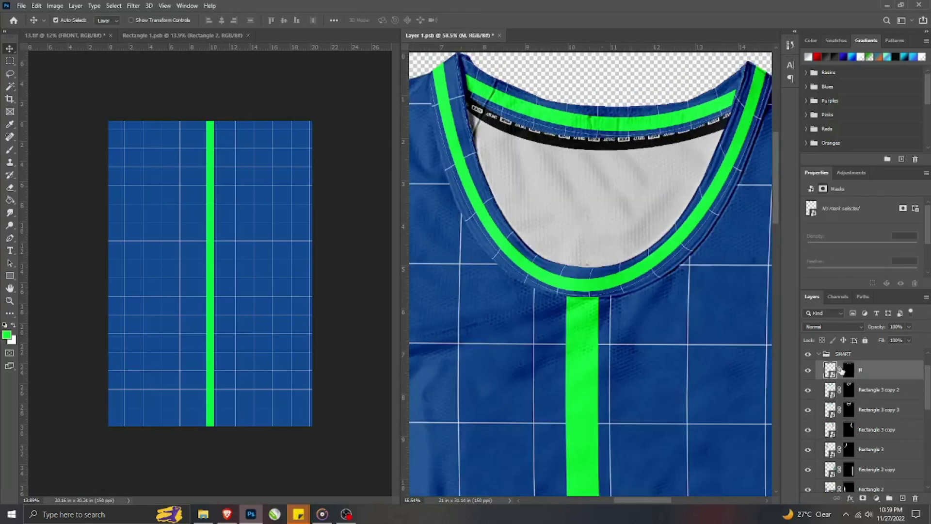
pyautogui.scroll(-1, 603, 146)
pyautogui.hotkey('ctrl', 't')
pyautogui.rightClick(598, 135)
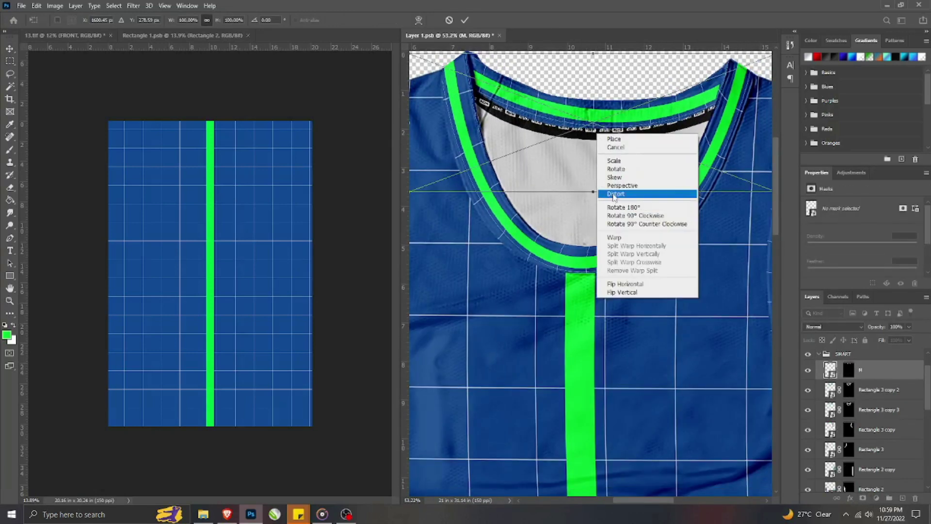
pyautogui.click(613, 237)
pyautogui.scroll(-2, 582, 146)
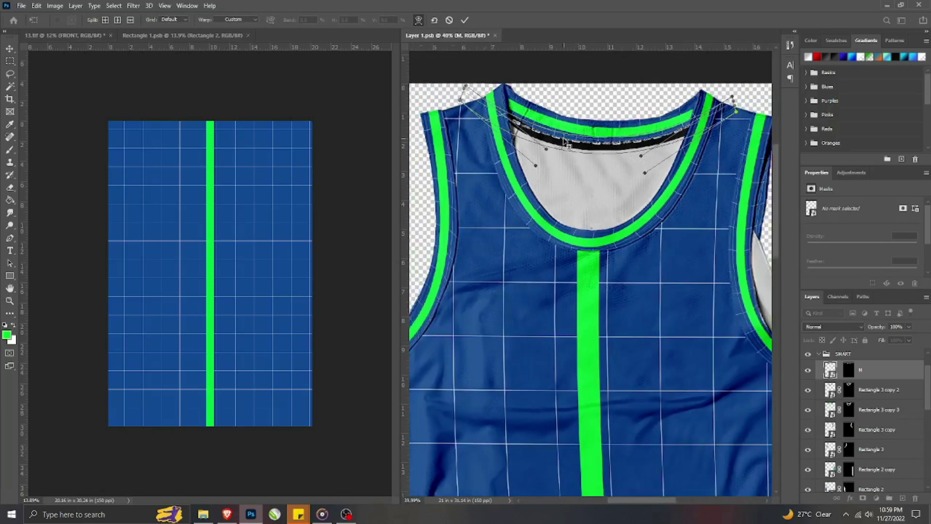
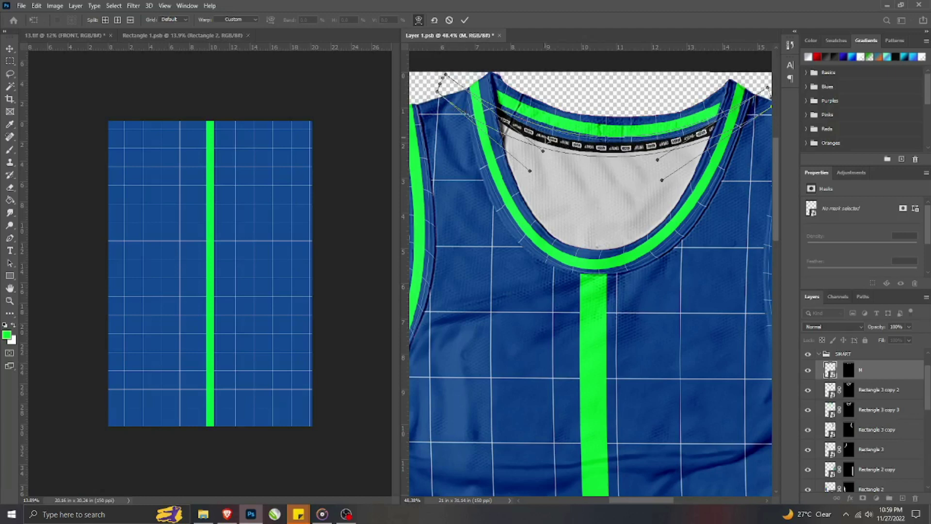
pyautogui.scroll(-4, 545, 137)
pyautogui.click(464, 20)
pyautogui.click(840, 370)
# - Save the front jersey smart object Layer 1.psb and close Rectangle 1.psb
pyautogui.scroll(5, 577, 95)
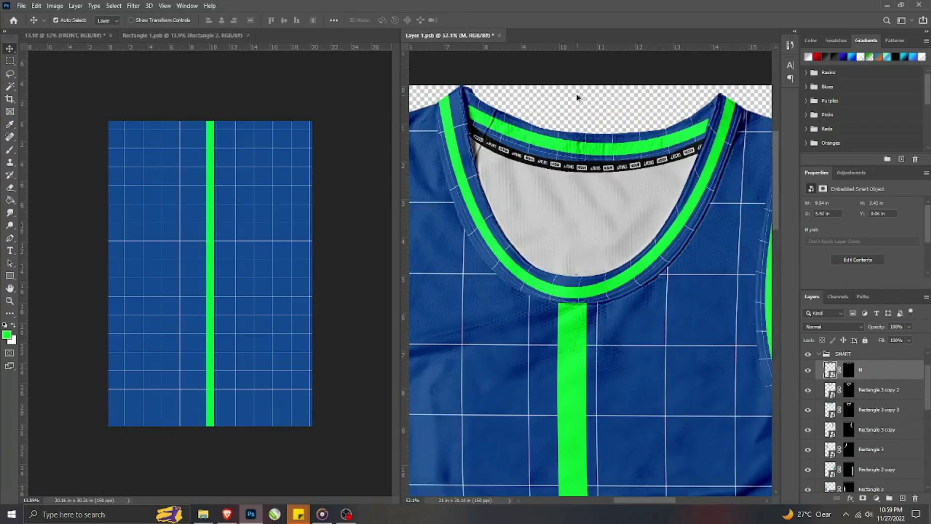
pyautogui.scroll(2, 576, 160)
pyautogui.scroll(-6, 575, 173)
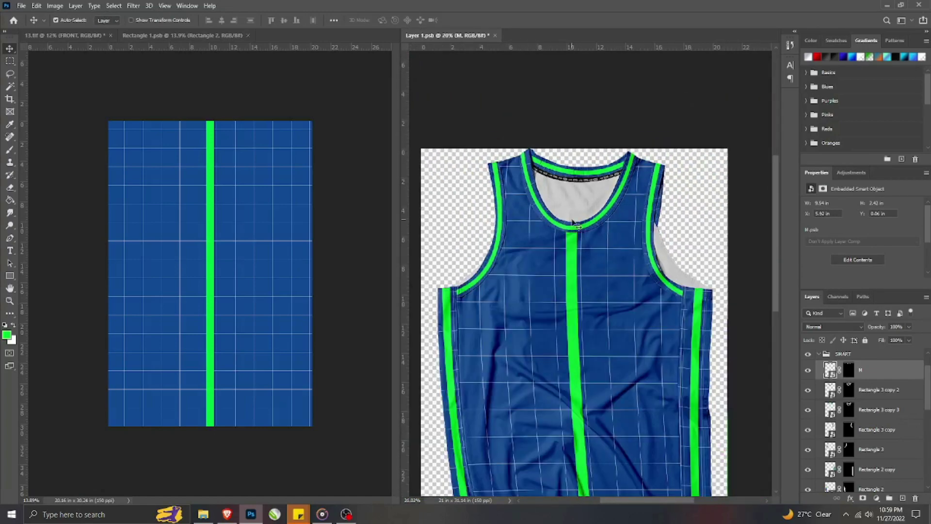
pyautogui.click(596, 261)
pyautogui.hotkey('ctrl', 's')
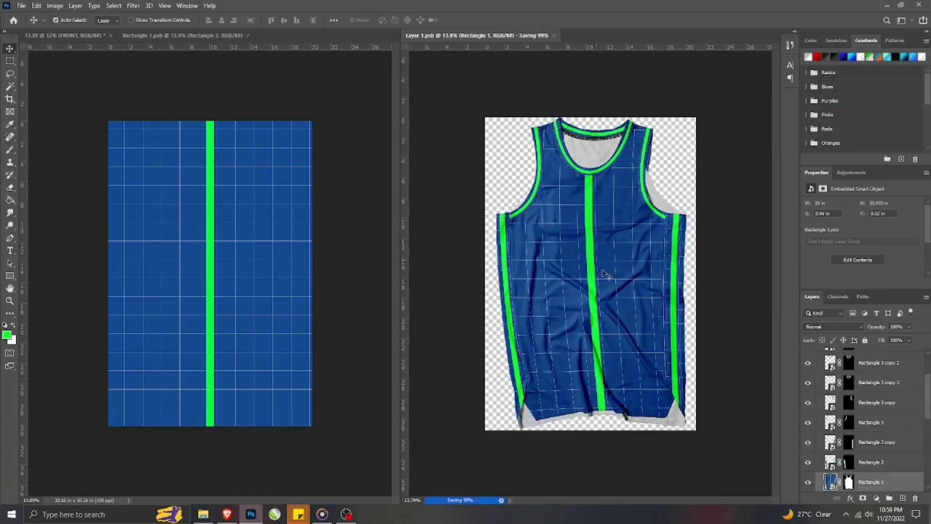
pyautogui.click(247, 36)
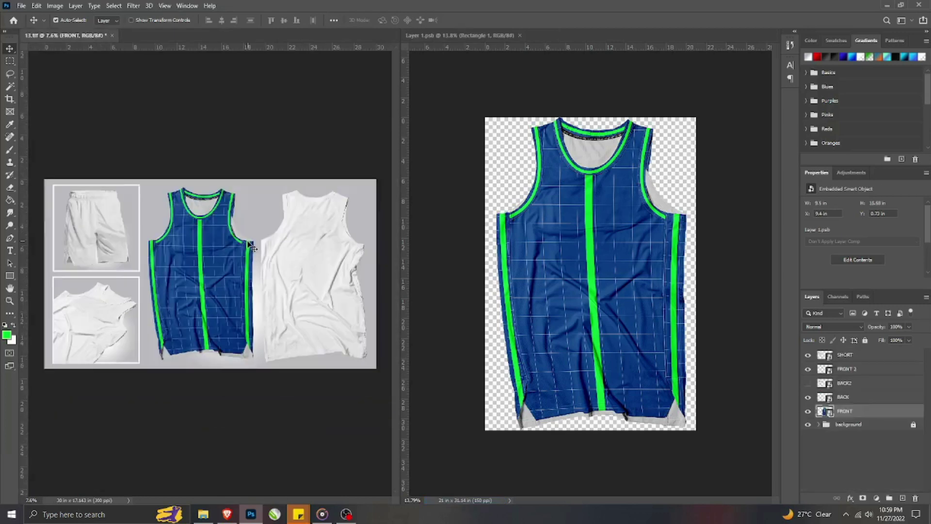
# - Select the BACK layer in the main mockup and open its smart object contents
pyautogui.scroll(1, 251, 245)
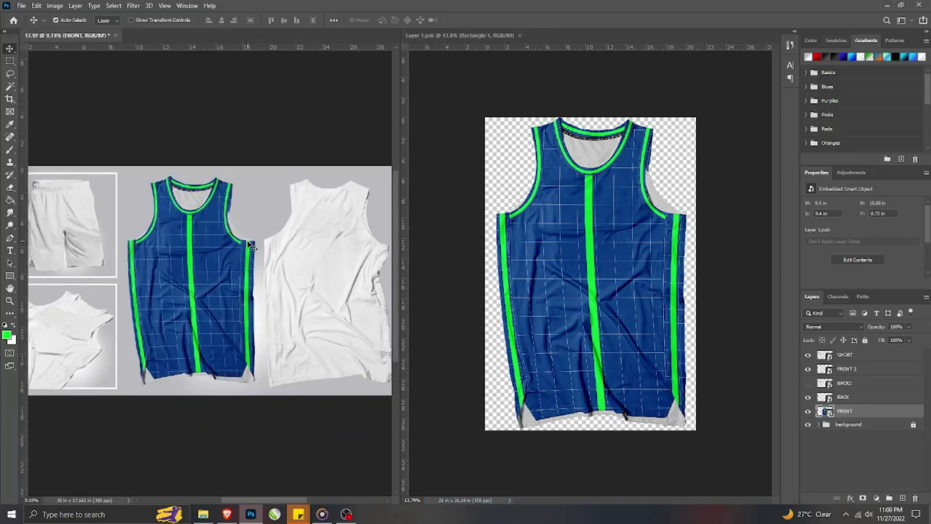
pyautogui.click(294, 270)
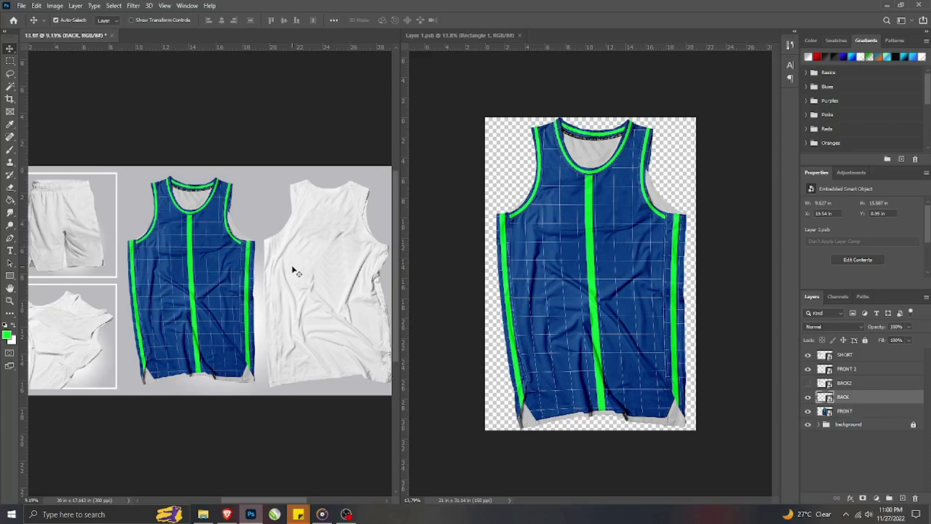
pyautogui.doubleClick(830, 397)
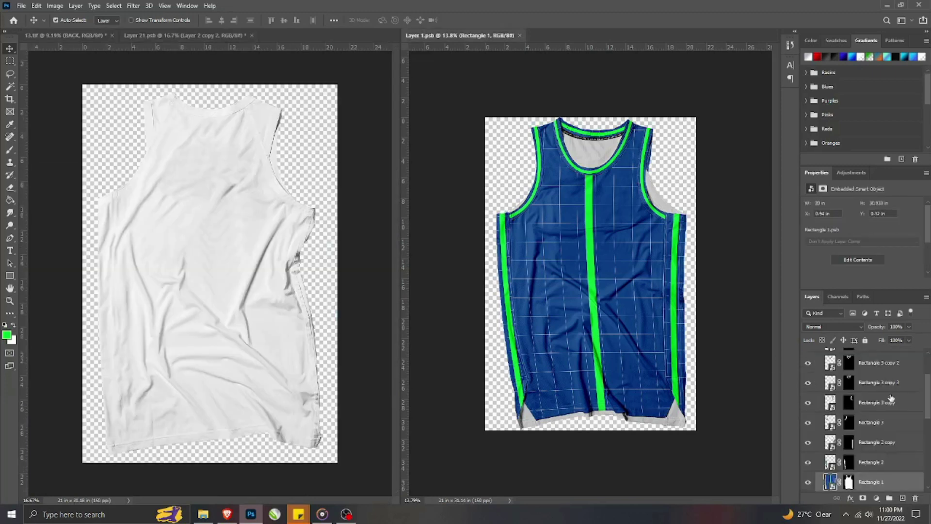
# - Copy the Curves and two Brightness/Contrast adjustments from the front jersey's SHADOW group into the back jersey document
pyautogui.scroll(2, 913, 375)
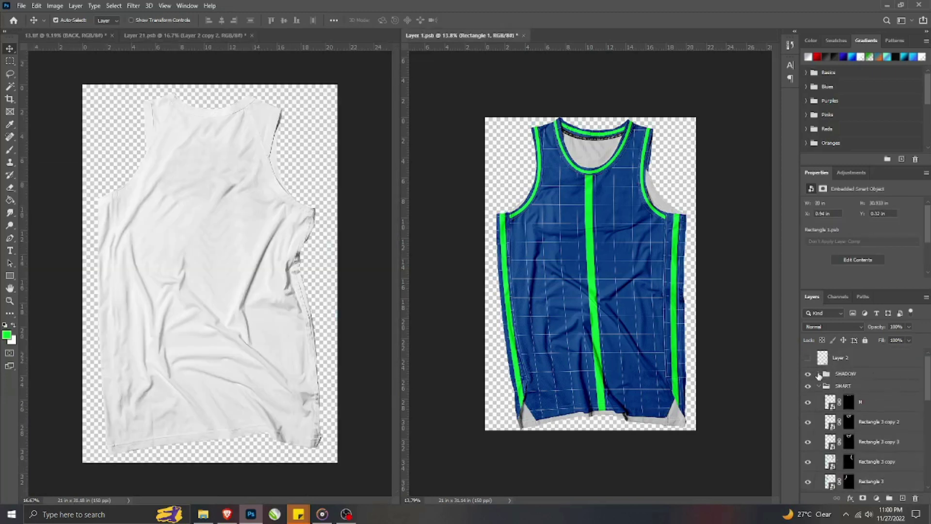
pyautogui.click(819, 373)
pyautogui.click(876, 396)
pyautogui.keyDown('shift'); pyautogui.click(896, 429); pyautogui.keyUp('shift')
pyautogui.moveTo(896, 429); pyautogui.dragTo(237, 268)
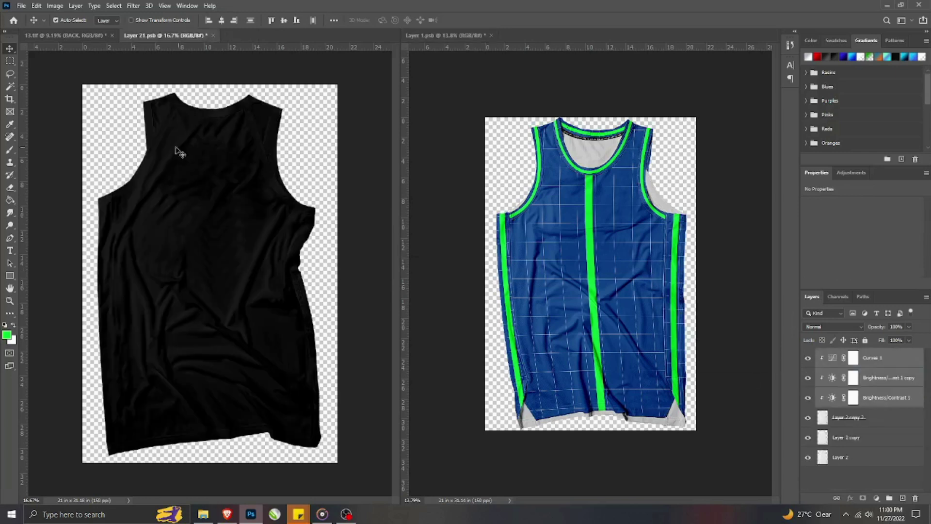
# - Change the blend mode of Layer 2 copy 2 and set Layer 2 copy to Linear Burn
pyautogui.click(852, 421)
pyautogui.click(827, 327)
pyautogui.click(815, 343)
pyautogui.click(846, 437)
pyautogui.click(822, 327)
pyautogui.click(814, 319)
# - Collapse the front jersey's layer groups, save Layer 1.psb and close it
pyautogui.click(627, 300)
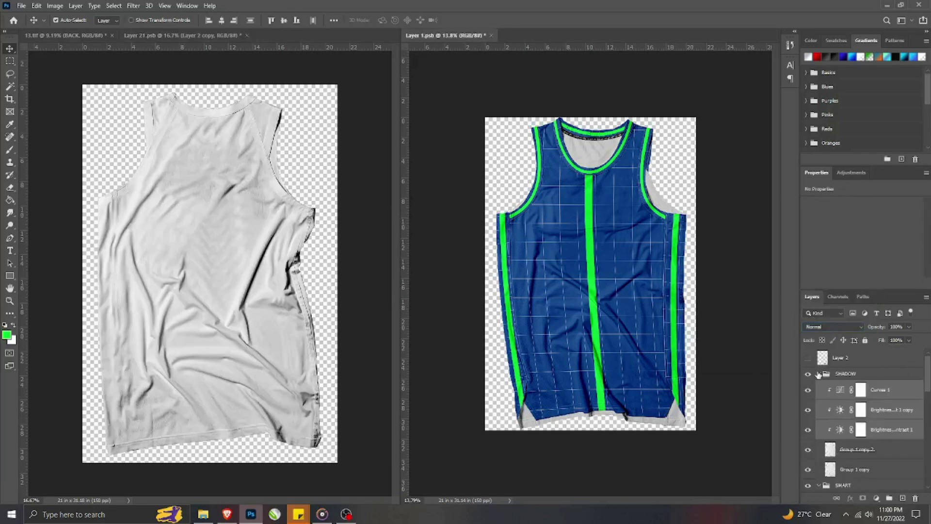
pyautogui.click(819, 397)
pyautogui.click(819, 398)
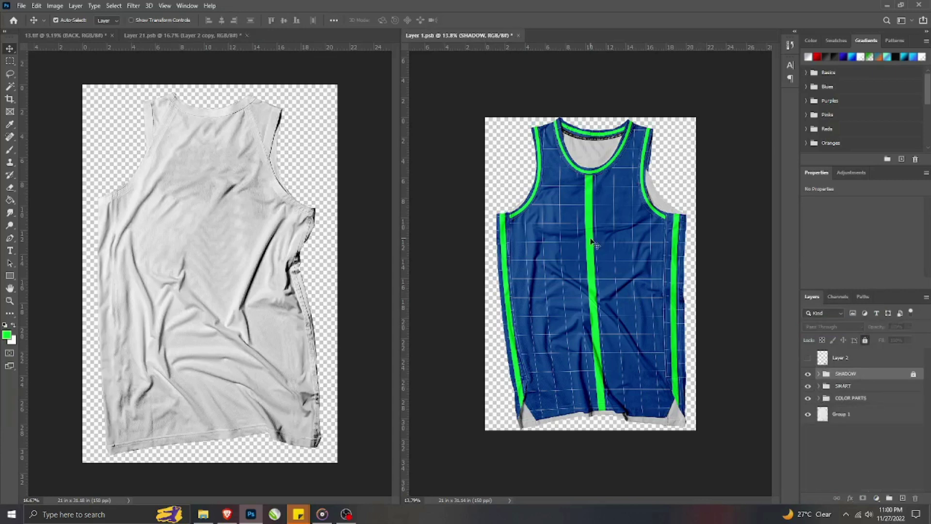
pyautogui.click(592, 241)
pyautogui.hotkey('ctrl', 's')
pyautogui.click(253, 279)
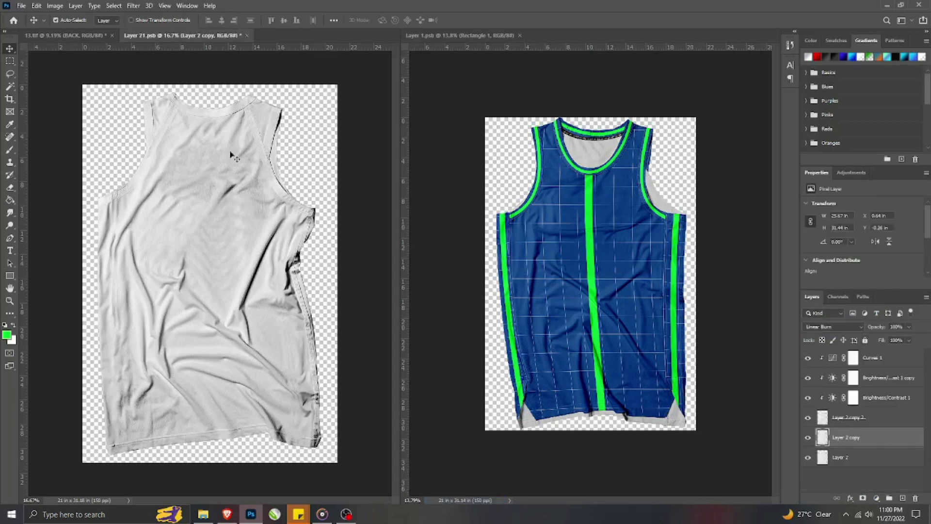
pyautogui.click(519, 35)
# - Group the three adjustment layers with both Layer 2 copies and name the group SHADOW
pyautogui.click(431, 279)
pyautogui.click(862, 438)
pyautogui.click(862, 418)
pyautogui.click(870, 360)
pyautogui.keyDown('shift'); pyautogui.click(877, 439); pyautogui.keyUp('shift')
pyautogui.hotkey('ctrl', 'g')
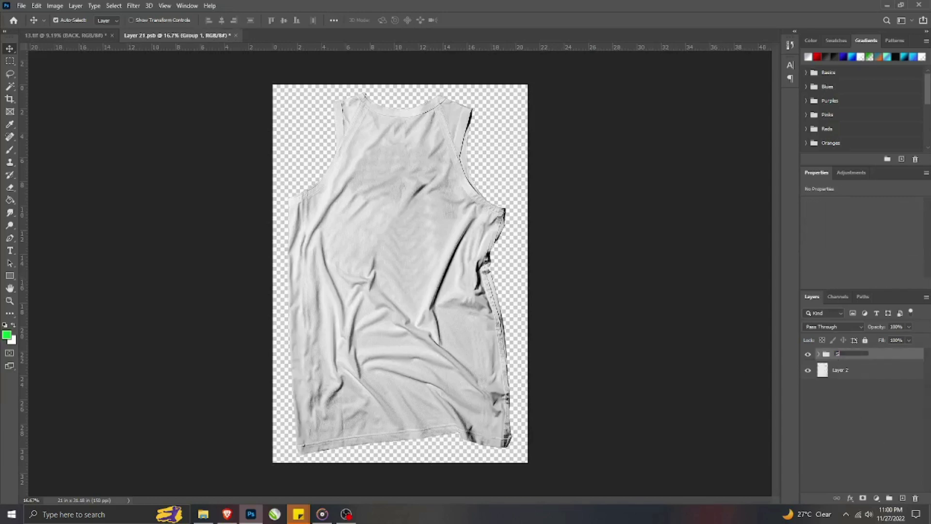
# - Add a black #000000 Solid Color fill masked to the shape of Layer 2, the back jersey
pyautogui.click(838, 371)
pyautogui.click(876, 498)
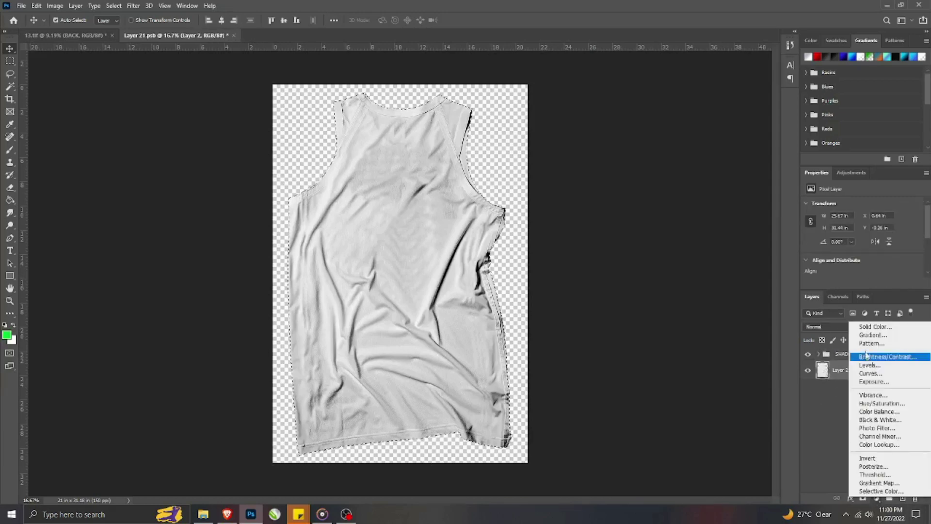
pyautogui.click(872, 326)
pyautogui.moveTo(204, 402); pyautogui.dragTo(148, 509)
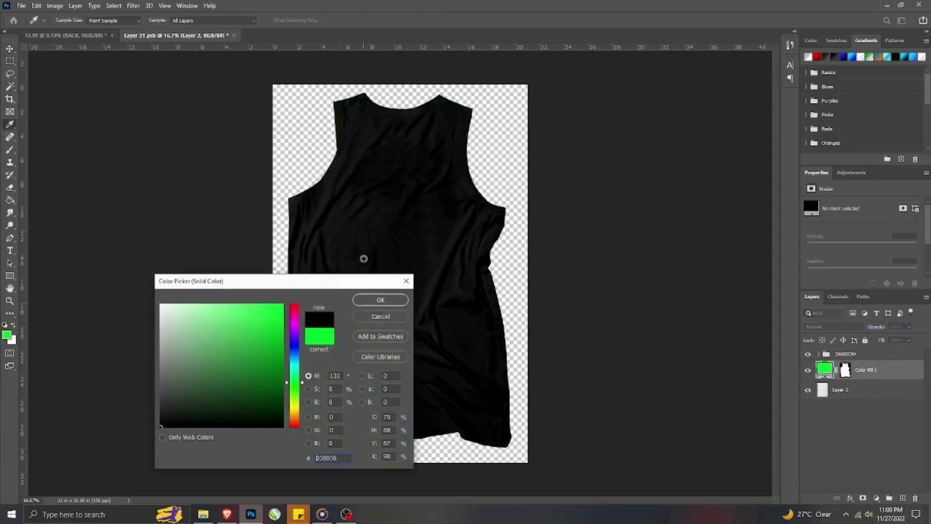
pyautogui.click(374, 299)
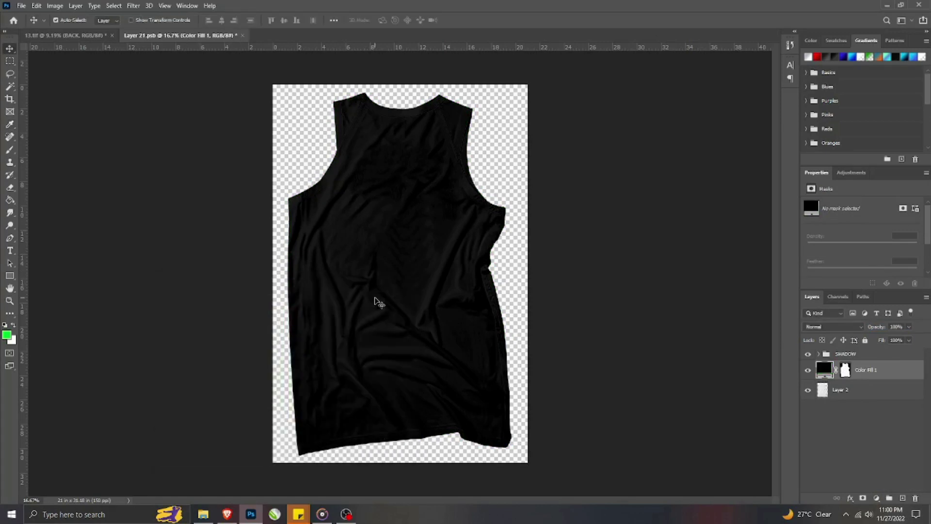
# - Trace the jersey's left armhole trim with the Pen tool, close the path outside the fabric and load it as a selection
pyautogui.press('p')
pyautogui.scroll(5, 306, 145)
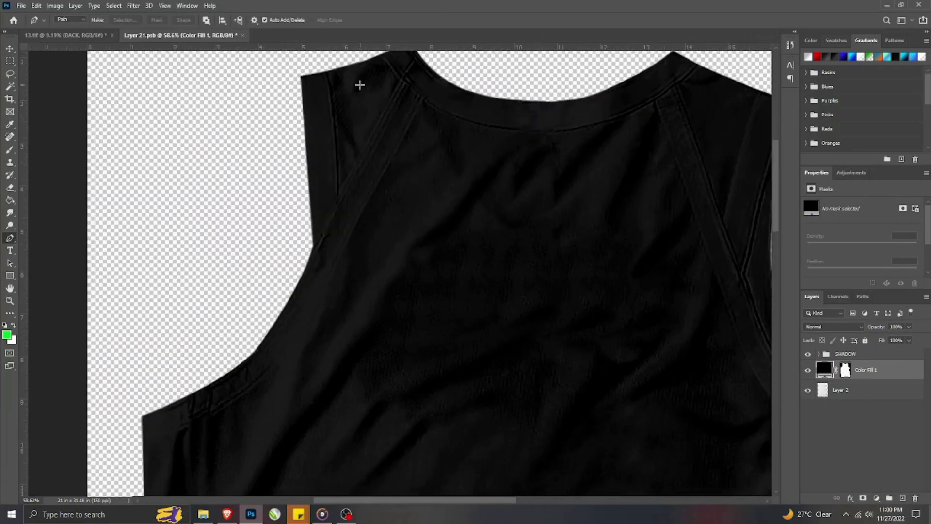
pyautogui.scroll(1, 332, 128)
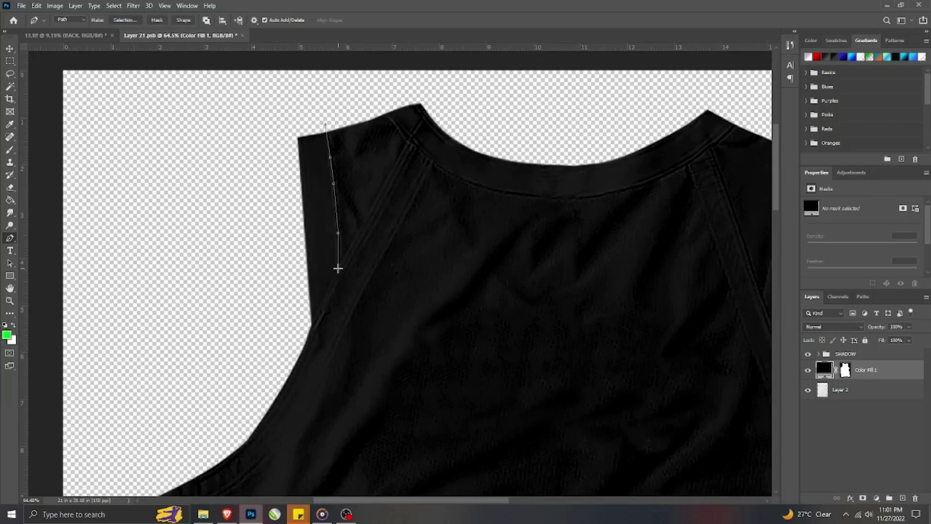
pyautogui.click(304, 325)
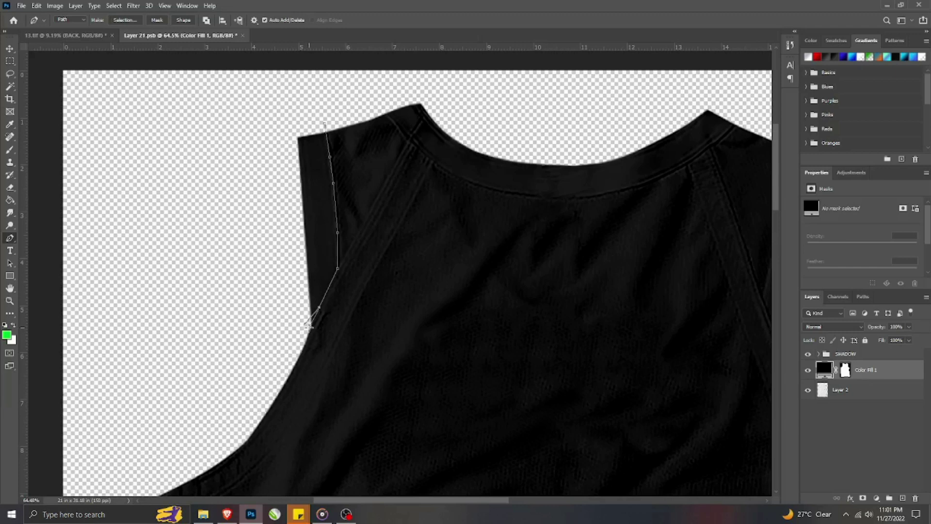
pyautogui.hotkey('ctrl', 'z')
pyautogui.moveTo(277, 197); pyautogui.dragTo(276, 174)
pyautogui.moveTo(273, 117); pyautogui.dragTo(285, 116)
pyautogui.moveTo(317, 117); pyautogui.dragTo(326, 119)
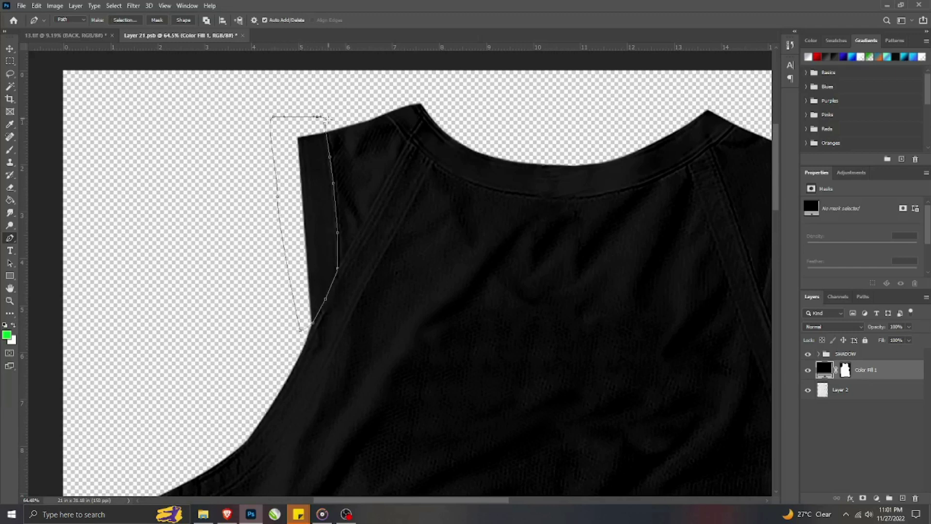
pyautogui.hotkey('ctrl', 'Return')
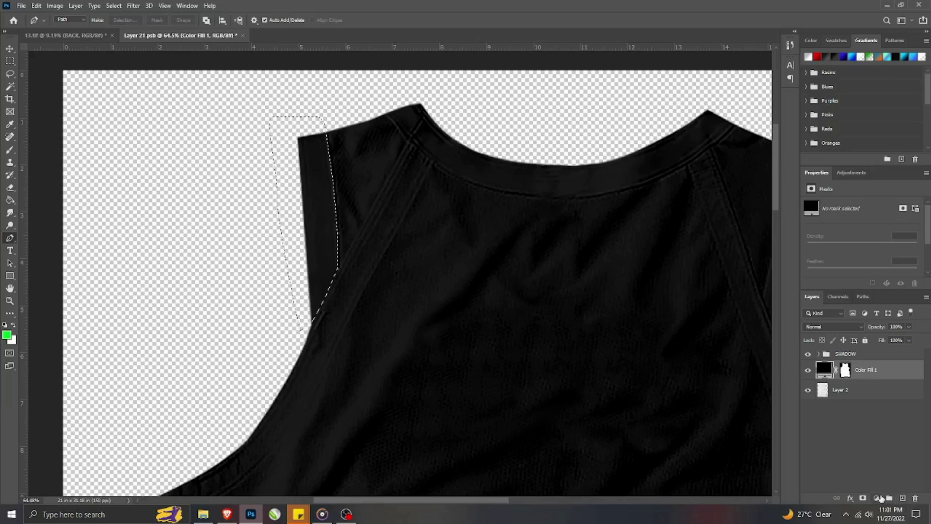
# - Subtract the empty area outside Layer 2 from the selection, add a red Solid Color fill and place it above Color Fill 1
pyautogui.click(852, 401)
pyautogui.click(9, 87)
pyautogui.keyDown('alt'); pyautogui.click(287, 158); pyautogui.keyUp('alt')
pyautogui.scroll(-2, 285, 159)
pyautogui.click(876, 498)
pyautogui.click(863, 327)
pyautogui.click(293, 306)
pyautogui.click(278, 315)
pyautogui.click(380, 299)
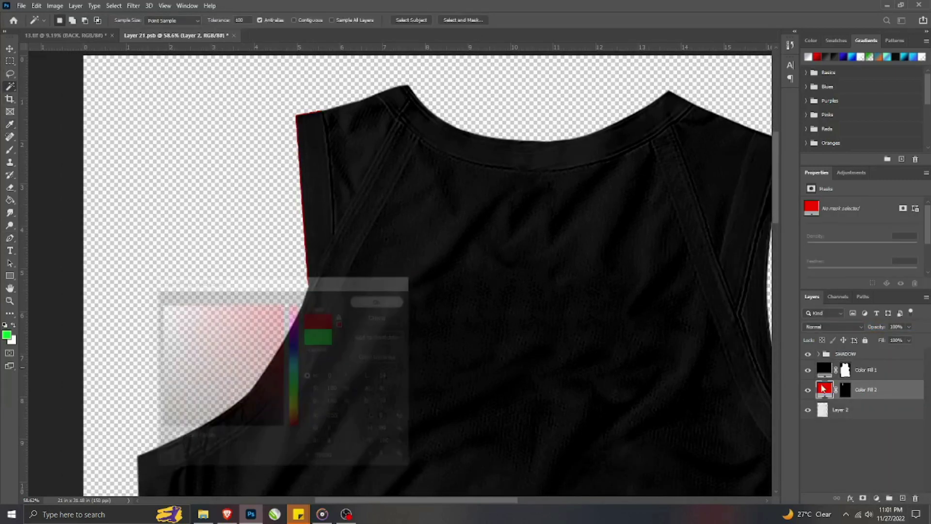
pyautogui.moveTo(862, 390); pyautogui.dragTo(861, 371)
# - Trace the outer face of the jersey's right armhole trim with the Pen tool and load the path as a selection
pyautogui.click(10, 240)
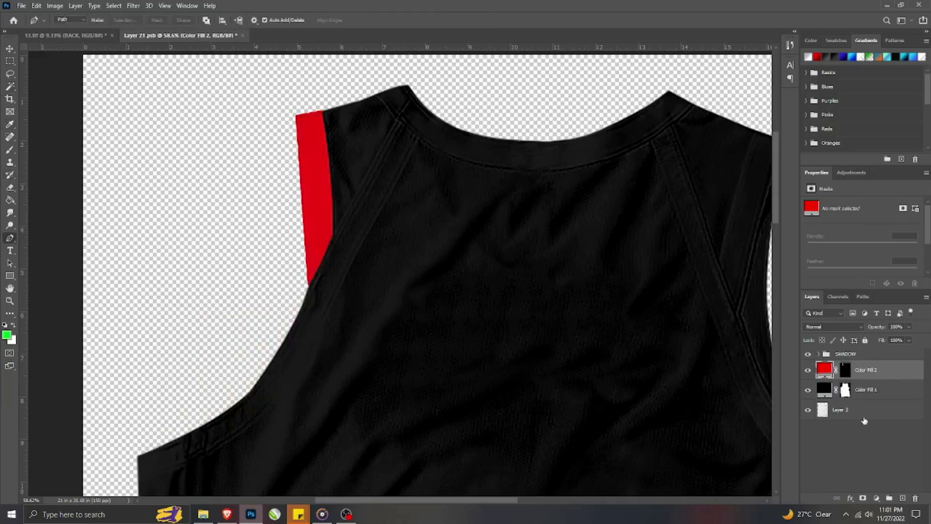
pyautogui.click(862, 415)
pyautogui.hscroll(4, 485, 181)
pyautogui.scroll(3, 526, 155)
pyautogui.click(570, 123)
pyautogui.click(557, 164)
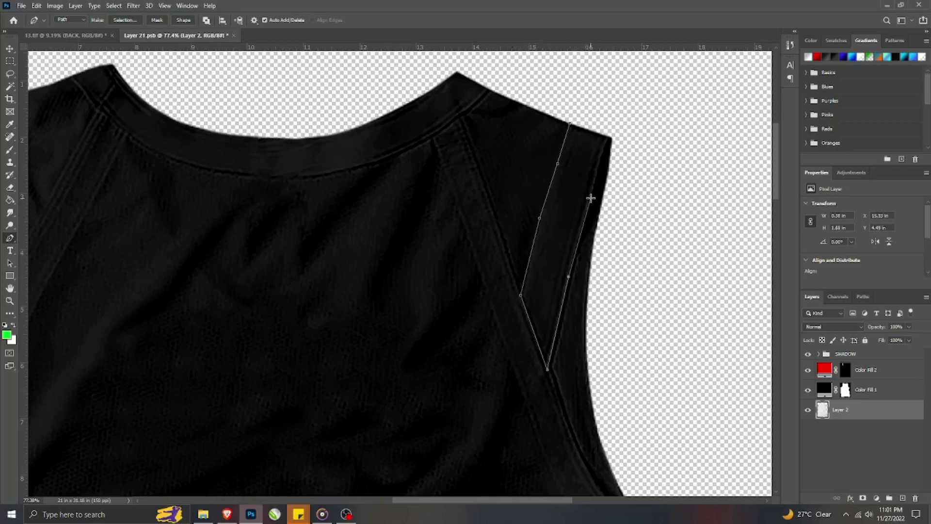
pyautogui.hotkey('ctrl', 'Return')
pyautogui.press('w')
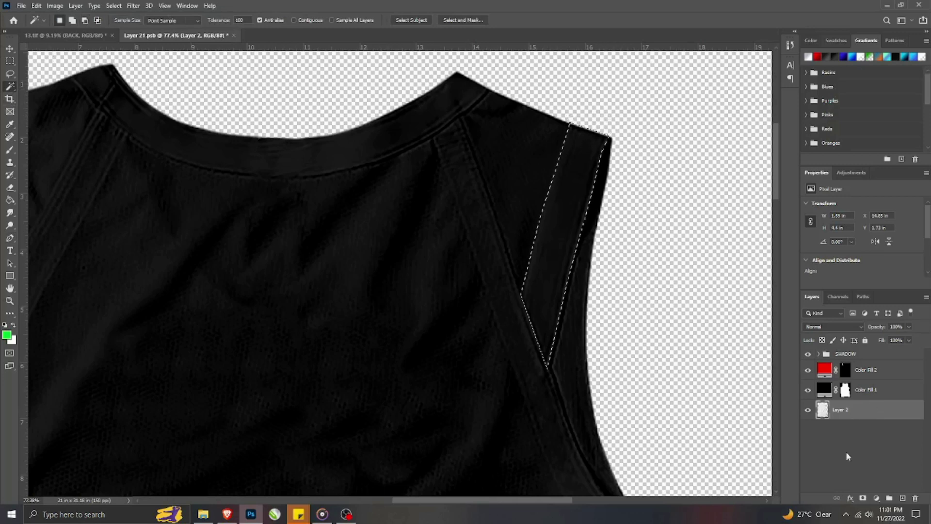
# - Add a #ff0000 Solid Color fill for the selected right armhole trim above Color Fill 2
pyautogui.click(868, 370)
pyautogui.click(876, 500)
pyautogui.click(858, 300)
pyautogui.write('ff0000')
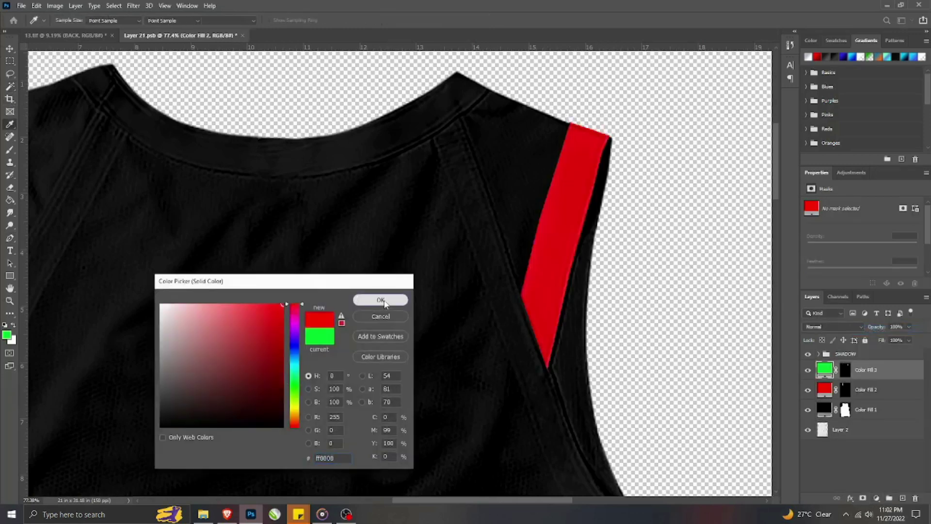
pyautogui.click(381, 300)
# - Trace the inner strip of the right armhole down to the underarm with the Pen tool and load the path as a selection
pyautogui.scroll(-2, 390, 226)
pyautogui.scroll(-2, 390, 226)
pyautogui.scroll(2, 505, 378)
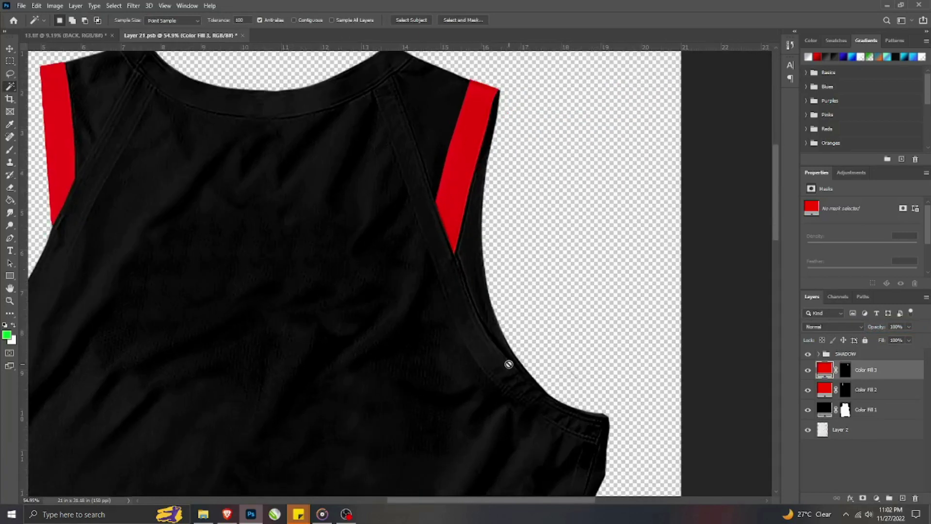
pyautogui.click(10, 237)
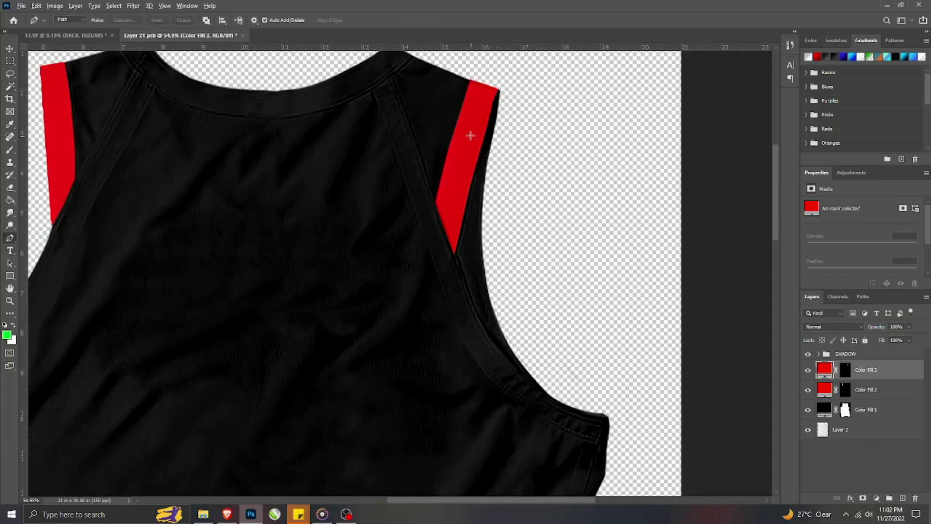
pyautogui.scroll(2, 453, 250)
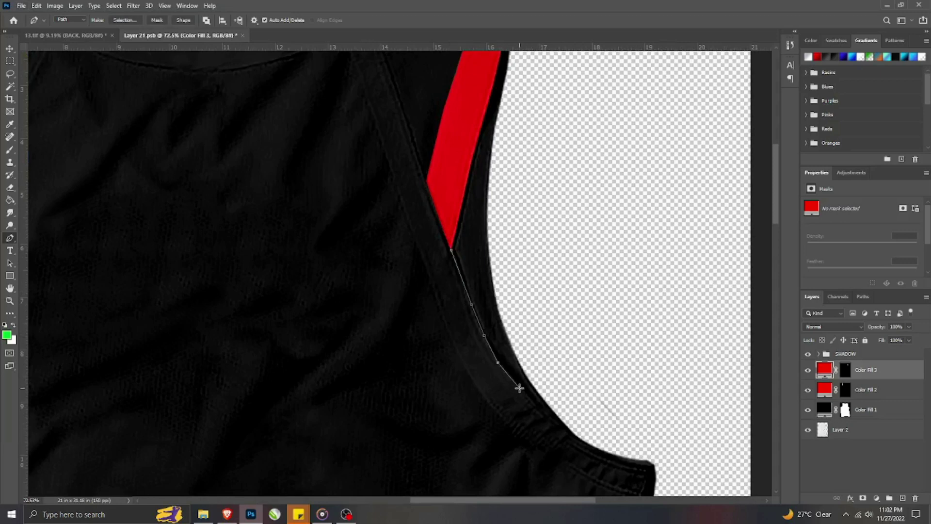
pyautogui.click(586, 441)
pyautogui.moveTo(578, 365); pyautogui.dragTo(583, 336)
pyautogui.moveTo(572, 171); pyautogui.dragTo(592, 271)
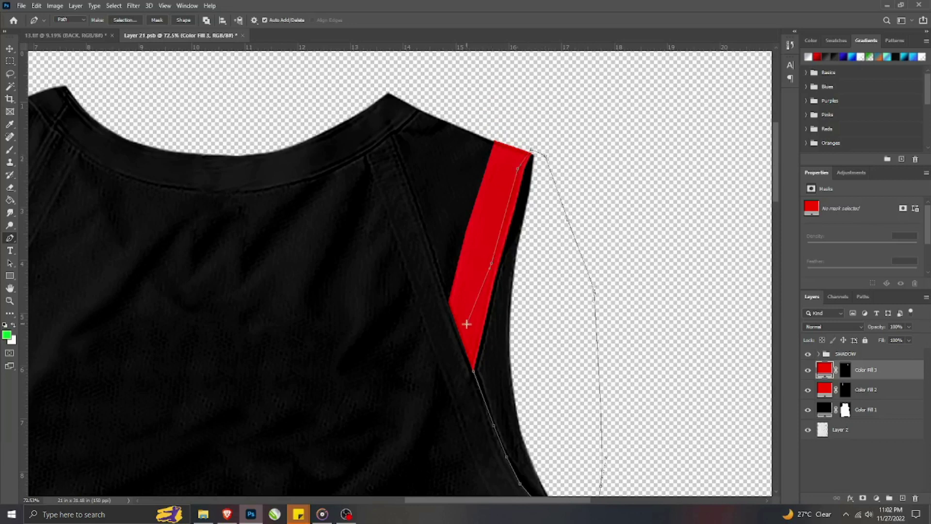
pyautogui.hotkey('ctrl', 'Return')
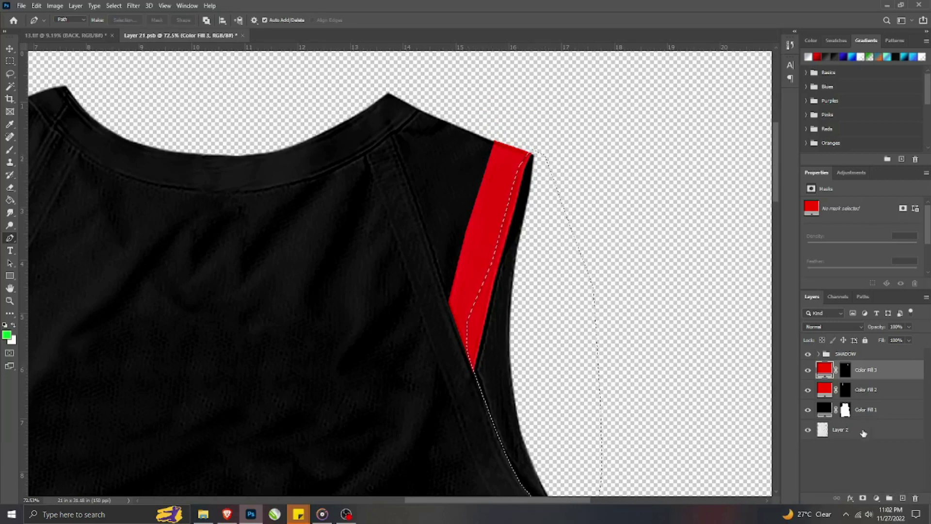
# - Limit the selection to Layer 2's fabric, add a red Solid Color fill and move it above Color Fill 1
pyautogui.click(840, 429)
pyautogui.press('w')
pyautogui.scroll(-2, 568, 331)
pyautogui.click(876, 498)
pyautogui.click(834, 298)
pyautogui.moveTo(296, 286); pyautogui.dragTo(298, 282)
pyautogui.click(371, 298)
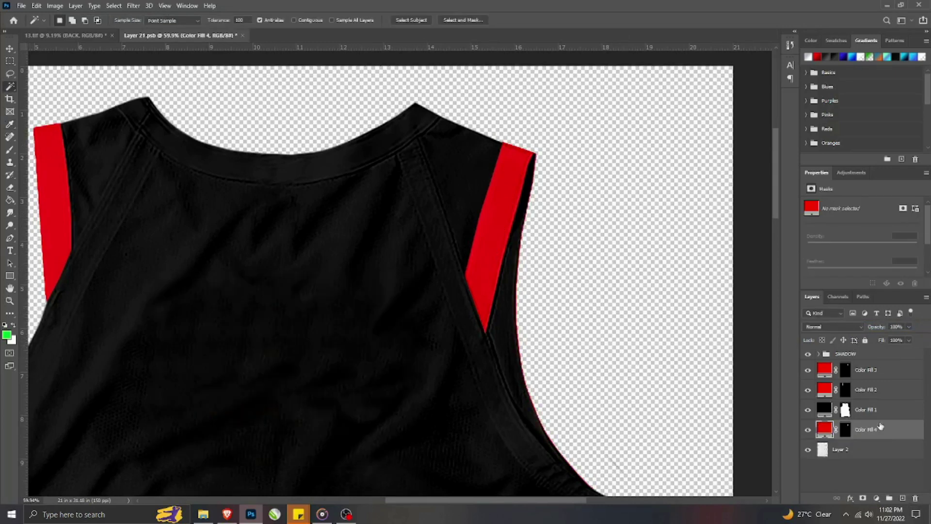
pyautogui.moveTo(875, 427); pyautogui.dragTo(869, 401)
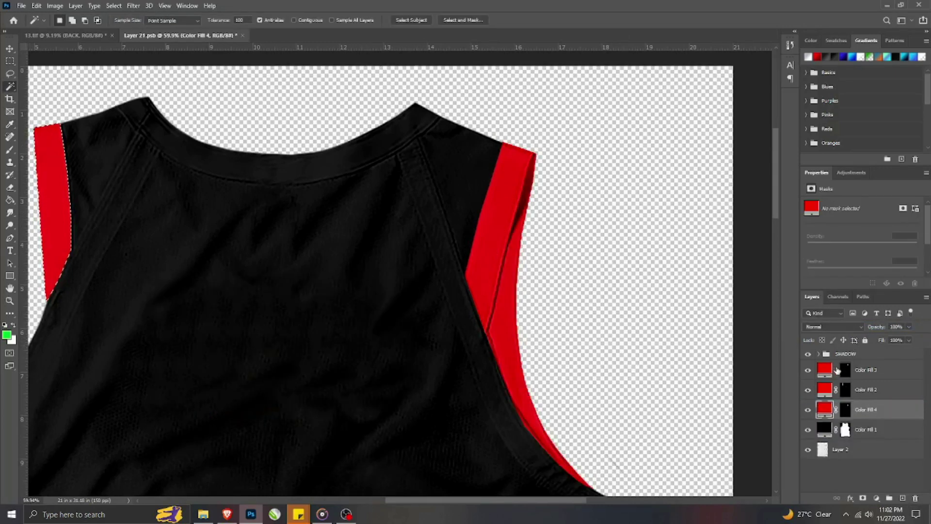
# - Remove the other armhole trim shapes from Color Fill 4's mask and clear the selection
pyautogui.click(845, 410)
pyautogui.hotkey('ctrl', 'd')
pyautogui.scroll(-5, 343, 187)
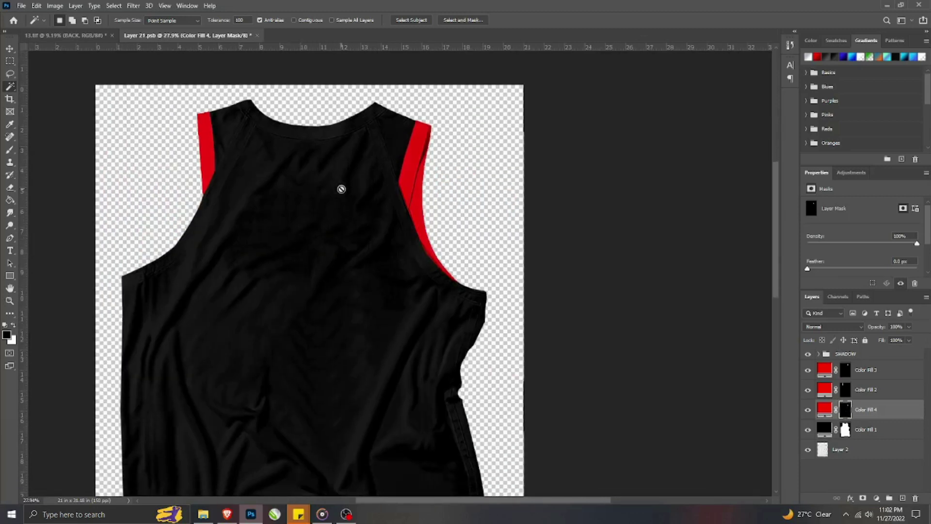
# - Trace the collar band along its lower seam with the Pen tool, carrying the path around above the neckline
pyautogui.scroll(6, 293, 119)
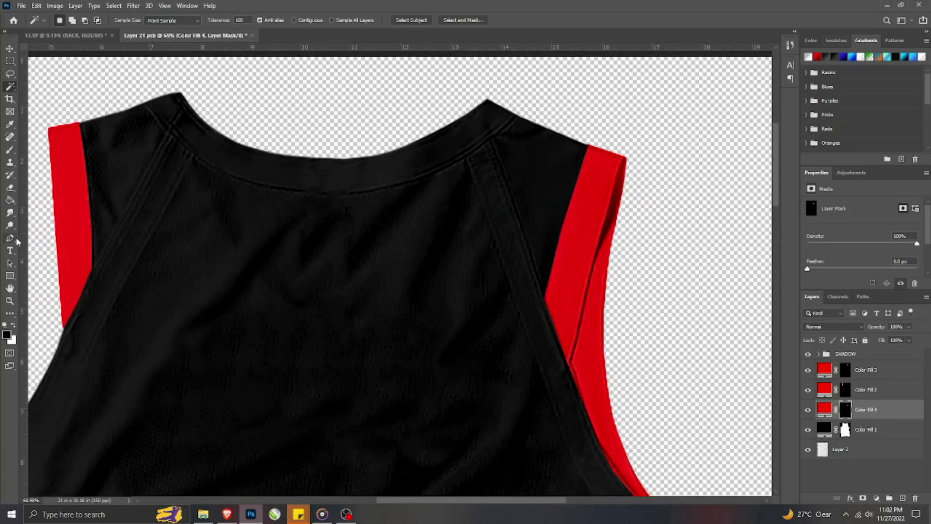
pyautogui.press('p')
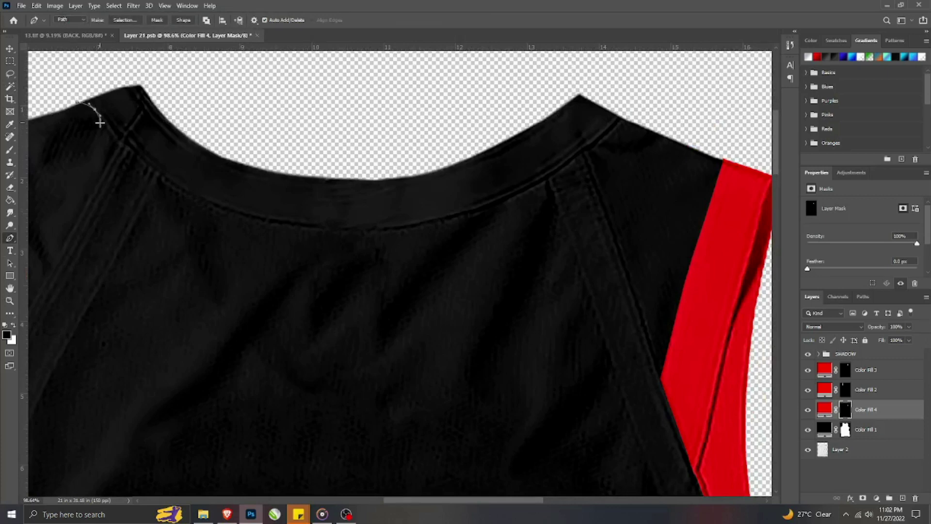
pyautogui.moveTo(273, 221); pyautogui.dragTo(359, 233)
pyautogui.hotkey('ctrl', 'z')
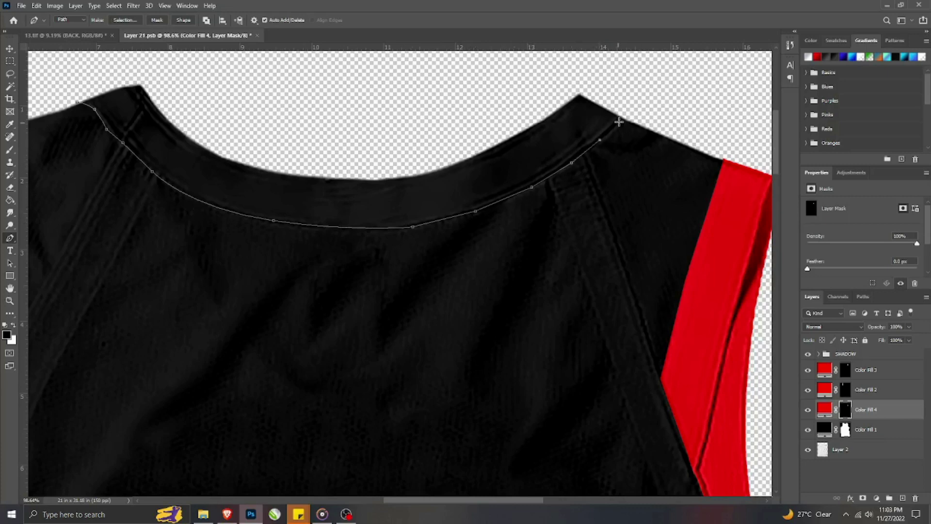
pyautogui.click(104, 57)
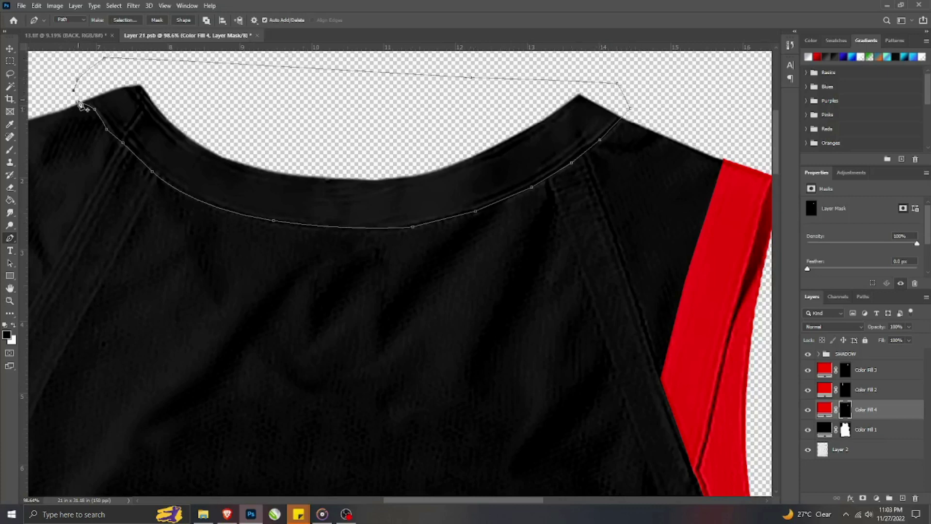
# - Straighten the collar path's starting anchor with the Convert Point tool and load the path as a selection
pyautogui.rightClick(9, 238)
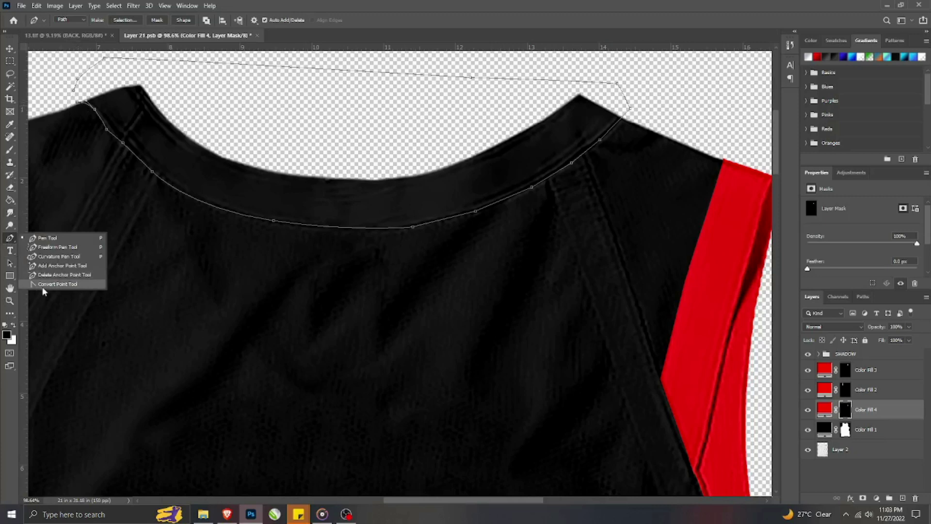
pyautogui.click(57, 283)
pyautogui.rightClick(10, 237)
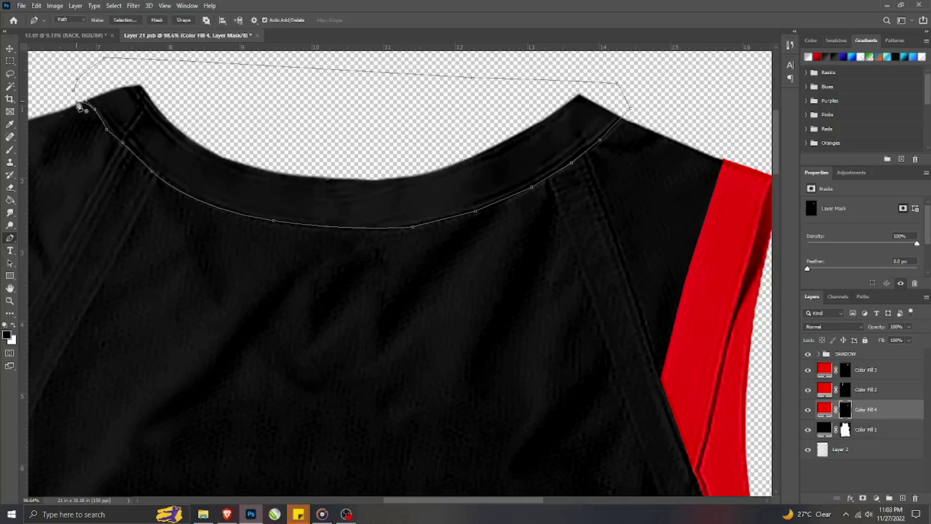
pyautogui.rightClick(10, 238)
pyautogui.click(53, 290)
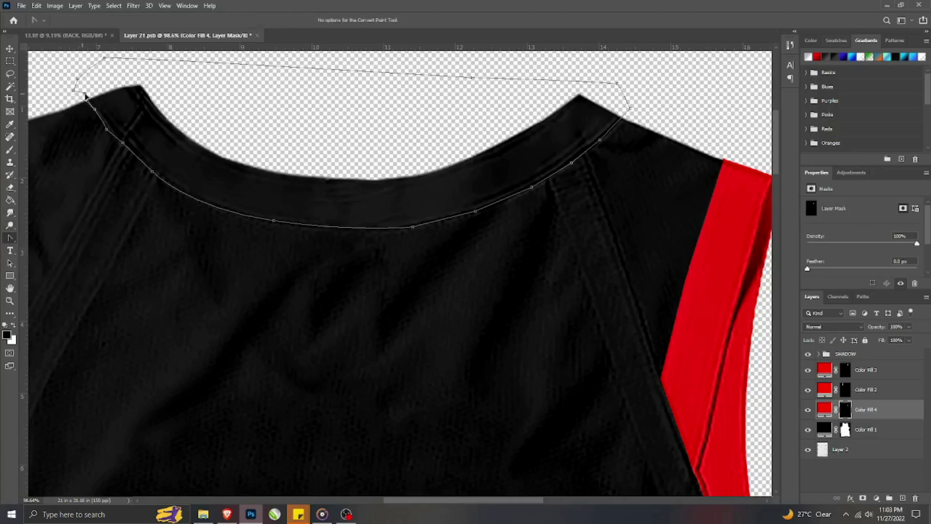
pyautogui.click(8, 48)
pyautogui.hotkey('ctrl', 'Return')
# - Subtract the empty area outside Layer 2 from the collar selection and add a red Solid Color fill above Color Fill 1
pyautogui.click(9, 87)
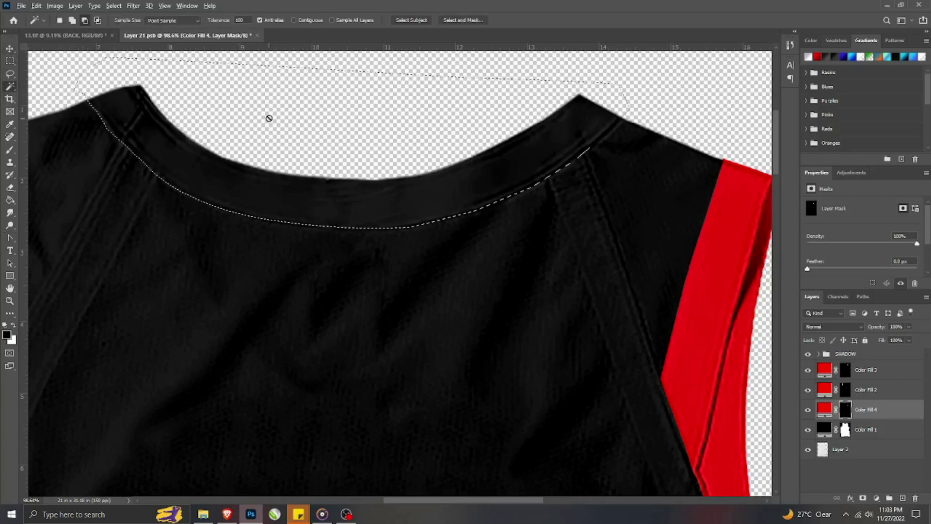
pyautogui.click(863, 449)
pyautogui.keyDown('alt'); pyautogui.click(437, 116); pyautogui.keyUp('alt')
pyautogui.click(887, 432)
pyautogui.click(876, 498)
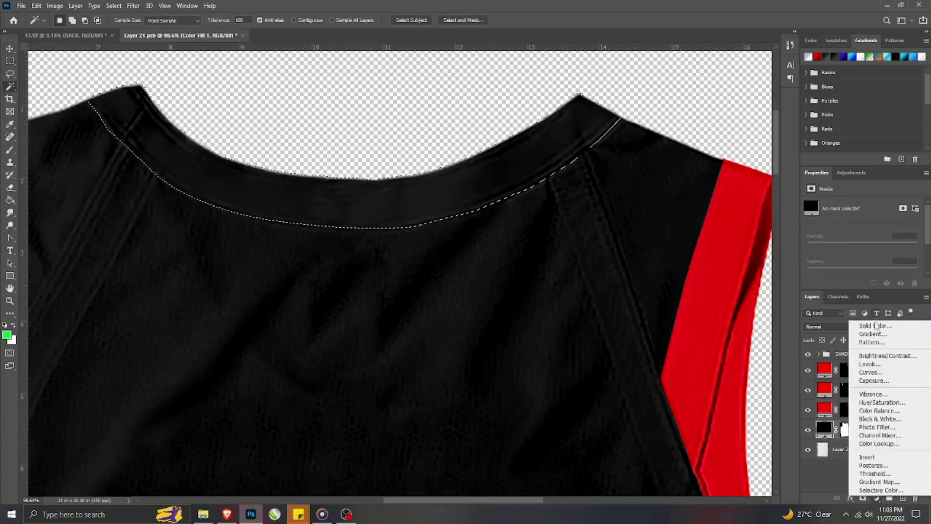
pyautogui.click(871, 325)
pyautogui.click(705, 291)
pyautogui.click(400, 303)
# - Select the SHADOW group, lock it and keep it collapsed
pyautogui.scroll(-10, 339, 148)
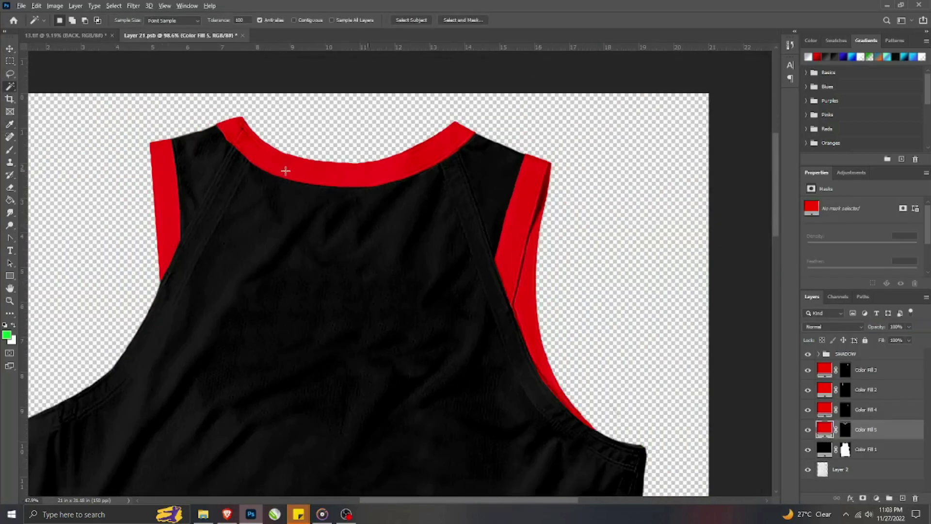
pyautogui.scroll(-1, 283, 227)
pyautogui.press('v')
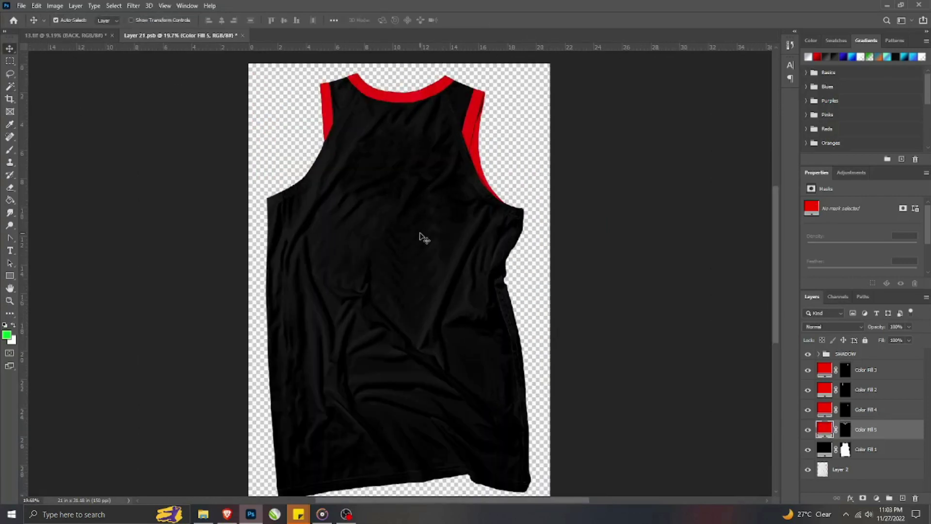
pyautogui.click(425, 237)
pyautogui.click(818, 354)
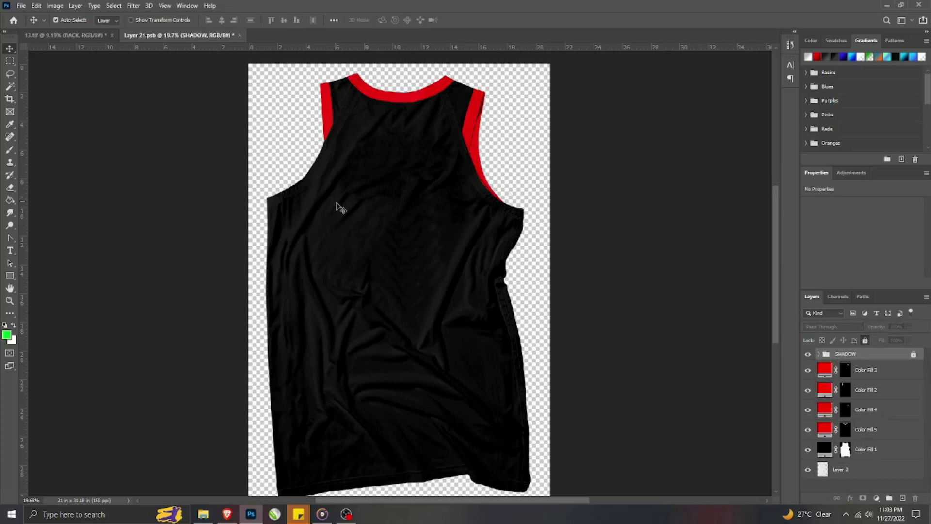
# - Duplicate Color Fill 1 and remove the red collar and armhole trim shapes from the copy's mask
pyautogui.scroll(-1, 333, 202)
pyautogui.click(862, 450)
pyautogui.hotkey('ctrl', 'j')
pyautogui.keyDown('ctrl'); pyautogui.click(845, 409); pyautogui.keyUp('ctrl')
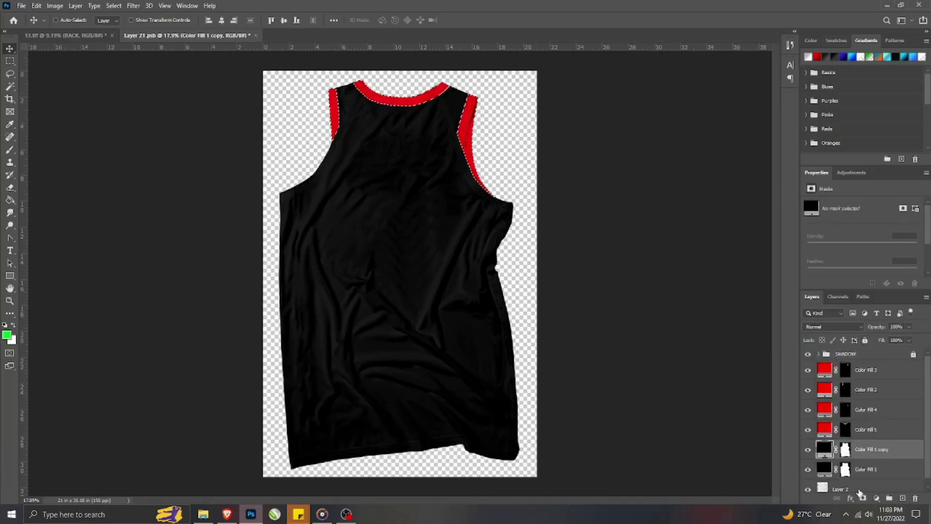
pyautogui.click(844, 450)
pyautogui.hotkey('ctrl', 'd')
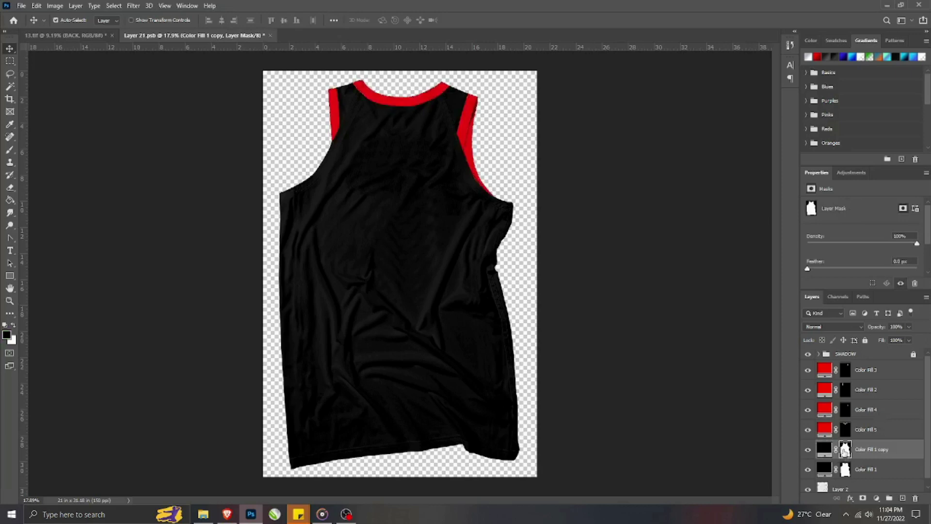
# - Group all the red and black color fills, including Color Fill 1, and name the group COLOR PARTS
pyautogui.keyDown('shift'); pyautogui.click(884, 375); pyautogui.keyUp('shift')
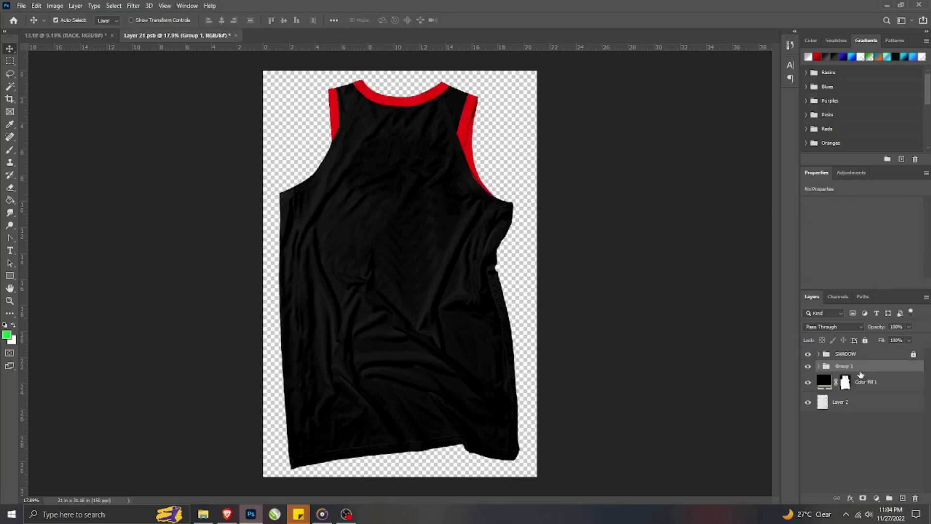
pyautogui.keyDown('shift'); pyautogui.click(873, 469); pyautogui.keyUp('shift')
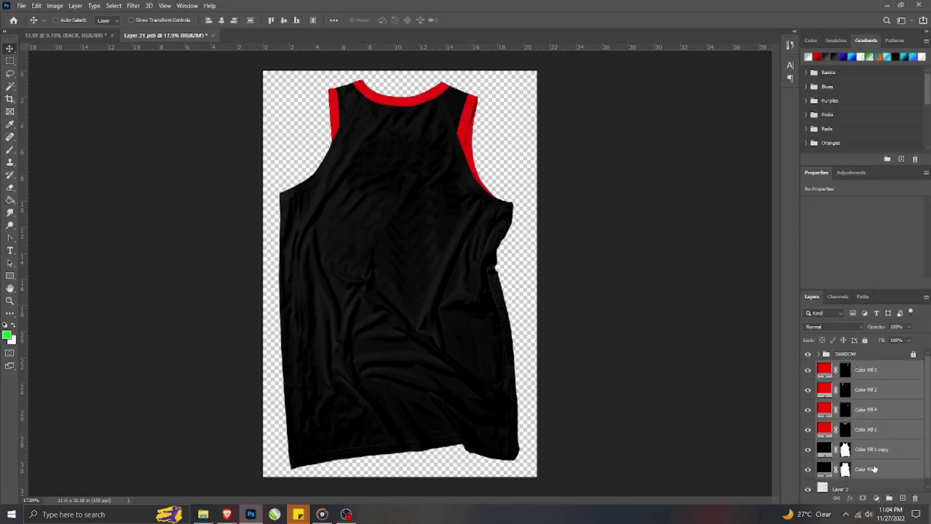
pyautogui.hotkey('ctrl', 'g')
pyautogui.doubleClick(839, 367)
pyautogui.write('COLOR PARTS')
pyautogui.press('Return')
# - Duplicate the COLOR PARTS group and name the copy SMART OBJECT
pyautogui.hotkey('ctrl', 'j')
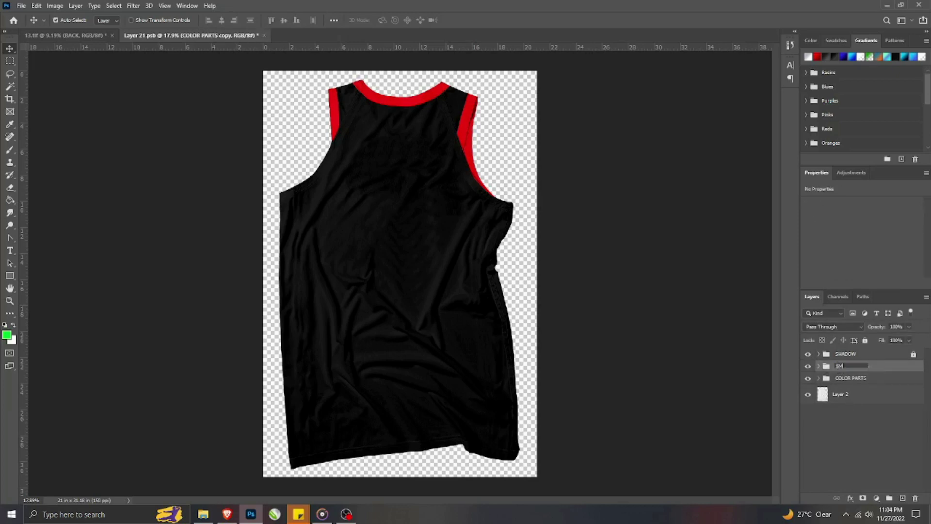
pyautogui.write('CT')
pyautogui.click(905, 437)
# - Arrange the open documents in two vertical panes, with the back jersey contents beside the main mockup
pyautogui.click(187, 5)
pyautogui.moveTo(209, 14)
pyautogui.click(304, 45)
pyautogui.click(572, 265)
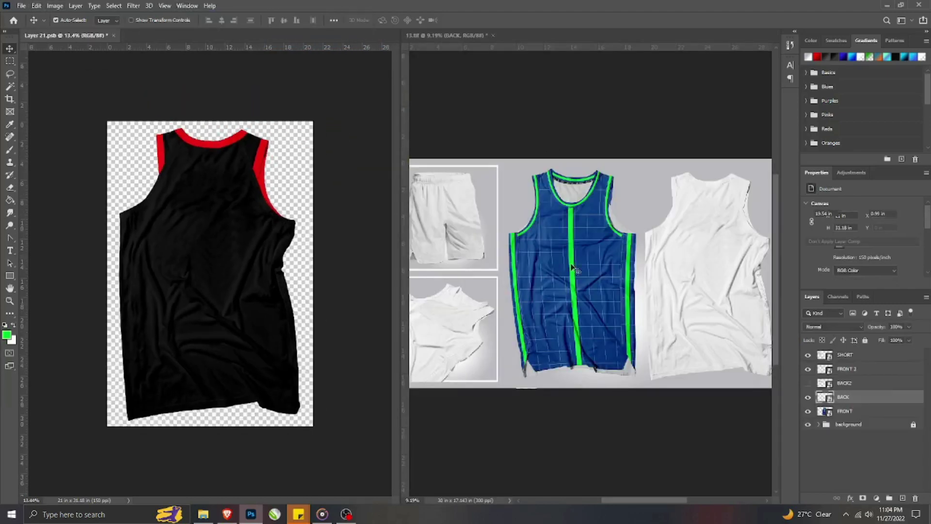
# - Open the FRONT smart object's Rectangle 1 contents and copy the blue grid artwork into the back jersey above Color Fill 1 copy
pyautogui.doubleClick(830, 411)
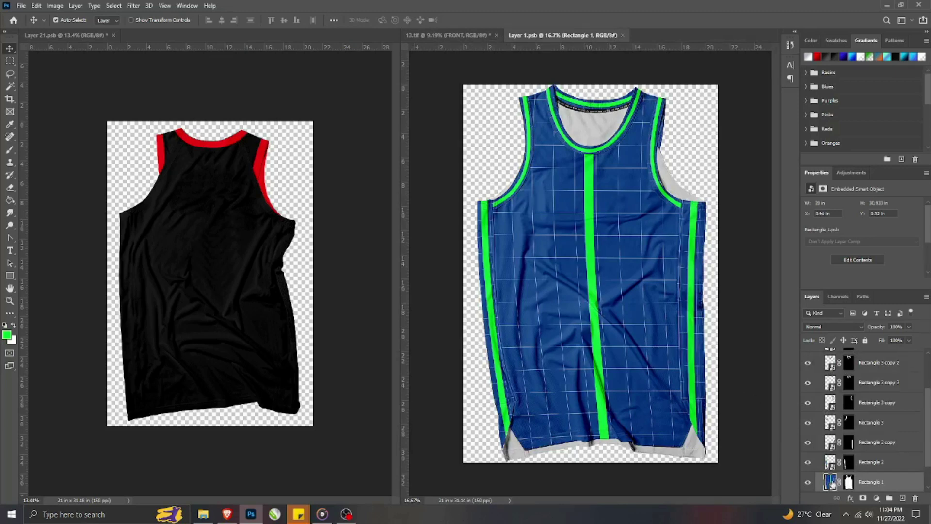
pyautogui.doubleClick(831, 482)
pyautogui.click(217, 325)
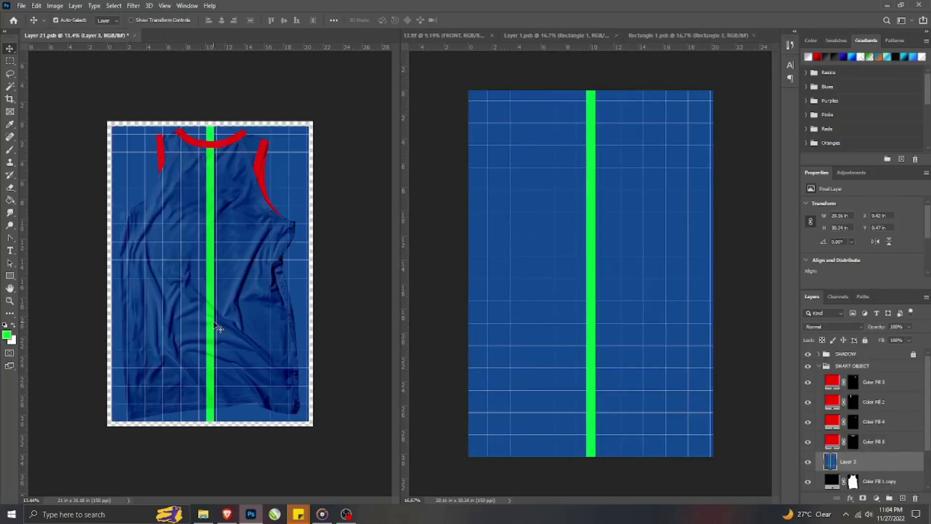
# - Convert the pasted grid layer to a smart object and warp its corners, sides and green centre stripe to follow the back jersey's shape
pyautogui.rightClick(881, 467)
pyautogui.click(826, 190)
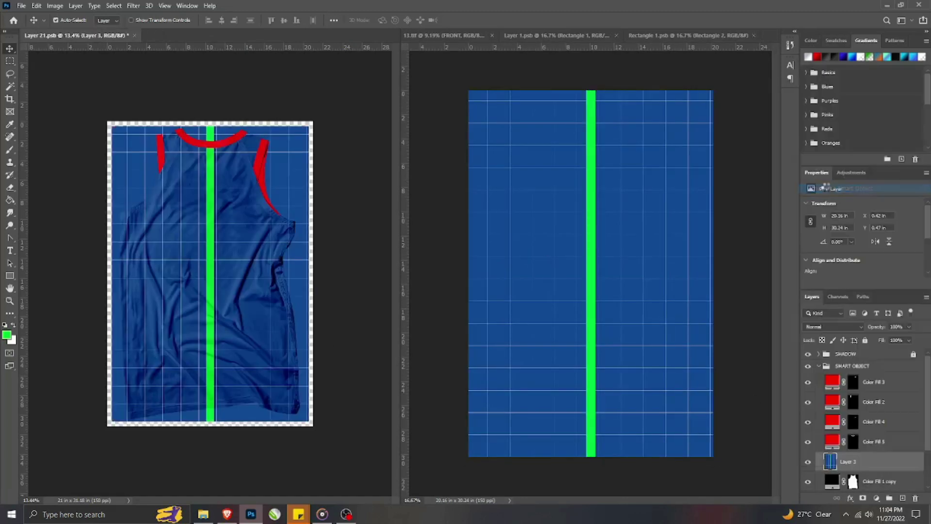
pyautogui.rightClick(173, 266)
pyautogui.click(223, 370)
pyautogui.moveTo(111, 425); pyautogui.dragTo(123, 426)
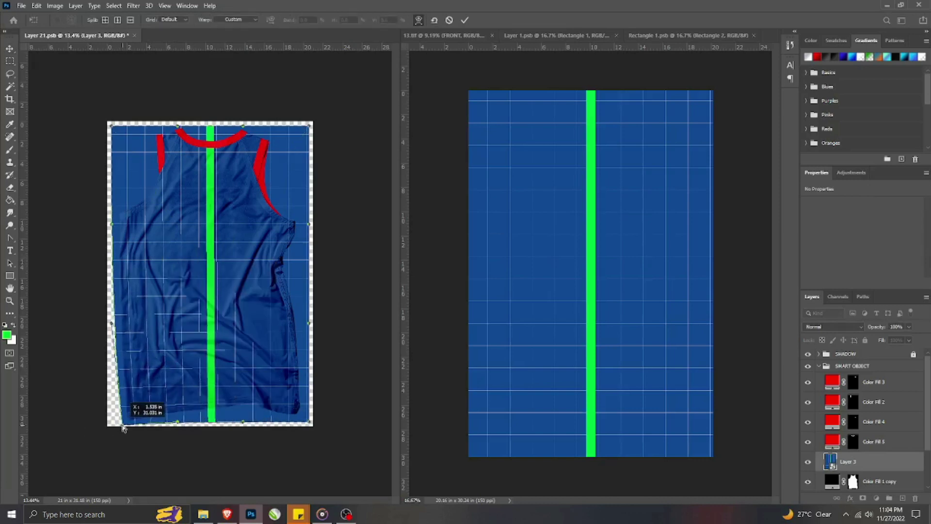
pyautogui.moveTo(310, 422); pyautogui.dragTo(320, 423)
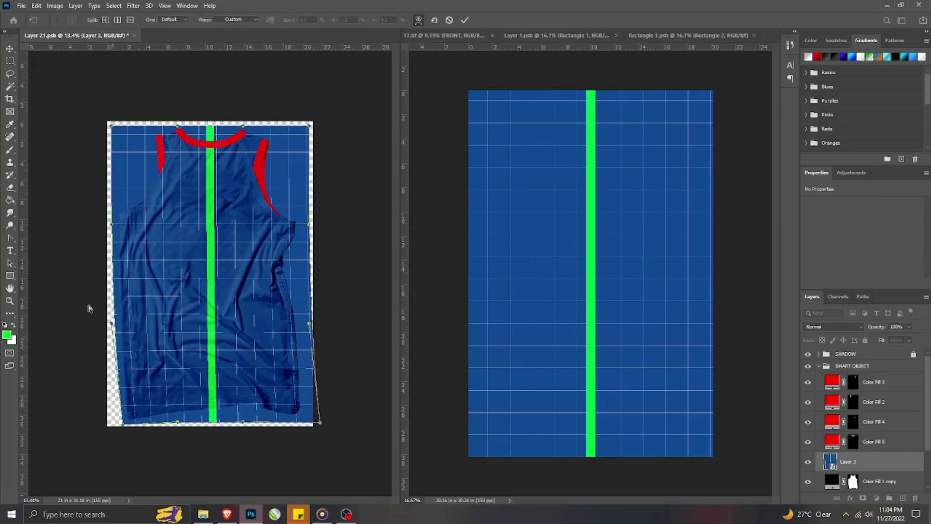
pyautogui.moveTo(112, 127); pyautogui.dragTo(115, 127)
pyautogui.moveTo(320, 423); pyautogui.dragTo(314, 423)
pyautogui.moveTo(309, 325); pyautogui.dragTo(303, 317)
pyautogui.moveTo(308, 225); pyautogui.dragTo(304, 227)
pyautogui.moveTo(308, 127); pyautogui.dragTo(312, 127)
pyautogui.moveTo(115, 127); pyautogui.dragTo(116, 127)
pyautogui.moveTo(213, 260); pyautogui.dragTo(207, 260)
pyautogui.moveTo(243, 422); pyautogui.dragTo(216, 413)
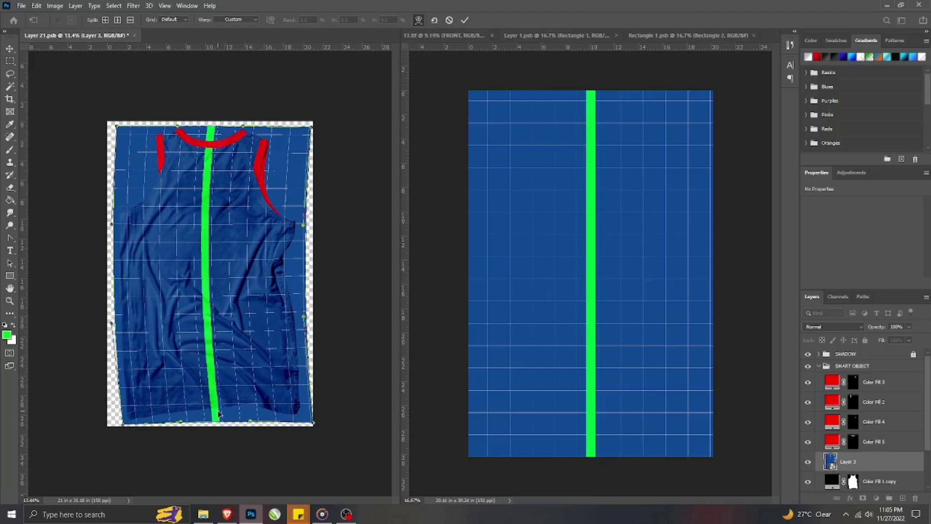
pyautogui.click(465, 20)
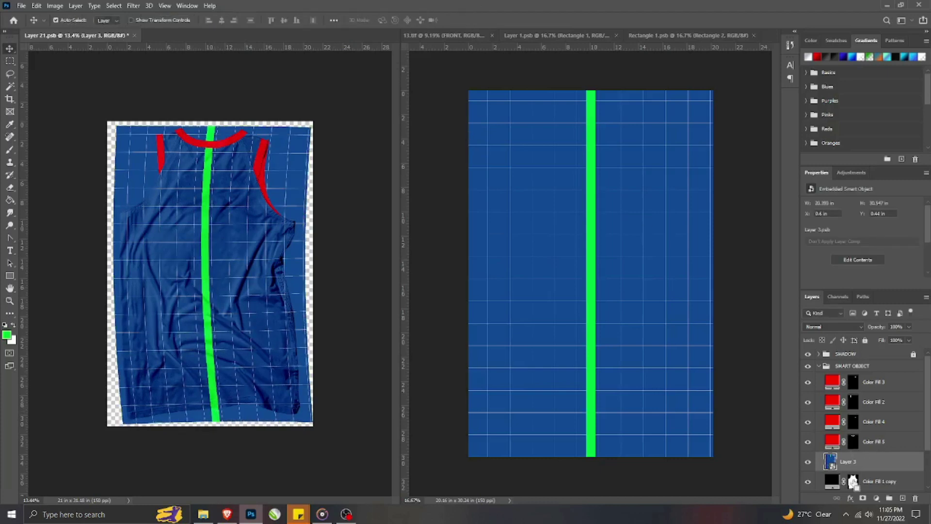
# - Mask Layer 3 with the body shape from Color Fill 1 copy and delete both black color fills from the SMART OBJECT group
pyautogui.keyDown('ctrl'); pyautogui.click(853, 482); pyautogui.keyUp('ctrl')
pyautogui.click(863, 498)
pyautogui.click(876, 480)
pyautogui.press('Delete')
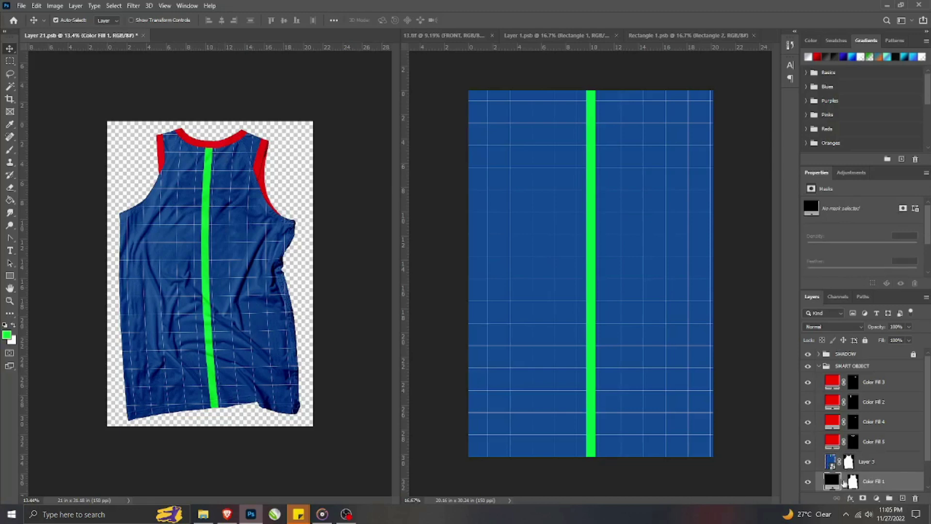
pyautogui.press('Delete')
# - Warp the lower edge and bottom corners of Layer 3 so the grid follows the back jersey's slanted hem
pyautogui.click(839, 462)
pyautogui.hotkey('ctrl', 't')
pyautogui.rightClick(206, 334)
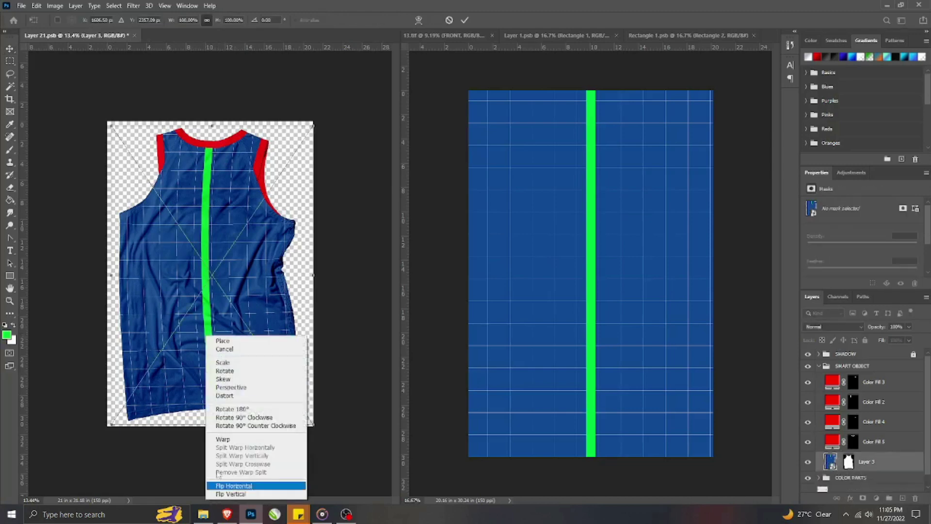
pyautogui.click(231, 440)
pyautogui.moveTo(252, 419); pyautogui.dragTo(250, 411)
pyautogui.moveTo(313, 423); pyautogui.dragTo(312, 422)
pyautogui.moveTo(250, 405); pyautogui.dragTo(251, 403)
pyautogui.moveTo(180, 422); pyautogui.dragTo(184, 417)
pyautogui.moveTo(124, 424); pyautogui.dragTo(121, 429)
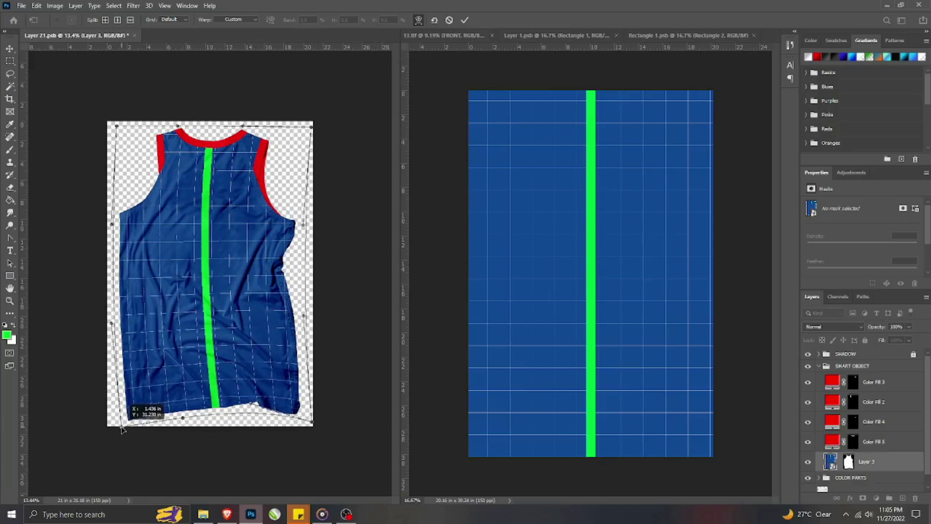
pyautogui.click(461, 20)
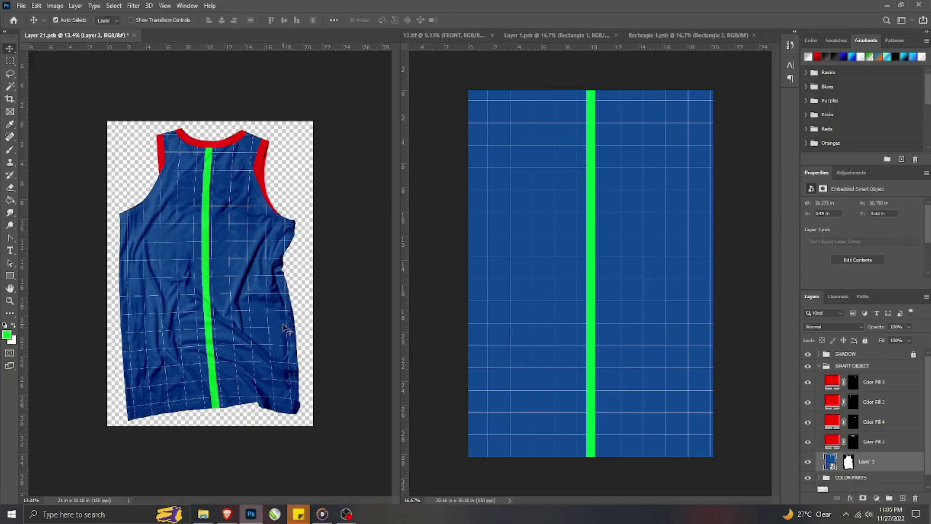
# - Refine the warp inside Layer 3 so the grid lines follow the jersey fabric more closely
pyautogui.hotkey('ctrl', 't')
pyautogui.rightClick(224, 310)
pyautogui.click(240, 378)
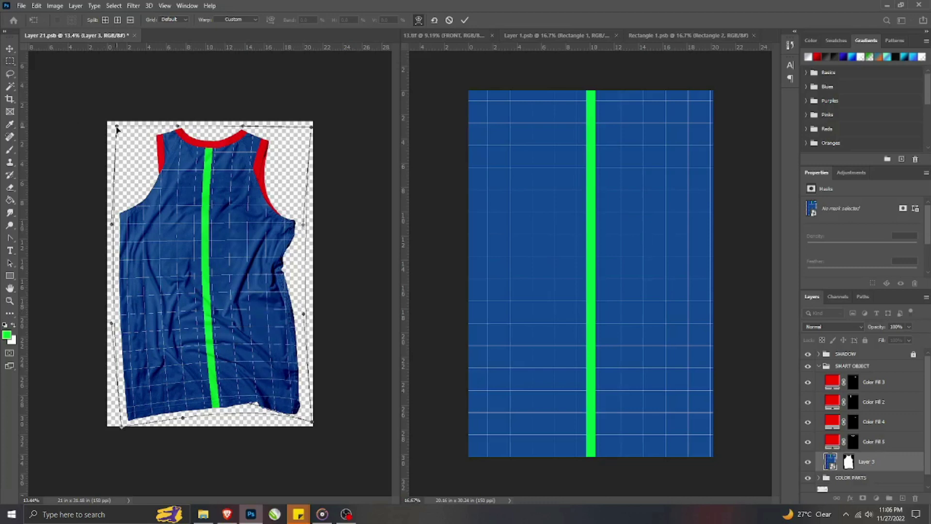
pyautogui.click(466, 20)
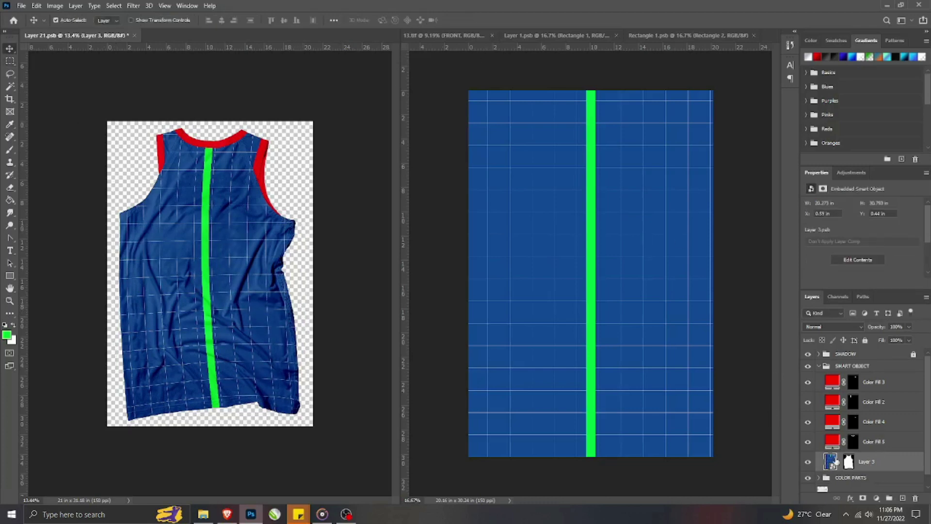
# - Close the Rectangle 1 contents and copy the striped grid strip from the front jersey's Rectangle 3 smart object into the back jersey
pyautogui.click(754, 35)
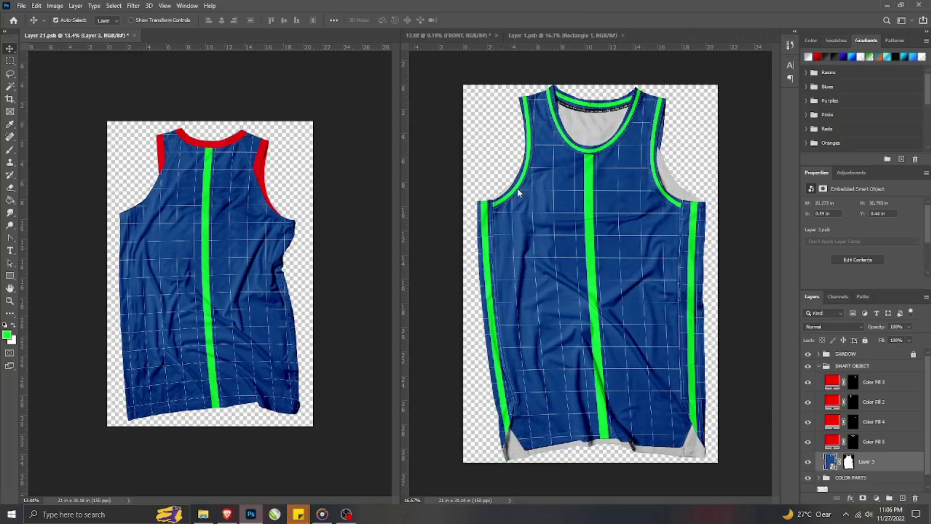
pyautogui.click(518, 193)
pyautogui.doubleClick(832, 426)
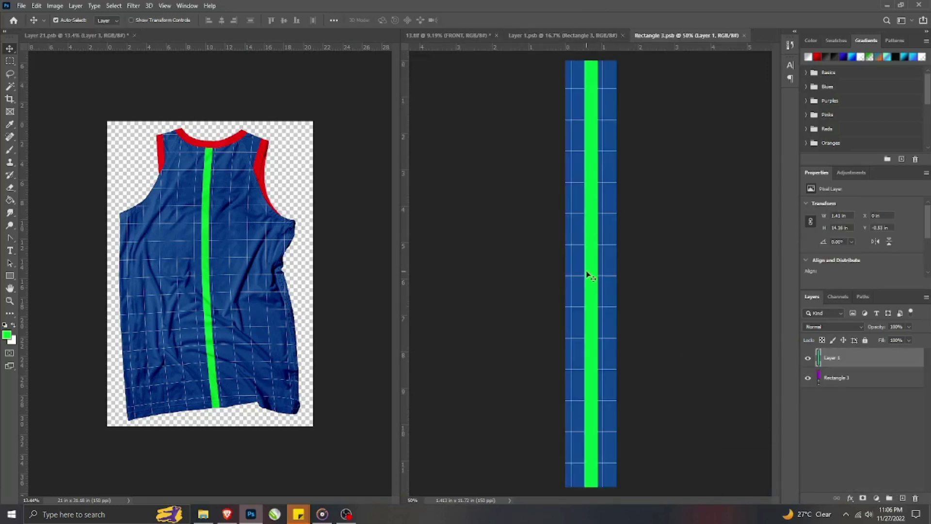
pyautogui.click(197, 247)
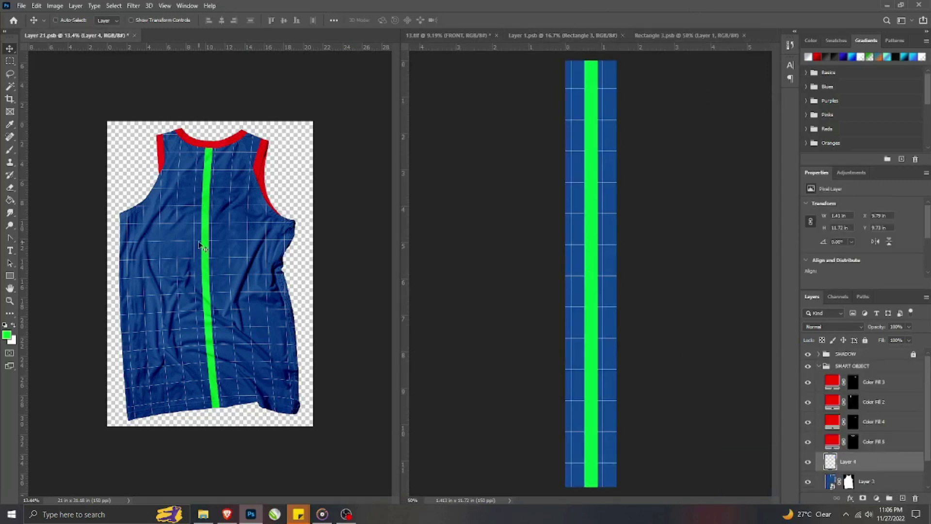
pyautogui.click(744, 35)
# - Place the strip near the left armhole as a smart object with two duplicates
pyautogui.moveTo(216, 246); pyautogui.dragTo(177, 209)
pyautogui.rightClick(877, 466)
pyautogui.click(834, 190)
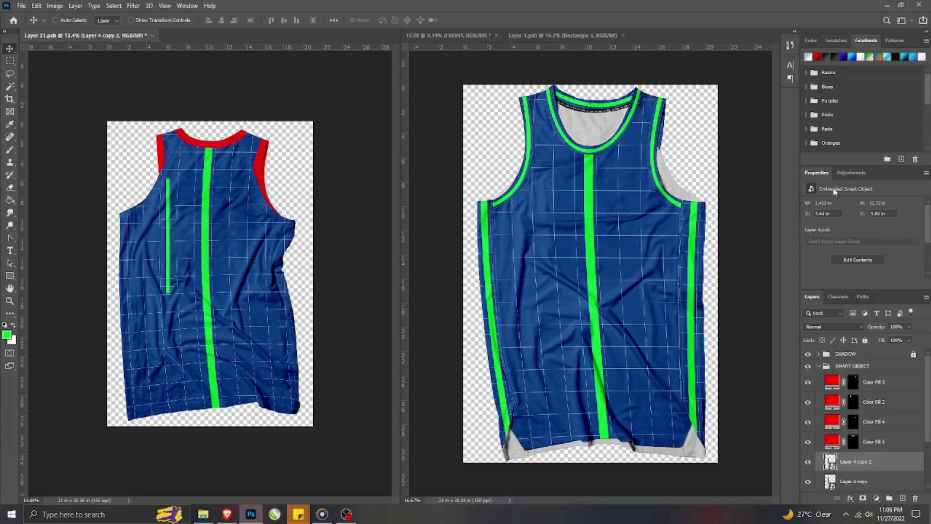
# - Try to fit Layer 4 along the left armhole trim by moving and tilting it with its two copies hidden
pyautogui.scroll(-2, 899, 395)
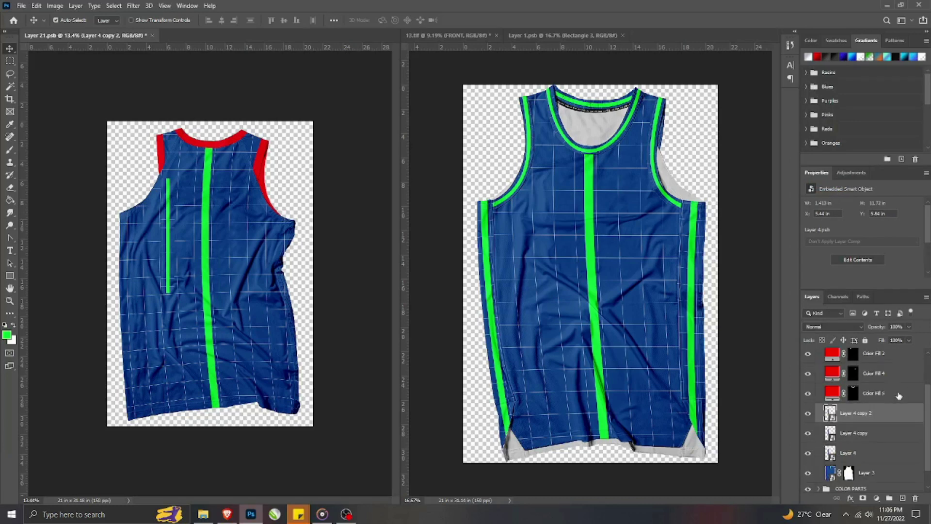
pyautogui.moveTo(806, 415); pyautogui.dragTo(808, 433)
pyautogui.click(846, 448)
pyautogui.hotkey('ctrl', 't')
pyautogui.hotkey('ctrl', '0')
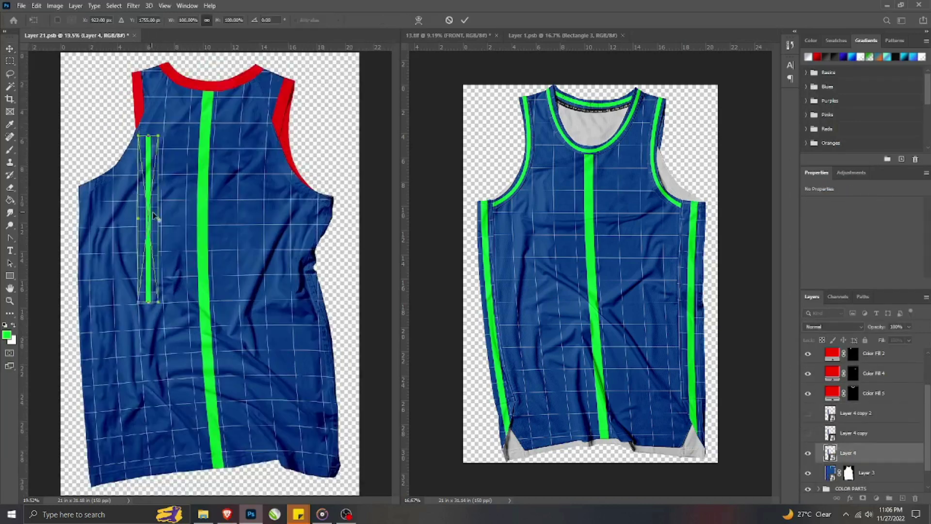
pyautogui.moveTo(148, 182); pyautogui.dragTo(130, 92)
pyautogui.scroll(4, 127, 91)
pyautogui.moveTo(135, 201); pyautogui.dragTo(145, 202)
pyautogui.moveTo(165, 283); pyautogui.dragTo(174, 286)
pyautogui.moveTo(153, 260); pyautogui.dragTo(160, 260)
pyautogui.press('Return')
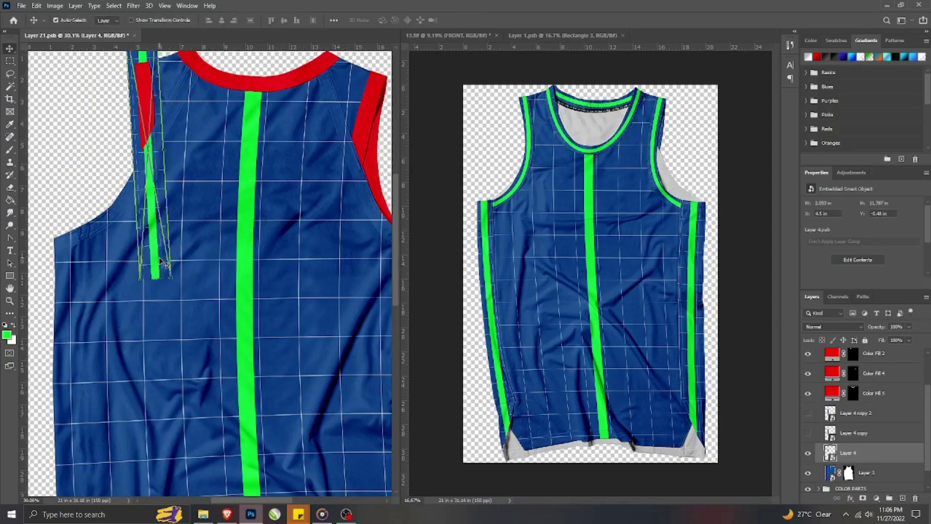
pyautogui.scroll(-2, 146, 265)
pyautogui.hotkey('ctrl', 'z')
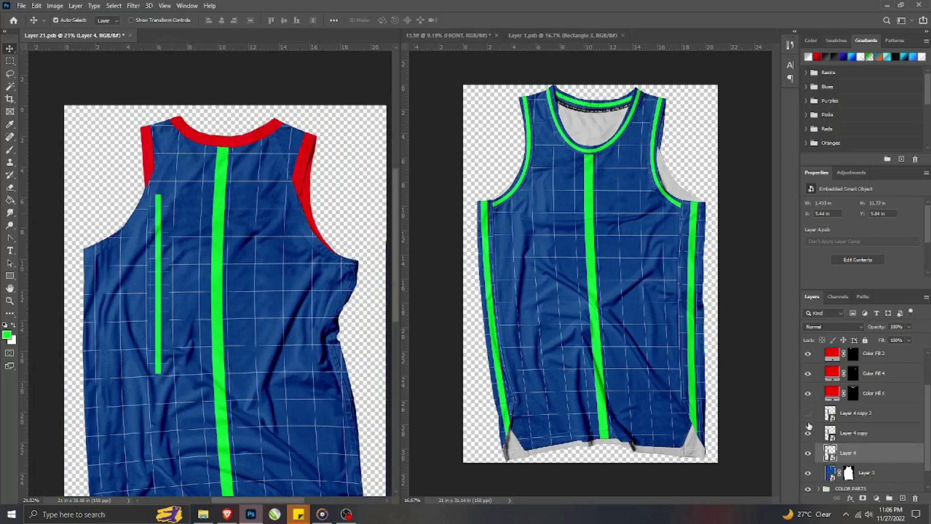
# - Scale Layer 4 and its two copies together to about 10 in high
pyautogui.keyDown('shift'); pyautogui.click(849, 433); pyautogui.keyUp('shift')
pyautogui.keyDown('shift'); pyautogui.click(854, 413); pyautogui.keyUp('shift')
pyautogui.hotkey('ctrl', 't')
pyautogui.moveTo(158, 374); pyautogui.dragTo(154, 347)
pyautogui.press('Return')
# - Hide the duplicate strip layers above Layer 4
pyautogui.click(855, 413)
pyautogui.click(807, 433)
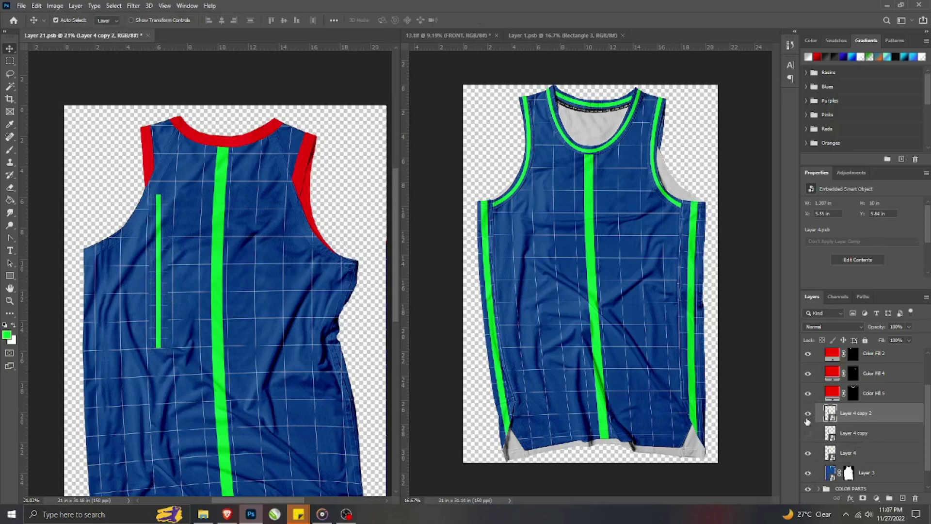
# - Hide the Layer 4 copy 2 stripe, then move the Layer 4 stripe over the left armhole trim and rotate it about -5.8°
pyautogui.click(808, 413)
pyautogui.click(848, 453)
pyautogui.hotkey('ctrl', 't')
pyautogui.moveTo(158, 264); pyautogui.dragTo(148, 171)
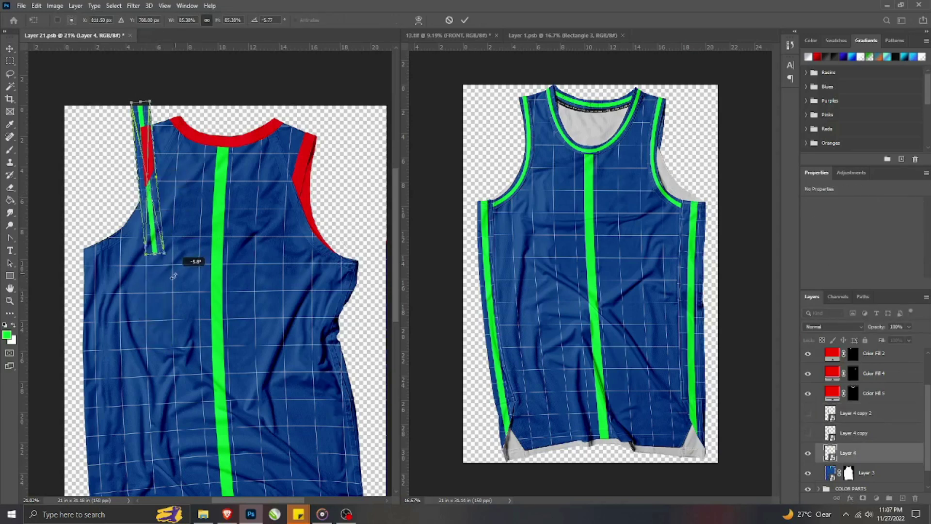
pyautogui.press('Return')
# - Bring Layer 4 and its two copies above the red color fill layers
pyautogui.keyDown('shift'); pyautogui.click(861, 433); pyautogui.keyUp('shift')
pyautogui.keyDown('shift'); pyautogui.click(863, 416); pyautogui.keyUp('shift')
pyautogui.hotkey('ctrl', 'shift', ']')
# - Mask the Layer 4 stripe to the left armhole trim with the mask unlinked, and delete the red fill of that trim
pyautogui.click(817, 397)
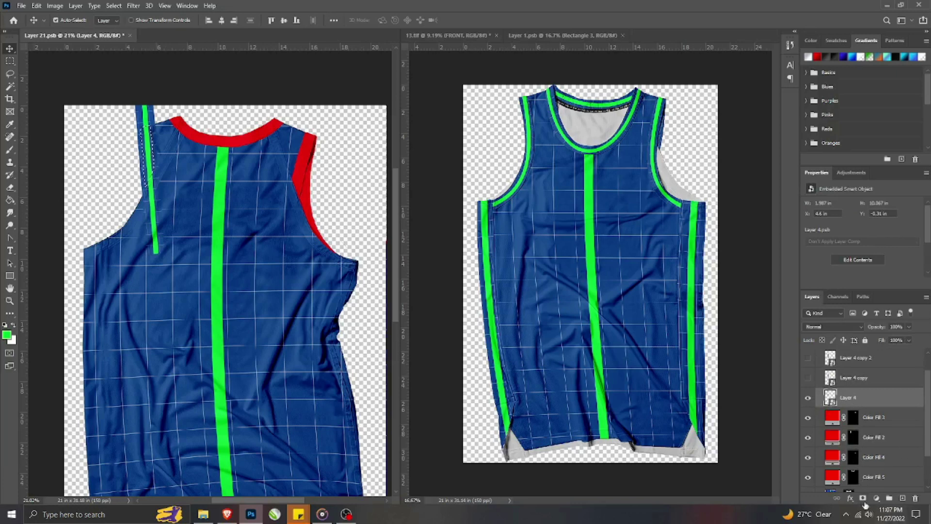
pyautogui.click(863, 499)
pyautogui.click(869, 428)
pyautogui.press('Delete')
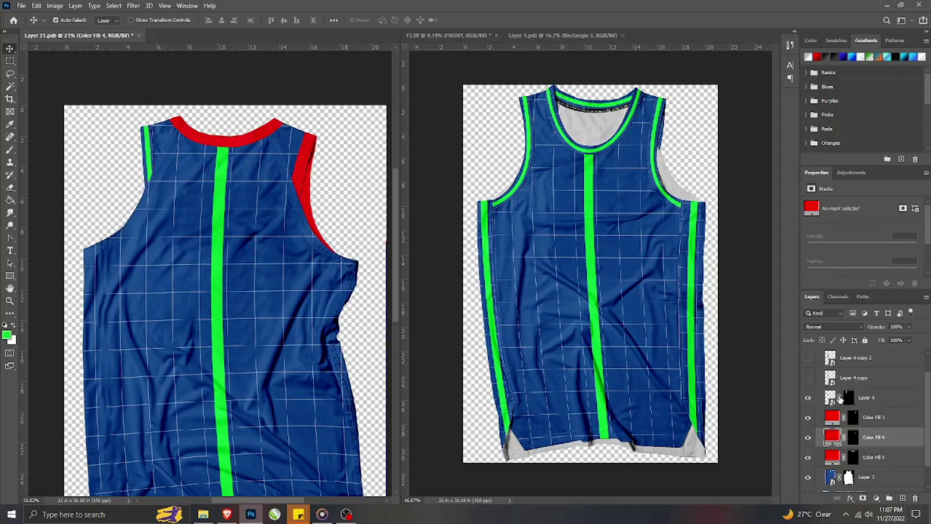
pyautogui.click(849, 397)
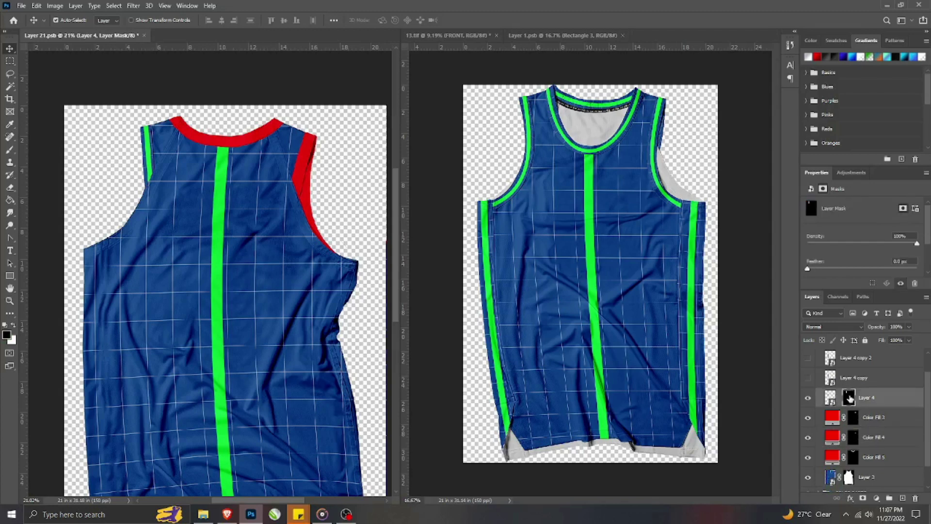
pyautogui.click(830, 398)
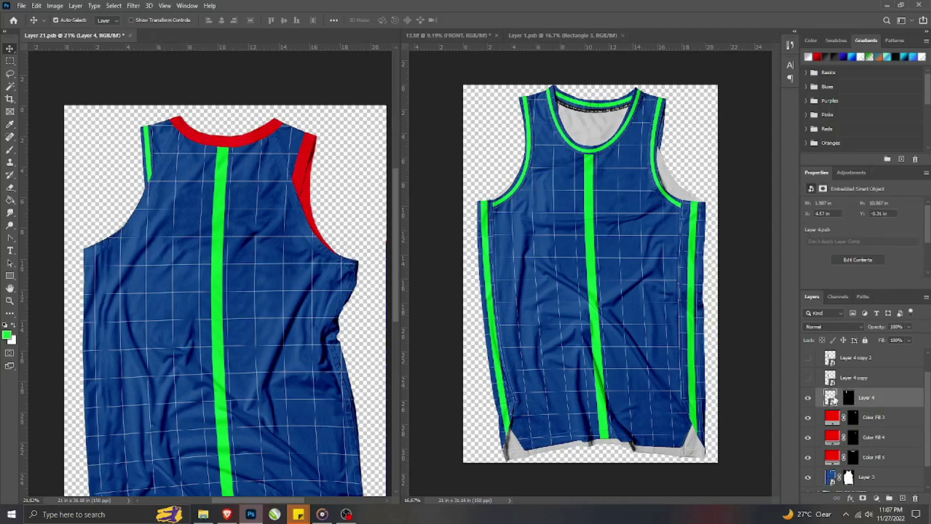
# - Show Layer 4 copy and flip, move and rotate its stripe to follow the right armhole trim
pyautogui.click(808, 378)
pyautogui.click(854, 378)
pyautogui.hotkey('ctrl', 't')
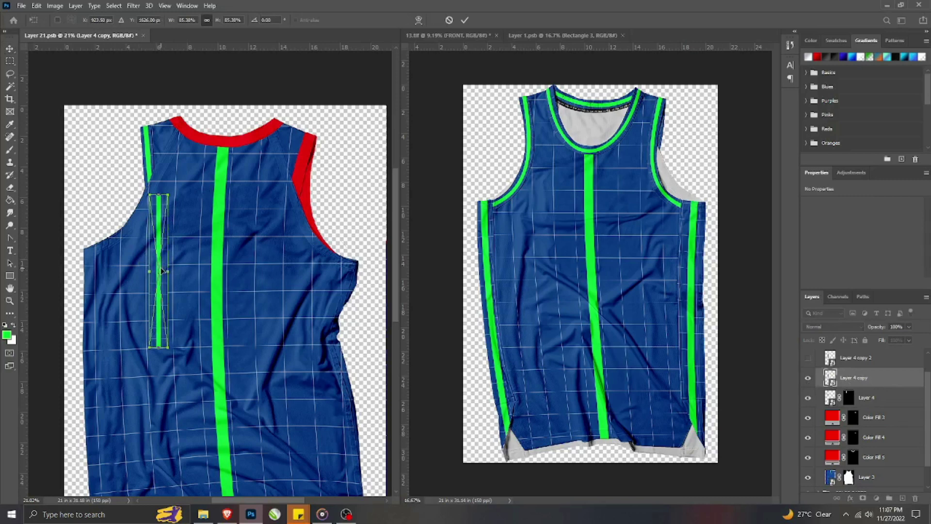
pyautogui.moveTo(162, 270); pyautogui.dragTo(278, 200)
pyautogui.rightClick(278, 200)
pyautogui.click(303, 359)
pyautogui.moveTo(297, 117); pyautogui.dragTo(317, 126)
pyautogui.press('Return')
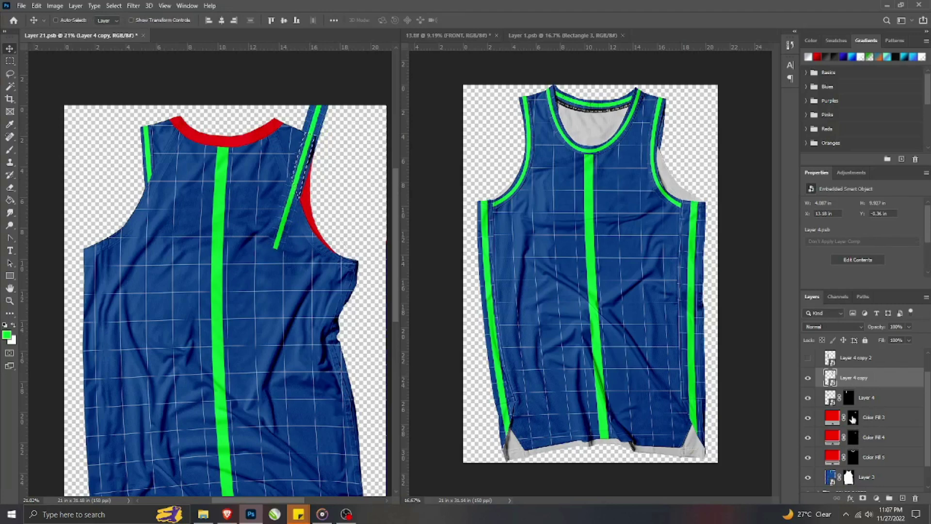
# - Mask the Layer 4 copy stripe to the shape of the right armhole trim
pyautogui.click(862, 499)
pyautogui.scroll(4, 313, 168)
pyautogui.scroll(-4, 294, 239)
# - Recolor the red Color Fill 4 at the right armhole with the blue sampled from the Rectangle 3.psb artwork, and close that artwork
pyautogui.click(567, 282)
pyautogui.doubleClick(833, 456)
pyautogui.click(300, 232)
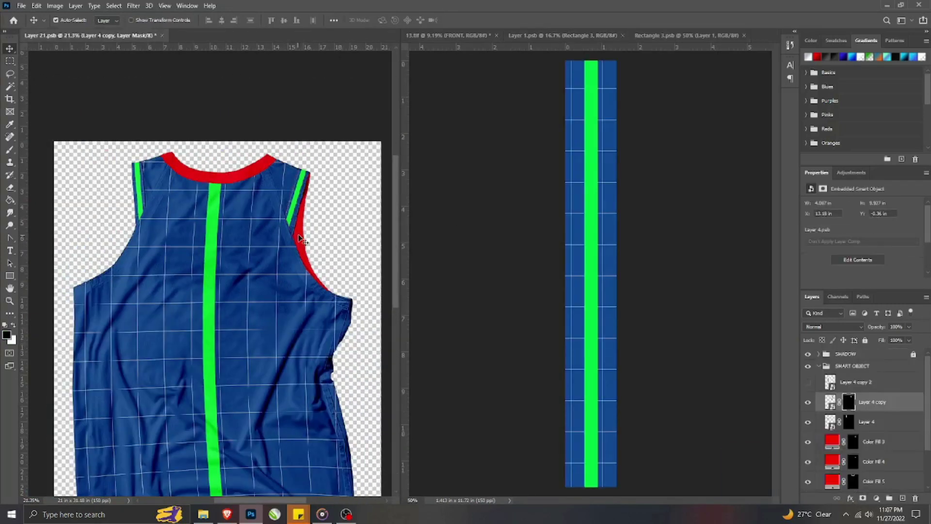
pyautogui.click(299, 232)
pyautogui.doubleClick(831, 459)
pyautogui.click(612, 222)
pyautogui.click(380, 302)
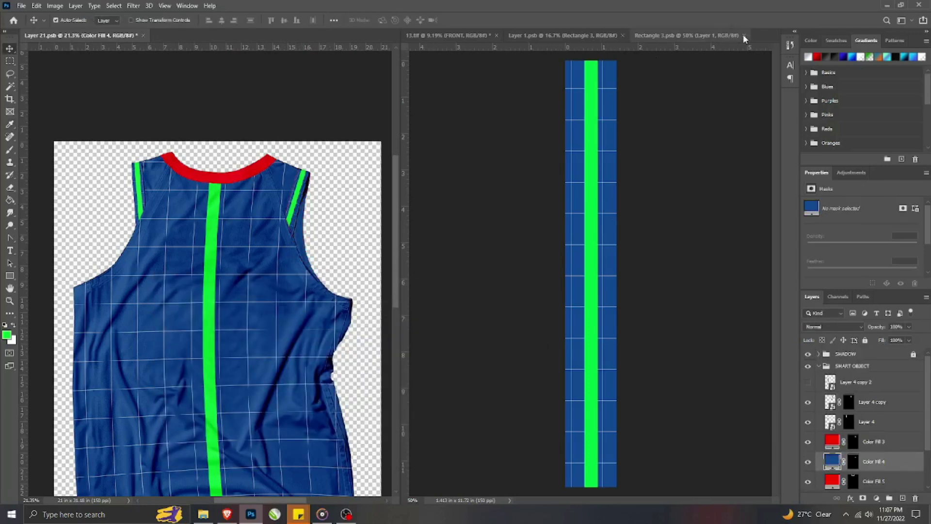
pyautogui.click(743, 35)
# - Show Layer 4 copy 2, rotate its stripe 90° and place it horizontally across the neckline
pyautogui.click(209, 178)
pyautogui.click(808, 382)
pyautogui.click(852, 382)
pyautogui.hotkey('ctrl', 't')
pyautogui.moveTo(169, 221); pyautogui.dragTo(253, 334)
pyautogui.moveTo(182, 310); pyautogui.dragTo(248, 176)
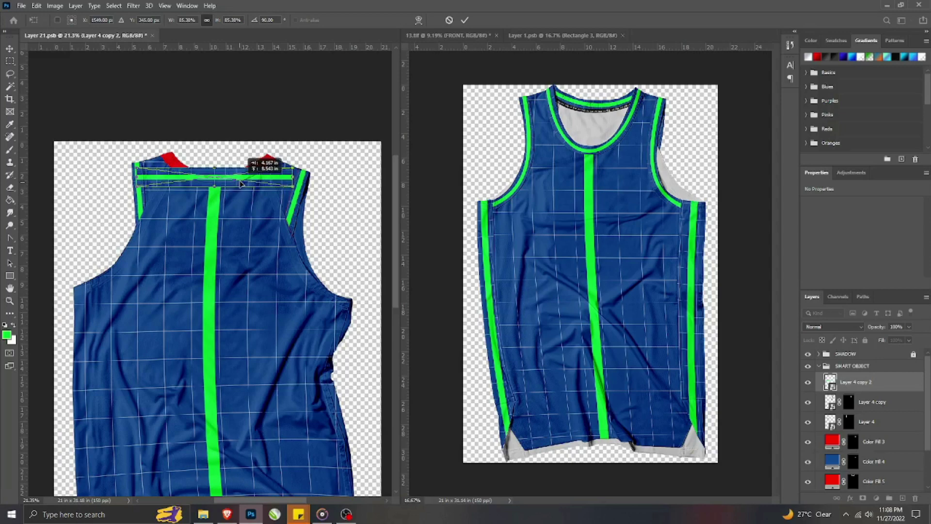
# - Warp the horizontal stripe by pulling both ends upward so it curves along the back collar
pyautogui.scroll(3, 142, 129)
pyautogui.rightClick(267, 200)
pyautogui.click(320, 308)
pyautogui.moveTo(209, 187); pyautogui.dragTo(177, 134)
pyautogui.moveTo(135, 196); pyautogui.dragTo(160, 146)
pyautogui.moveTo(135, 215); pyautogui.dragTo(153, 153)
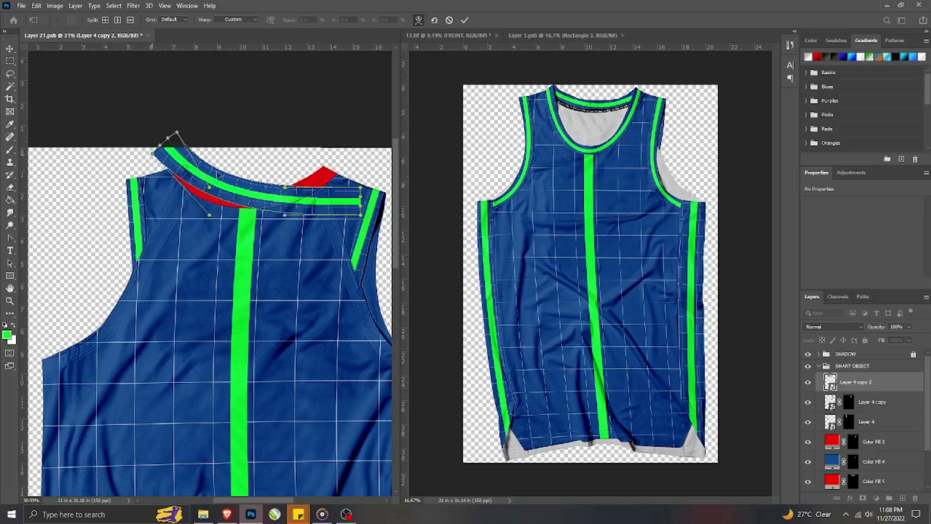
pyautogui.moveTo(361, 188); pyautogui.dragTo(333, 157)
pyautogui.moveTo(363, 209); pyautogui.dragTo(324, 148)
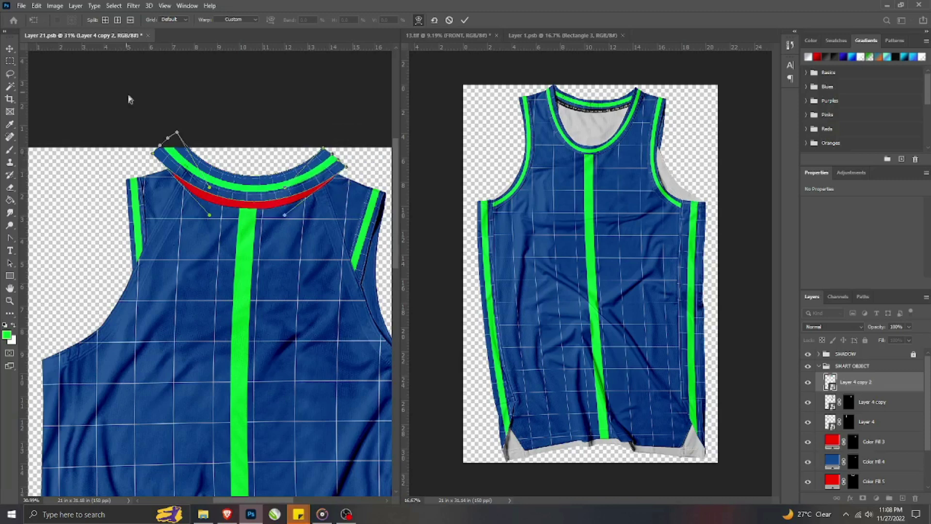
# - Lower the middle of the warped stripe so it covers the red collar trim
pyautogui.moveTo(209, 216); pyautogui.dragTo(212, 238)
pyautogui.moveTo(285, 214); pyautogui.dragTo(296, 222)
pyautogui.moveTo(286, 188); pyautogui.dragTo(280, 198)
pyautogui.moveTo(210, 187); pyautogui.dragTo(227, 206)
pyautogui.moveTo(199, 169); pyautogui.dragTo(174, 177)
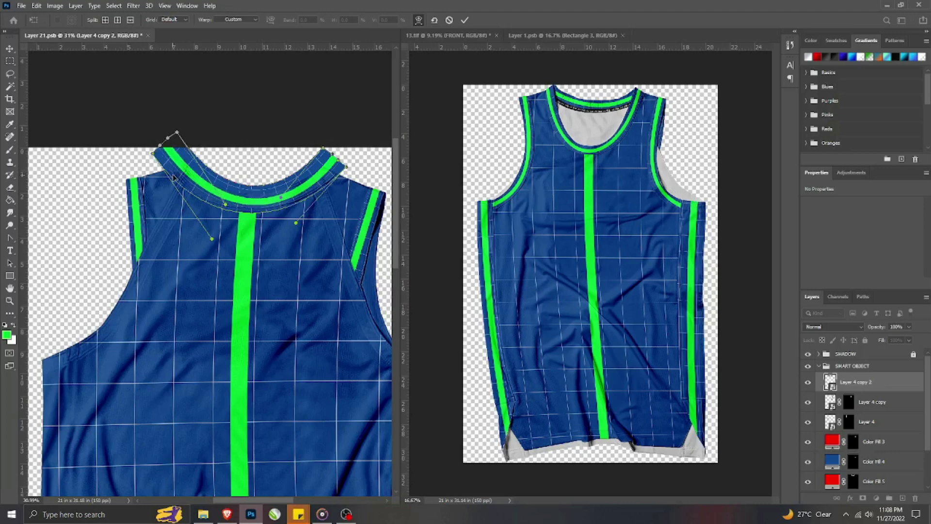
# - Refine the left and right ends of the collar stripe's warp and apply the transformation
pyautogui.scroll(1, 174, 177)
pyautogui.moveTo(180, 125); pyautogui.dragTo(161, 144)
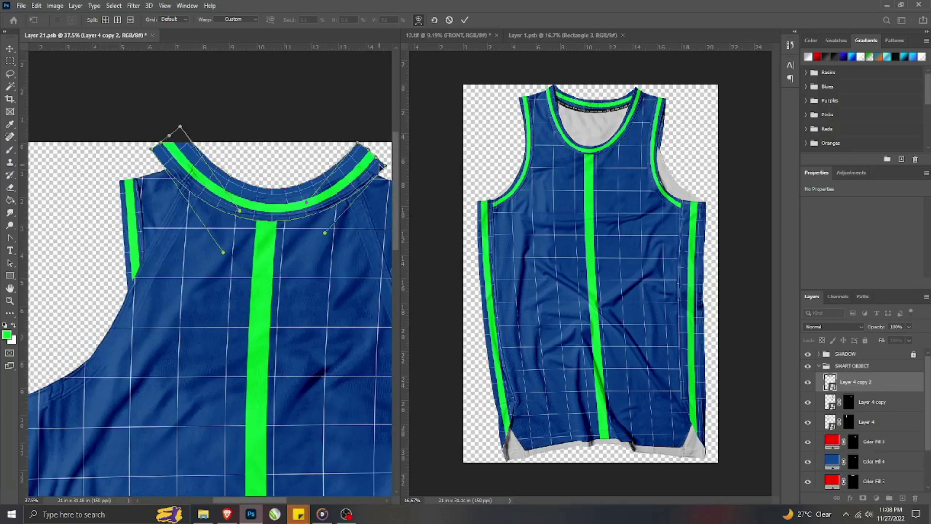
pyautogui.moveTo(358, 143); pyautogui.dragTo(378, 160)
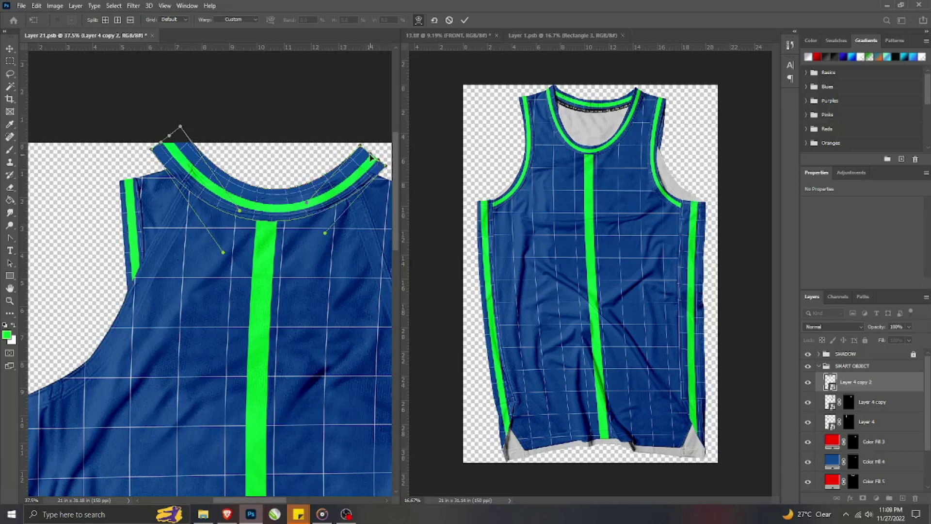
pyautogui.moveTo(179, 130); pyautogui.dragTo(178, 129)
pyautogui.moveTo(365, 164); pyautogui.dragTo(390, 155)
pyautogui.moveTo(325, 234); pyautogui.dragTo(325, 238)
pyautogui.click(466, 20)
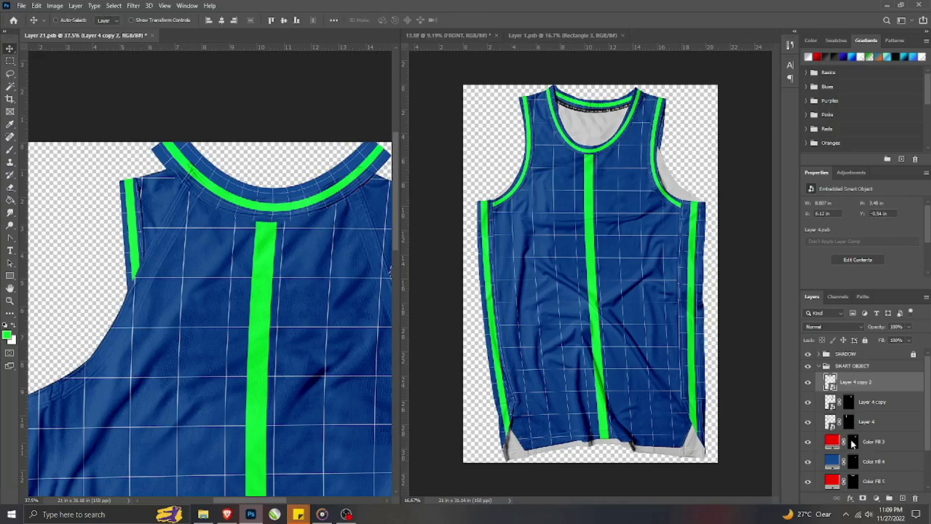
# - Delete the red Color Fill 3 layer from the SMART OBJECT group
pyautogui.scroll(-3, 258, 242)
pyautogui.click(876, 443)
pyautogui.press('Delete')
# - Mask Layer 4 copy 2 to the collar shape of Color Fill 5 and delete Color Fill 4 from the SMART OBJECT group
pyautogui.keyDown('ctrl'); pyautogui.click(854, 461); pyautogui.keyUp('ctrl')
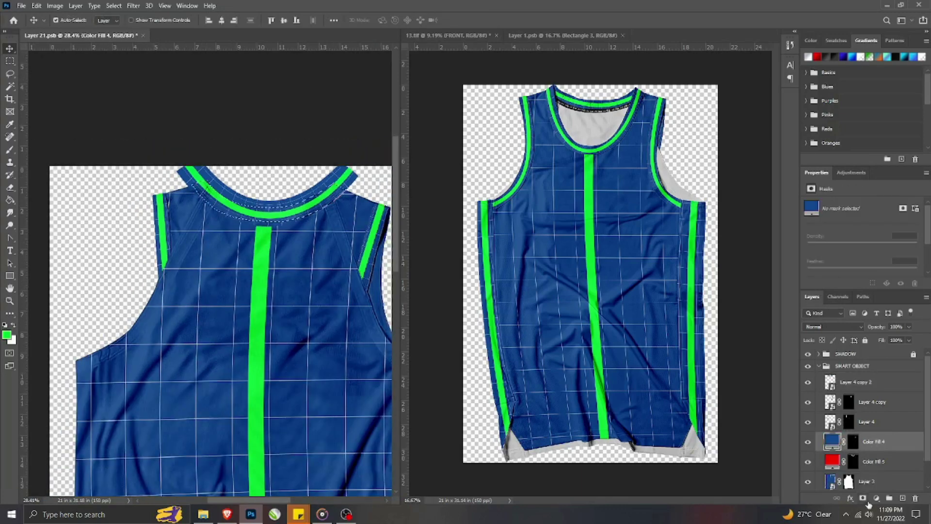
pyautogui.click(865, 501)
pyautogui.click(872, 382)
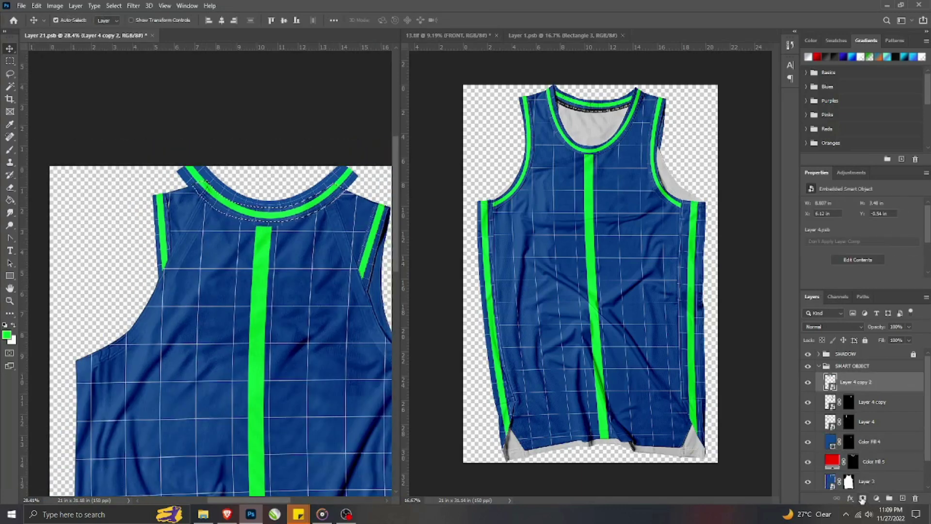
pyautogui.click(862, 499)
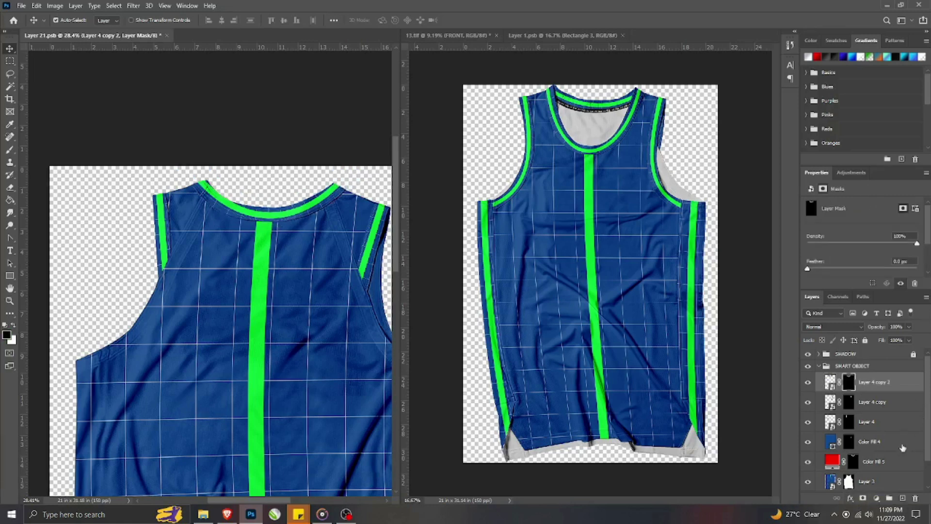
pyautogui.click(823, 446)
pyautogui.press('Delete')
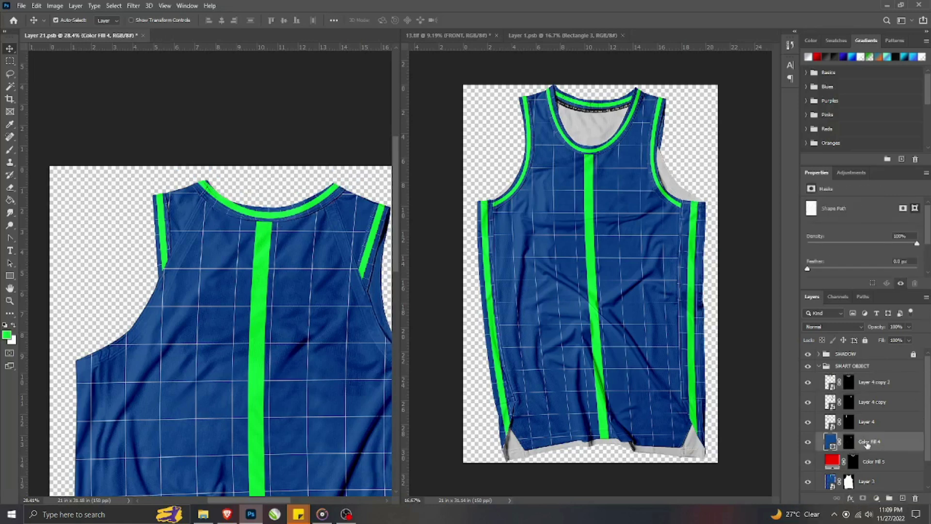
# - Unlink the mask of Layer 4 copy 2 and adjust the stripe's warp so the green line follows the collar trim
pyautogui.scroll(3, 284, 200)
pyautogui.click(838, 382)
pyautogui.click(830, 383)
pyautogui.hotkey('ctrl', 't')
pyautogui.rightClick(266, 216)
pyautogui.click(284, 321)
pyautogui.moveTo(285, 219); pyautogui.dragTo(256, 233)
pyautogui.moveTo(198, 189); pyautogui.dragTo(198, 191)
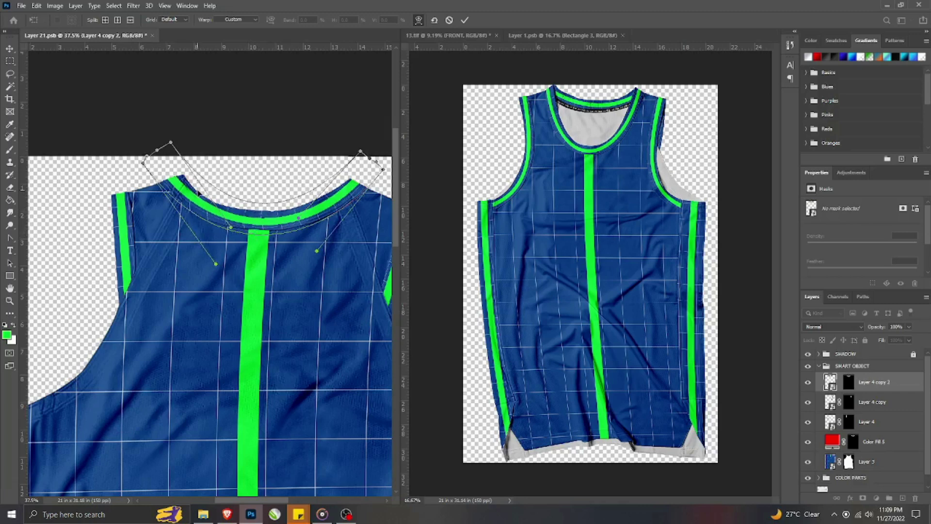
pyautogui.click(464, 21)
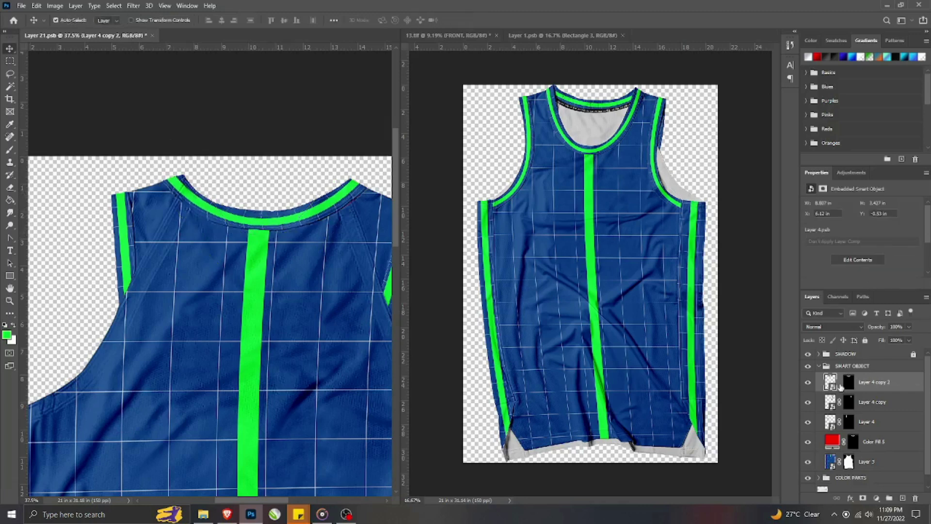
# - Delete Color Fill 5 and recolor the red Color Fill 4 in the COLOR PARTS group with the jersey's blue
pyautogui.scroll(-1, 243, 257)
pyautogui.click(880, 443)
pyautogui.click(367, 310)
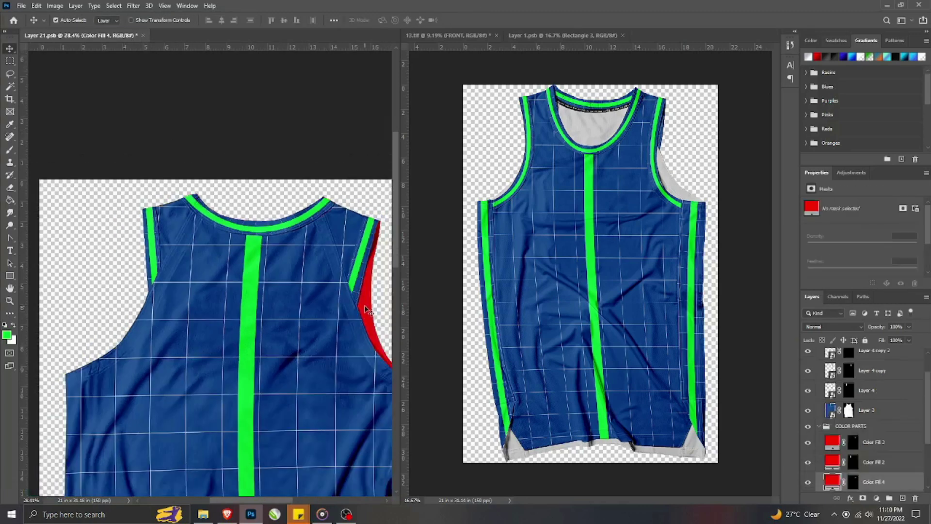
pyautogui.doubleClick(831, 482)
pyautogui.click(307, 256)
pyautogui.click(379, 301)
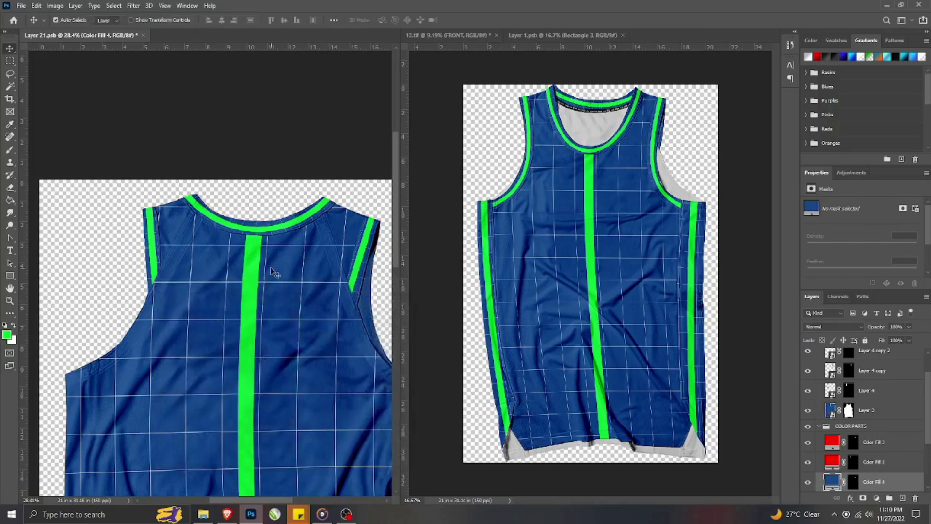
# - Warp the Layer 3 jersey pattern by shifting its lower edge slightly left and upward along the hem
pyautogui.scroll(-5, 280, 359)
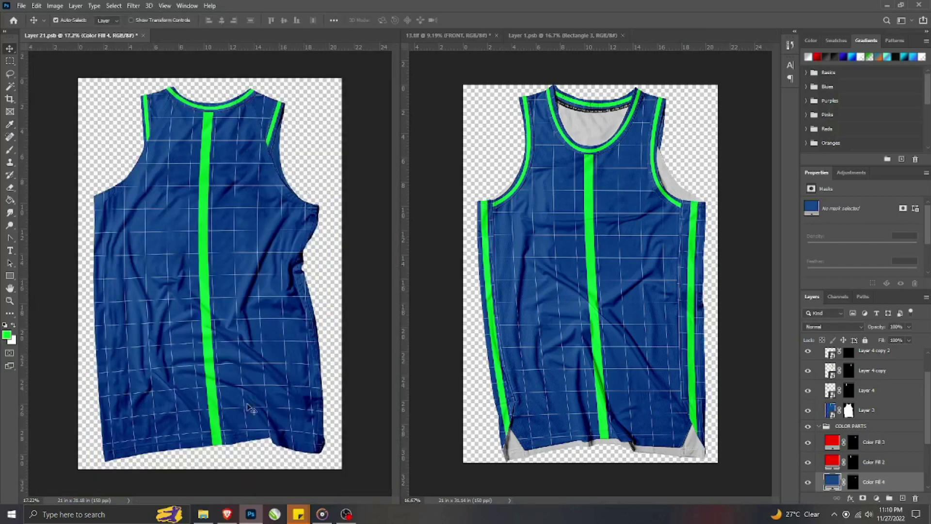
pyautogui.click(203, 266)
pyautogui.hotkey('ctrl', 't')
pyautogui.rightClick(208, 274)
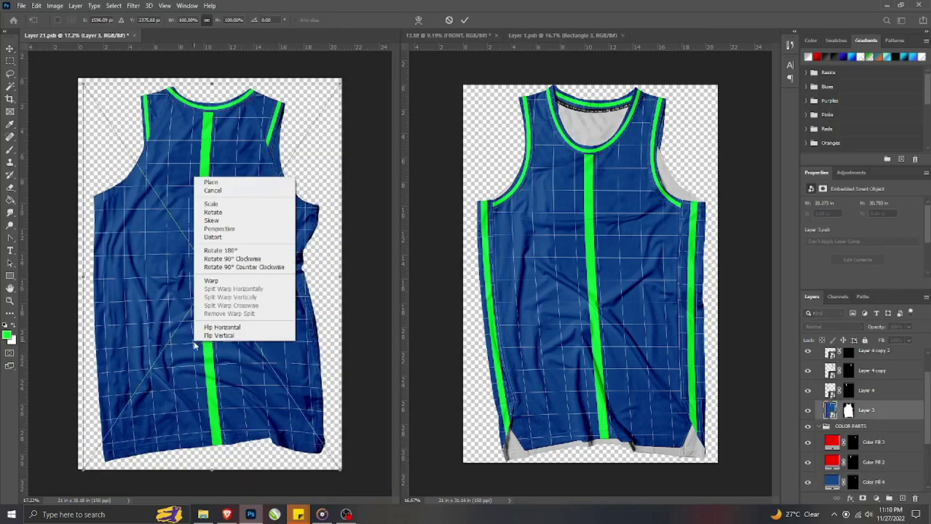
pyautogui.click(210, 280)
pyautogui.moveTo(208, 469); pyautogui.dragTo(166, 460)
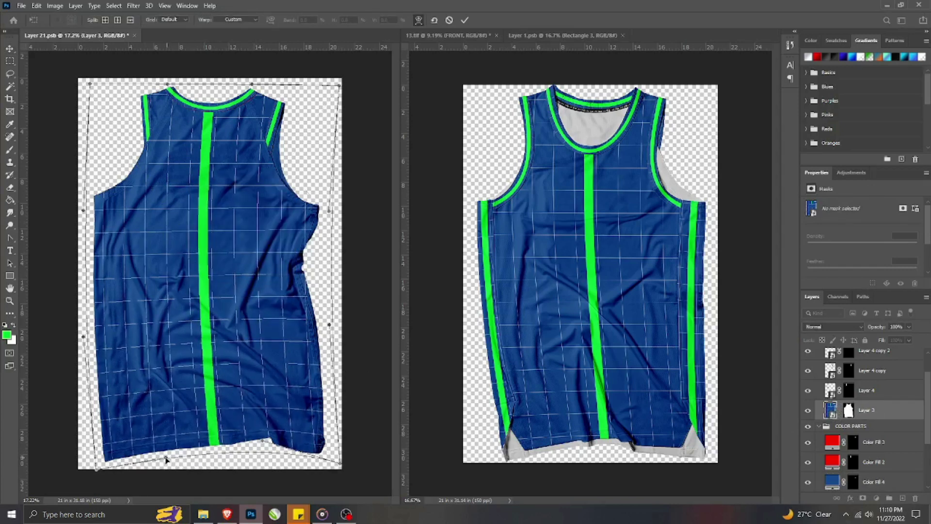
pyautogui.moveTo(264, 457); pyautogui.dragTo(262, 448)
pyautogui.click(467, 19)
# - Save Layer 21.psb and the main mockup document, and close Layer 1.psb
pyautogui.hotkey('ctrl', 's')
pyautogui.click(431, 35)
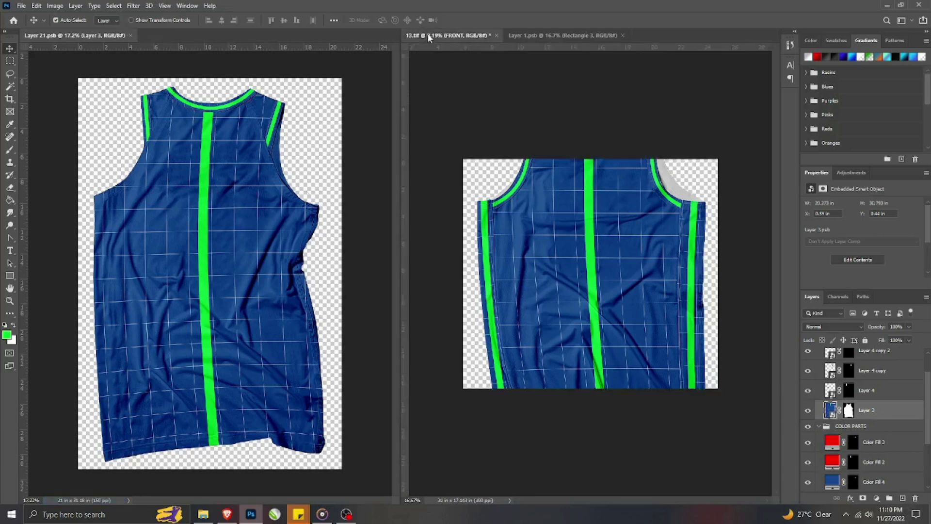
pyautogui.click(658, 278)
pyautogui.hotkey('ctrl', 's')
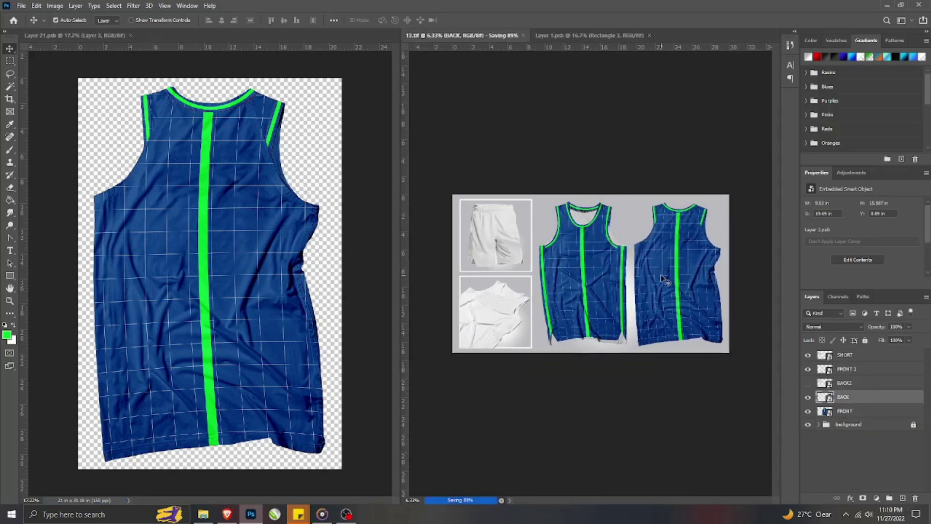
pyautogui.click(615, 35)
pyautogui.scroll(3, 572, 245)
pyautogui.scroll(-2, 549, 314)
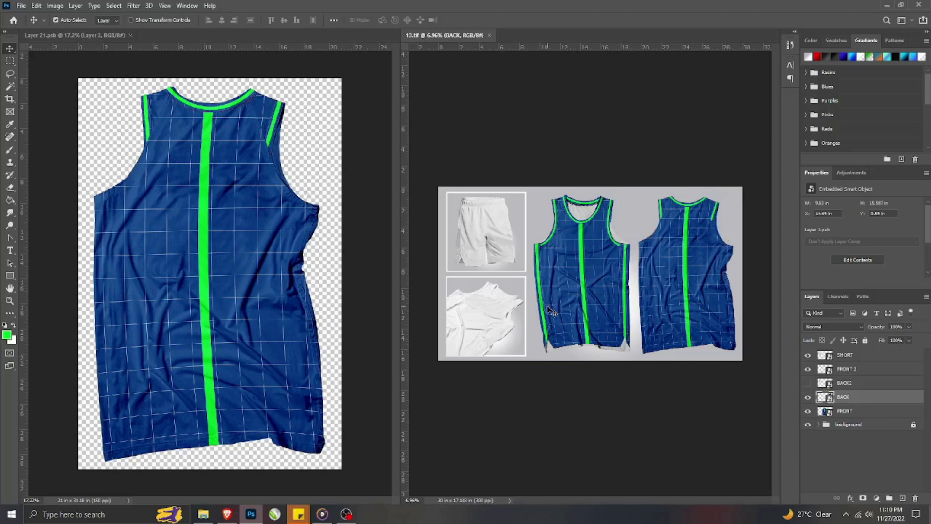
# - Delete the hidden BACK2 layer from the main mockup
pyautogui.click(470, 314)
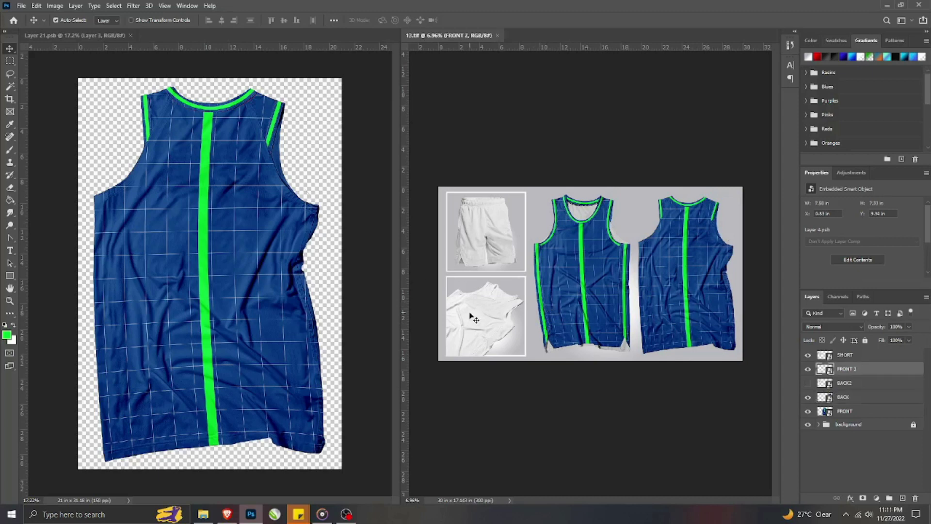
pyautogui.click(847, 384)
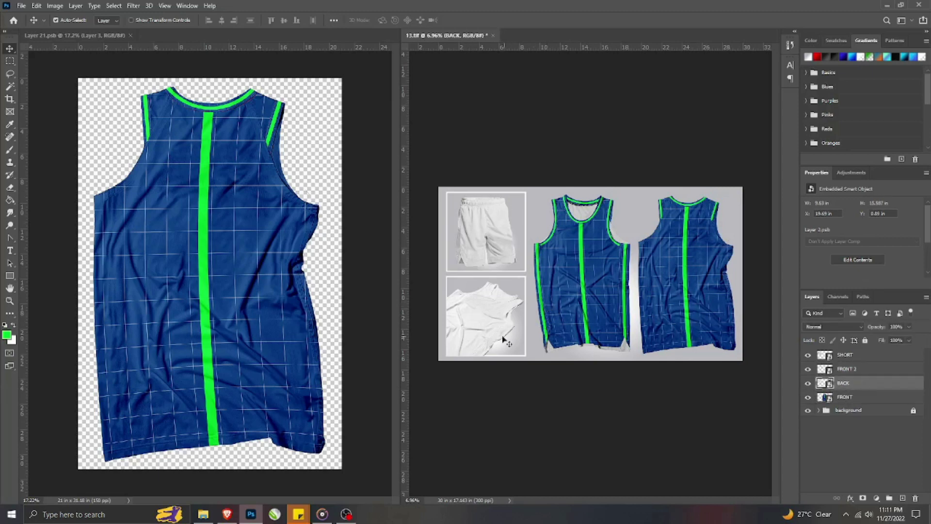
pyautogui.press('Delete')
# - Open the contents of the FRONT 2 smart object and convert the filtered Group 1 layer to a new smart object
pyautogui.doubleClick(830, 371)
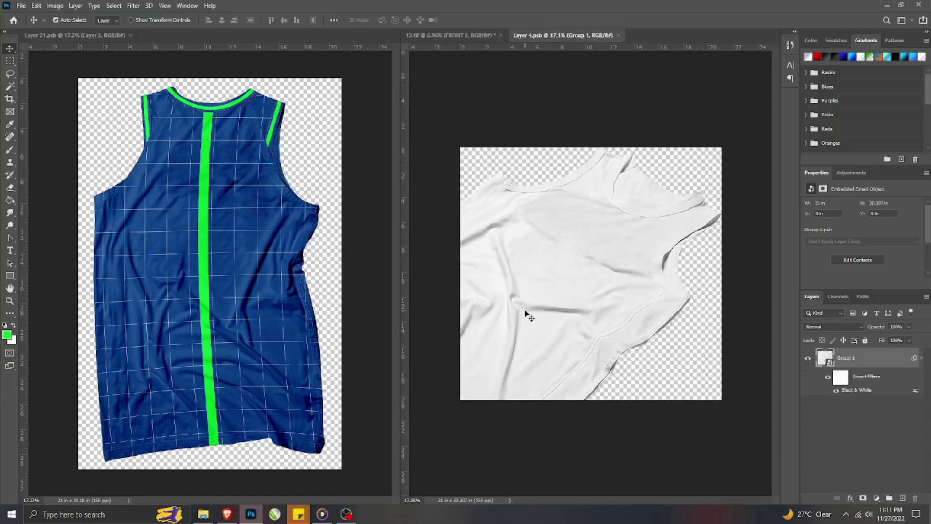
pyautogui.rightClick(859, 362)
pyautogui.click(824, 184)
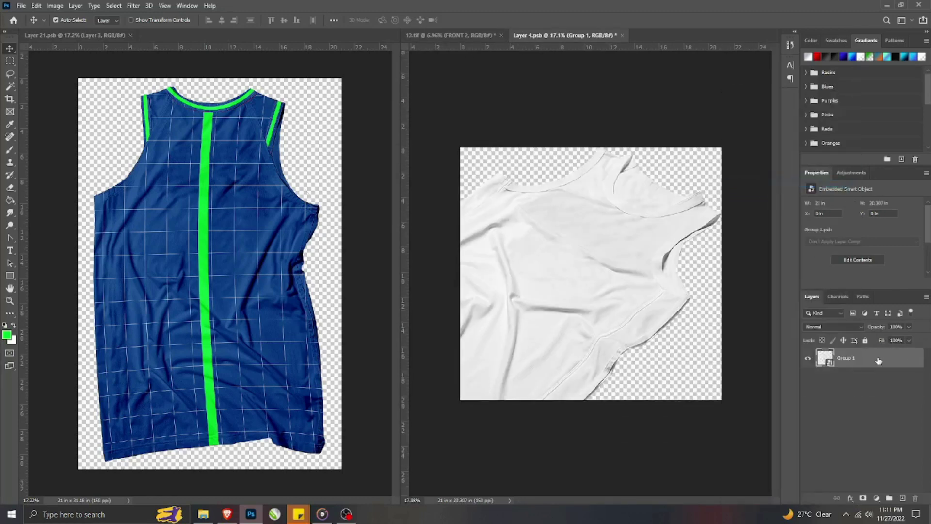
# - Duplicate the Group 1 layer twice and switch to the Layer 21.psb document
pyautogui.hotkey('ctrl', 'j')
pyautogui.hotkey('ctrl', 'j')
pyautogui.click(115, 175)
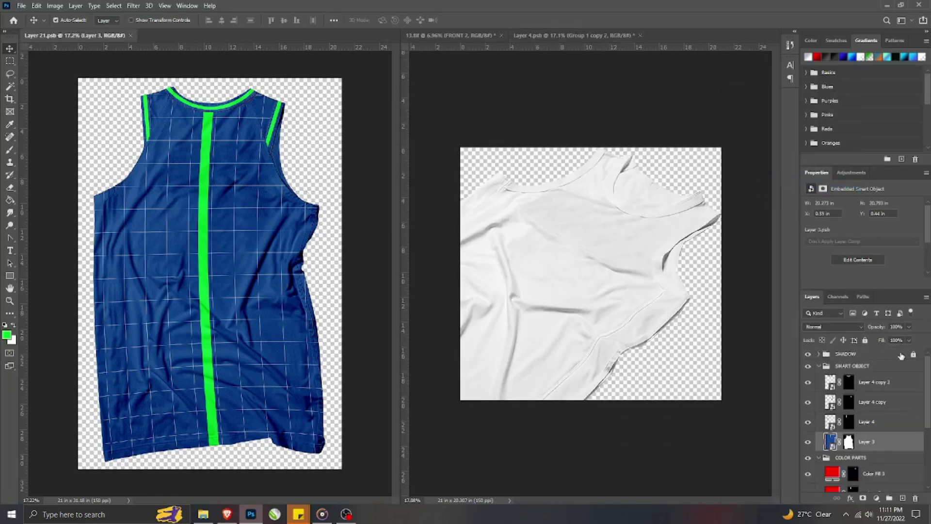
# - Copy the Curves 1 and two Brightness/Contrast layers from Layer 21.psb's SHADOW group to the top of Layer 4.psb's stack
pyautogui.click(819, 354)
pyautogui.click(882, 375)
pyautogui.keyDown('shift'); pyautogui.click(893, 410); pyautogui.keyUp('shift')
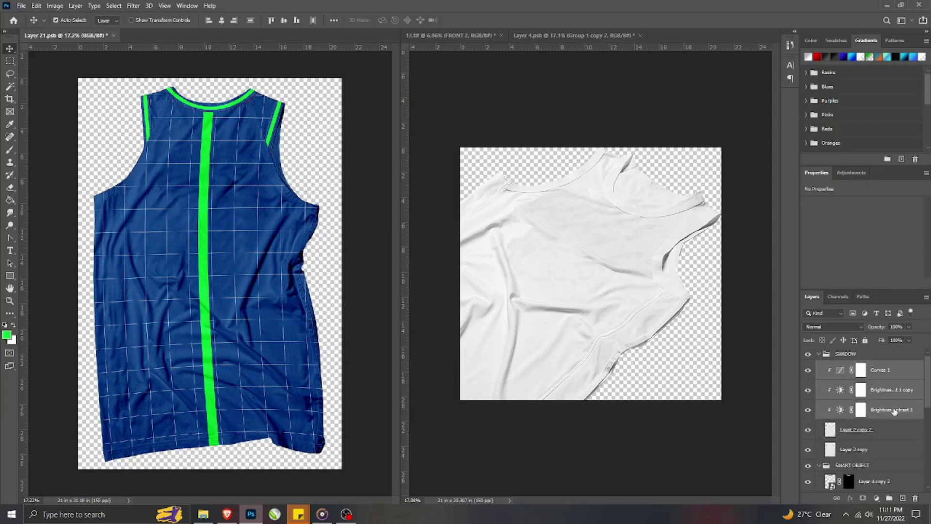
pyautogui.moveTo(893, 410); pyautogui.dragTo(607, 289)
# - Lock the SHADOW group in Layer 21.psb again, then save and close that document
pyautogui.click(213, 171)
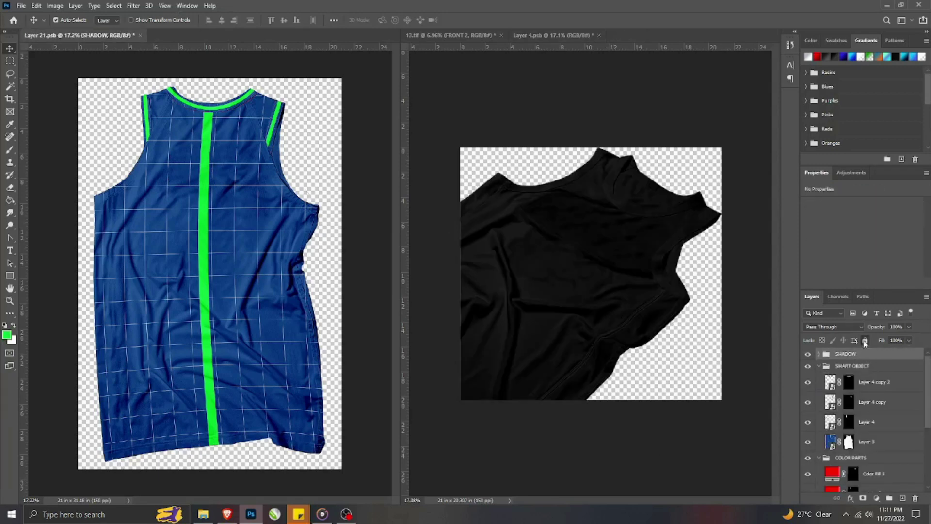
pyautogui.hotkey('ctrl', 'w')
pyautogui.click(422, 193)
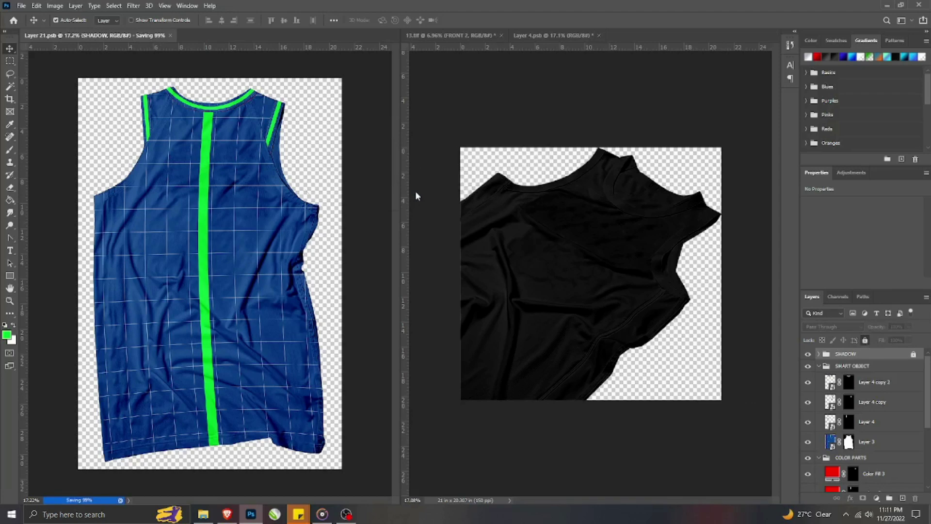
# - Set the blend mode of Group 1 copy 2 to Screen and of Group 1 copy to Linear Burn
pyautogui.scroll(5, 332, 288)
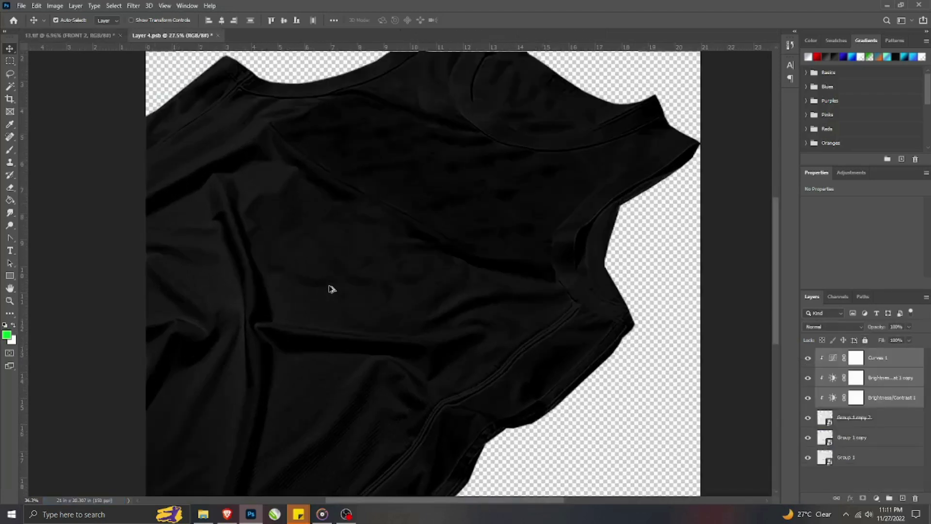
pyautogui.scroll(-3, 331, 289)
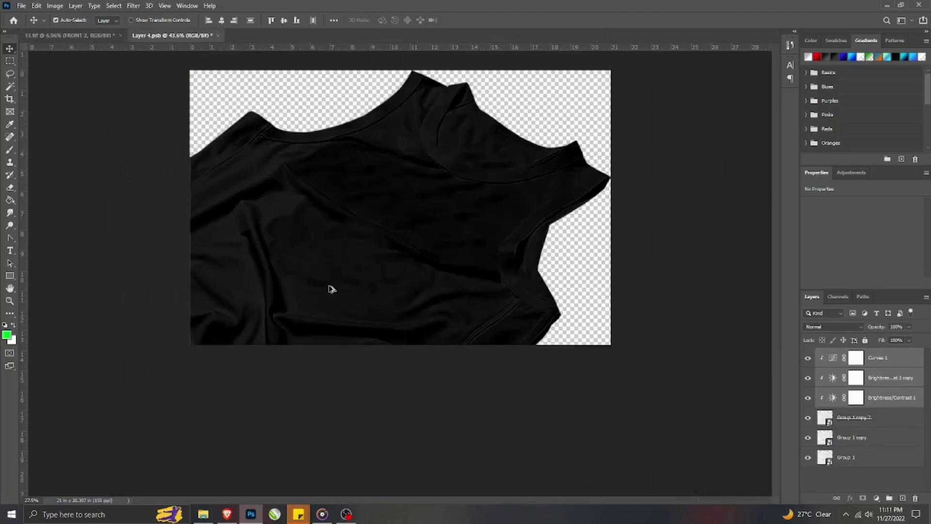
pyautogui.click(879, 420)
pyautogui.click(806, 326)
pyautogui.click(811, 342)
pyautogui.click(868, 437)
pyautogui.click(828, 326)
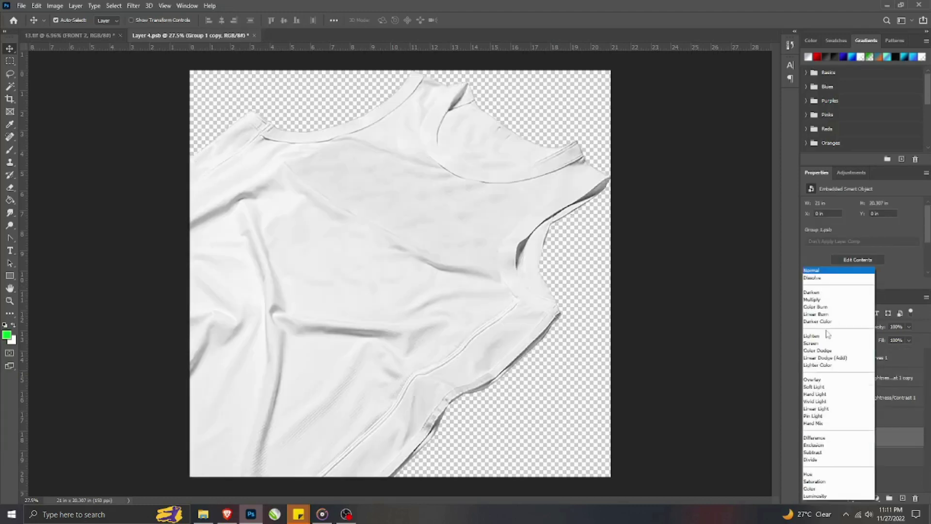
pyautogui.click(819, 314)
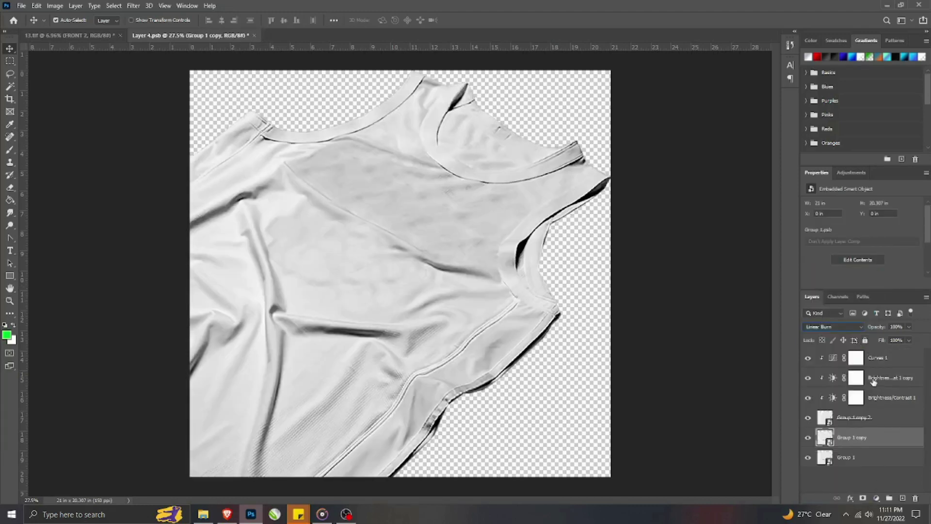
# - Group the two Group 1 copies with the three adjustment layers and lock the new group
pyautogui.keyDown('shift'); pyautogui.click(878, 358); pyautogui.keyUp('shift')
pyautogui.hotkey('ctrl', 'g')
pyautogui.click(865, 340)
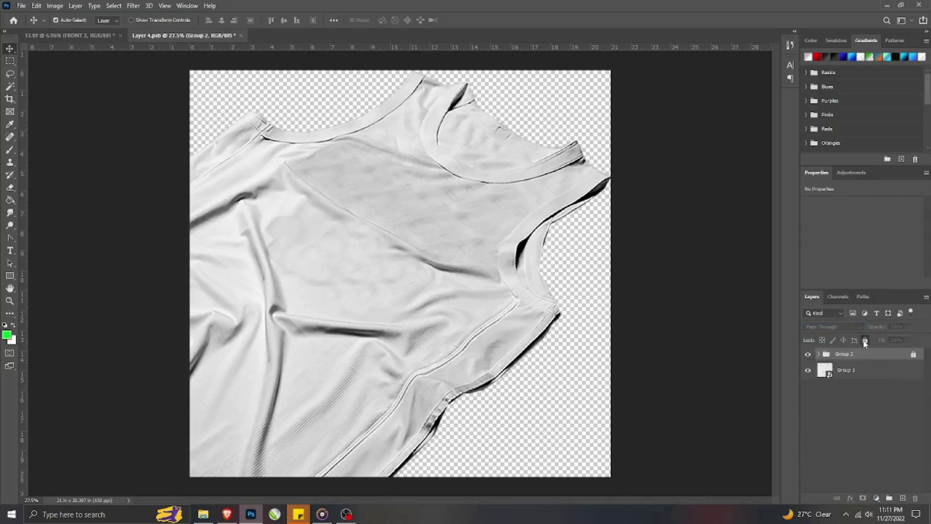
# - Open the Group 1 smart object down to its innermost contents and merge Layer 4 with the Group 1 folder
pyautogui.doubleClick(827, 373)
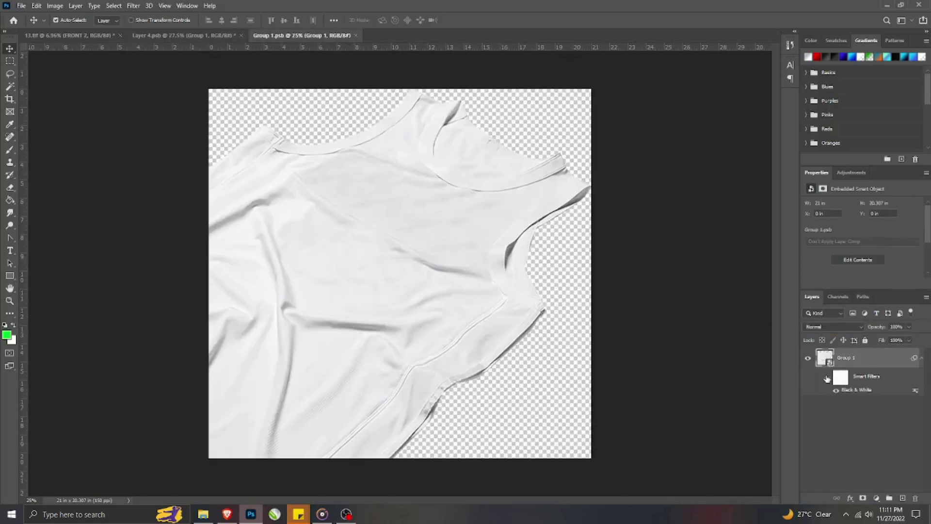
pyautogui.scroll(3, 463, 228)
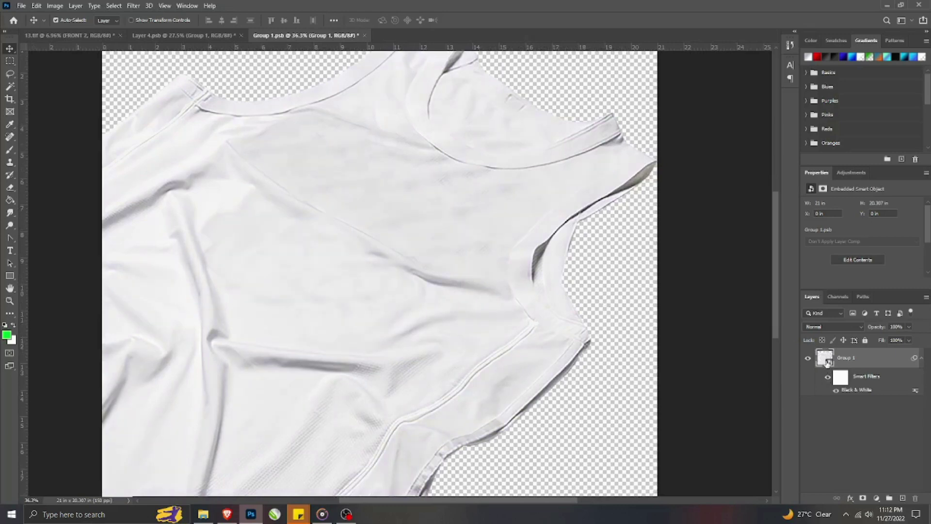
pyautogui.doubleClick(827, 361)
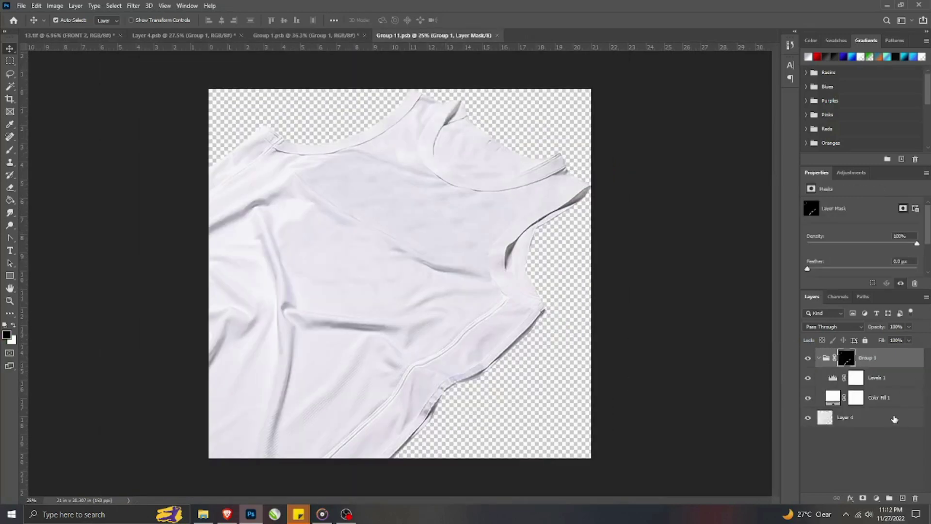
pyautogui.keyDown('shift'); pyautogui.click(878, 425); pyautogui.keyUp('shift')
pyautogui.hotkey('ctrl', 'e')
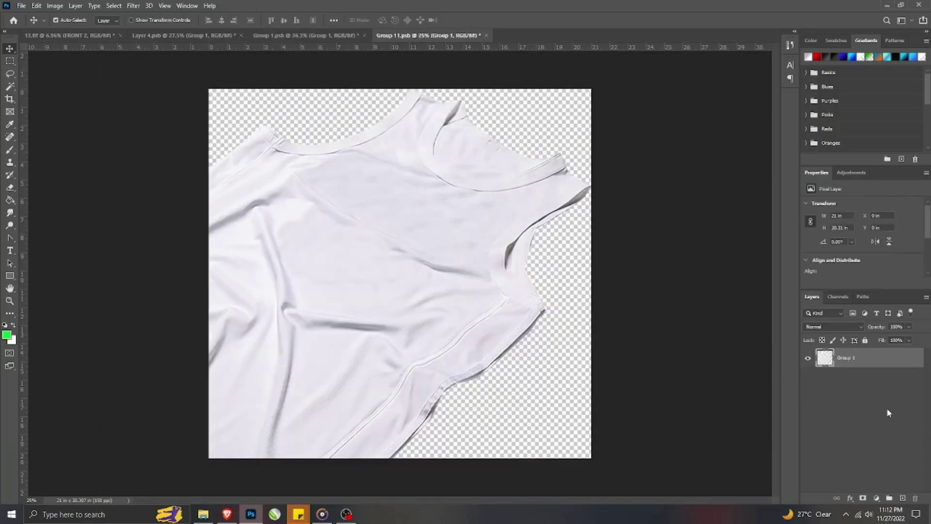
# - Smooth the blotchy fabric across the jersey's chest with the Clone Stamp and save Group 11.psb
pyautogui.click(10, 164)
pyautogui.scroll(3, 387, 220)
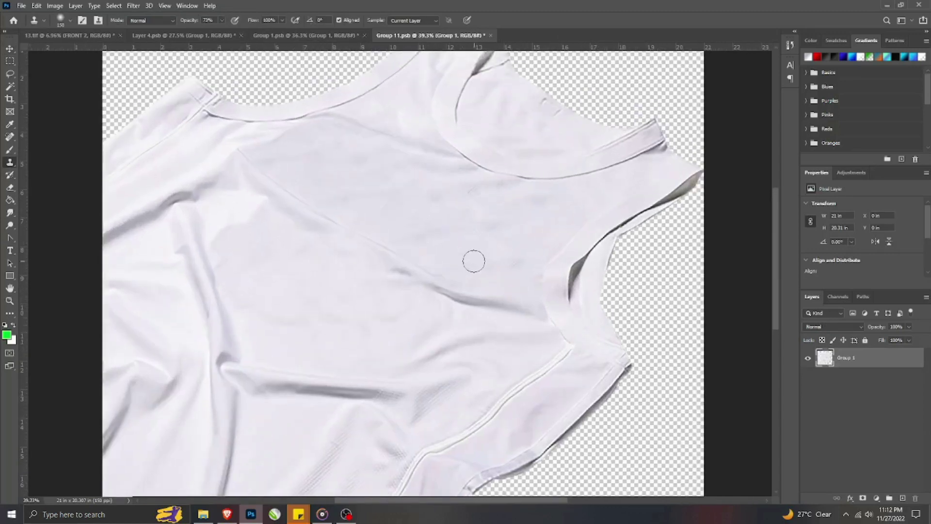
pyautogui.scroll(2, 473, 261)
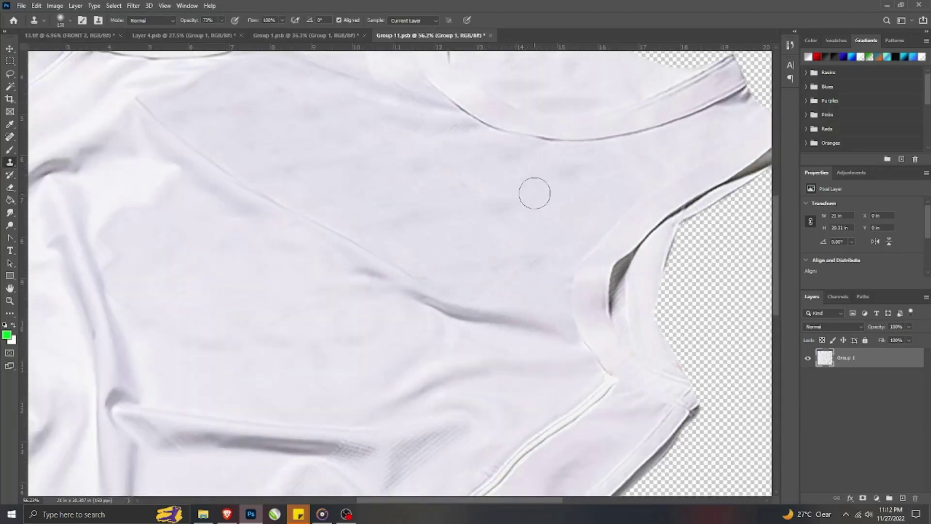
pyautogui.hotkey('ctrl', 'z')
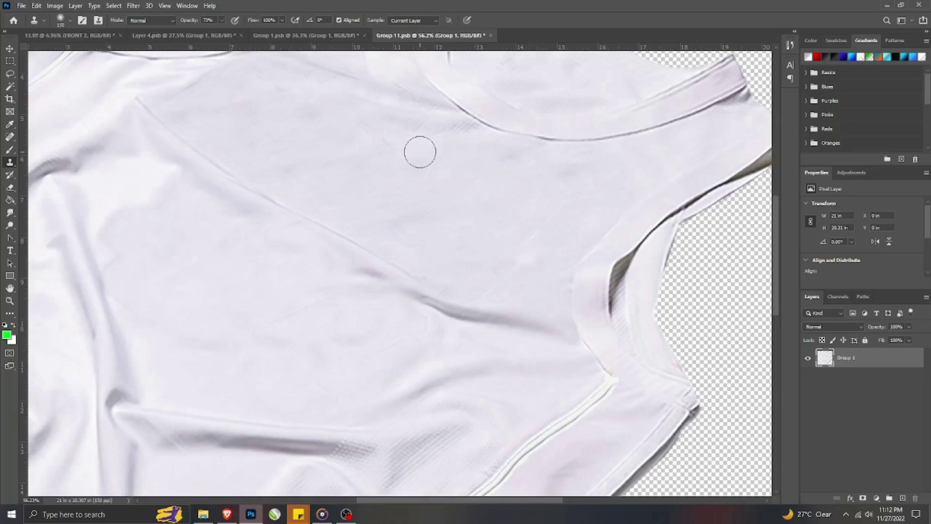
pyautogui.scroll(-2, 465, 232)
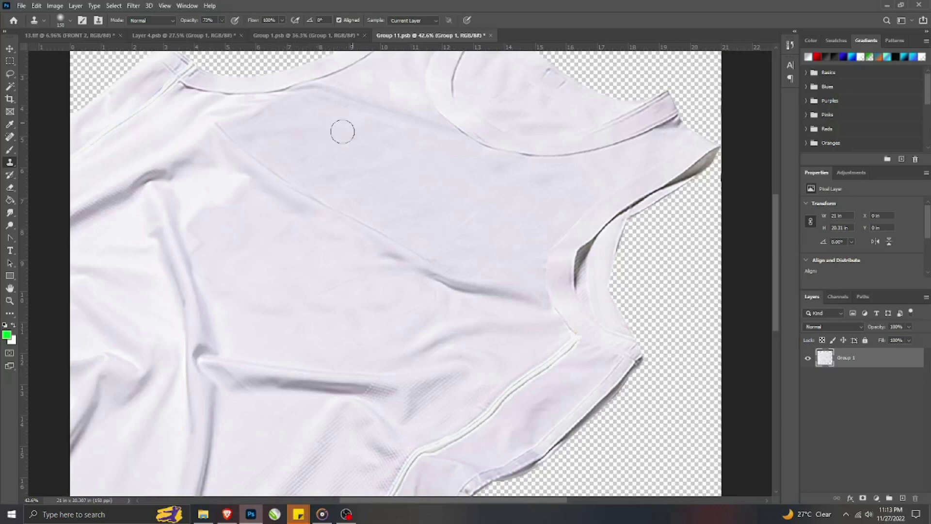
pyautogui.scroll(-1, 396, 187)
pyautogui.scroll(-1, 399, 189)
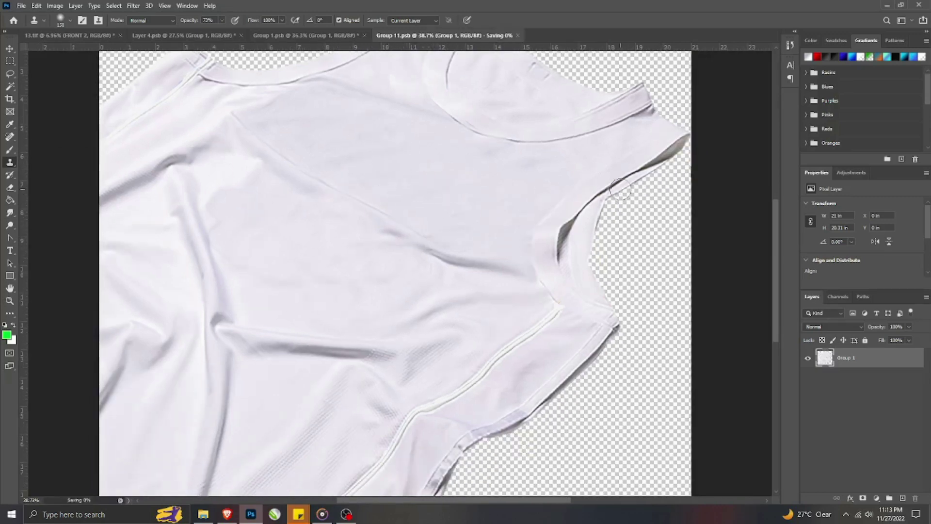
pyautogui.scroll(2, 576, 129)
# - Save Group 1.psb and inspect the retouched chest fabric in Layer 4.psb
pyautogui.click(296, 36)
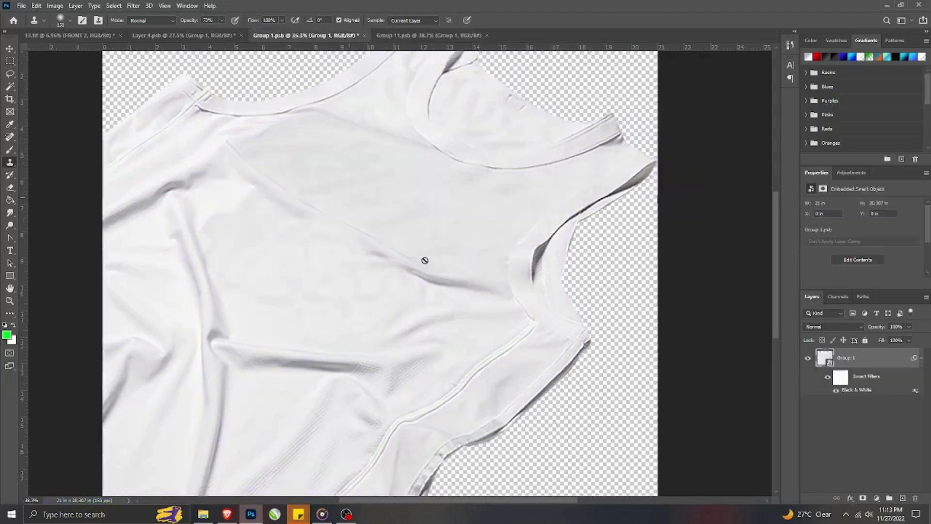
pyautogui.click(186, 35)
pyautogui.scroll(3, 380, 156)
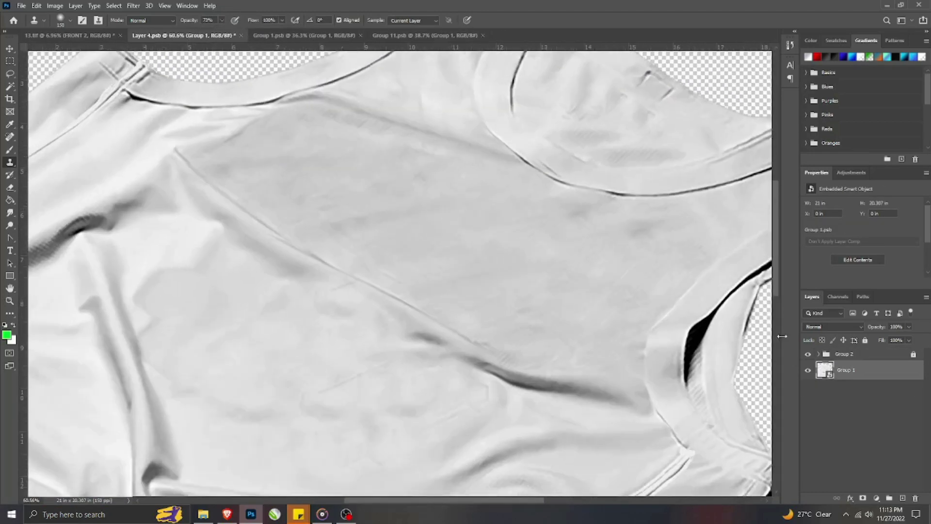
pyautogui.scroll(-5, 578, 316)
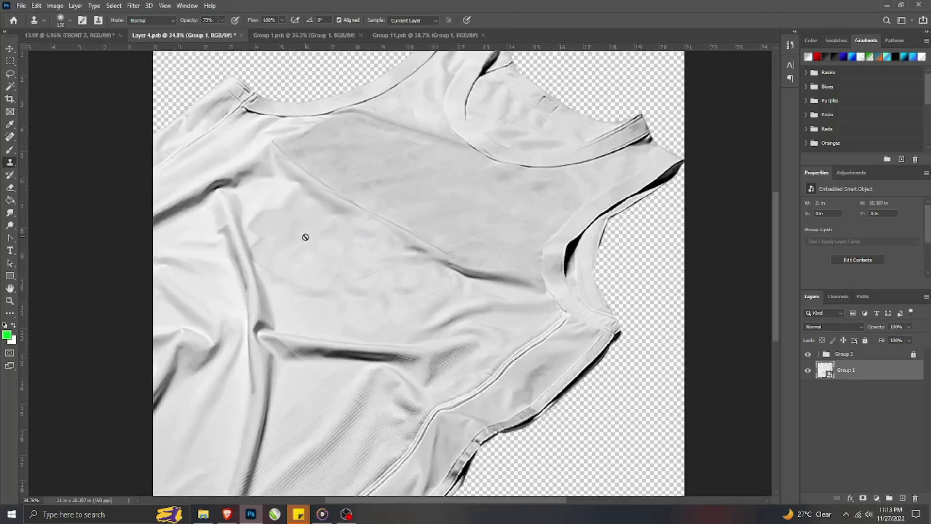
# - Clone out the hard tonal edge beside the long vertical fold in Group 11.psb and save it
pyautogui.click(402, 36)
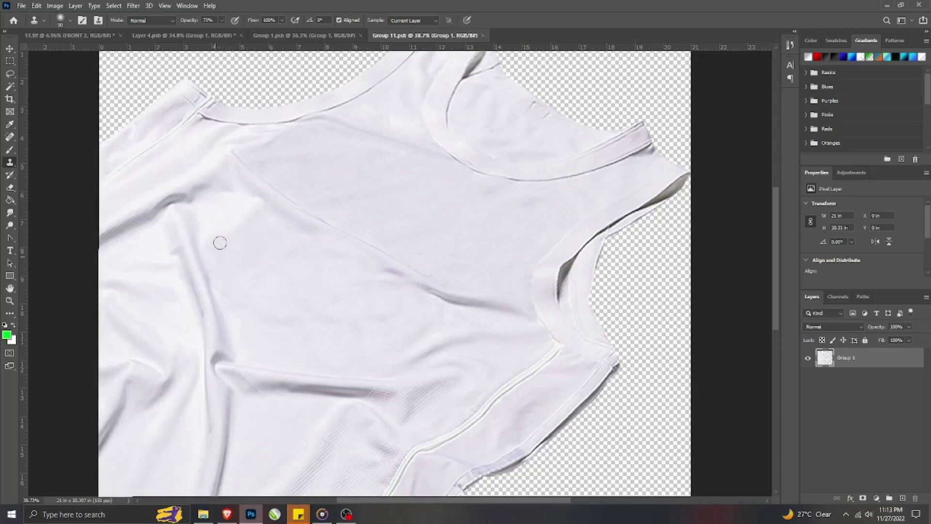
pyautogui.moveTo(214, 262); pyautogui.dragTo(211, 256)
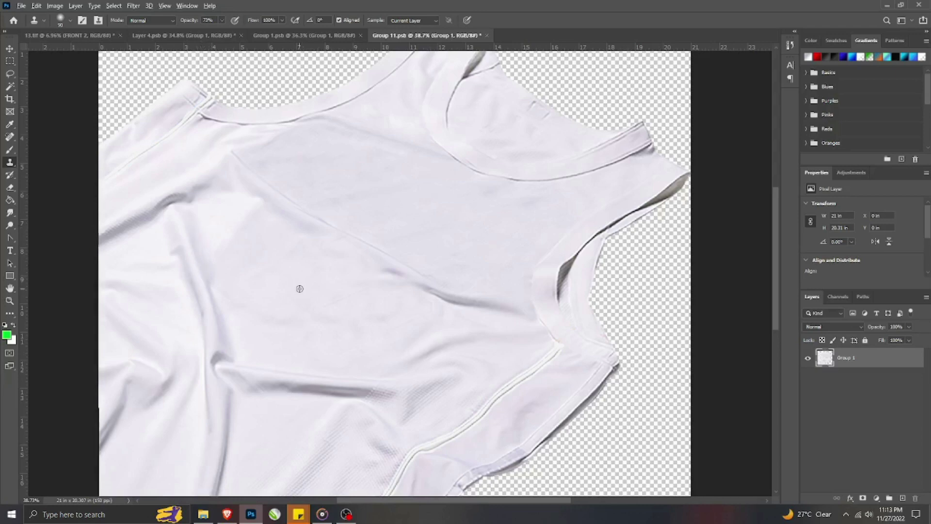
pyautogui.scroll(-2, 298, 289)
pyautogui.hotkey('ctrl', 's')
pyautogui.scroll(1, 378, 247)
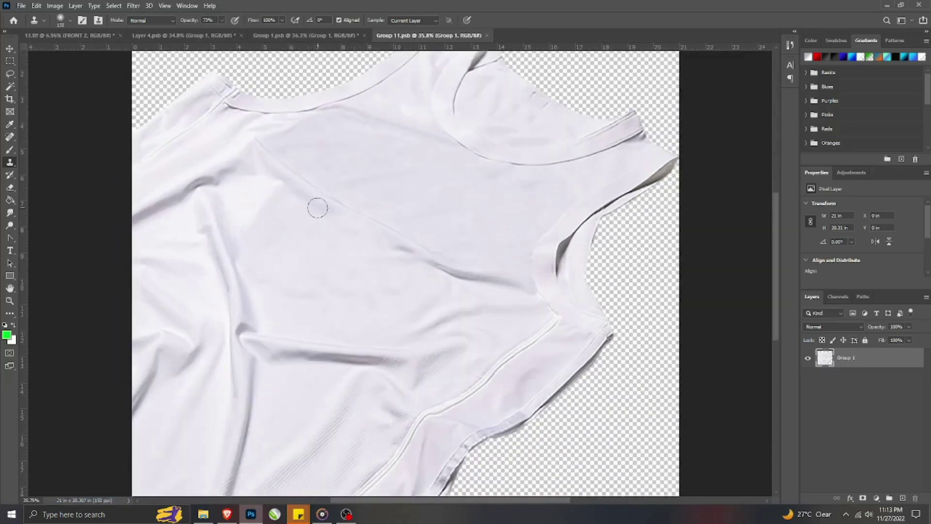
# - Soften the diagonal crease across the chest with the Clone Stamp and save Group 11.psb
pyautogui.moveTo(337, 216); pyautogui.dragTo(367, 233)
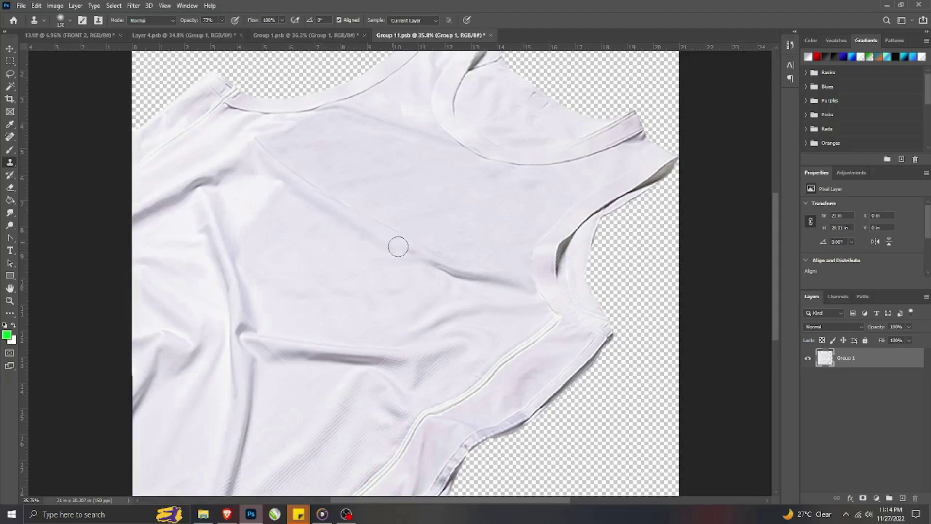
pyautogui.scroll(-1, 398, 247)
pyautogui.hotkey('ctrl', 's')
# - Save Group 1.psb and check the softened diagonal crease in Layer 4.psb
pyautogui.click(312, 36)
pyautogui.hotkey('ctrl', 's')
pyautogui.click(183, 36)
pyautogui.scroll(-3, 445, 246)
pyautogui.scroll(5, 446, 246)
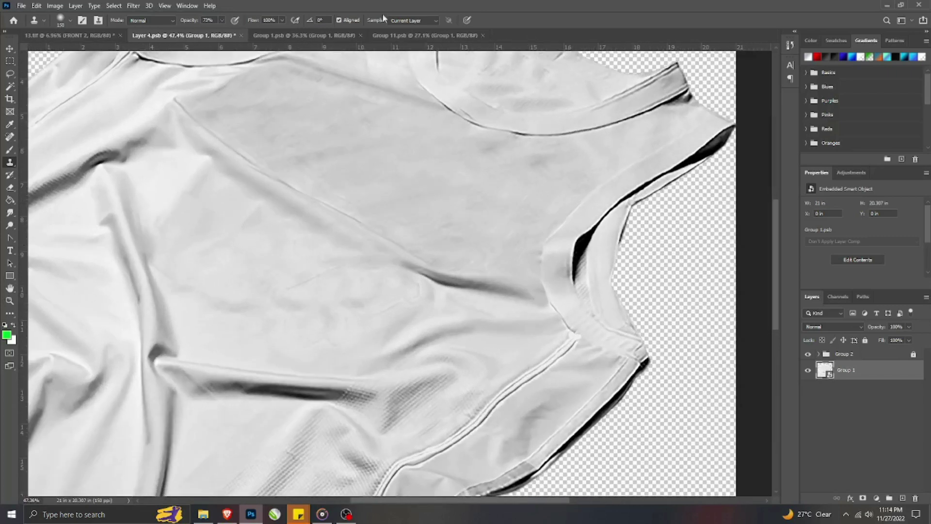
# - Clone away more of the diagonal crease and the uneven fabric below it in Group 11.psb
pyautogui.click(423, 36)
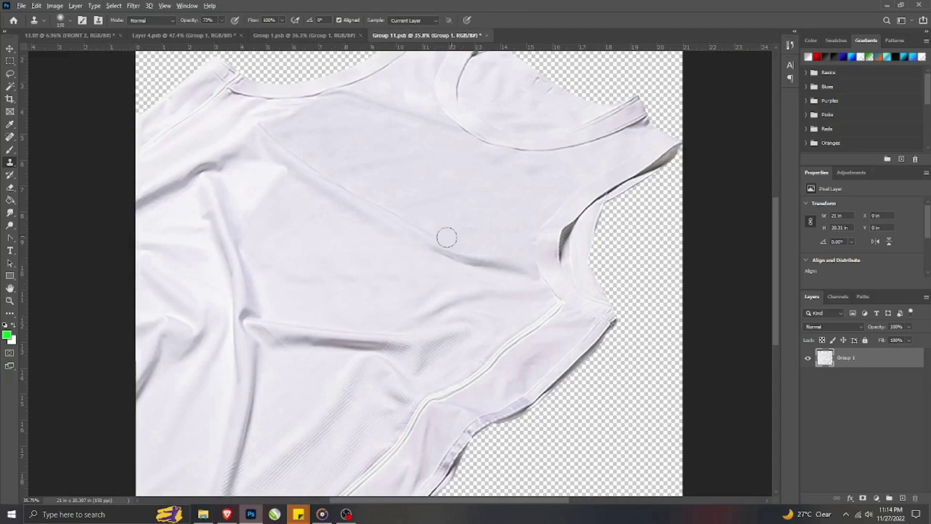
pyautogui.click(209, 35)
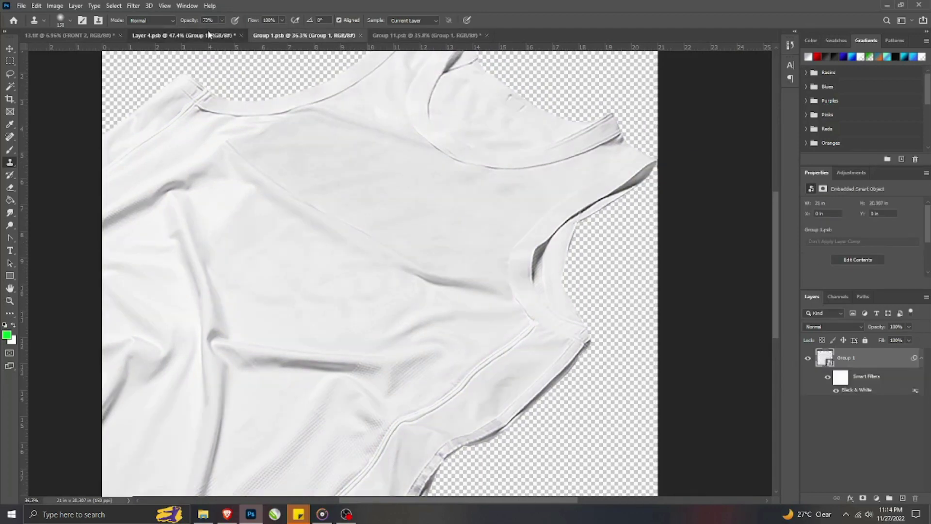
pyautogui.click(410, 35)
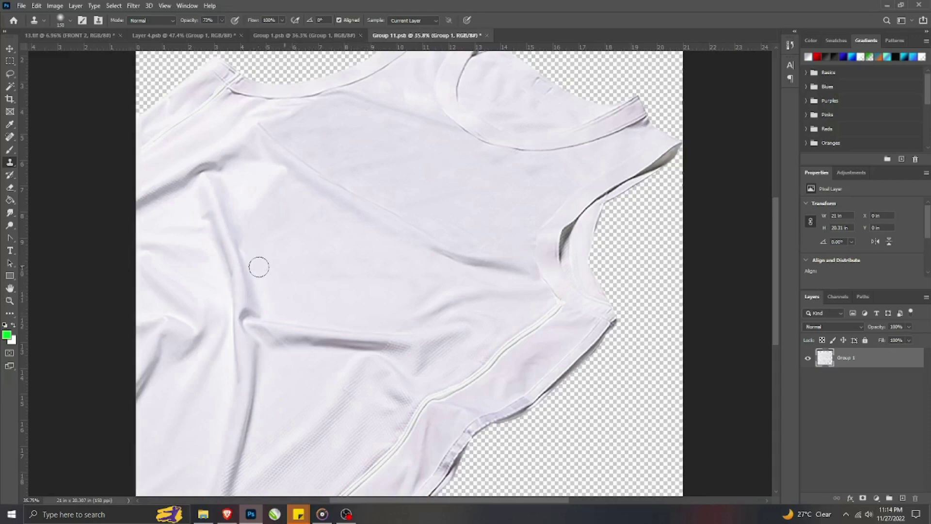
# - Save Group 1.psb with the updated retouching, then close Group 11.psb and Group 1.psb
pyautogui.click(303, 35)
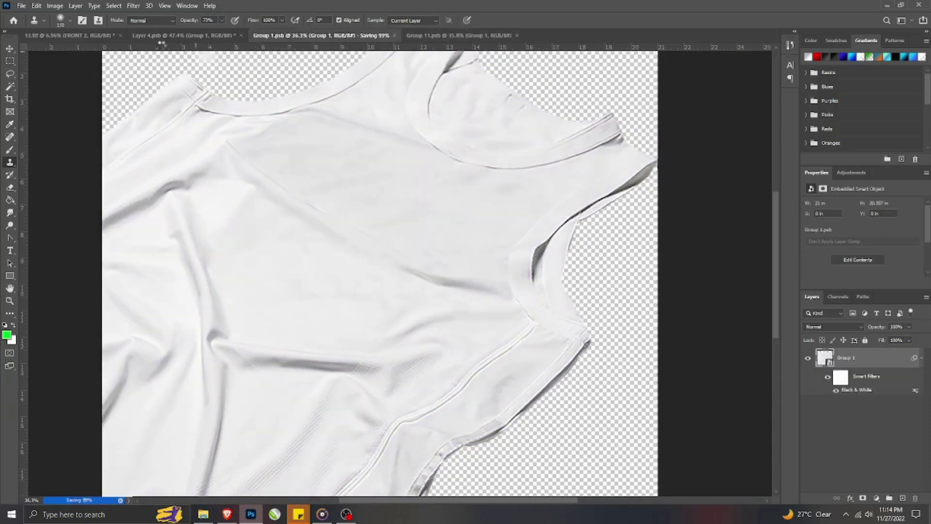
pyautogui.click(162, 35)
pyautogui.click(483, 36)
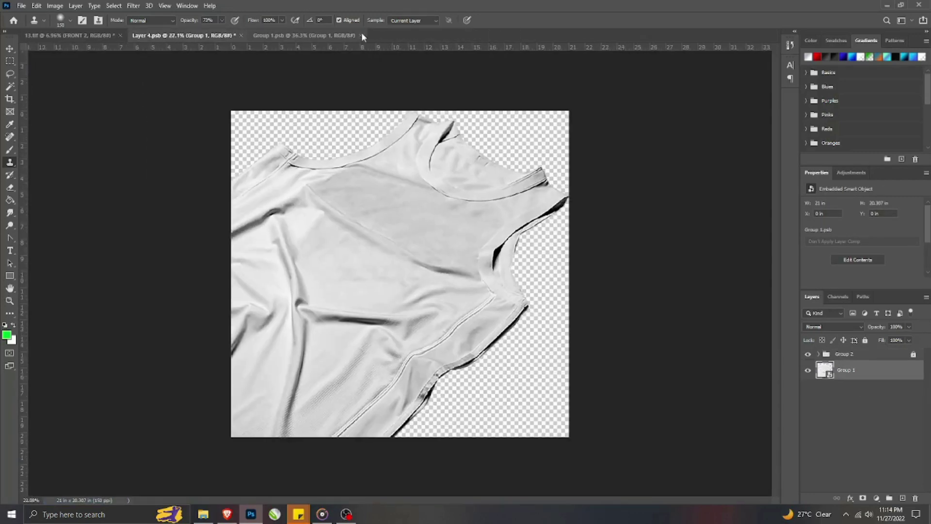
pyautogui.click(360, 35)
# - Add a black Solid Color fill layer masked to the jersey shape above Group 1 and inspect the folds
pyautogui.click(876, 498)
pyautogui.click(868, 326)
pyautogui.click(161, 427)
pyautogui.click(361, 301)
pyautogui.press('s')
pyautogui.scroll(4, 395, 279)
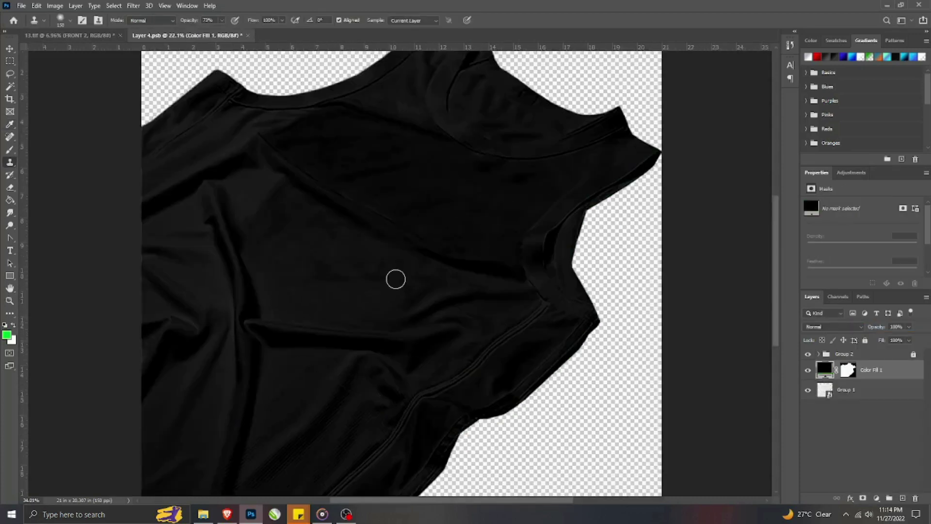
pyautogui.scroll(-3, 396, 279)
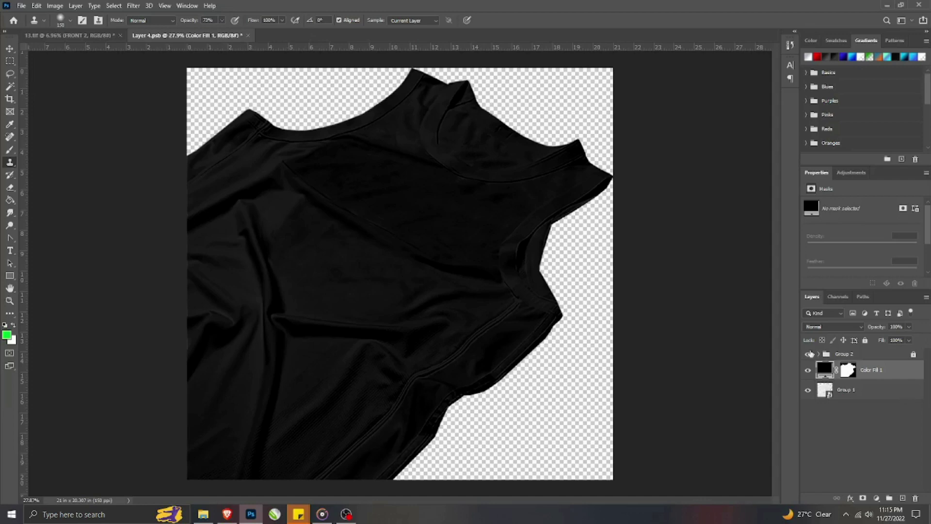
# - Reopen Group 1.psb and Group 11.psb, and tile them vertically beside Layer 4.psb in a two-pane layout
pyautogui.doubleClick(825, 390)
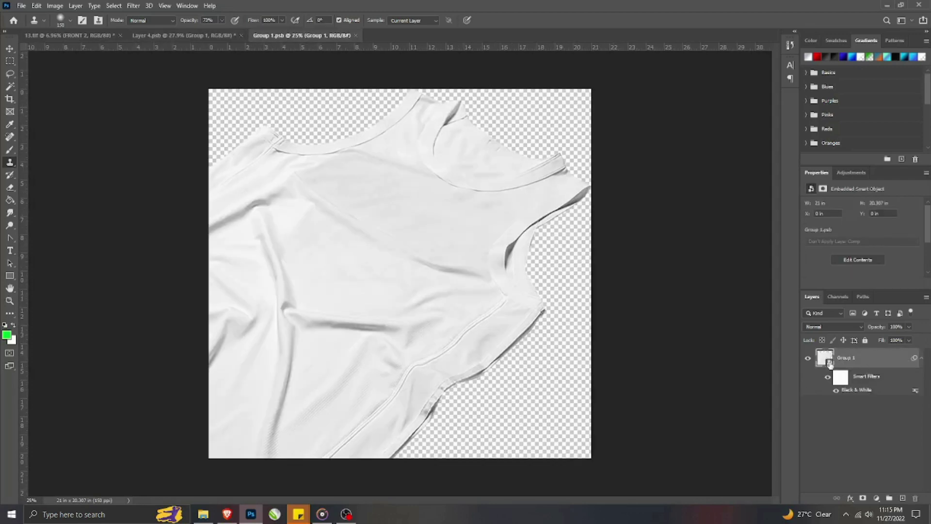
pyautogui.doubleClick(826, 362)
pyautogui.click(188, 5)
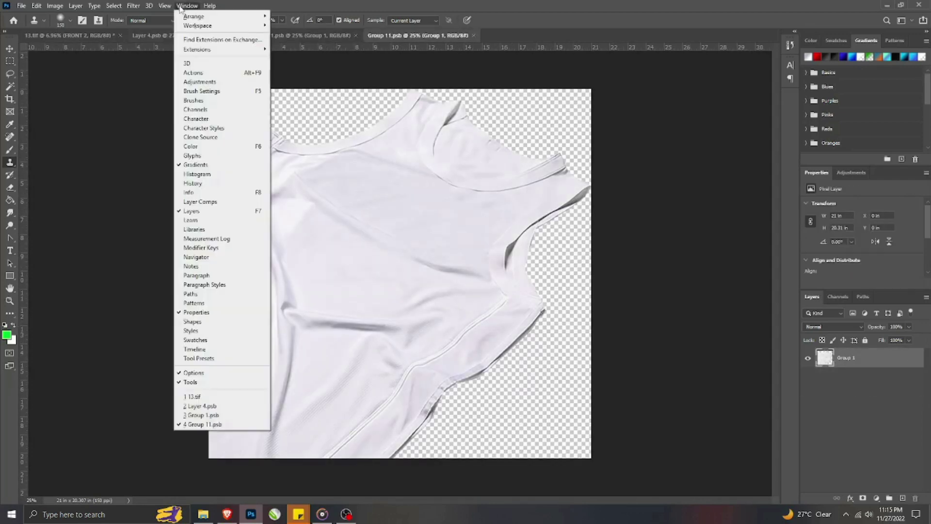
pyautogui.moveTo(196, 15)
pyautogui.click(287, 42)
pyautogui.moveTo(275, 35); pyautogui.dragTo(533, 36)
pyautogui.click(571, 191)
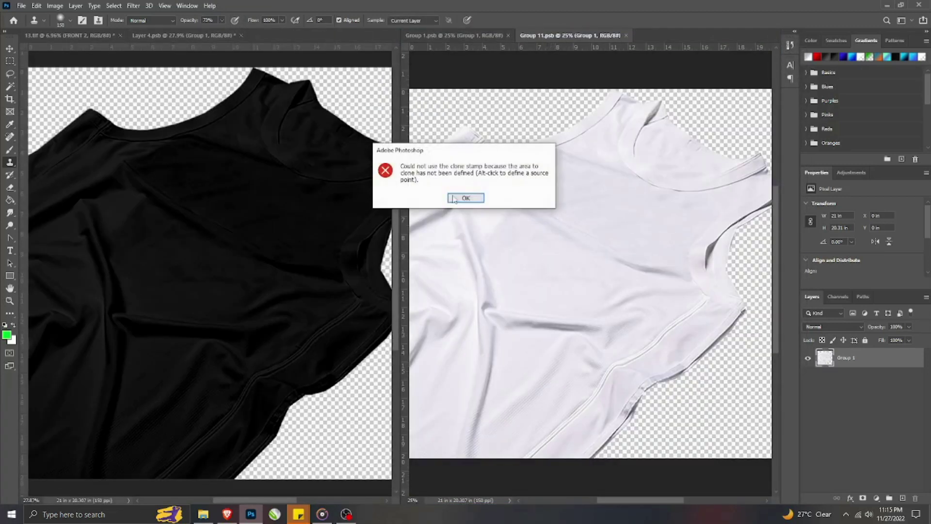
# - Close Group 11.psb and Group 1.psb without further retouching and return to Layer 4.psb
pyautogui.press('Return')
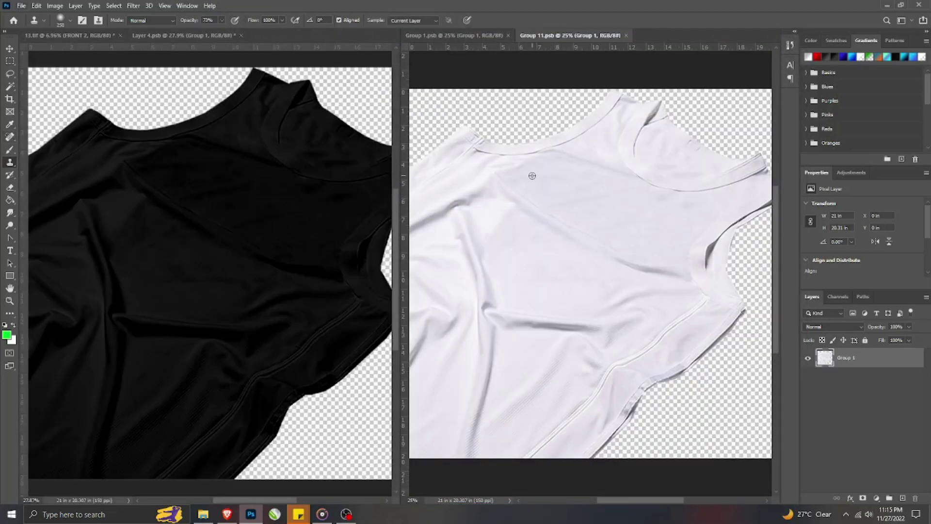
pyautogui.press('[')
pyautogui.press('[')
pyautogui.click(464, 39)
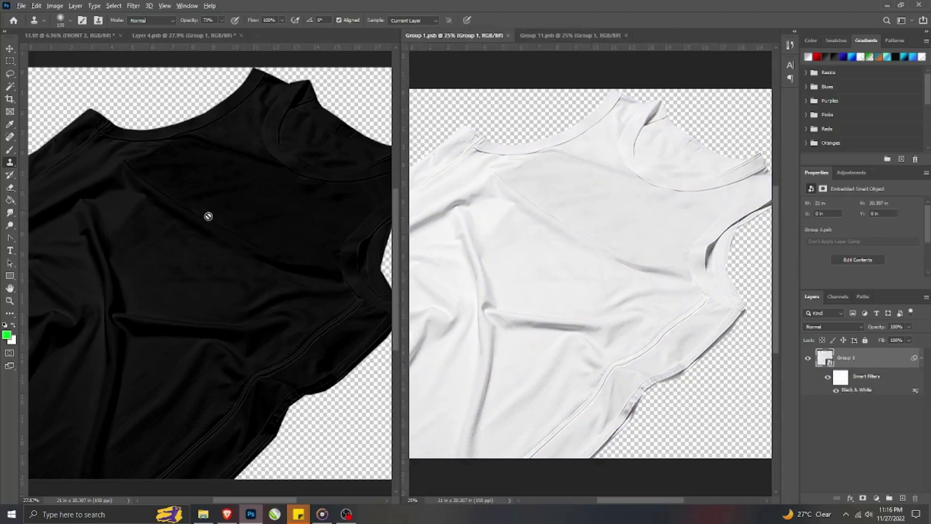
pyautogui.hotkey('ctrl', '0')
pyautogui.click(210, 216)
pyautogui.hotkey('ctrl', '0')
pyautogui.click(626, 36)
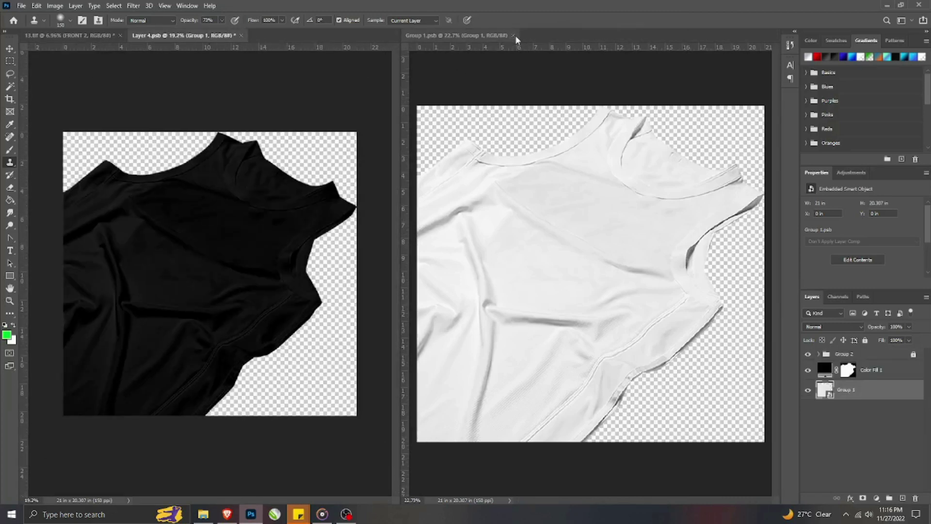
pyautogui.click(513, 36)
pyautogui.scroll(3, 421, 271)
pyautogui.scroll(-2, 420, 271)
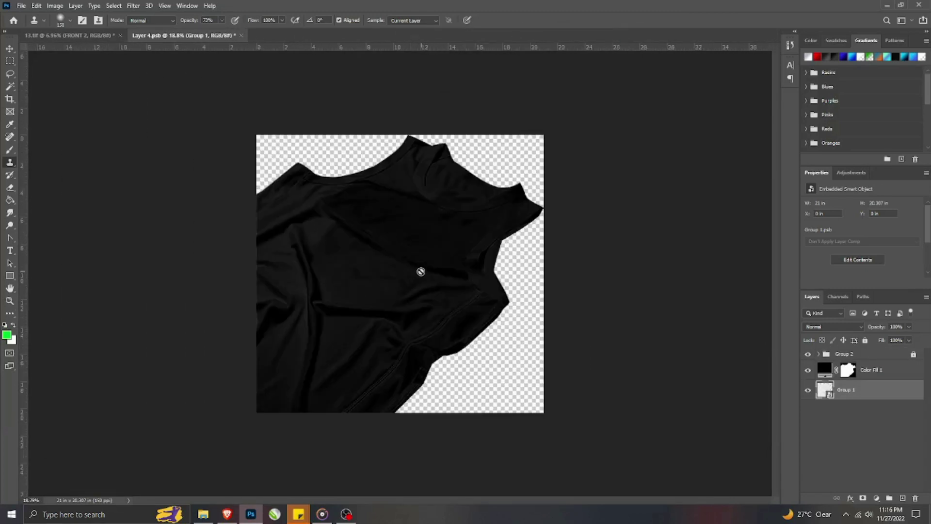
pyautogui.scroll(3, 421, 271)
pyautogui.scroll(-3, 421, 271)
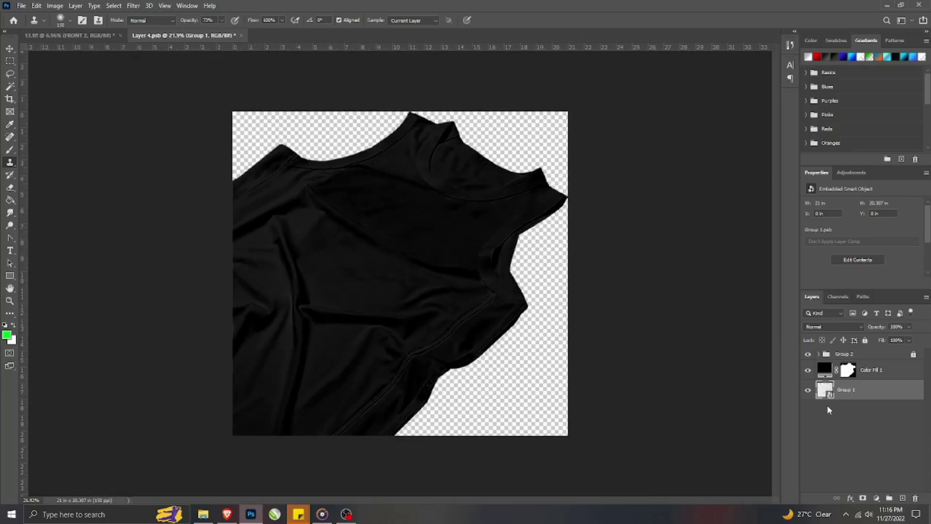
# - Trace the outer edge of the neckline band with the Pen tool, enclose the neck area, and convert the path to a selection
pyautogui.click(9, 238)
pyautogui.scroll(4, 403, 110)
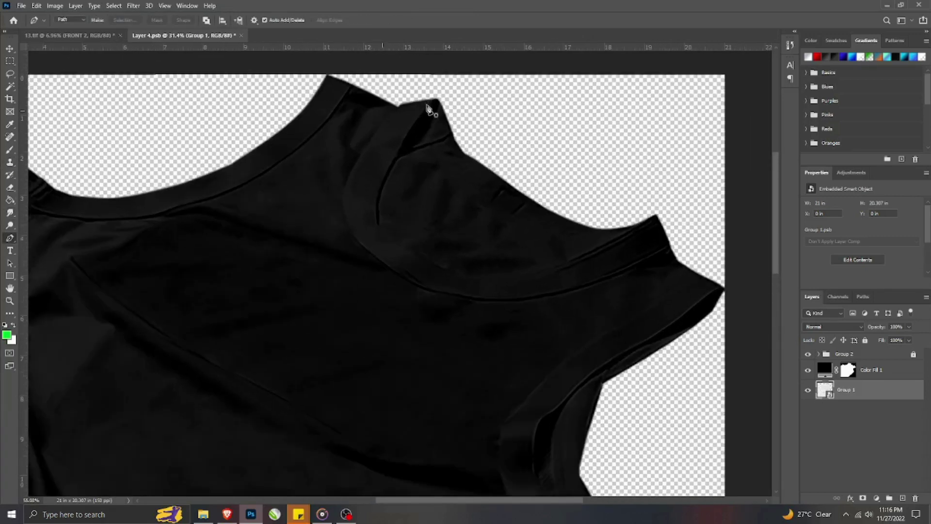
pyautogui.click(399, 103)
pyautogui.click(354, 165)
pyautogui.click(344, 190)
pyautogui.click(343, 199)
pyautogui.moveTo(376, 257); pyautogui.dragTo(418, 294)
pyautogui.click(432, 293)
pyautogui.moveTo(532, 297); pyautogui.dragTo(671, 252)
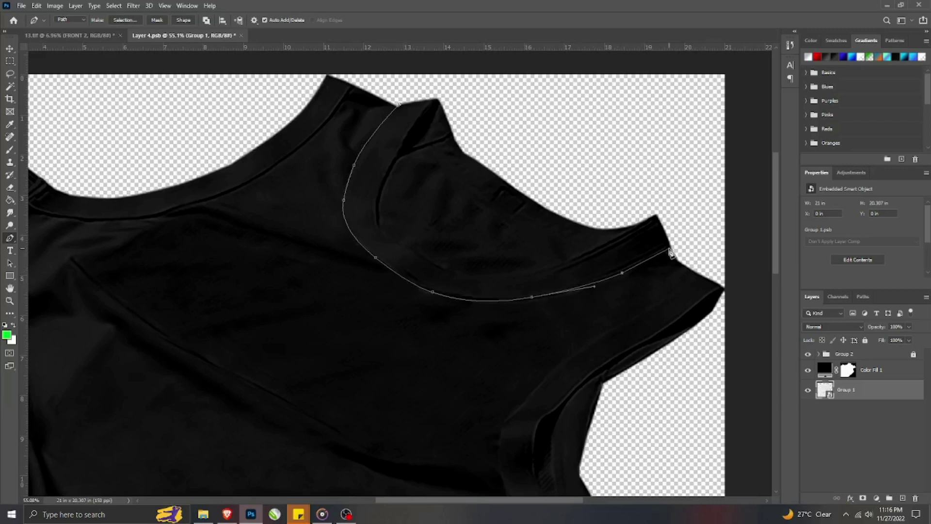
pyautogui.moveTo(669, 196); pyautogui.dragTo(670, 197)
pyautogui.click(399, 106)
pyautogui.hotkey('ctrl', 'Return')
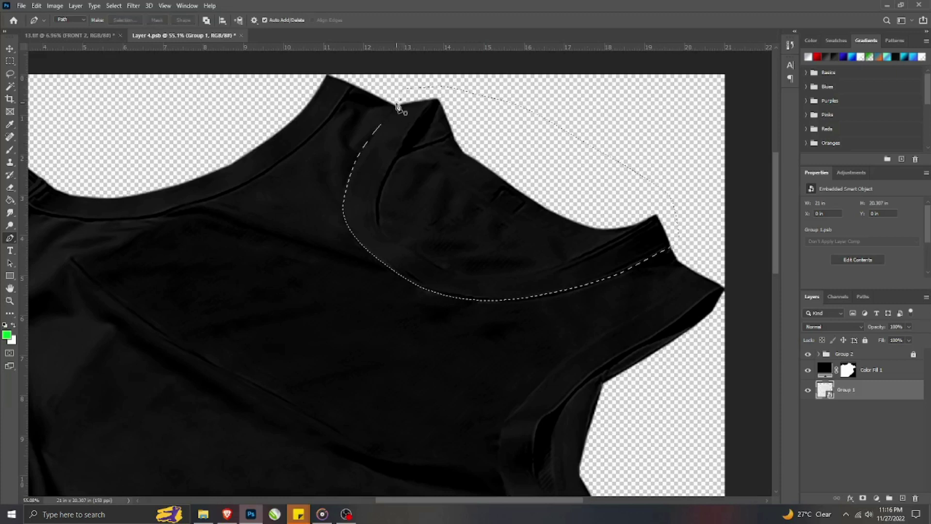
# - Add a Solid Color fill of ff0000 to the selected neck area and move it above the black jersey fill
pyautogui.press('w')
pyautogui.click(876, 498)
pyautogui.click(868, 335)
pyautogui.write('ff0000')
pyautogui.press('Return')
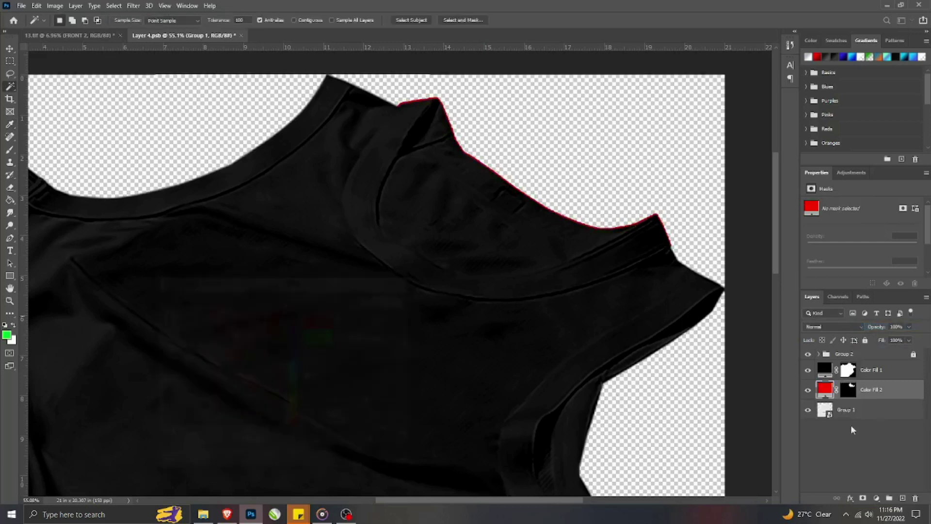
pyautogui.hotkey('ctrl', ']')
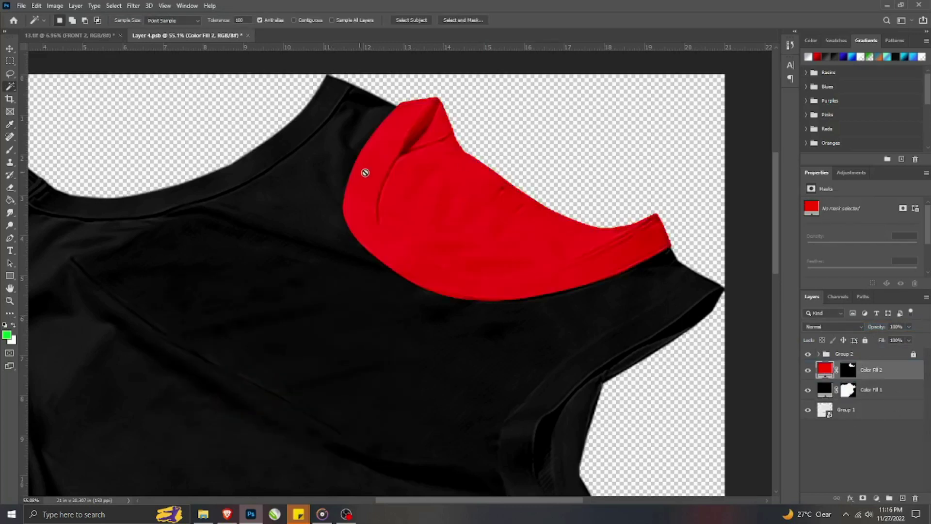
# - Recolor the neck area's fill to dark gray 2e2e2e
pyautogui.doubleClick(826, 371)
pyautogui.click(154, 405)
pyautogui.press('Return')
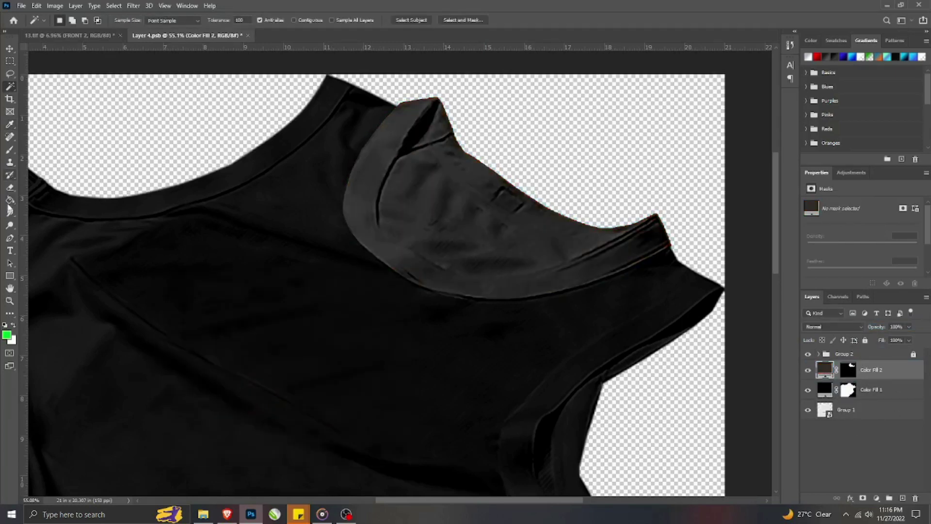
# - Trace a closed Pen path around the inner neck opening, following the collar band's inside edge
pyautogui.press('p')
pyautogui.scroll(3, 454, 178)
pyautogui.click(412, 103)
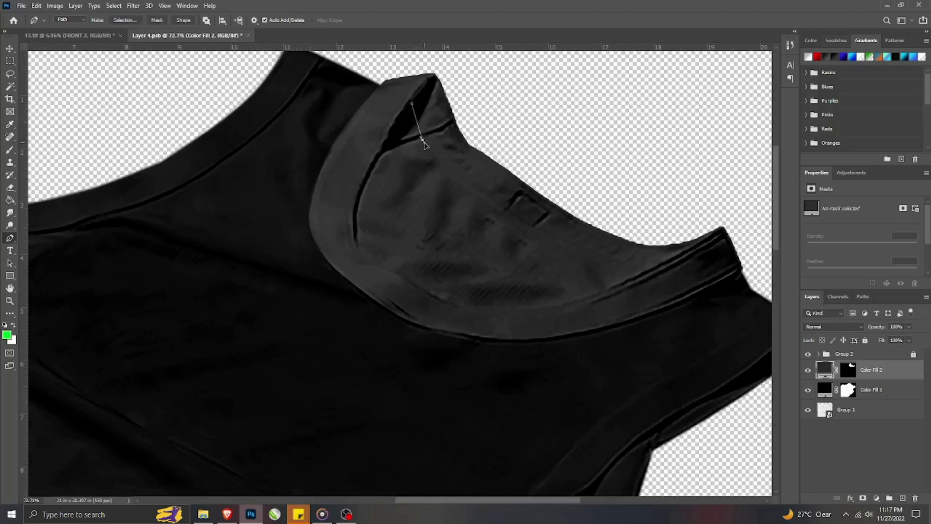
pyautogui.click(560, 243)
pyautogui.click(530, 307)
pyautogui.moveTo(456, 303); pyautogui.dragTo(412, 292)
pyautogui.click(395, 274)
pyautogui.moveTo(368, 266)
pyautogui.mouseDown()
pyautogui.moveTo(394, 270)
pyautogui.moveTo(402, 286)
pyautogui.moveTo(367, 267)
pyautogui.mouseUp()
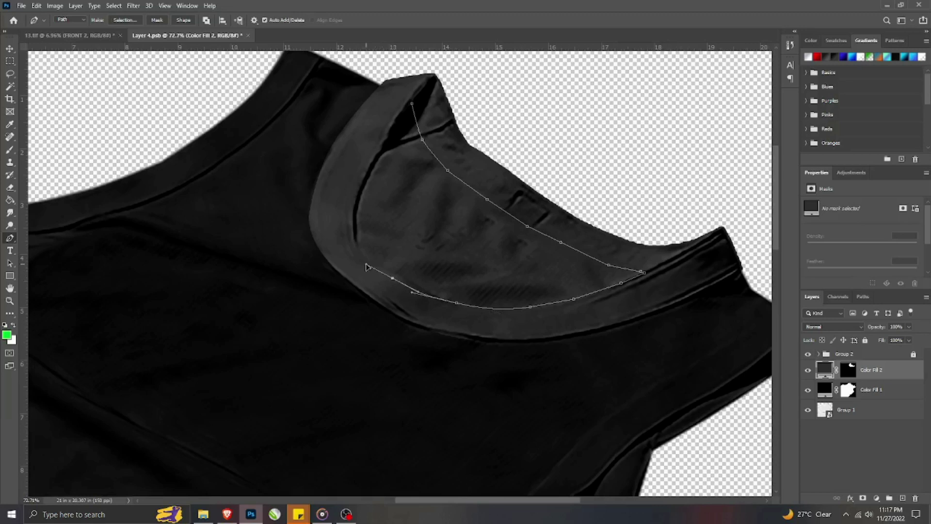
pyautogui.moveTo(353, 221); pyautogui.dragTo(379, 152)
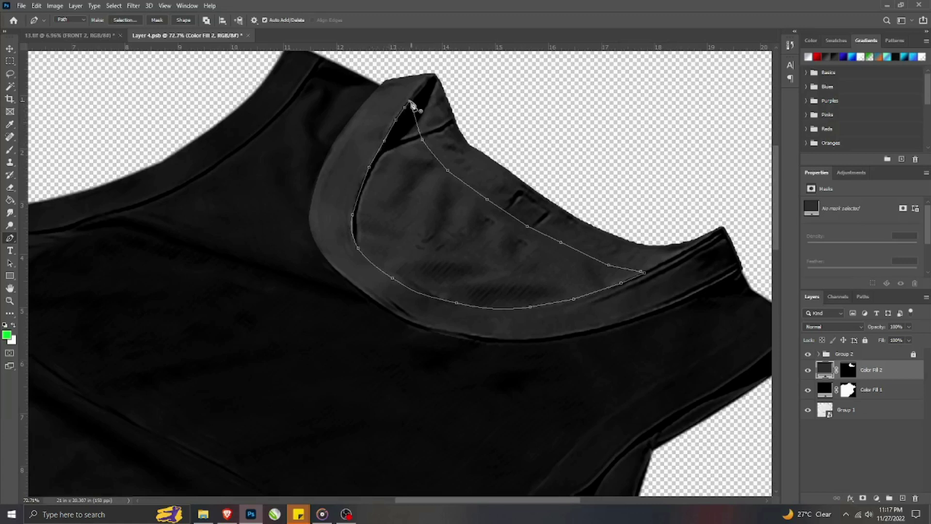
# - Add a white Solid Color fill for the inner neck opening above the collar fill
pyautogui.click(876, 498)
pyautogui.click(820, 294)
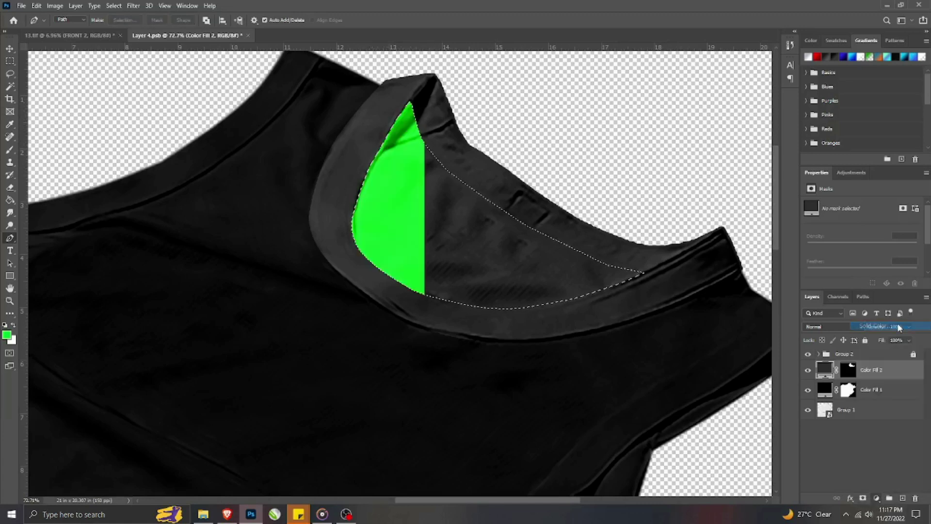
pyautogui.moveTo(156, 294); pyautogui.dragTo(156, 294)
pyautogui.click(375, 299)
# - Recolor the collar band's fill red and remove the inner neck opening from its layer mask
pyautogui.doubleClick(824, 389)
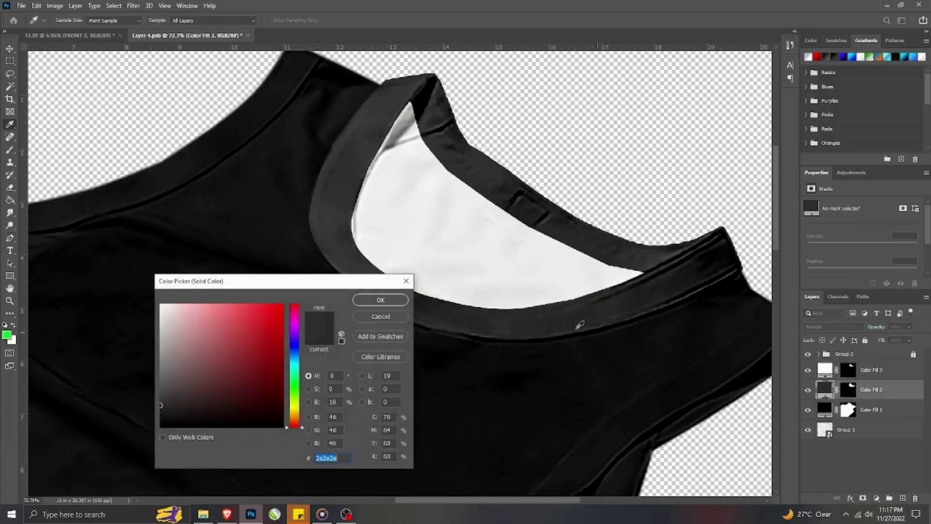
pyautogui.moveTo(275, 313); pyautogui.dragTo(287, 301)
pyautogui.click(381, 299)
pyautogui.click(848, 389)
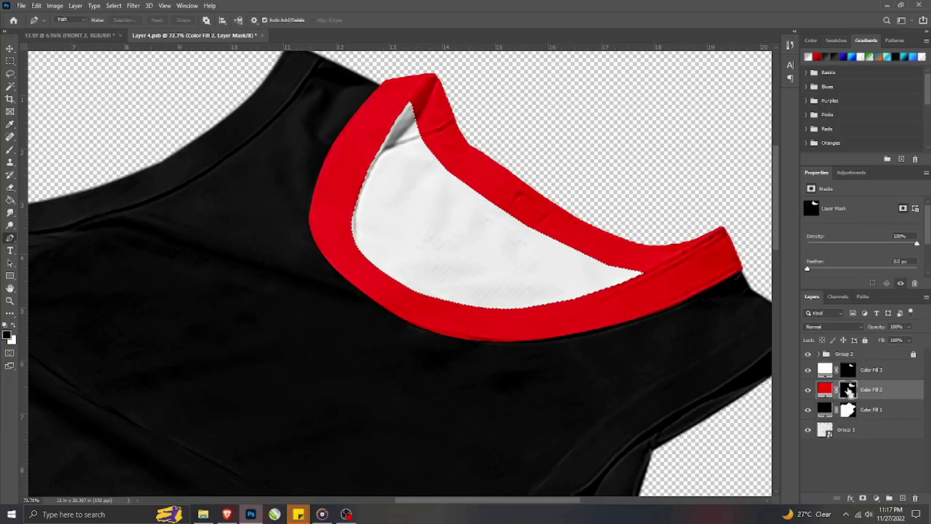
# - With Group 1 selected, trace the inner edge and lower end of the armhole band above the side seam with the Pen tool
pyautogui.scroll(-5, 436, 224)
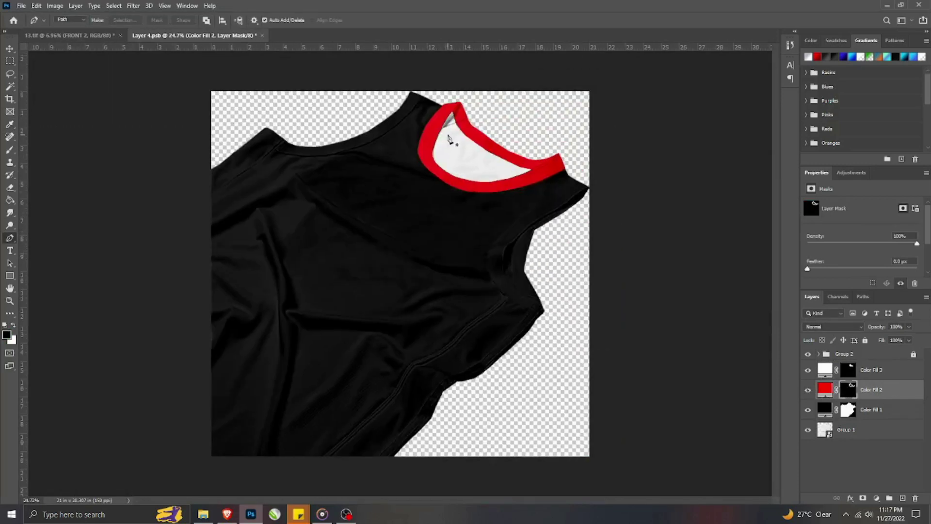
pyautogui.scroll(4, 450, 139)
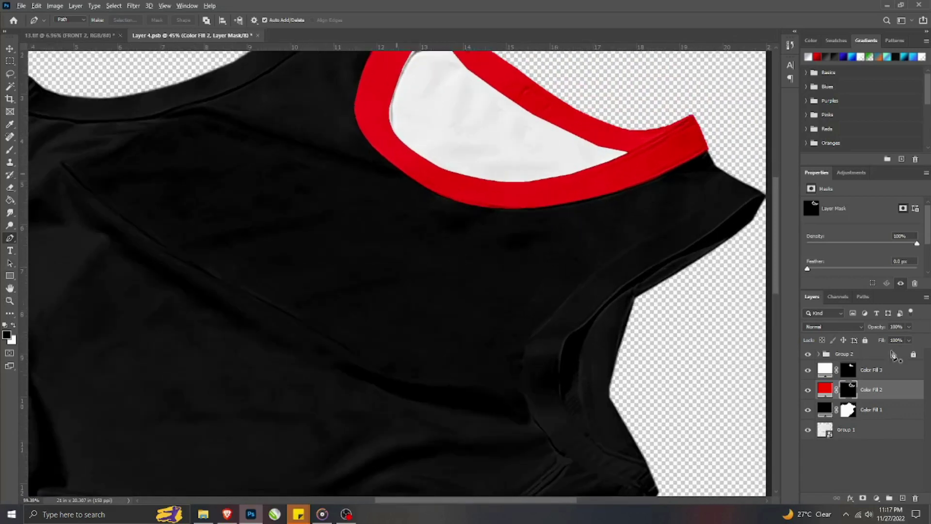
pyautogui.click(846, 429)
pyautogui.scroll(2, 610, 212)
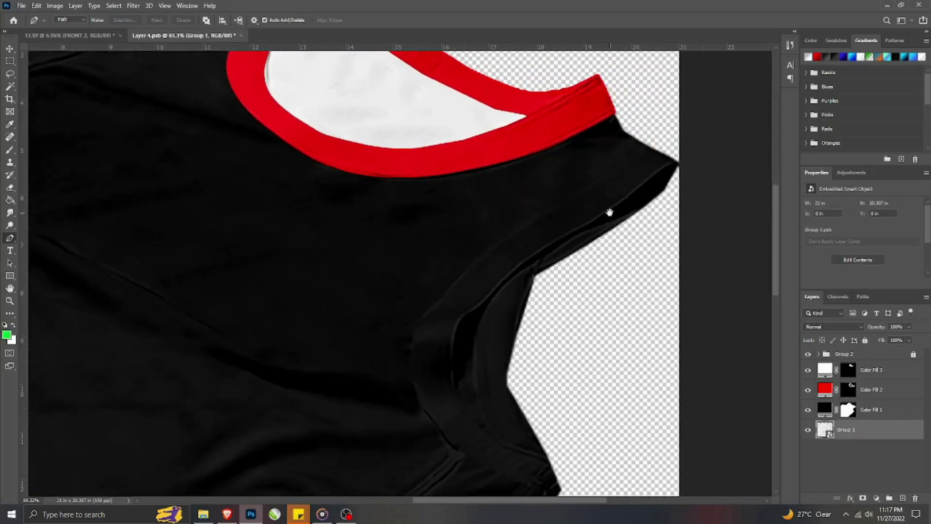
pyautogui.click(535, 275)
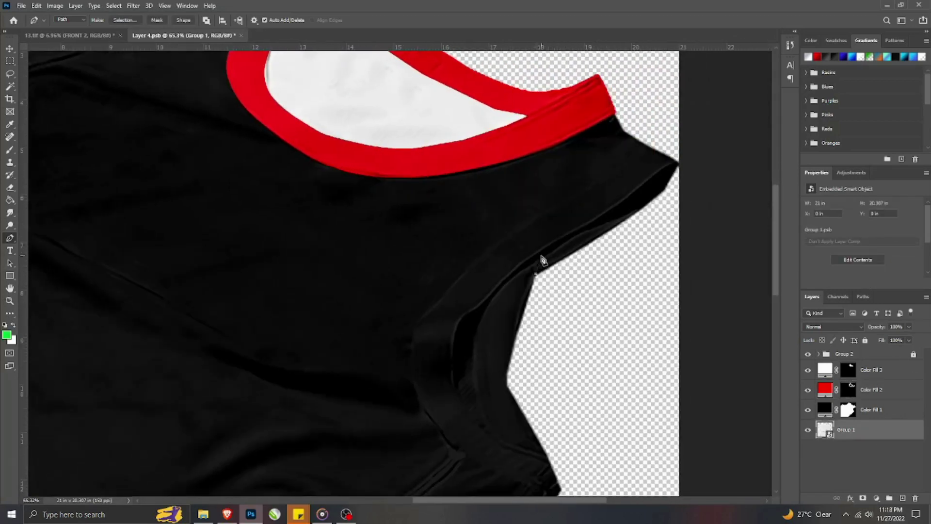
pyautogui.moveTo(497, 290); pyautogui.dragTo(475, 321)
pyautogui.keyDown('alt'); pyautogui.click(497, 290); pyautogui.keyUp('alt')
pyautogui.click(478, 307)
pyautogui.click(472, 312)
pyautogui.click(466, 315)
pyautogui.click(454, 350)
pyautogui.moveTo(455, 378); pyautogui.dragTo(428, 292)
pyautogui.click(425, 285)
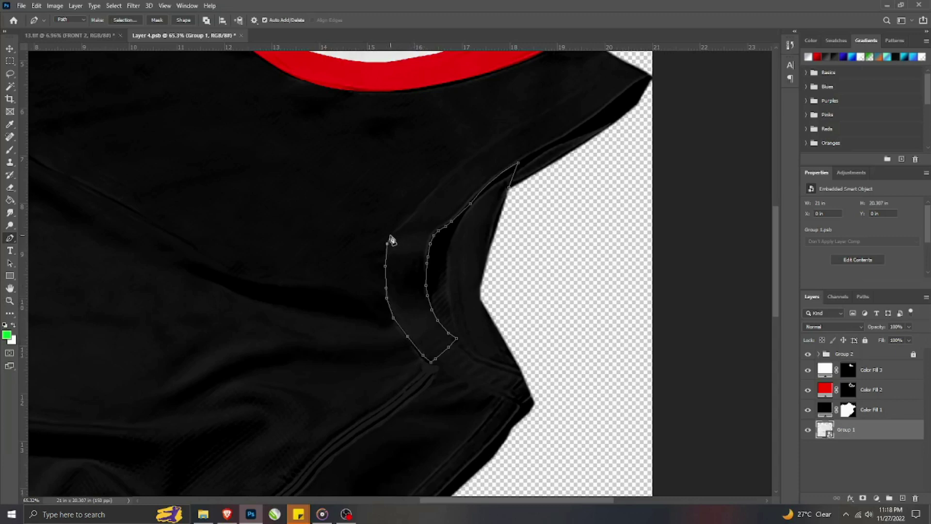
# - Continue the armhole path along the band's outer edge to the shoulder, close it, and convert it to a selection
pyautogui.click(425, 196)
pyautogui.moveTo(466, 158); pyautogui.dragTo(405, 243)
pyautogui.click(410, 240)
pyautogui.click(453, 210)
pyautogui.click(497, 185)
pyautogui.click(533, 165)
pyautogui.click(592, 223)
pyautogui.click(456, 249)
pyautogui.hotkey('ctrl', 'Return')
# - Add a Solid Color fill of ff0000 to the selected armhole band and place it directly above the black jersey fill
pyautogui.press('w')
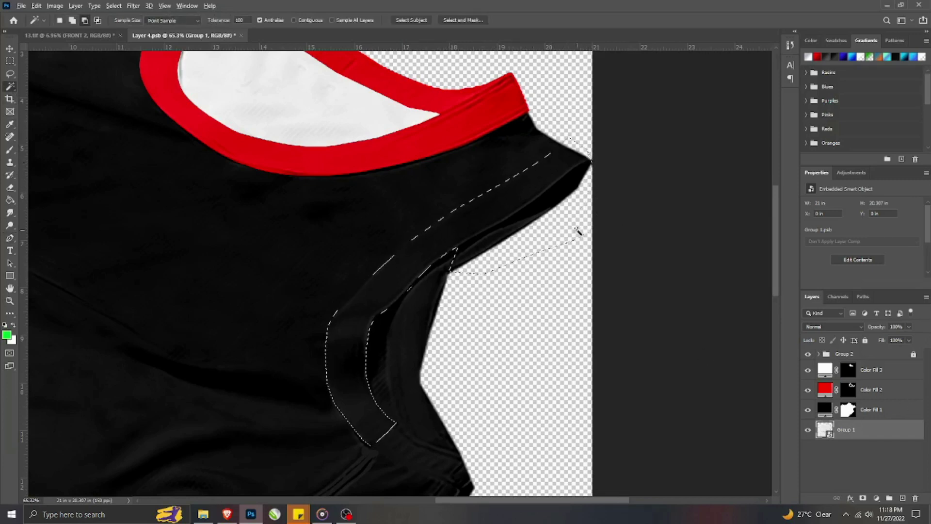
pyautogui.click(876, 498)
pyautogui.click(821, 326)
pyautogui.write('ff0000')
pyautogui.moveTo(883, 430); pyautogui.dragTo(881, 403)
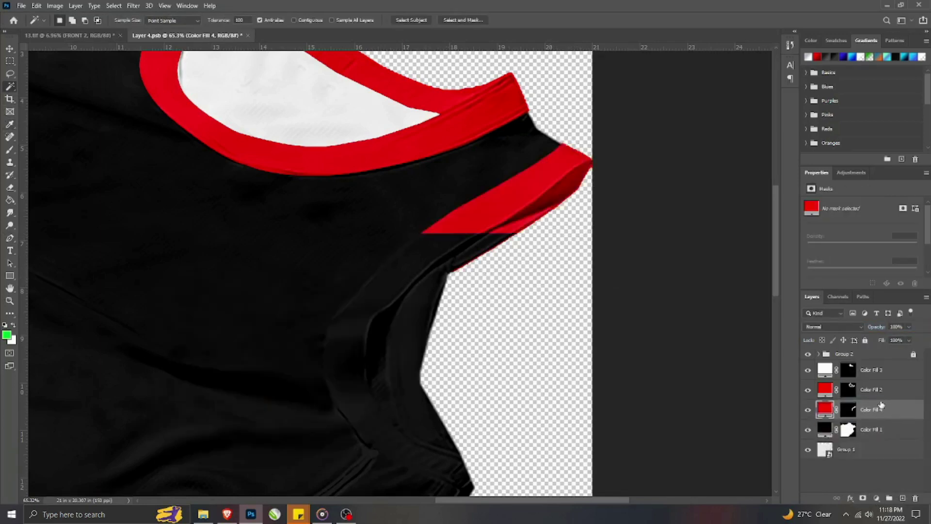
# - Trace a closed Pen path around the opposite armhole band, following its seam from one end of the armhole to the other
pyautogui.scroll(-4, 436, 274)
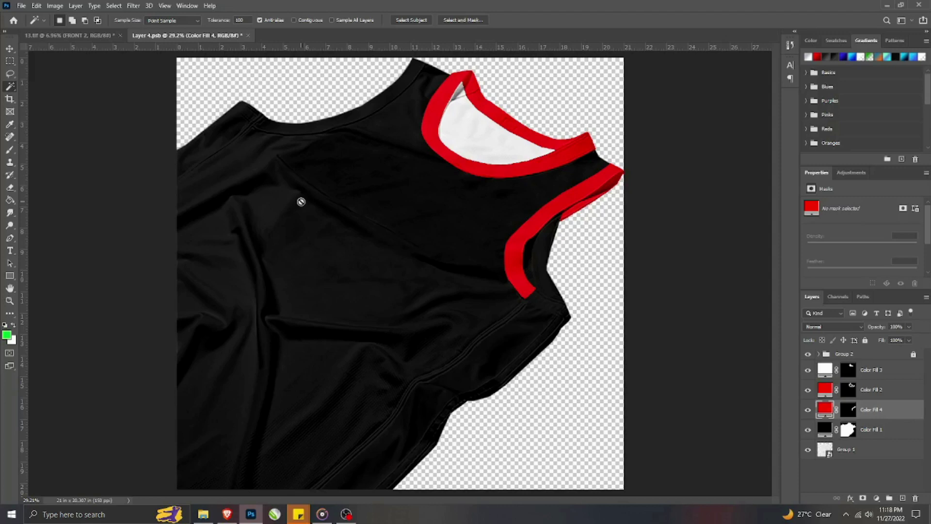
pyautogui.press('p')
pyautogui.scroll(3, 368, 92)
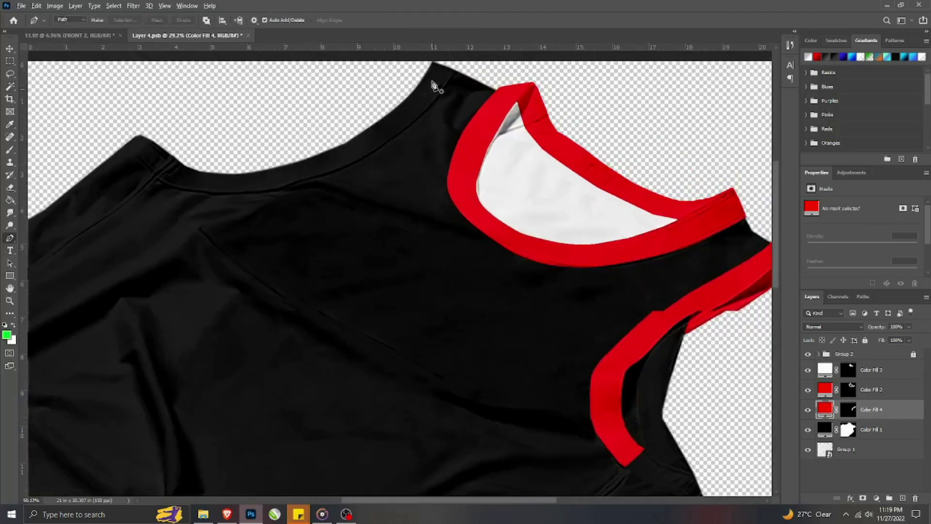
pyautogui.click(456, 72)
pyautogui.moveTo(407, 127); pyautogui.dragTo(378, 150)
pyautogui.moveTo(323, 175); pyautogui.dragTo(287, 190)
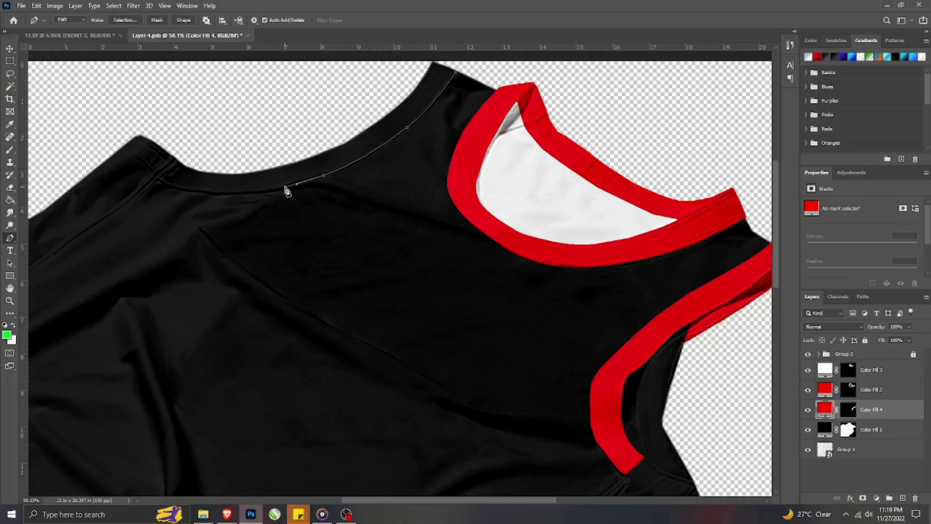
pyautogui.moveTo(214, 206); pyautogui.dragTo(294, 195)
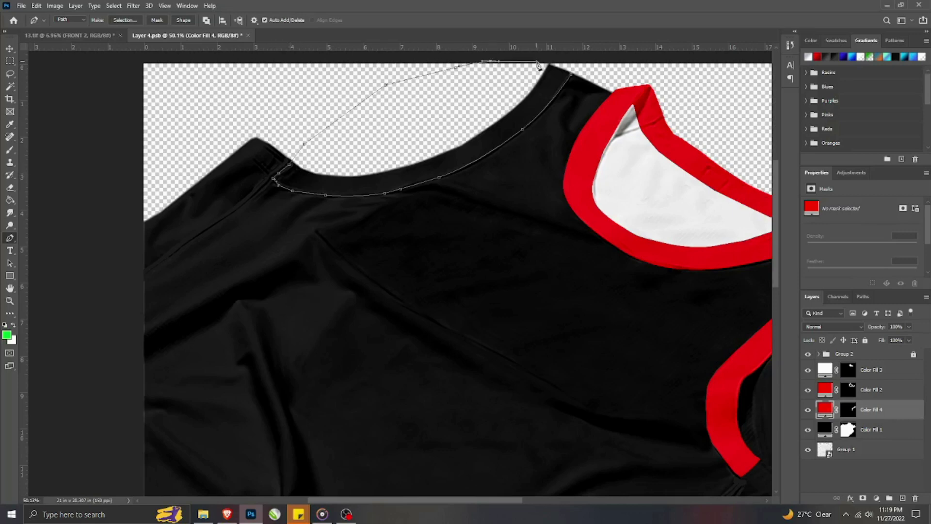
# - Convert the path to a selection and subtract the transparent background from it with the Magic Wand on Group 1
pyautogui.hotkey('ctrl', 'Return')
pyautogui.click(864, 447)
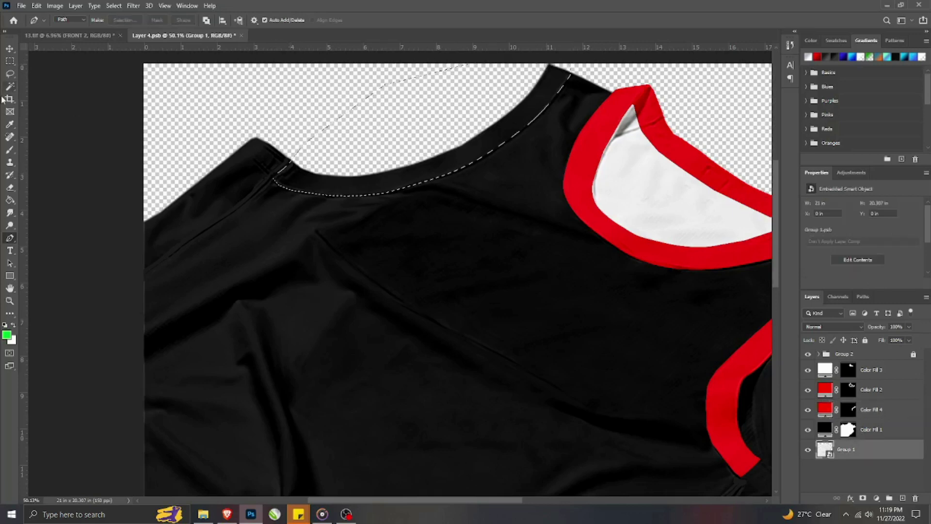
pyautogui.click(9, 87)
pyautogui.keyDown('alt'); pyautogui.click(403, 106); pyautogui.keyUp('alt')
# - Add a red Solid Color fill to this second armhole band, directly above the black jersey fill
pyautogui.click(870, 429)
pyautogui.click(876, 498)
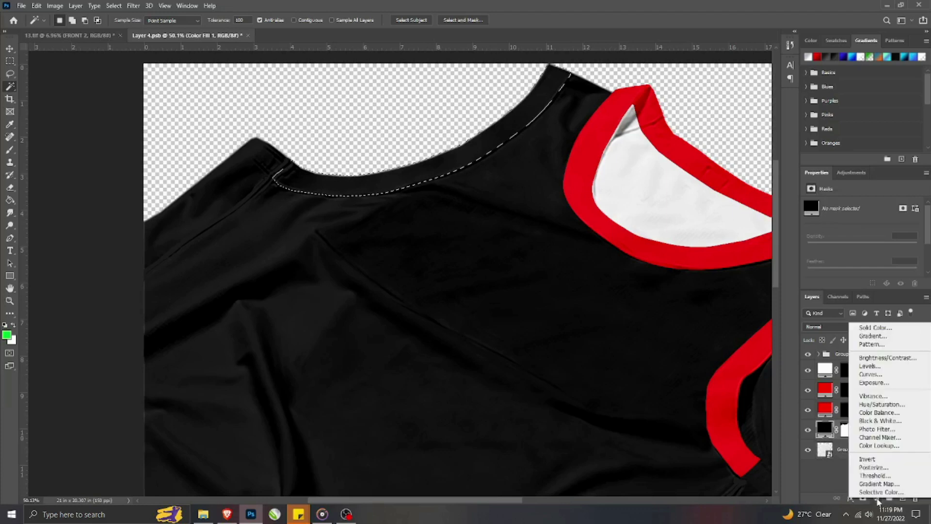
pyautogui.click(882, 329)
pyautogui.click(294, 306)
pyautogui.click(380, 300)
pyautogui.scroll(-10, 254, 159)
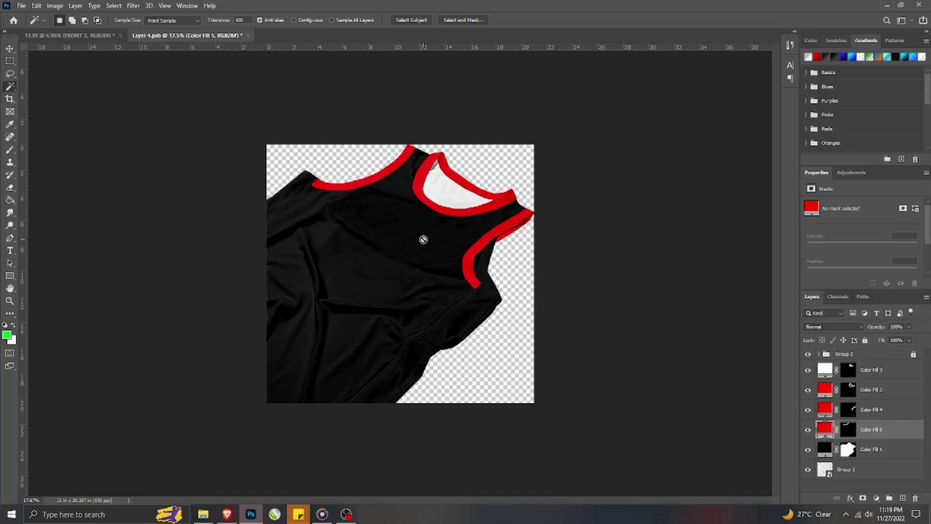
# - Trace a closed Pen path around the side panel below the armhole, following its seam from the armhole band to the canvas edge
pyautogui.press('p')
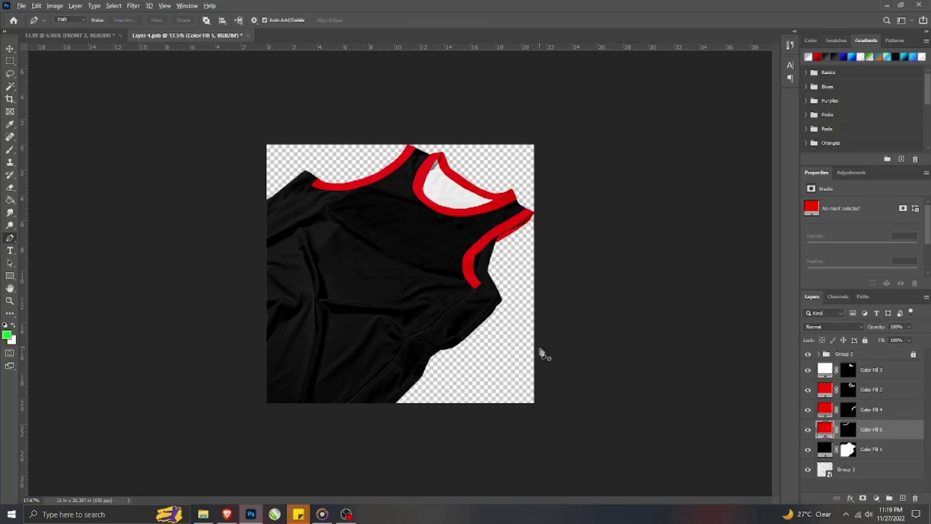
pyautogui.scroll(5, 509, 316)
pyautogui.click(536, 294)
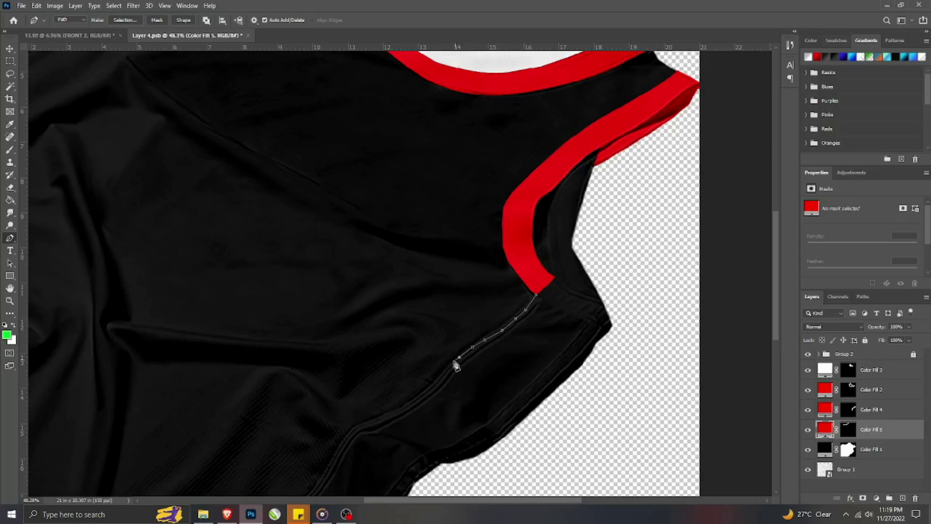
pyautogui.click(433, 387)
pyautogui.moveTo(411, 403); pyautogui.dragTo(525, 326)
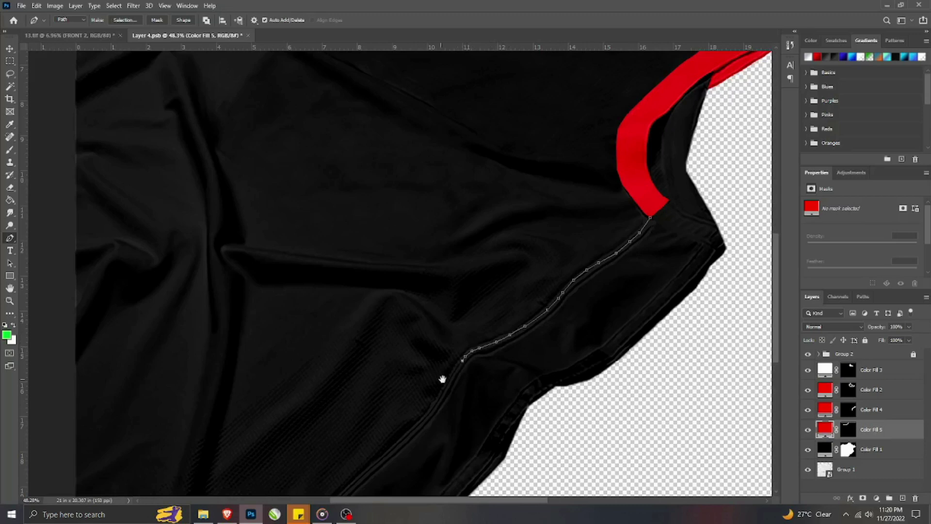
pyautogui.moveTo(443, 378); pyautogui.dragTo(528, 329)
pyautogui.moveTo(489, 386); pyautogui.dragTo(556, 307)
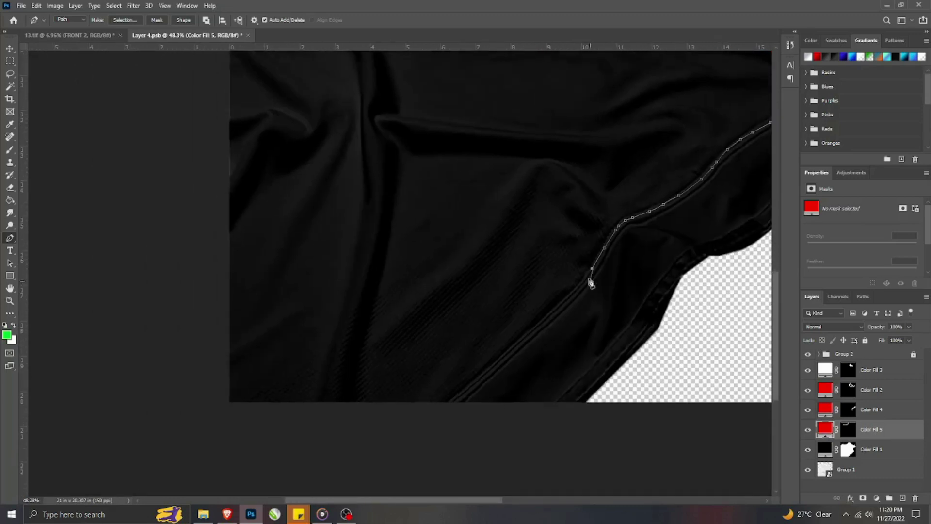
pyautogui.click(572, 294)
pyautogui.click(539, 322)
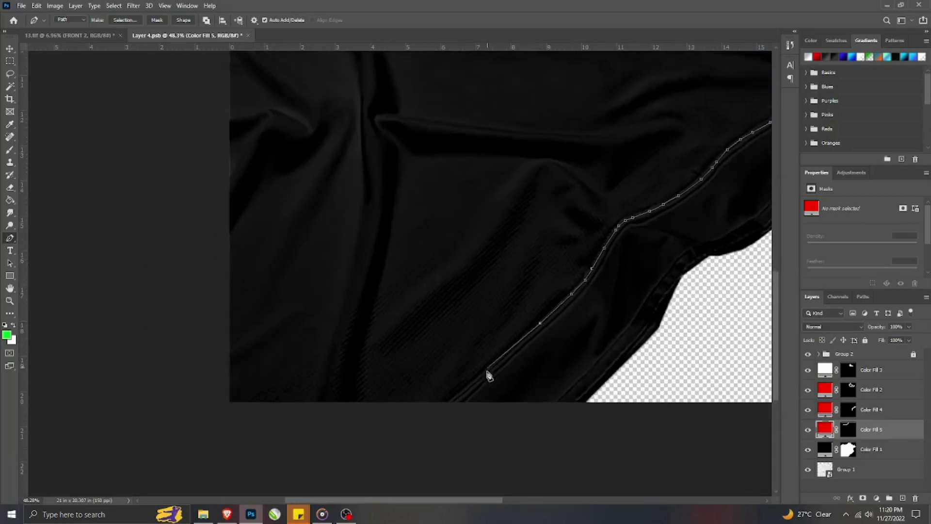
pyautogui.click(446, 409)
pyautogui.scroll(-6, 446, 409)
pyautogui.click(426, 456)
pyautogui.click(536, 364)
pyautogui.scroll(6, 547, 326)
pyautogui.moveTo(616, 322); pyautogui.dragTo(613, 316)
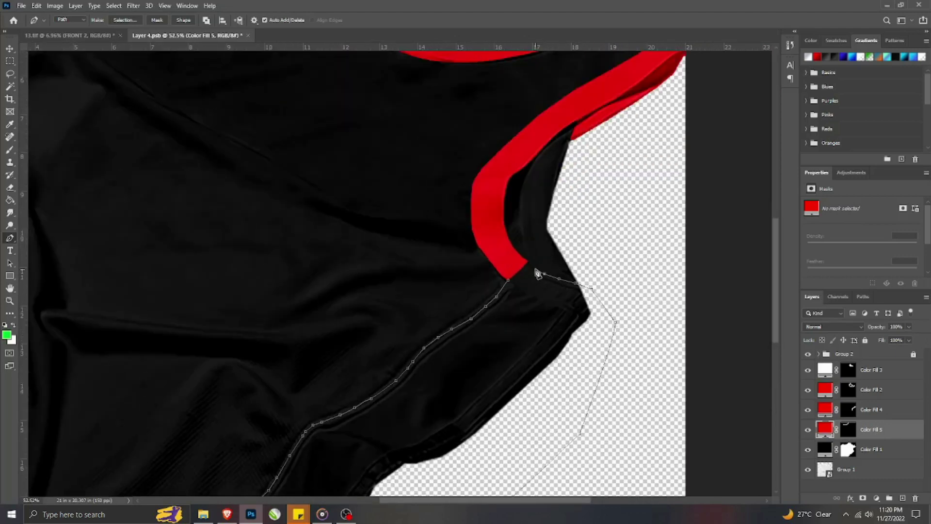
pyautogui.click(508, 280)
# - Convert the path to a selection and subtract the transparent background from it with the Magic Wand on Group 1
pyautogui.hotkey('ctrl', 'Return')
pyautogui.scroll(-5, 507, 285)
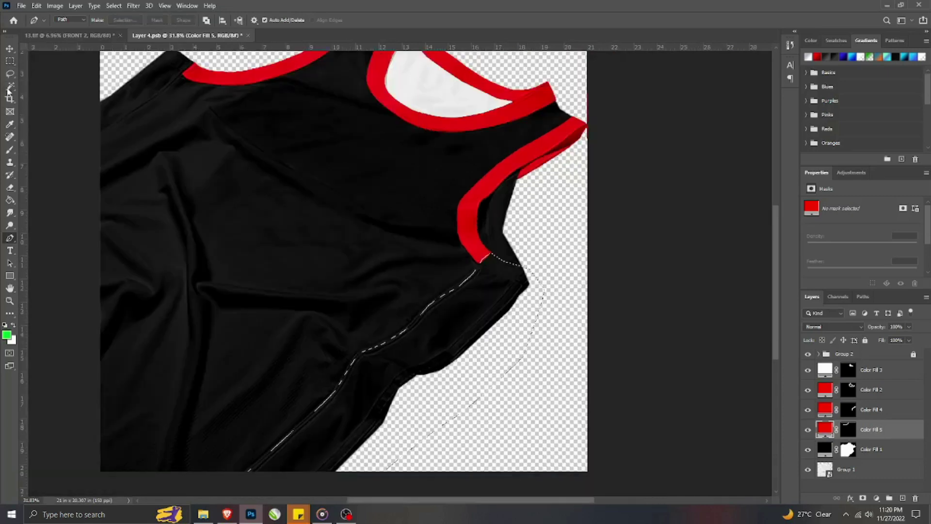
pyautogui.click(10, 88)
pyautogui.click(869, 474)
# - Add a Solid Color fill of 000cff to the selected side panel, directly above the black jersey fill
pyautogui.click(871, 449)
pyautogui.click(876, 498)
pyautogui.click(861, 322)
pyautogui.write('0000ff')
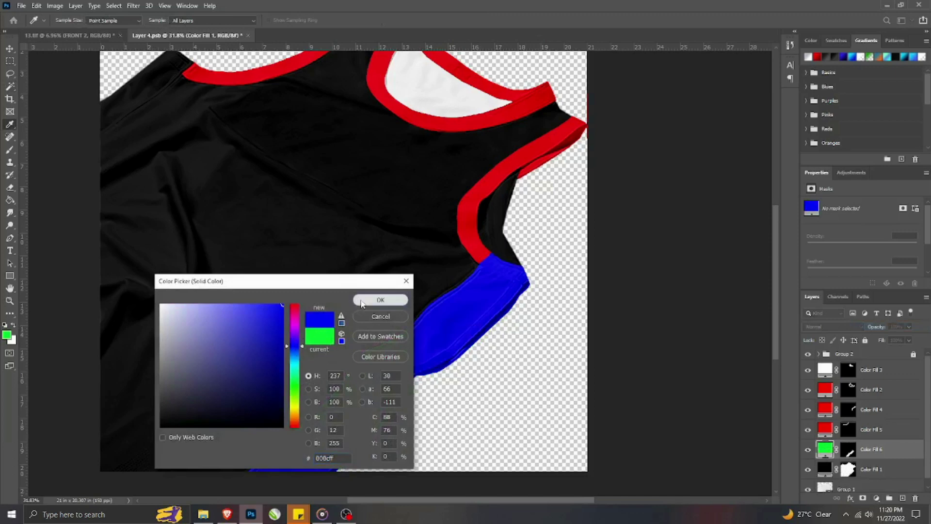
pyautogui.click(360, 299)
pyautogui.scroll(-3, 301, 228)
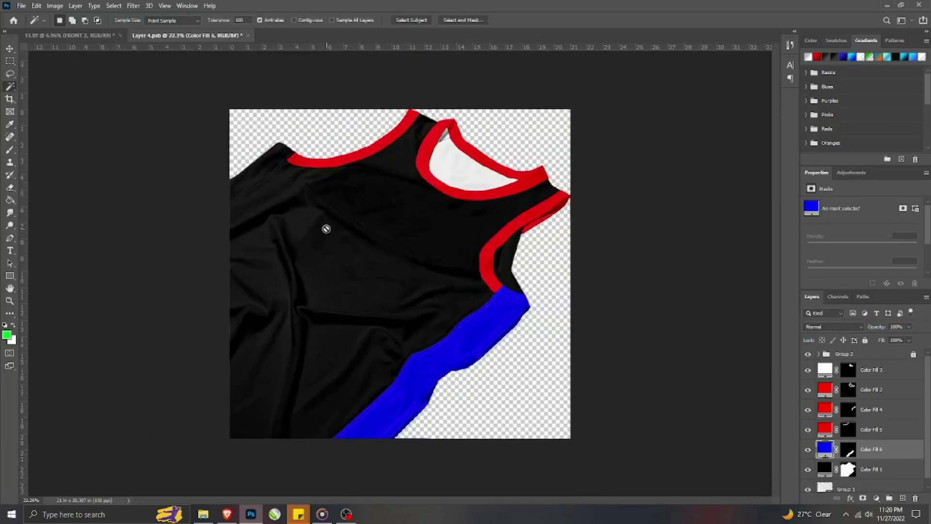
# - Trace a closed Pen path around the opposite side panel, following its seam from the armhole band to the canvas edge
pyautogui.press('p')
pyautogui.scroll(6, 226, 157)
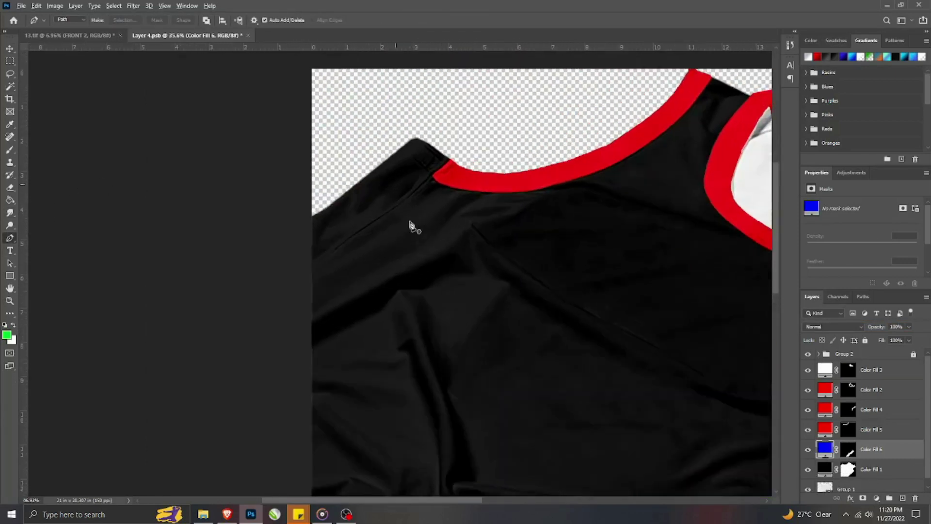
pyautogui.click(467, 146)
pyautogui.click(436, 174)
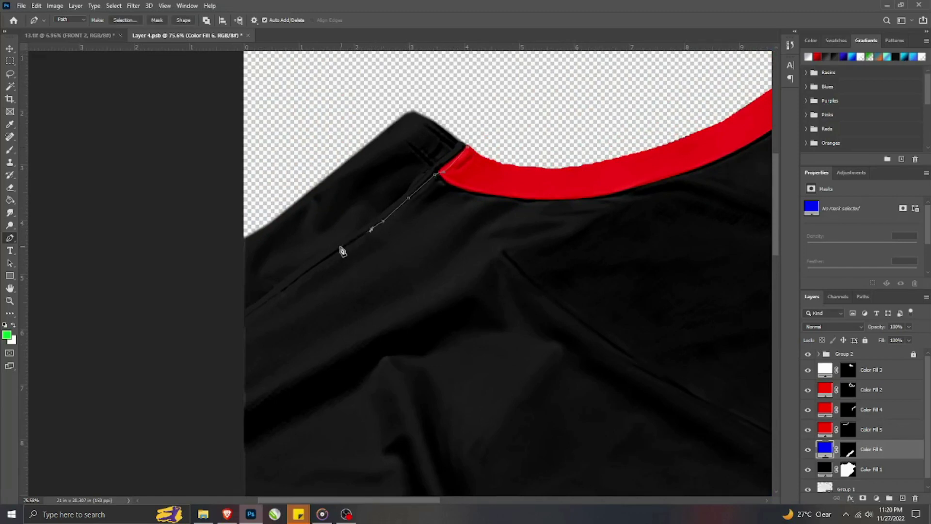
pyautogui.click(303, 276)
pyautogui.click(226, 226)
pyautogui.moveTo(286, 147); pyautogui.dragTo(302, 141)
pyautogui.moveTo(357, 119); pyautogui.dragTo(410, 99)
pyautogui.moveTo(421, 101); pyautogui.dragTo(472, 143)
pyautogui.click(466, 146)
# - Turn the path into a selection and remove the transparent background from it using the Magic Wand on Group 1
pyautogui.hotkey('ctrl', 'Return')
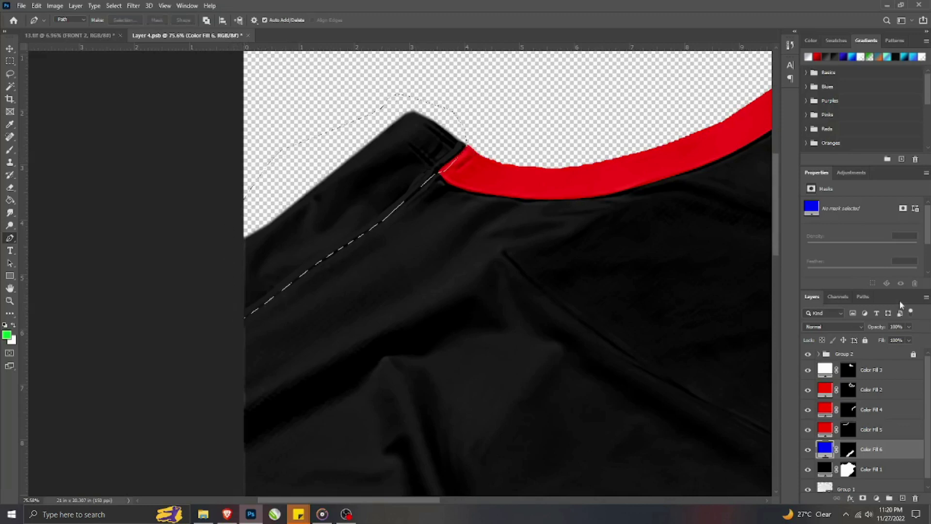
pyautogui.click(871, 489)
pyautogui.press('w')
pyautogui.keyDown('alt'); pyautogui.click(321, 145); pyautogui.keyUp('alt')
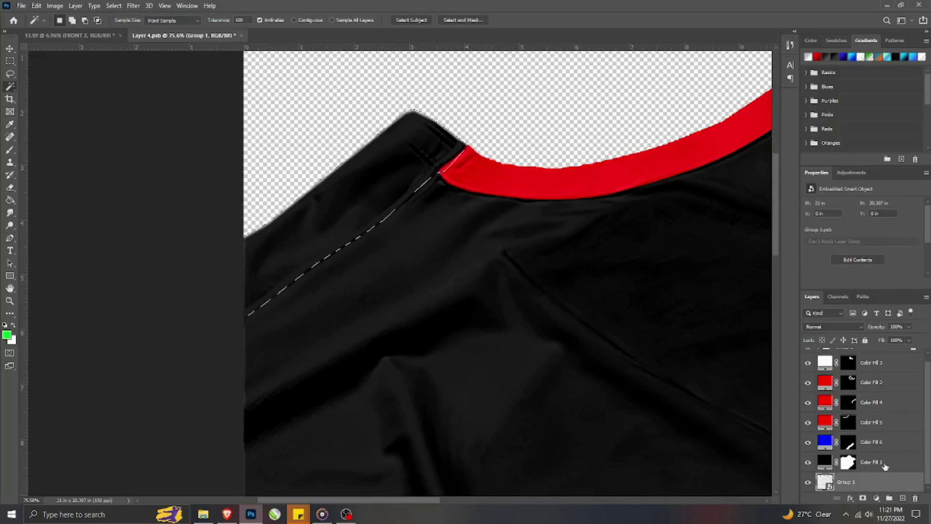
# - Add a Solid Color fill of 1e00ff to the opposite side panel, directly above the black jersey fill
pyautogui.click(886, 467)
pyautogui.click(876, 498)
pyautogui.click(868, 338)
pyautogui.moveTo(286, 298); pyautogui.dragTo(286, 345)
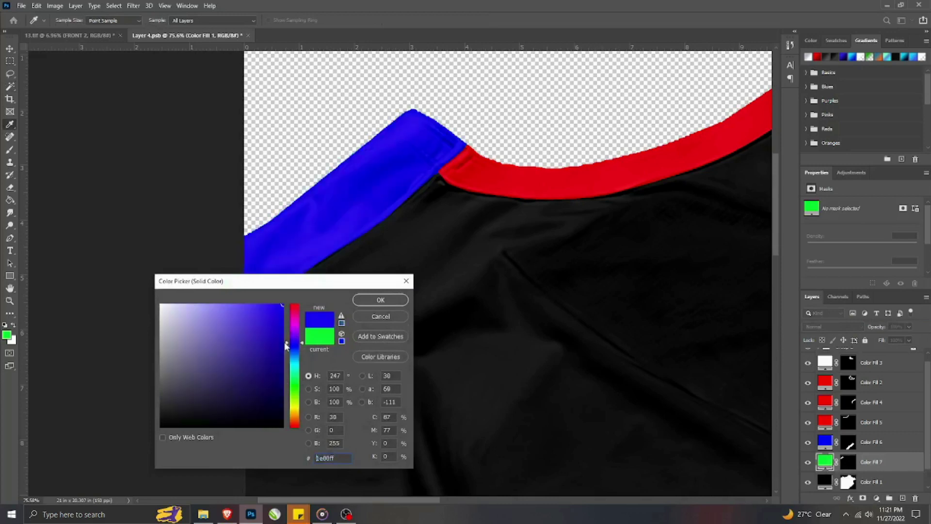
pyautogui.click(381, 300)
pyautogui.scroll(-5, 413, 254)
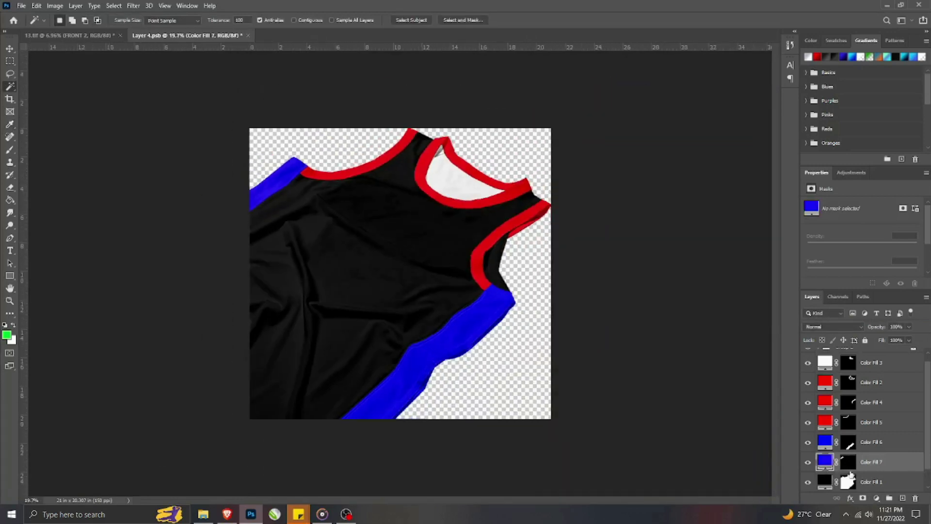
# - Duplicate the black jersey fill and load the combined masks of the side panel, armhole and collar fills as one selection
pyautogui.click(868, 485)
pyautogui.hotkey('ctrl', 'j')
pyautogui.keyDown('ctrl'); pyautogui.click(848, 464); pyautogui.keyUp('ctrl')
pyautogui.keyDown('ctrl'); pyautogui.keyDown('shift'); pyautogui.click(848, 444); pyautogui.keyUp('shift'); pyautogui.keyUp('ctrl')
pyautogui.keyDown('ctrl'); pyautogui.keyDown('shift'); pyautogui.click(849, 421); pyautogui.keyUp('shift'); pyautogui.keyUp('ctrl')
pyautogui.keyDown('ctrl'); pyautogui.keyDown('shift'); pyautogui.click(850, 402); pyautogui.keyUp('shift'); pyautogui.keyUp('ctrl')
pyautogui.keyDown('ctrl'); pyautogui.keyDown('shift'); pyautogui.click(850, 382); pyautogui.keyUp('shift'); pyautogui.keyUp('ctrl')
pyautogui.keyDown('ctrl'); pyautogui.keyDown('shift'); pyautogui.click(850, 364); pyautogui.keyUp('shift'); pyautogui.keyUp('ctrl')
# - Fill the selected parts with black on the duplicated fill's mask, fill its remaining body area with white, and deselect
pyautogui.click(848, 480)
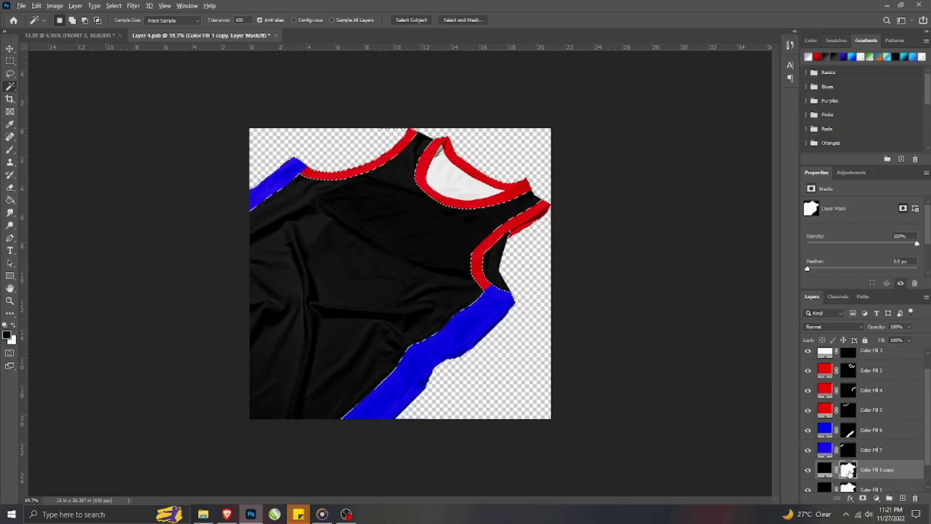
pyautogui.hotkey('alt', 'BackSpace')
pyautogui.keyDown('ctrl'); pyautogui.click(848, 471); pyautogui.keyUp('ctrl')
pyautogui.keyDown('ctrl'); pyautogui.click(850, 484); pyautogui.keyUp('ctrl')
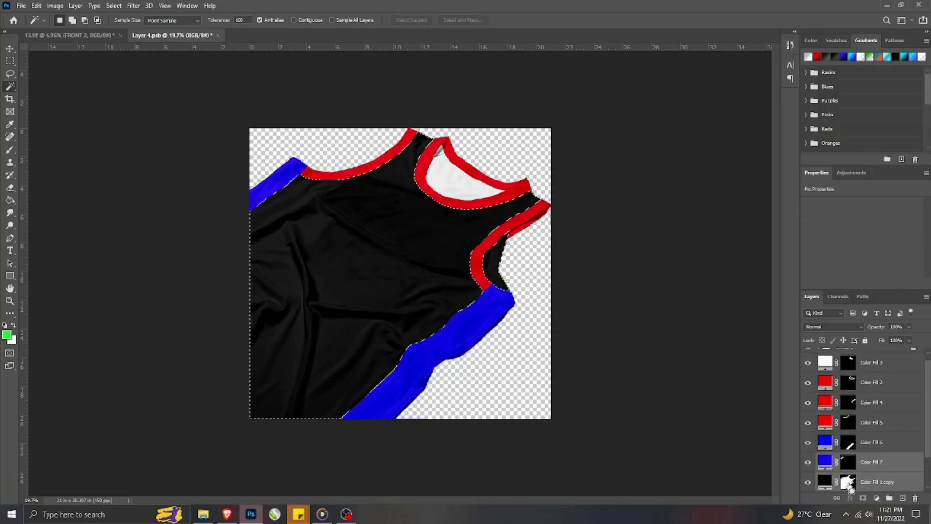
pyautogui.click(849, 483)
pyautogui.hotkey('ctrl', 'BackSpace')
pyautogui.hotkey('ctrl', 'd')
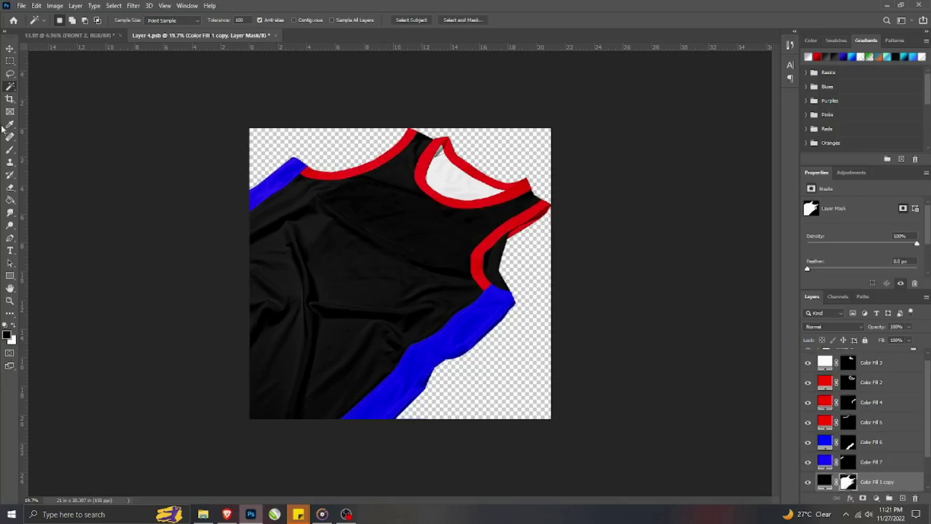
# - Brush the inner armhole area out of the duplicated black fill's mask, and load the mask as a selection to check it
pyautogui.click(9, 149)
pyautogui.scroll(7, 633, 299)
pyautogui.press('x')
pyautogui.scroll(1, 612, 271)
pyautogui.scroll(1, 558, 291)
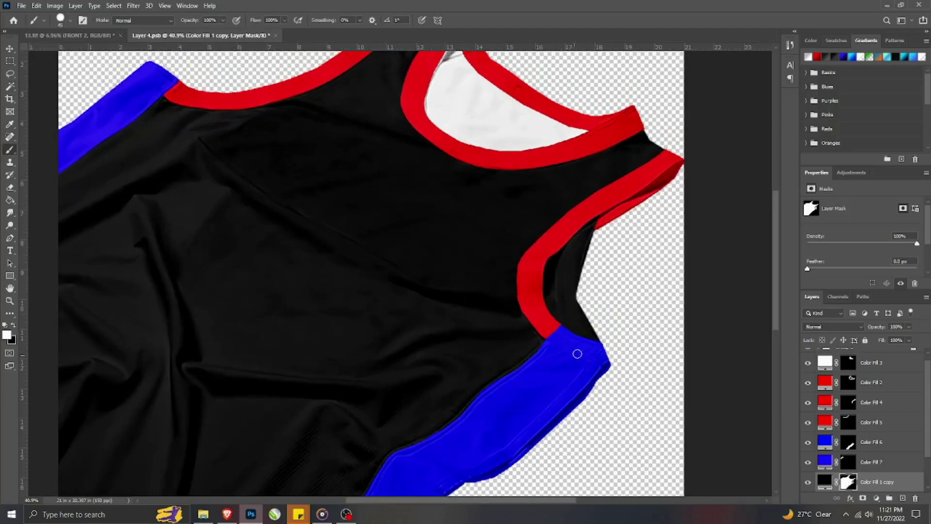
pyautogui.press('x')
pyautogui.hotkey('ctrl', 'shift', 'd')
pyautogui.hotkey('ctrl', 'd')
pyautogui.keyDown('ctrl'); pyautogui.click(846, 480); pyautogui.keyUp('ctrl')
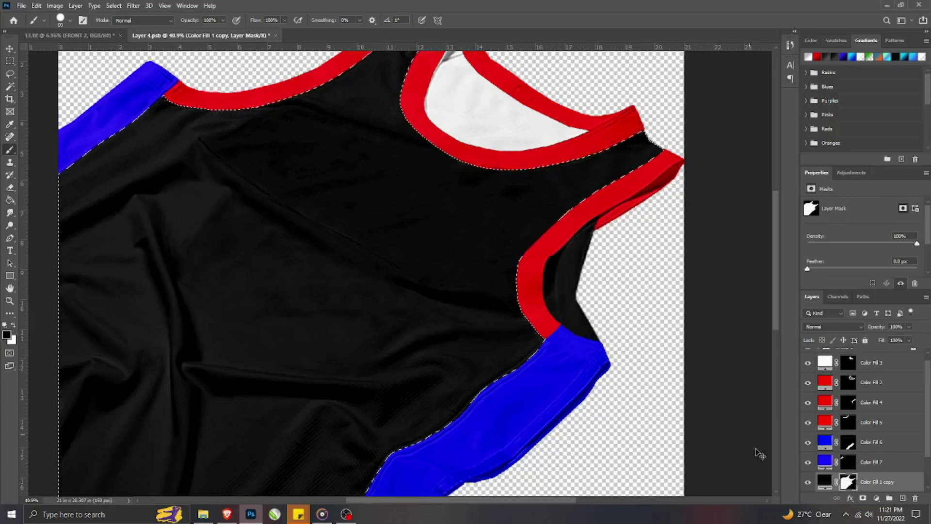
# - Trace a closed Pen path around the back collar, running just inside the neck opening as a strip below the red collar band
pyautogui.scroll(-3, 383, 237)
pyautogui.scroll(-2, 388, 240)
pyautogui.scroll(-3, 388, 239)
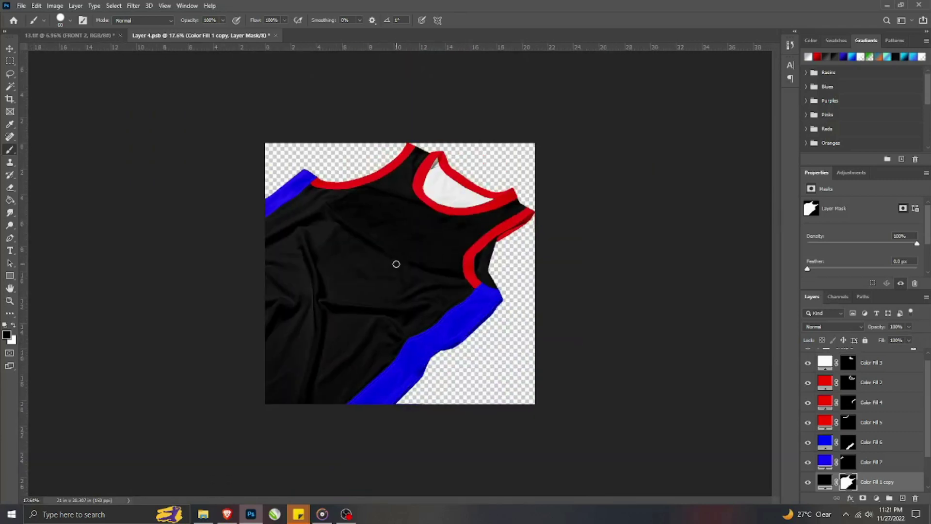
pyautogui.keyDown('ctrl'); pyautogui.click(461, 194); pyautogui.keyUp('ctrl')
pyautogui.press('p')
pyautogui.scroll(3, 468, 193)
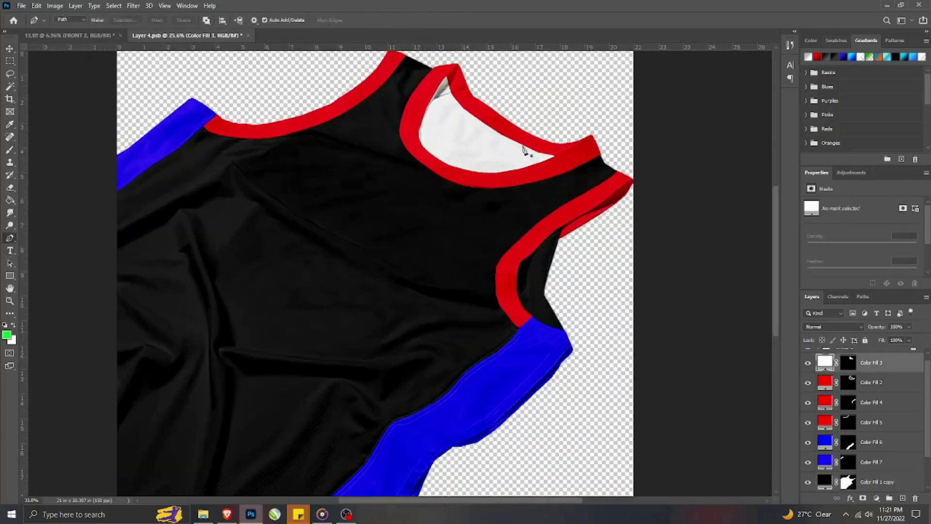
pyautogui.scroll(2, 470, 193)
pyautogui.moveTo(421, 184); pyautogui.dragTo(429, 212)
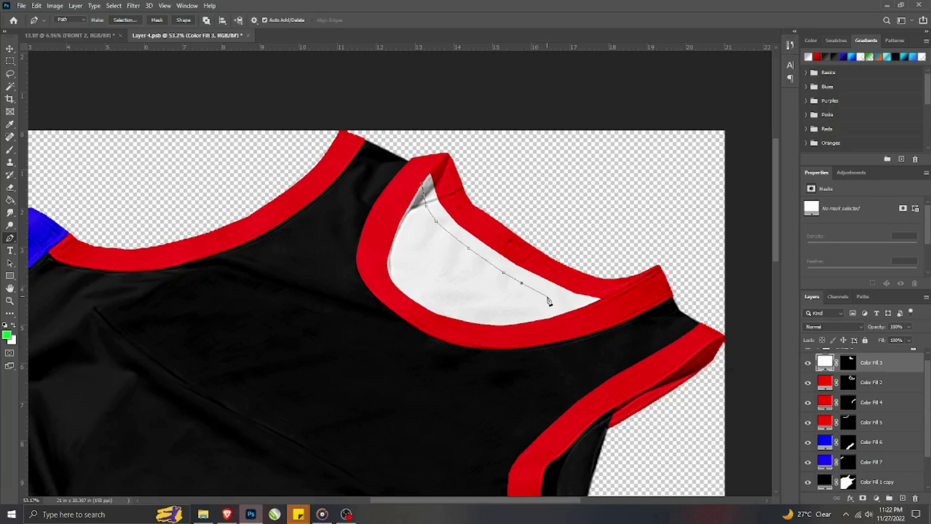
pyautogui.moveTo(627, 312); pyautogui.dragTo(645, 293)
# - Convert the back collar path to a selection and subtract the transparent background with the Magic Wand on Group 1
pyautogui.hotkey('ctrl', 'Return')
pyautogui.scroll(-3, 867, 466)
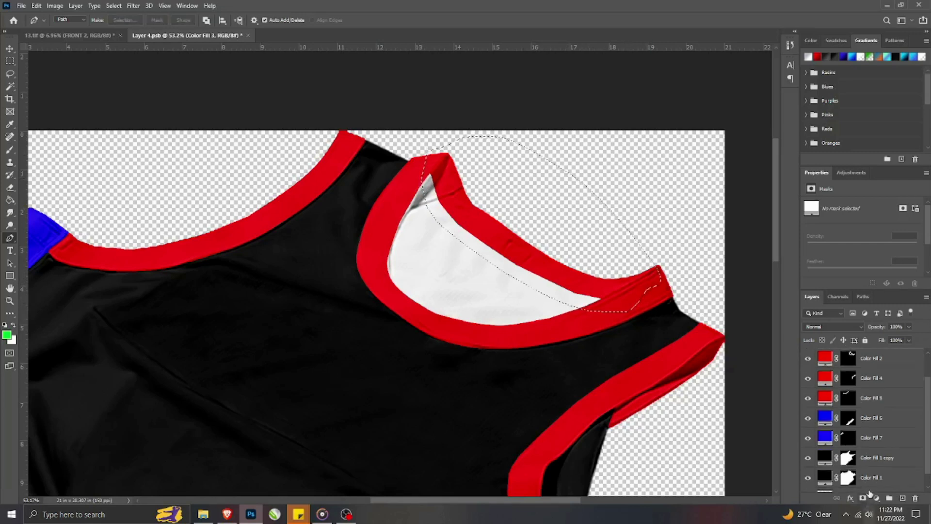
pyautogui.click(863, 482)
pyautogui.click(10, 86)
pyautogui.keyDown('alt'); pyautogui.click(176, 184); pyautogui.keyUp('alt')
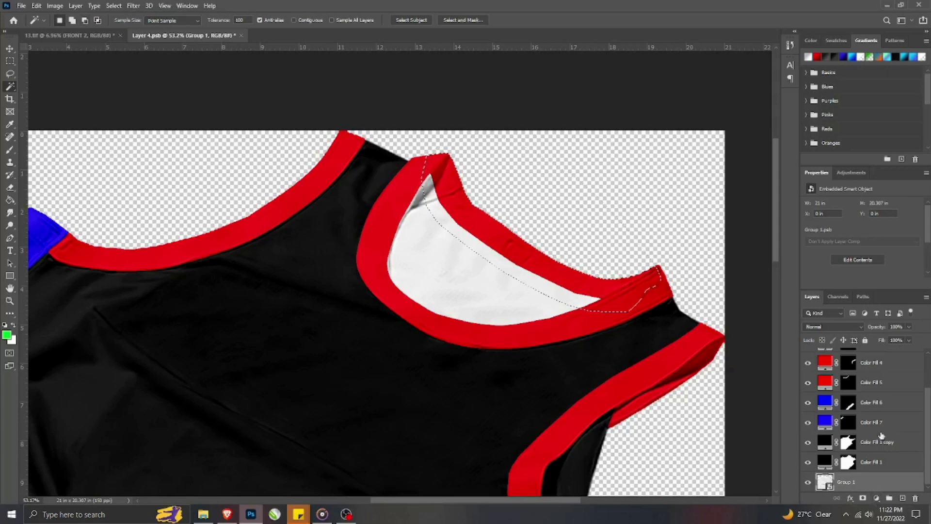
# - Add a black Solid Color fill to the selected back collar area, directly above the white inner neck fill
pyautogui.scroll(2, 868, 412)
pyautogui.click(873, 389)
pyautogui.click(876, 498)
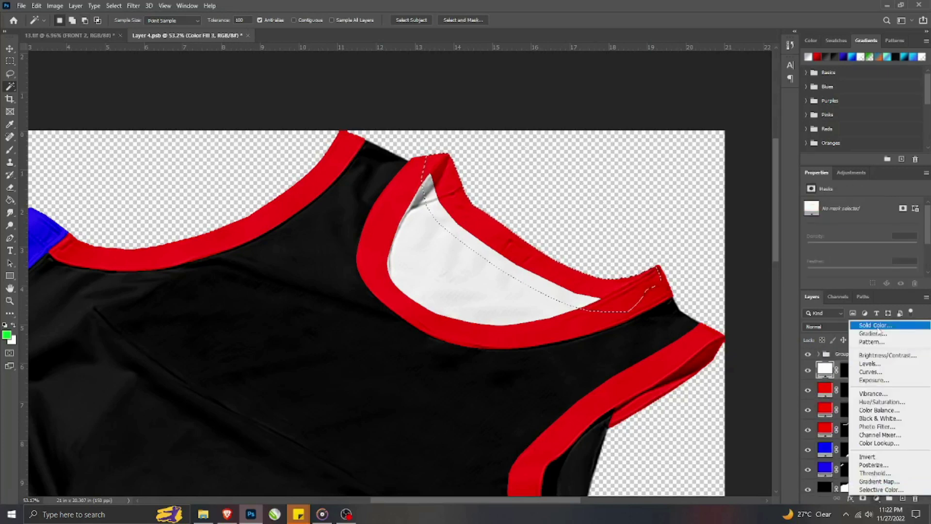
pyautogui.click(868, 324)
pyautogui.click(161, 426)
pyautogui.click(374, 299)
# - Restrict the new black fill's mask to the strip inside the white neck area, keeping the red collar uncovered
pyautogui.moveTo(871, 369)
pyautogui.mouseDown()
pyautogui.moveTo(880, 414)
pyautogui.moveTo(870, 364)
pyautogui.mouseUp()
pyautogui.keyDown('ctrl'); pyautogui.click(849, 391); pyautogui.keyUp('ctrl')
pyautogui.click(849, 369)
pyautogui.hotkey('alt', 'BackSpace')
pyautogui.hotkey('ctrl', 'd')
pyautogui.keyDown('ctrl'); pyautogui.click(849, 368); pyautogui.keyUp('ctrl')
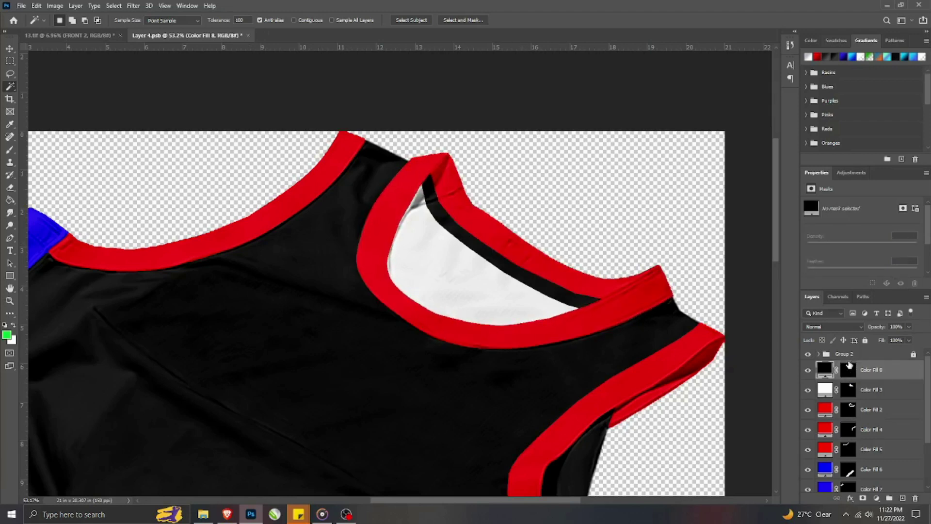
pyautogui.hotkey('ctrl', 'd')
# - Group all the color fill layers as COLOR PARTS and duplicate the group as SMART OBJECT
pyautogui.scroll(-1, 395, 235)
pyautogui.scroll(-5, 385, 225)
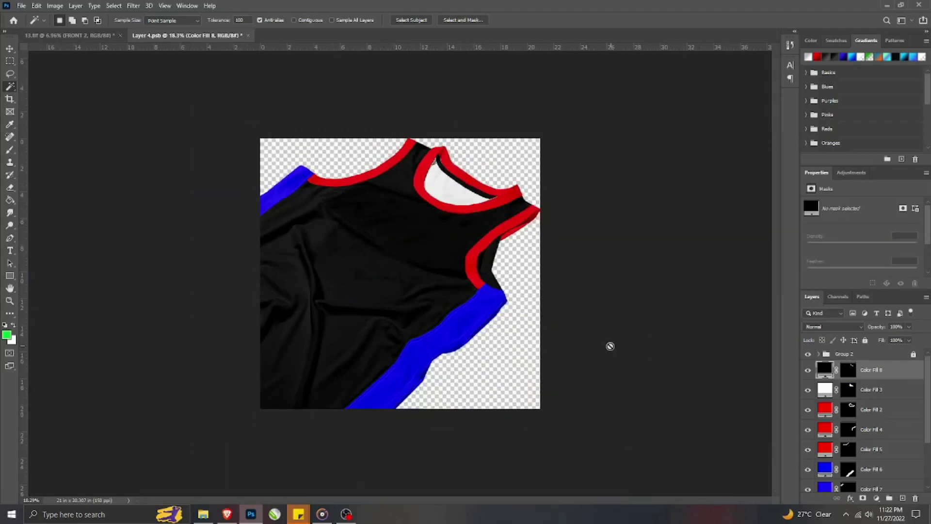
pyautogui.scroll(-3, 906, 451)
pyautogui.keyDown('shift'); pyautogui.click(880, 466); pyautogui.keyUp('shift')
pyautogui.hotkey('ctrl', 'g')
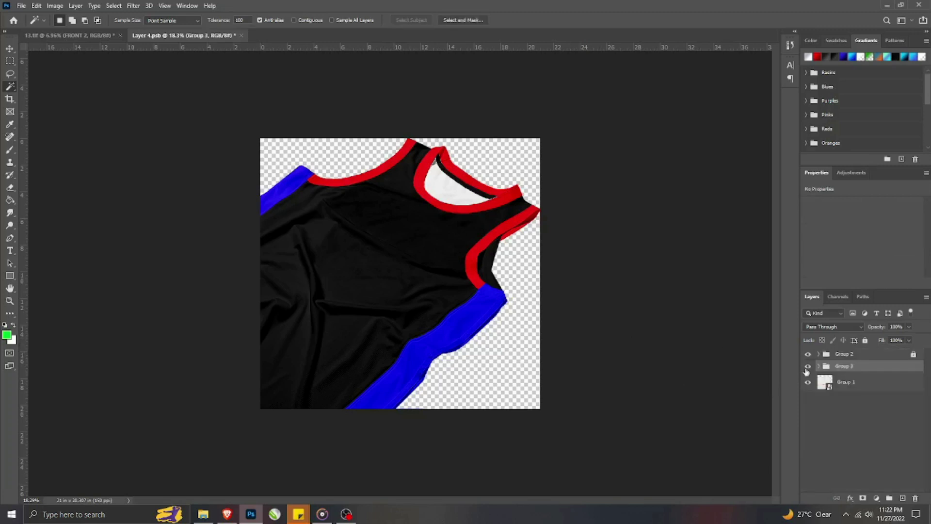
pyautogui.press('Return')
pyautogui.hotkey('ctrl', 'j')
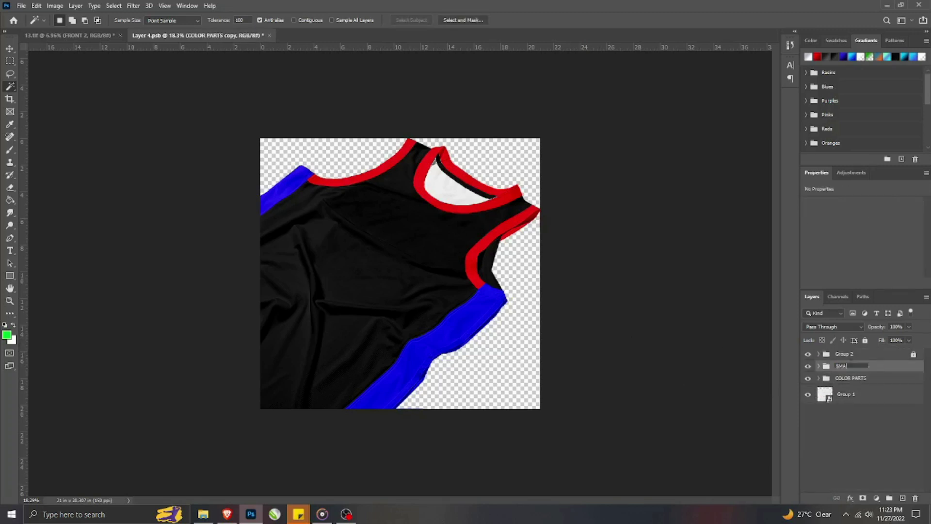
pyautogui.click(869, 423)
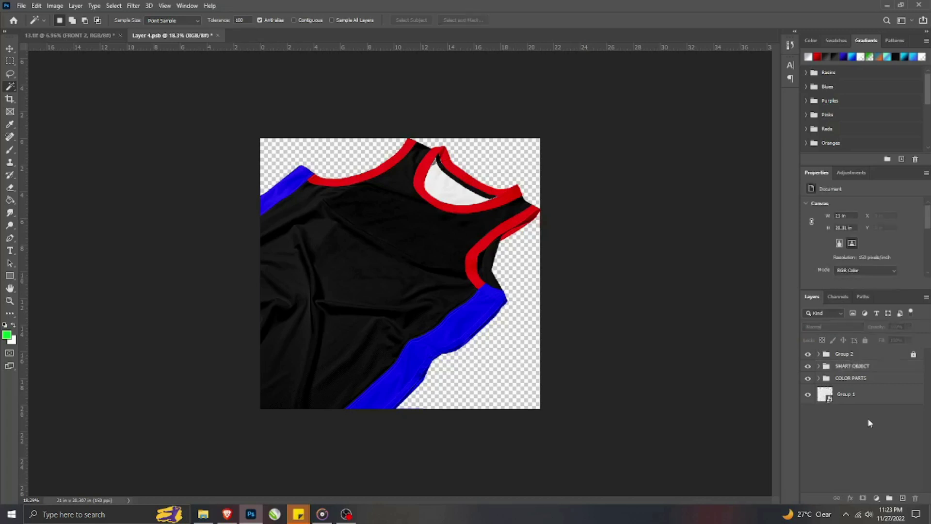
# - Arrange the Layer 4 document and the main mockup document side by side
pyautogui.click(186, 6)
pyautogui.moveTo(209, 17)
pyautogui.click(315, 57)
pyautogui.click(612, 285)
# - Open the FRONT smart object and its nested Rectangle 1 contents, and select the entire blue grid design
pyautogui.doubleClick(829, 370)
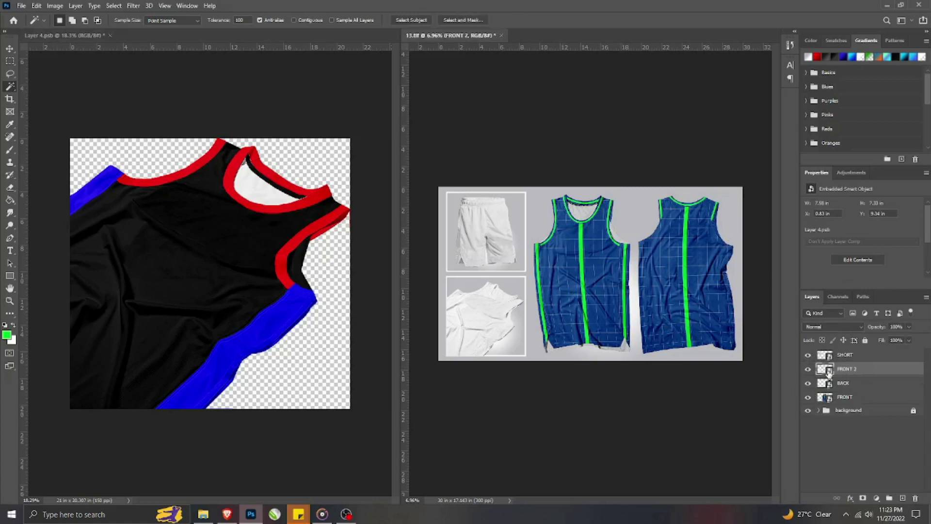
pyautogui.press('v')
pyautogui.click(597, 311)
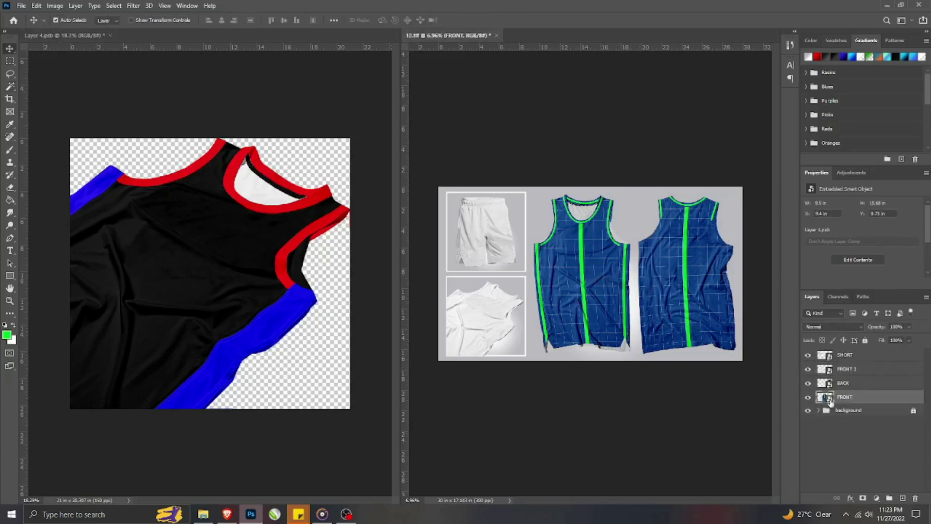
pyautogui.doubleClick(830, 399)
pyautogui.hotkey('ctrl', 'a')
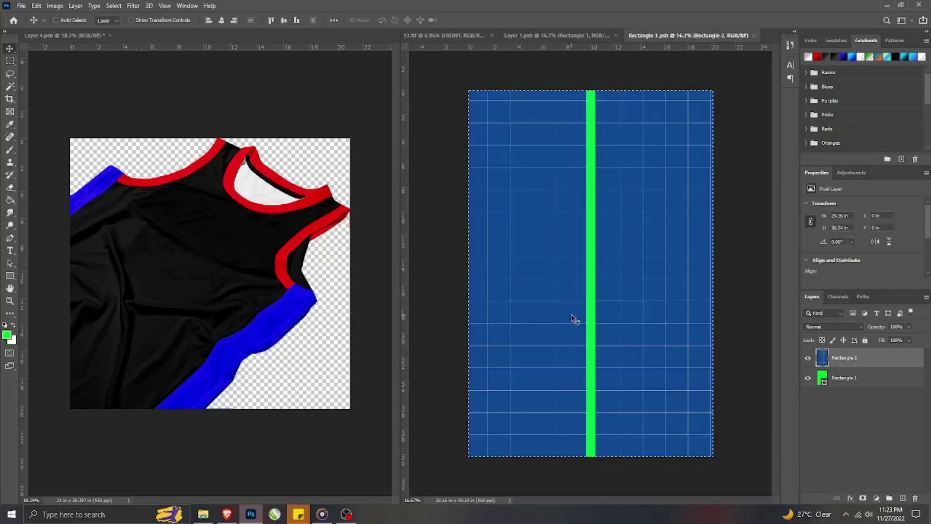
# - Paste the blue grid design into the Layer 4 document below the blue side panel fills and convert it to a smart object
pyautogui.click(115, 280)
pyautogui.scroll(-4, 128, 280)
pyautogui.keyDown('ctrl'); pyautogui.click(167, 281); pyautogui.keyUp('ctrl')
pyautogui.hotkey('ctrl', 'v')
pyautogui.rightClick(176, 269)
pyautogui.click(171, 241)
pyautogui.rightClick(859, 485)
pyautogui.click(842, 208)
# - Rotate the blue grid design about 46.5° and position it over the tilted jersey body
pyautogui.hotkey('ctrl', 't')
pyautogui.moveTo(212, 178); pyautogui.dragTo(318, 205)
pyautogui.moveTo(237, 318); pyautogui.dragTo(207, 262)
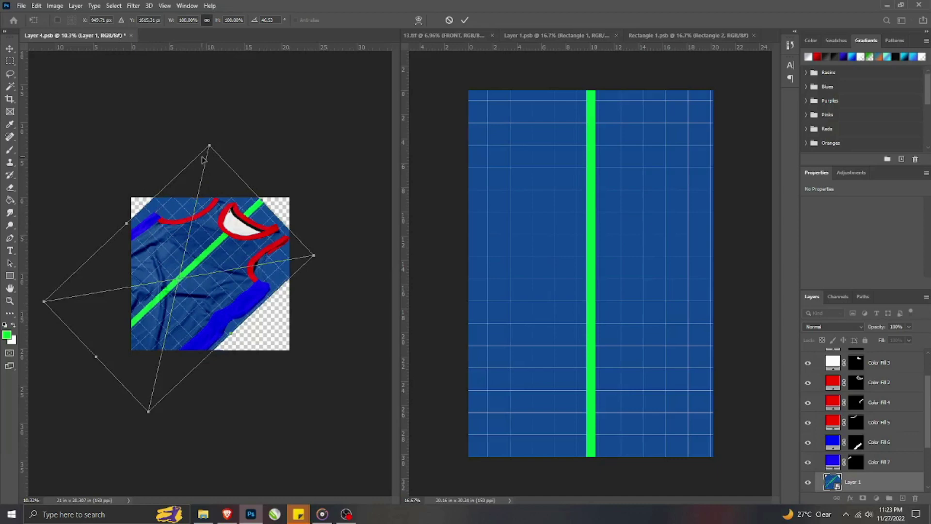
pyautogui.press('Return')
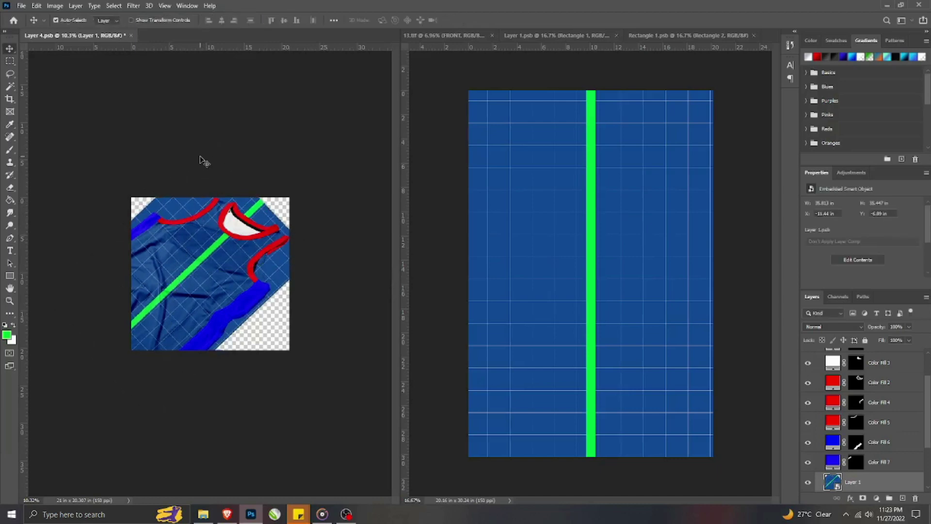
# - Scale the grid design to about 96% and adjust its rotation so the green stripe follows the jersey's center
pyautogui.click(578, 35)
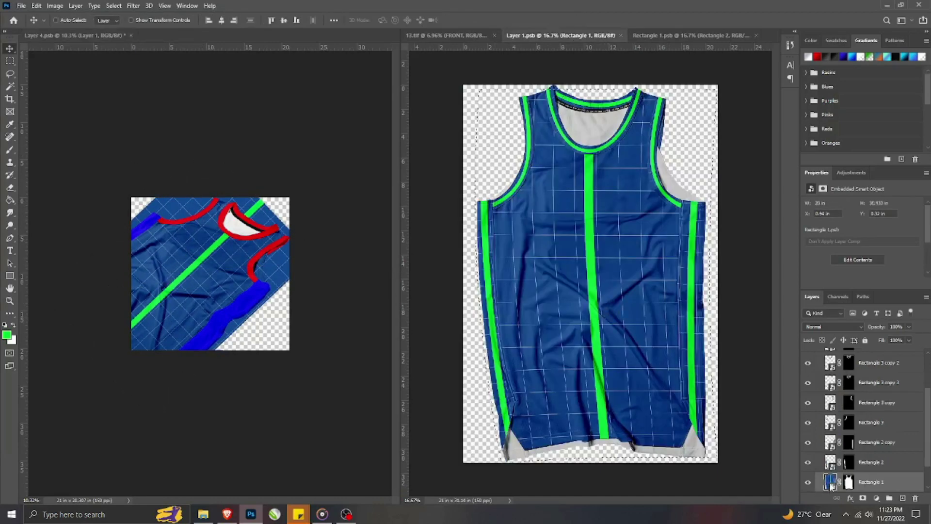
pyautogui.scroll(4, 219, 302)
pyautogui.scroll(-4, 205, 298)
pyautogui.click(201, 291)
pyautogui.scroll(5, 189, 262)
pyautogui.scroll(-4, 165, 272)
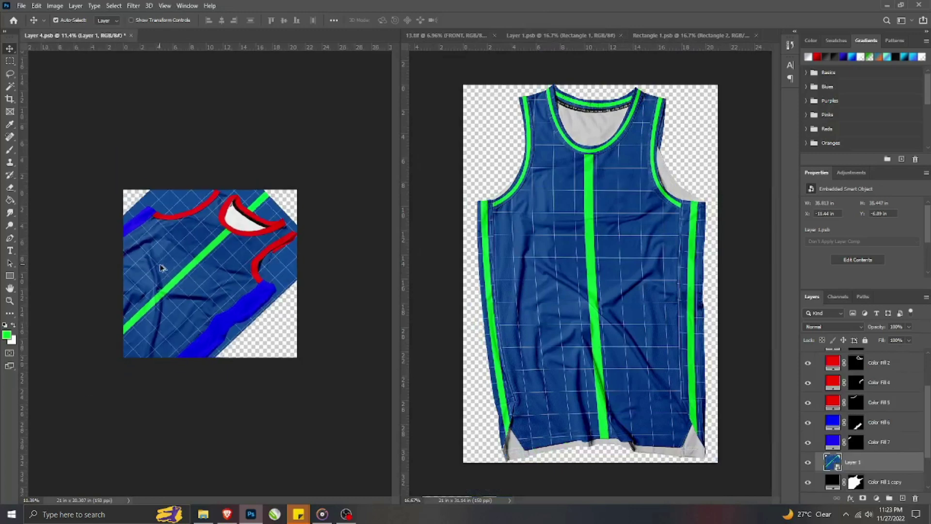
pyautogui.hotkey('ctrl', 't')
pyautogui.rightClick(180, 274)
pyautogui.moveTo(119, 216); pyautogui.dragTo(124, 216)
pyautogui.moveTo(30, 303); pyautogui.dragTo(36, 302)
pyautogui.moveTo(330, 127); pyautogui.dragTo(348, 149)
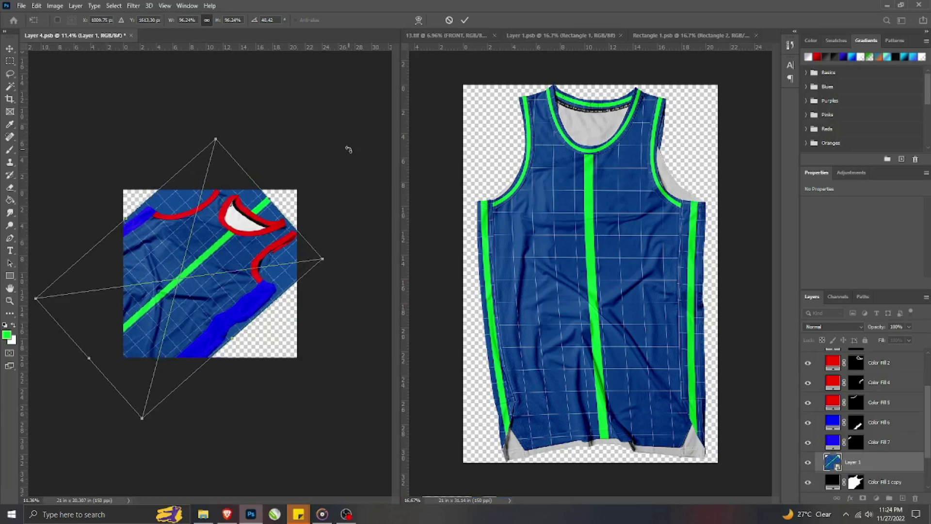
pyautogui.press('Return')
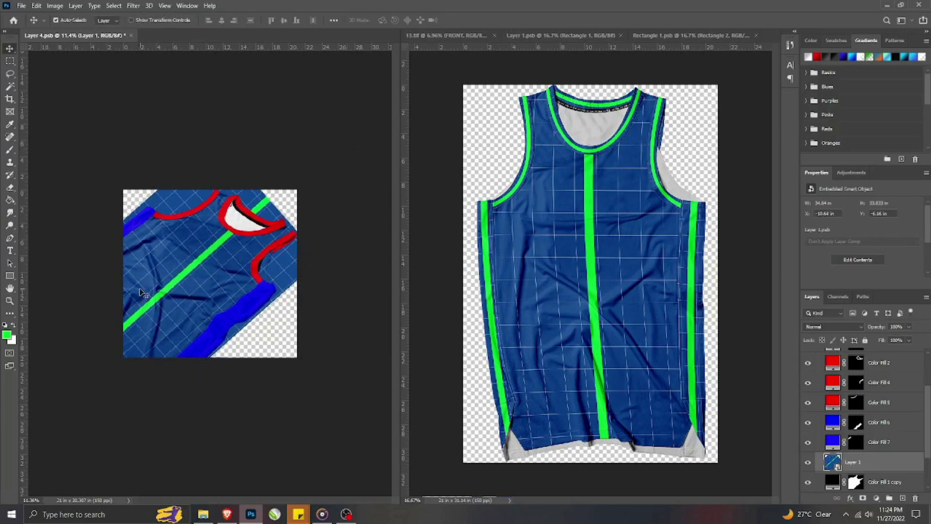
# - Enlarge the grid design and reposition it so it covers the whole jersey body with its stripe meeting the collar
pyautogui.click(864, 499)
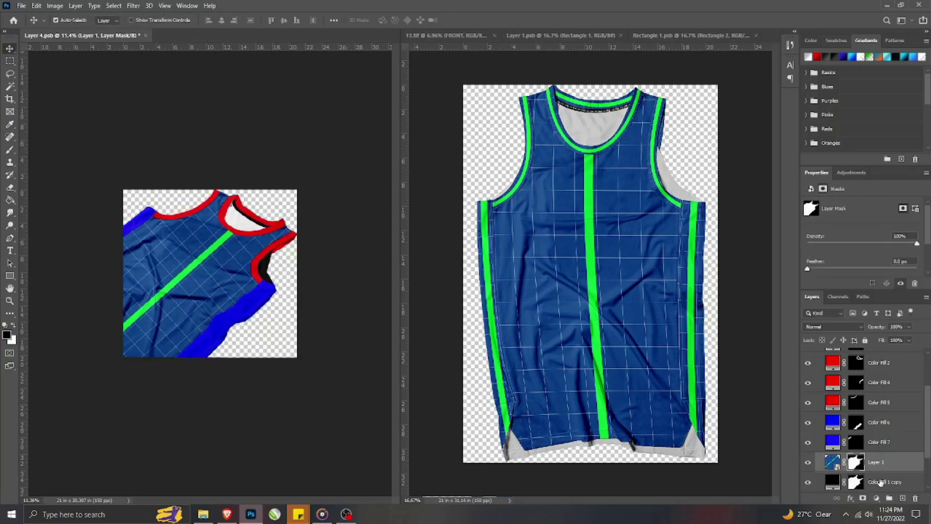
pyautogui.hotkey('ctrl', 'z')
pyautogui.hotkey('ctrl', 't')
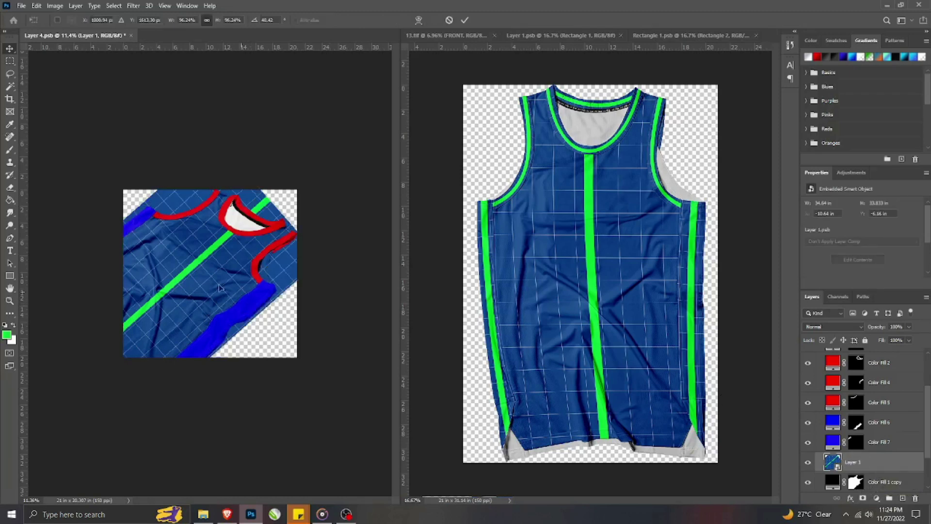
pyautogui.moveTo(237, 344); pyautogui.dragTo(240, 347)
pyautogui.moveTo(203, 297)
pyautogui.mouseDown()
pyautogui.moveTo(178, 308)
pyautogui.moveTo(190, 295)
pyautogui.mouseUp()
pyautogui.press('Return')
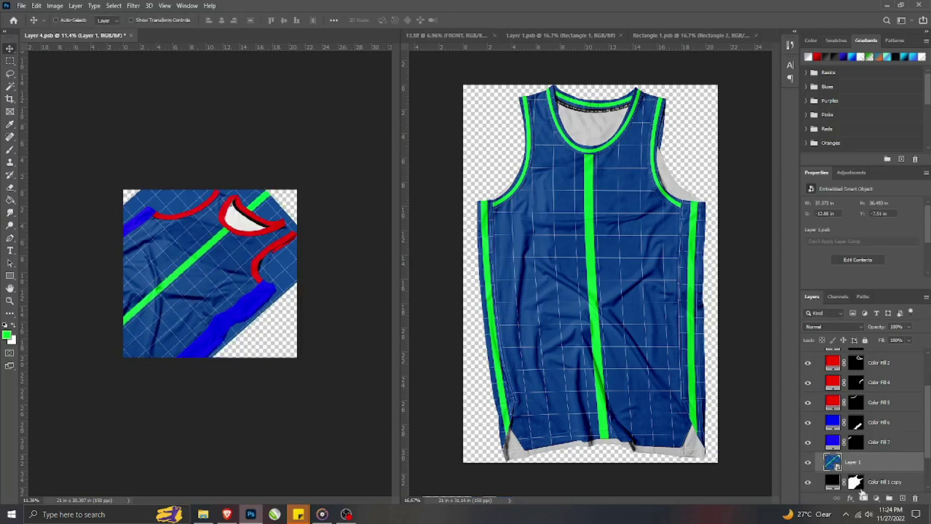
# - Mask the grid design with the body shape of Color Fill 1 copy and delete that fill layer
pyautogui.click(863, 497)
pyautogui.click(893, 482)
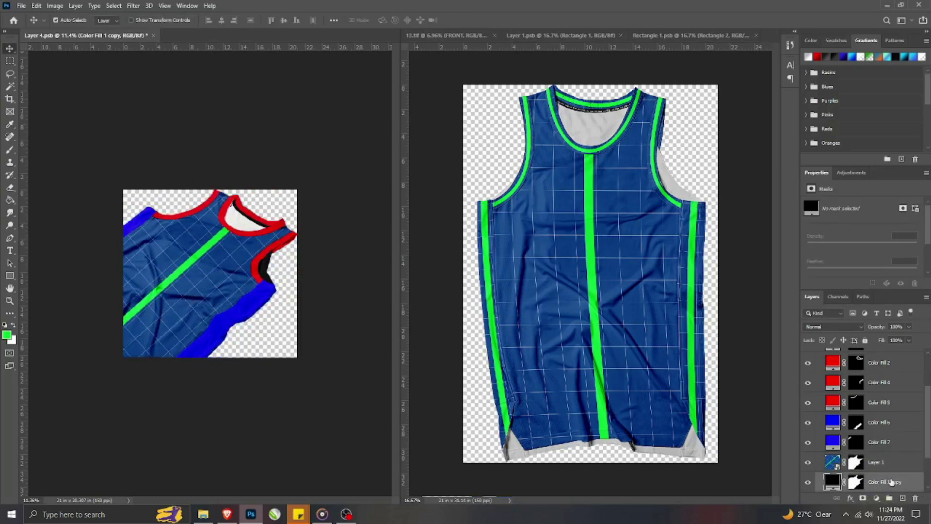
pyautogui.press('Delete')
# - Copy the side strip design from the Rectangle 2 smart object into the Layer 4 document and place it above Color Fill 7
pyautogui.click(519, 233)
pyautogui.doubleClick(835, 470)
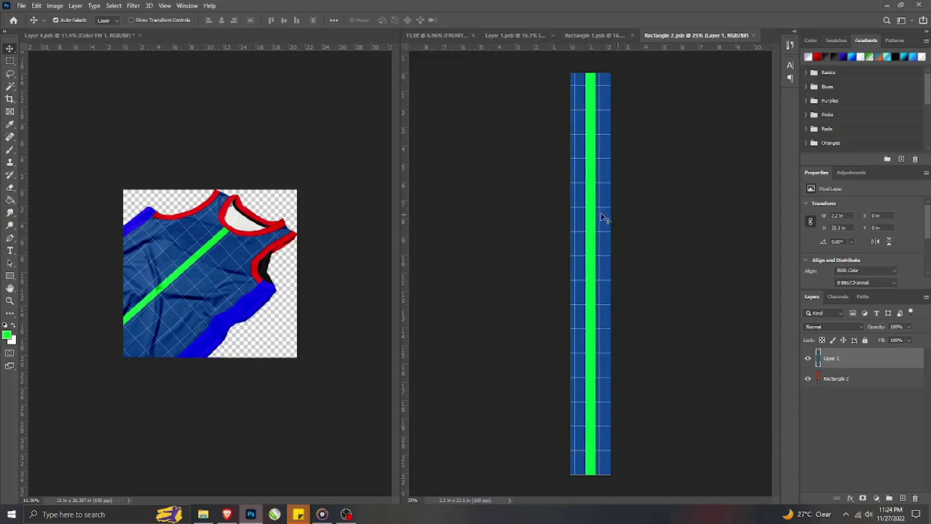
pyautogui.click(754, 36)
pyautogui.click(196, 243)
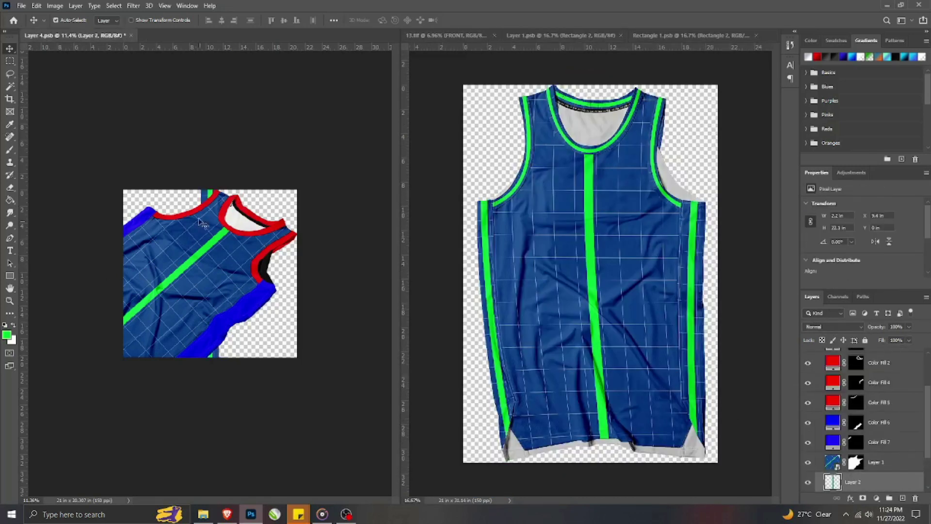
pyautogui.moveTo(876, 480); pyautogui.dragTo(876, 442)
# - Duplicate the side strip and make the original and the copy separate smart objects
pyautogui.rightClick(873, 439)
pyautogui.click(843, 163)
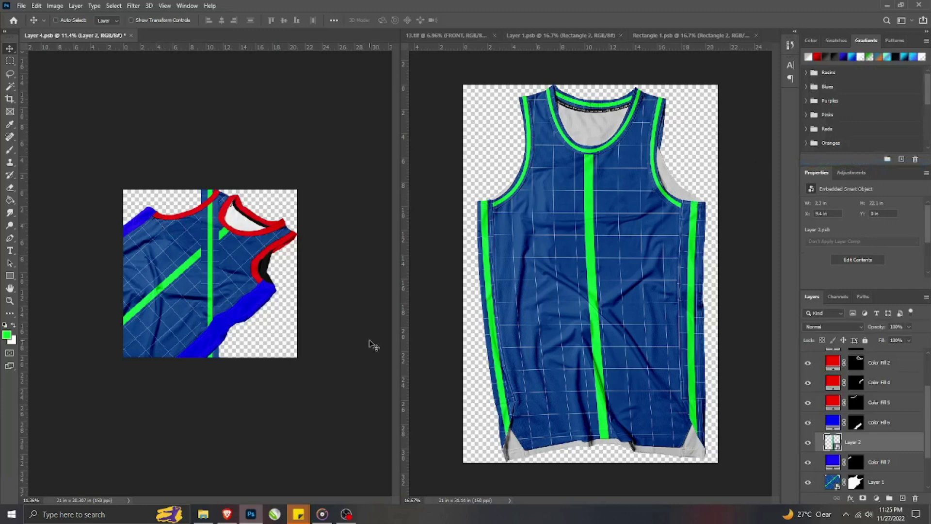
pyautogui.hotkey('ctrl', 'j')
pyautogui.rightClick(887, 444)
pyautogui.click(836, 167)
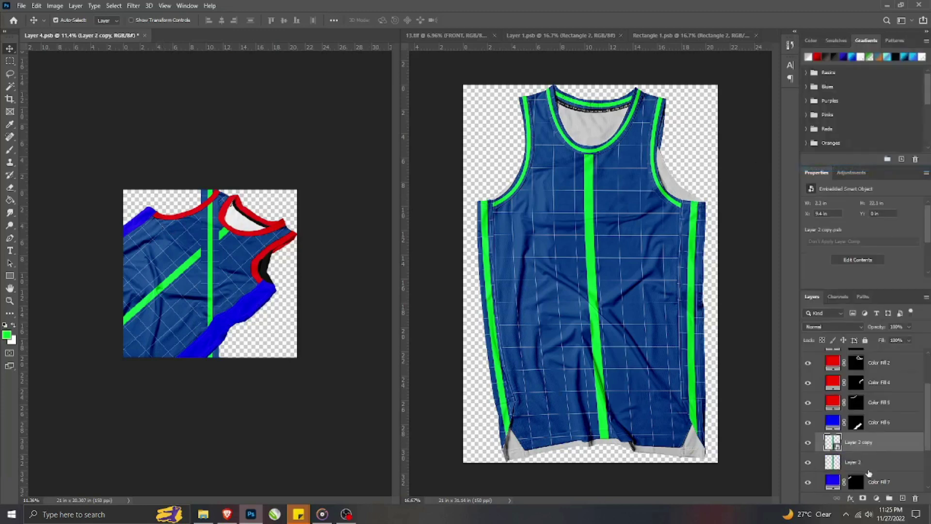
pyautogui.rightClick(866, 462)
pyautogui.click(841, 184)
pyautogui.click(808, 444)
pyautogui.hotkey('ctrl', 't')
pyautogui.moveTo(232, 202); pyautogui.dragTo(298, 243)
pyautogui.click(449, 21)
pyautogui.click(807, 443)
# - Rotate and enlarge the two side strips, placing one along each side panel of the tilted jersey
pyautogui.keyDown('ctrl'); pyautogui.click(872, 446); pyautogui.keyUp('ctrl')
pyautogui.hotkey('ctrl', 't')
pyautogui.moveTo(303, 178); pyautogui.dragTo(368, 279)
pyautogui.moveTo(230, 265); pyautogui.dragTo(254, 306)
pyautogui.moveTo(326, 282); pyautogui.dragTo(327, 284)
pyautogui.moveTo(293, 252); pyautogui.dragTo(249, 307)
pyautogui.press('Return')
# - Move Layer 2 and Layer 2 copy above Color Fill 6 in the layer stack
pyautogui.click(369, 256)
pyautogui.keyDown('ctrl'); pyautogui.click(874, 455); pyautogui.keyUp('ctrl')
pyautogui.moveTo(876, 451); pyautogui.dragTo(869, 414)
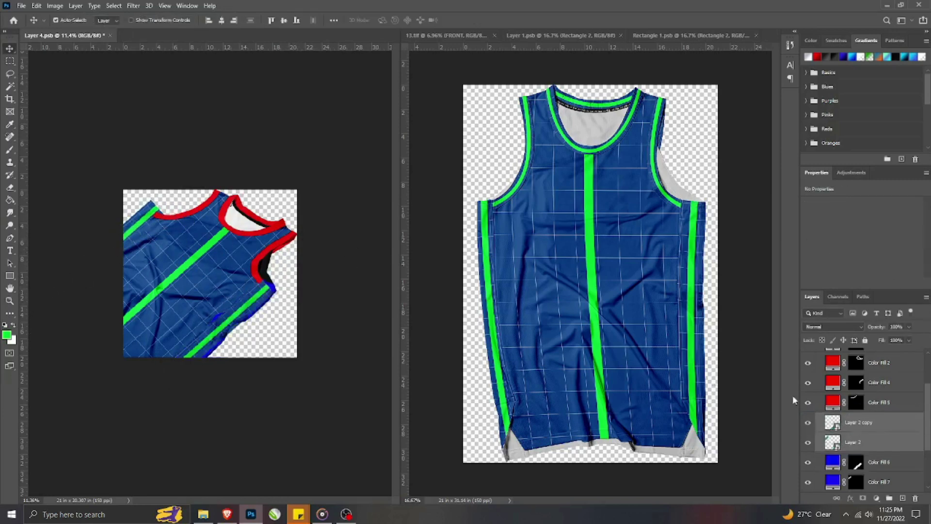
# - Nudge both side strips together to the right and upward so they cover the blue side panels
pyautogui.keyDown('ctrl'); pyautogui.click(327, 293); pyautogui.keyUp('ctrl')
pyautogui.scroll(3, 218, 276)
pyautogui.scroll(-3, 175, 280)
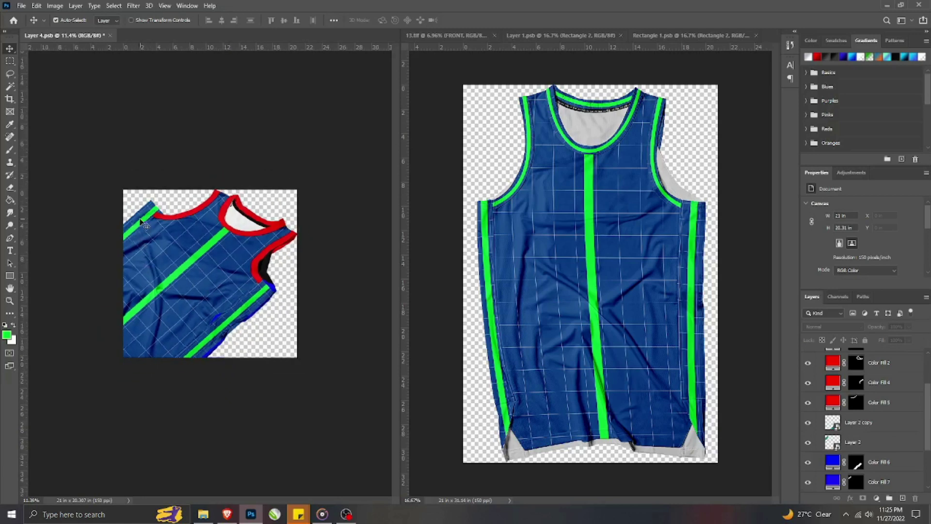
pyautogui.click(878, 443)
pyautogui.keyDown('ctrl'); pyautogui.click(873, 425); pyautogui.keyUp('ctrl')
pyautogui.hotkey('shift', 'Right')
pyautogui.hotkey('shift', 'Right')
pyautogui.hotkey('shift', 'Right')
pyautogui.hotkey('shift', 'Up')
pyautogui.hotkey('shift', 'Up')
pyautogui.hotkey('shift', 'Up')
pyautogui.hotkey('shift', 'Right')
pyautogui.hotkey('shift', 'Right')
pyautogui.hotkey('shift', 'Up')
pyautogui.hotkey('shift', 'Up')
pyautogui.hotkey('shift', 'Up')
pyautogui.hotkey('shift', 'Right')
pyautogui.hotkey('shift', 'Right')
pyautogui.hotkey('shift', 'Right')
pyautogui.scroll(-1, 855, 462)
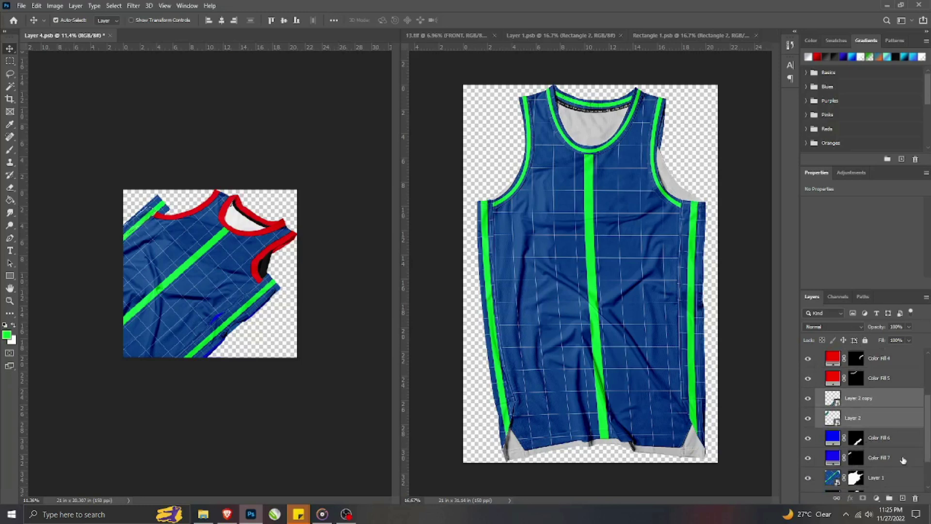
# - Mask Layer 2 with the side panel shape of Color Fill 7 and delete that fill layer
pyautogui.click(896, 458)
pyautogui.click(873, 418)
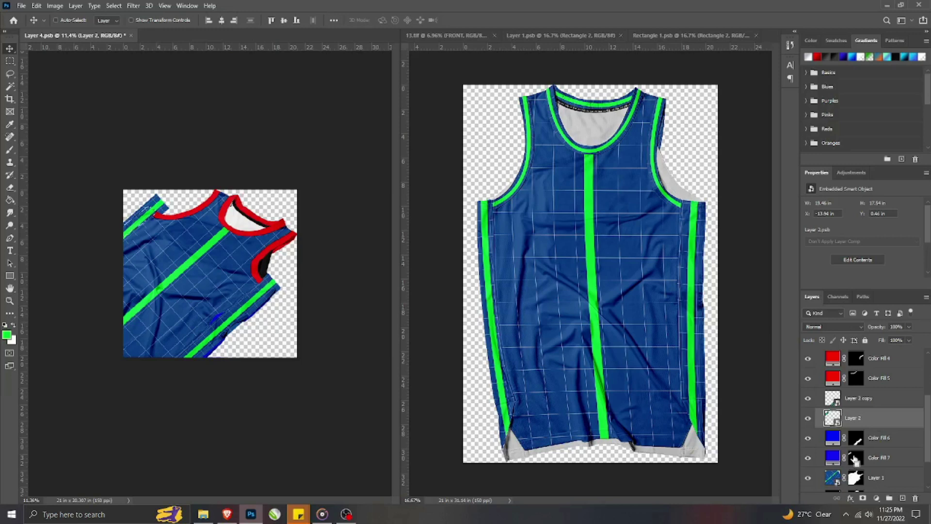
pyautogui.keyDown('alt'); pyautogui.click(863, 499); pyautogui.keyUp('alt')
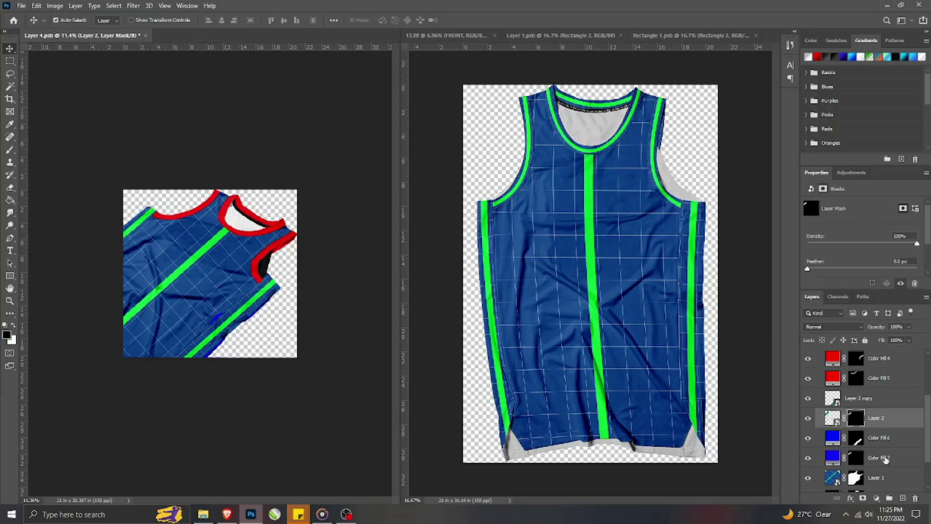
pyautogui.click(885, 459)
pyautogui.press('Delete')
pyautogui.click(853, 419)
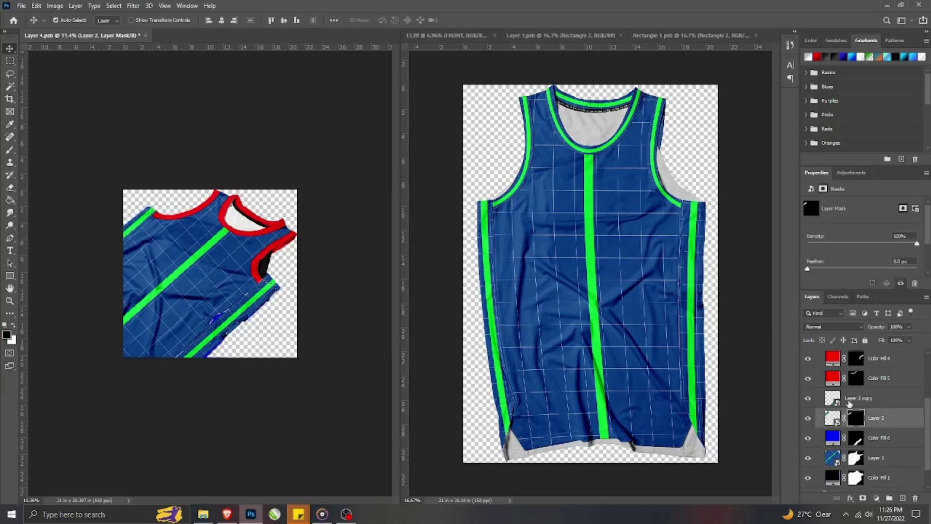
# - Mask Layer 2 copy with the side panel shape of Color Fill 6 and delete that fill layer
pyautogui.click(852, 400)
pyautogui.click(863, 498)
pyautogui.click(883, 439)
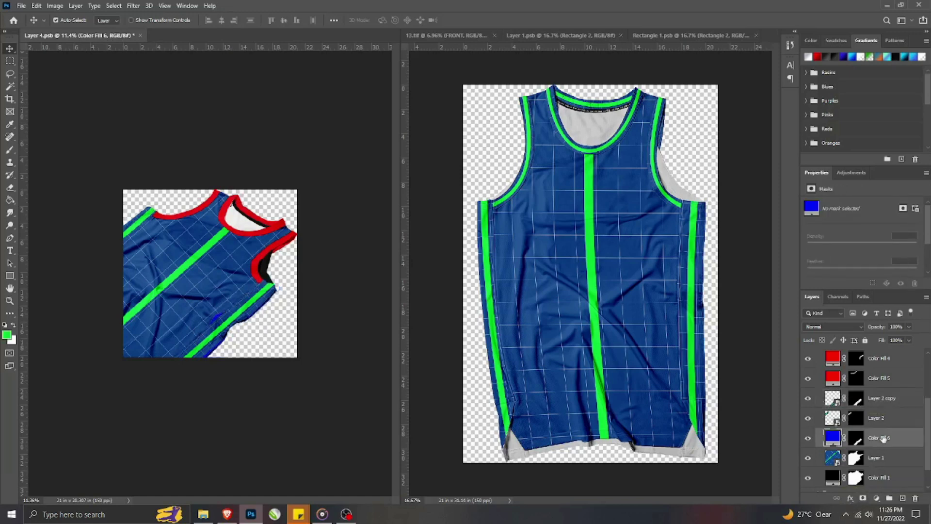
pyautogui.press('Delete')
# - Warp the Layer 2 copy side strip so it follows the lower side panel's curved edge and fills its gaps
pyautogui.click(836, 400)
pyautogui.scroll(2, 281, 281)
pyautogui.hotkey('ctrl', 't')
pyautogui.rightClick(237, 327)
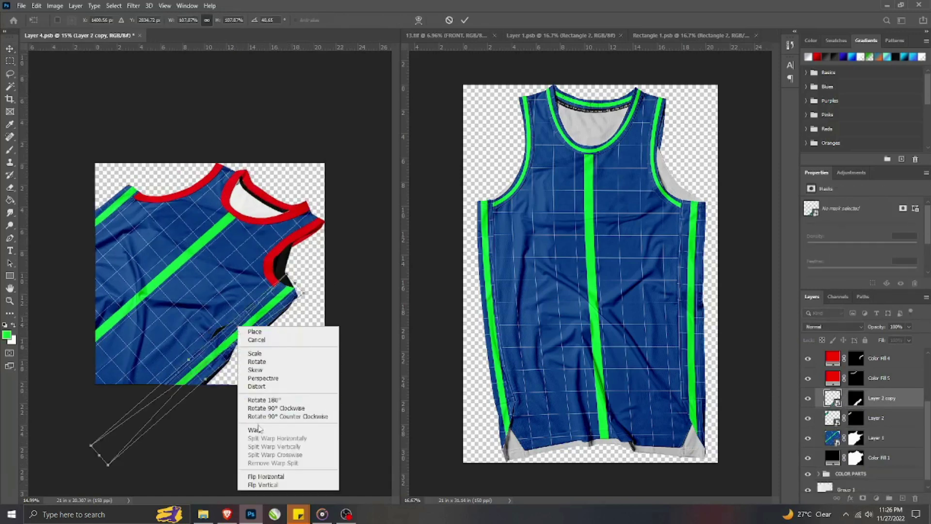
pyautogui.click(254, 430)
pyautogui.moveTo(225, 345); pyautogui.dragTo(219, 339)
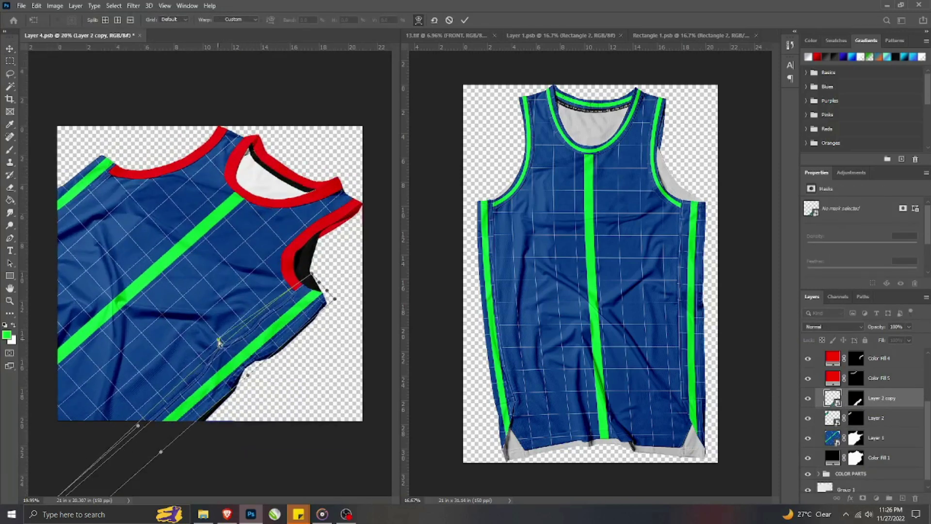
pyautogui.moveTo(159, 456); pyautogui.dragTo(174, 464)
pyautogui.moveTo(313, 311); pyautogui.dragTo(312, 276)
pyautogui.moveTo(248, 375); pyautogui.dragTo(231, 362)
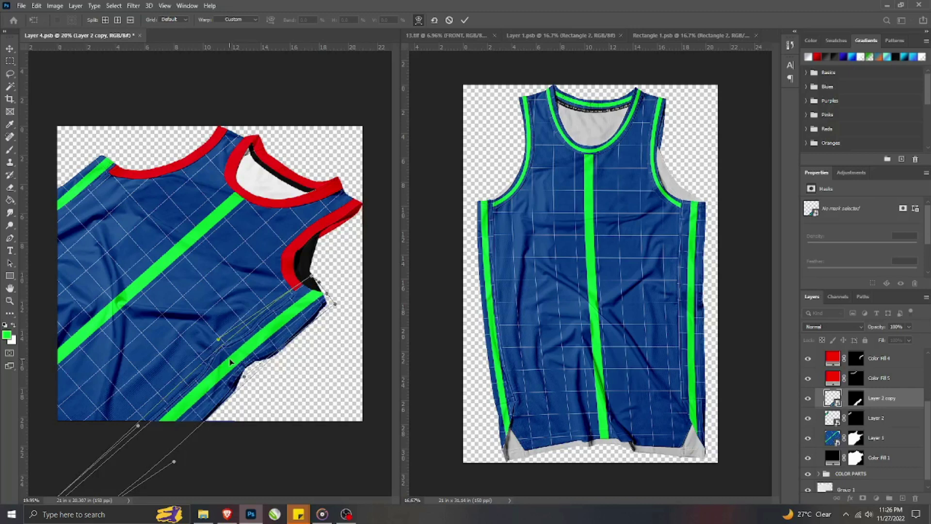
pyautogui.moveTo(328, 297); pyautogui.dragTo(326, 297)
pyautogui.moveTo(177, 417); pyautogui.dragTo(179, 419)
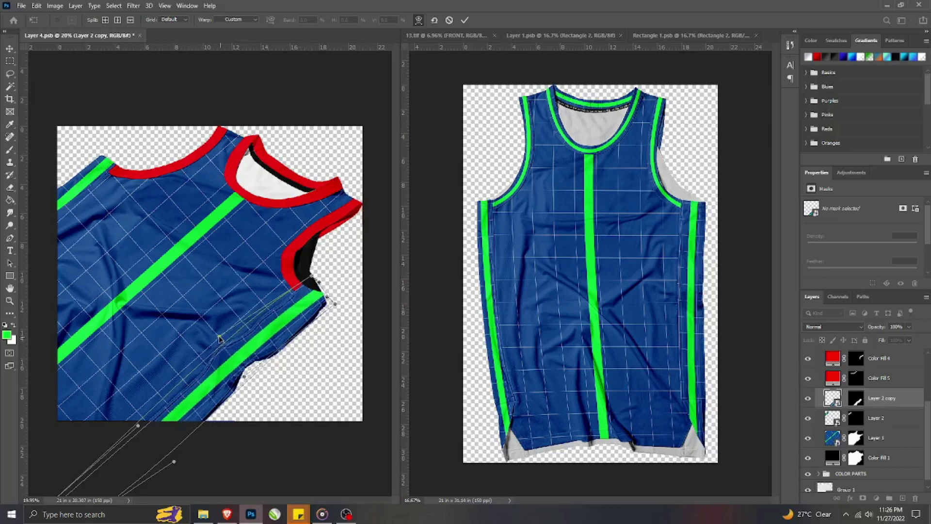
pyautogui.click(465, 20)
pyautogui.scroll(-2, 210, 241)
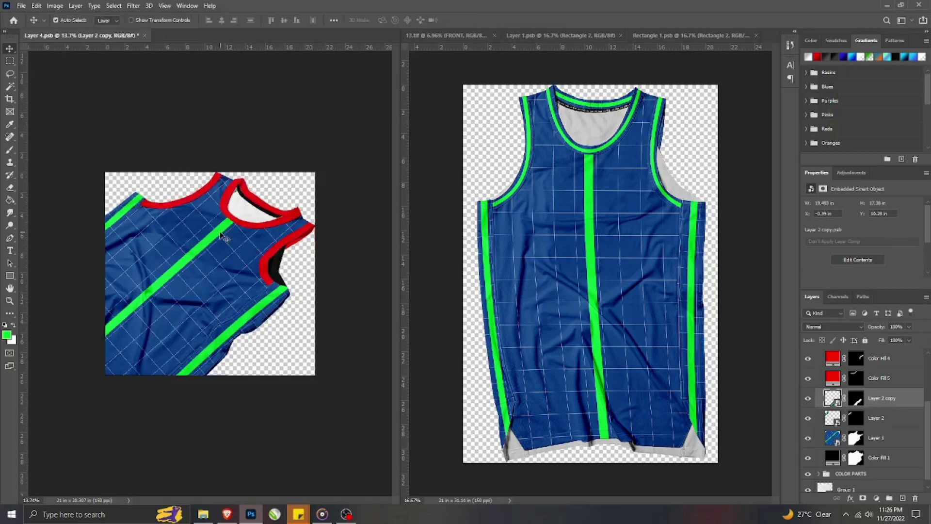
# - Copy the trim strip design from the Rectangle 3 smart object into the Layer 4 document and convert it to a smart object
pyautogui.doubleClick(595, 299)
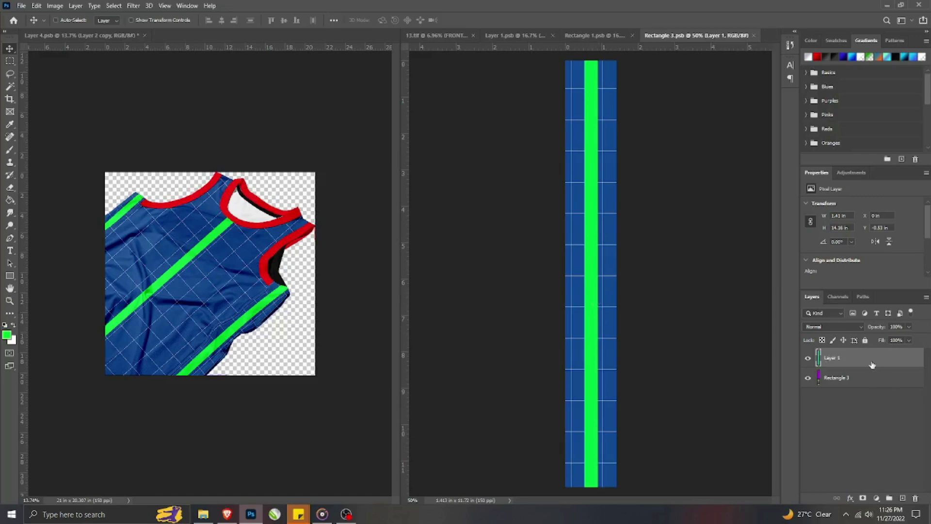
pyautogui.click(754, 35)
pyautogui.click(179, 254)
pyautogui.click(180, 254)
pyautogui.hotkey('ctrl', 'v')
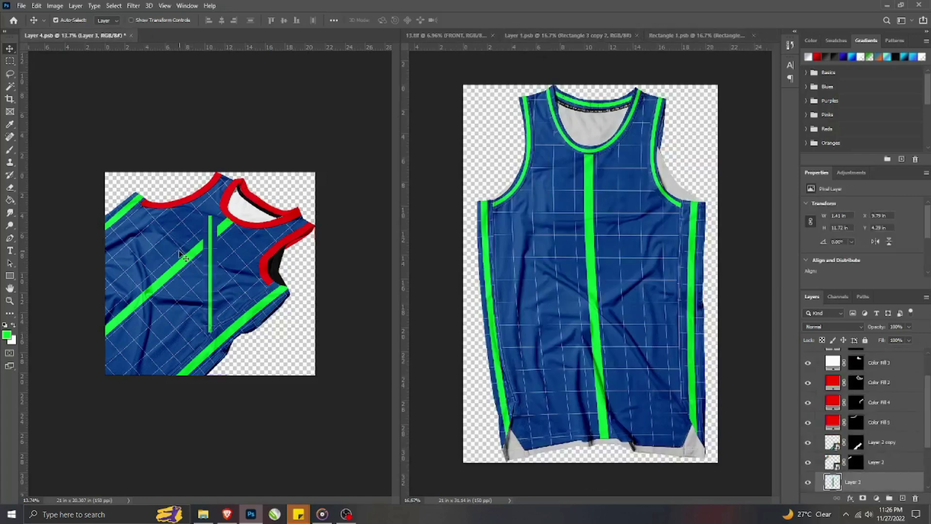
pyautogui.rightClick(870, 484)
pyautogui.click(841, 201)
# - Duplicate the trim strip three times and hide the copies
pyautogui.hotkey('ctrl', 'j')
pyautogui.hotkey('ctrl', 'j')
pyautogui.click(808, 421)
# - Rotate the visible trim strip about 43.6° and place it over the red trim of the upper armhole
pyautogui.scroll(3, 126, 302)
pyautogui.moveTo(211, 261); pyautogui.dragTo(183, 202)
pyautogui.hotkey('ctrl', 't')
pyautogui.moveTo(210, 149); pyautogui.dragTo(251, 186)
pyautogui.moveTo(189, 214); pyautogui.dragTo(180, 193)
pyautogui.press('Return')
# - Move all four trim strip layers above Color Fill 2 and directly below Color Fill 3
pyautogui.keyDown('shift'); pyautogui.click(860, 429); pyautogui.keyUp('shift')
pyautogui.scroll(1, 883, 447)
pyautogui.moveTo(884, 447); pyautogui.dragTo(892, 408)
# - Identify the white inner-collar fill by toggling Color Fill 3, and move it below the trim strips and Color Fill 2
pyautogui.click(883, 390)
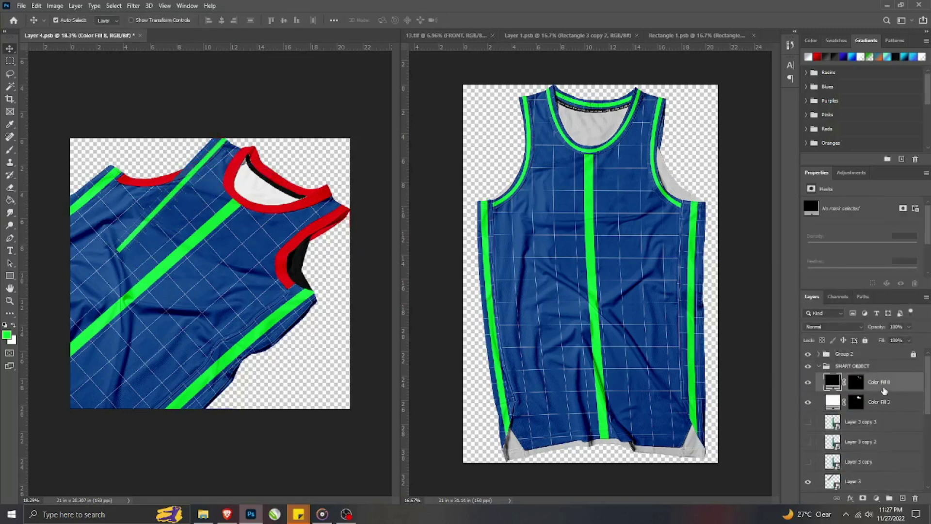
pyautogui.click(890, 399)
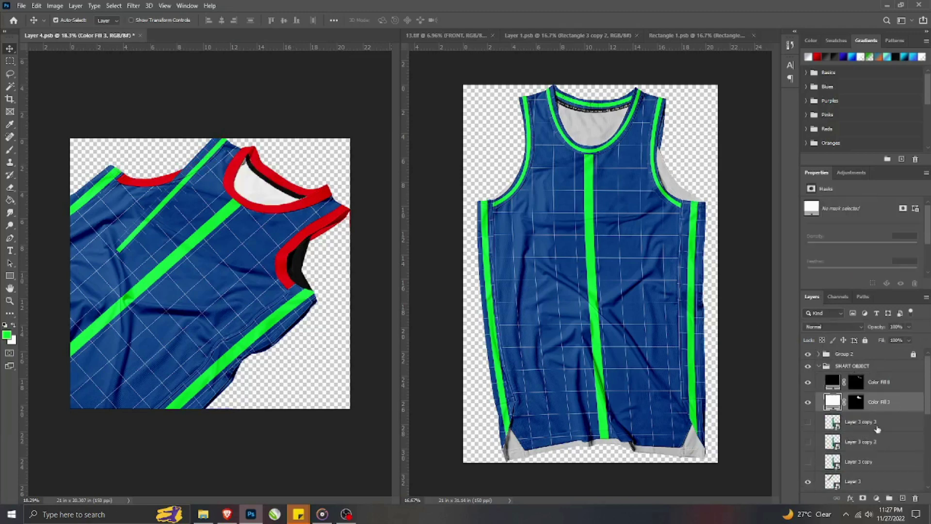
pyautogui.scroll(-5, 898, 430)
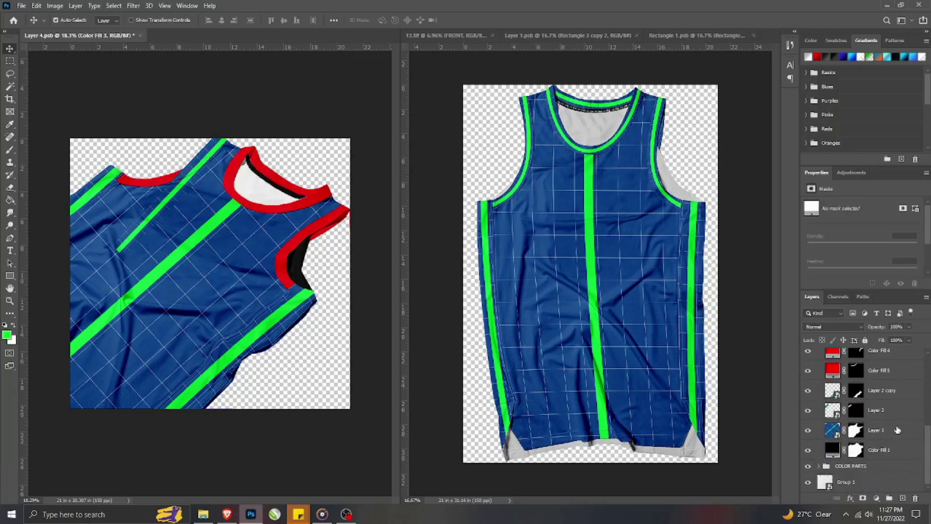
pyautogui.scroll(3, 897, 430)
pyautogui.scroll(-4, 897, 429)
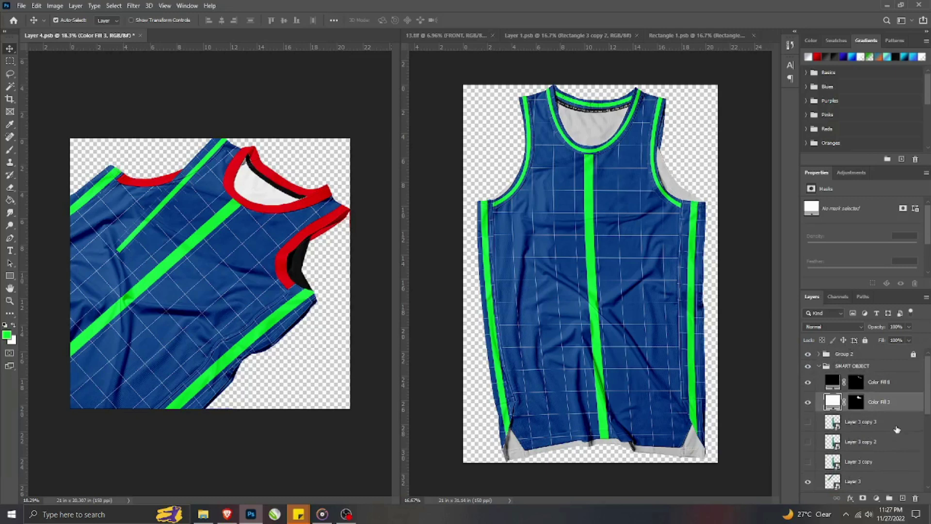
pyautogui.scroll(-3, 897, 428)
pyautogui.scroll(8, 890, 466)
pyautogui.scroll(-1, 890, 464)
pyautogui.scroll(1, 889, 463)
pyautogui.click(807, 403)
pyautogui.click(257, 189)
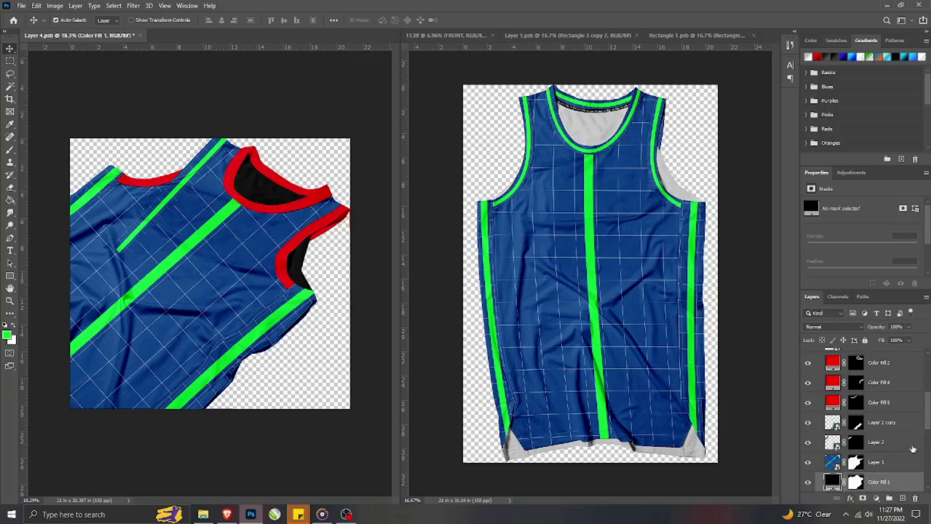
pyautogui.scroll(5, 912, 449)
pyautogui.click(809, 402)
pyautogui.moveTo(879, 404); pyautogui.dragTo(879, 438)
pyautogui.scroll(4, 902, 439)
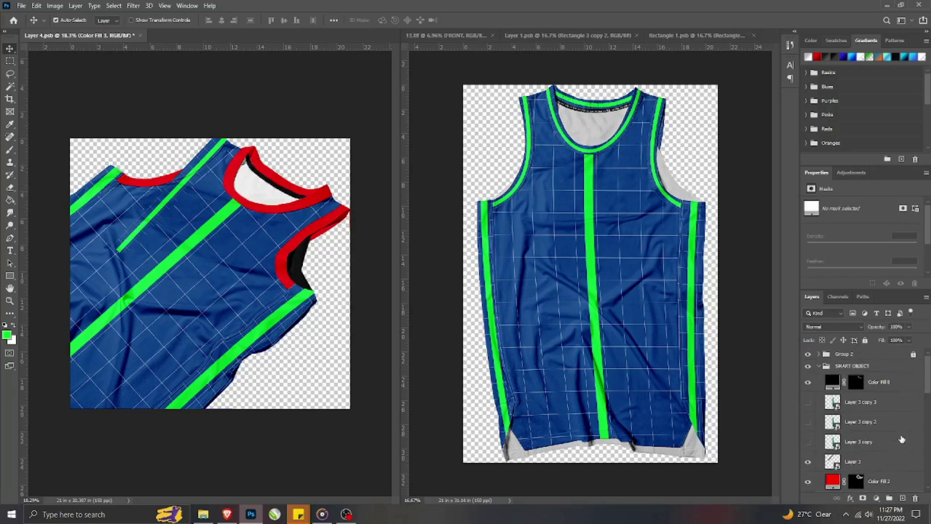
# - Warp the Layer 3 trim strip so its lower end meets the underarm end of the upper armhole
pyautogui.scroll(-2, 862, 412)
pyautogui.scroll(2, 862, 412)
pyautogui.click(852, 462)
pyautogui.hotkey('ctrl', 't')
pyautogui.scroll(3, 123, 223)
pyautogui.scroll(-2, 128, 203)
pyautogui.rightClick(119, 228)
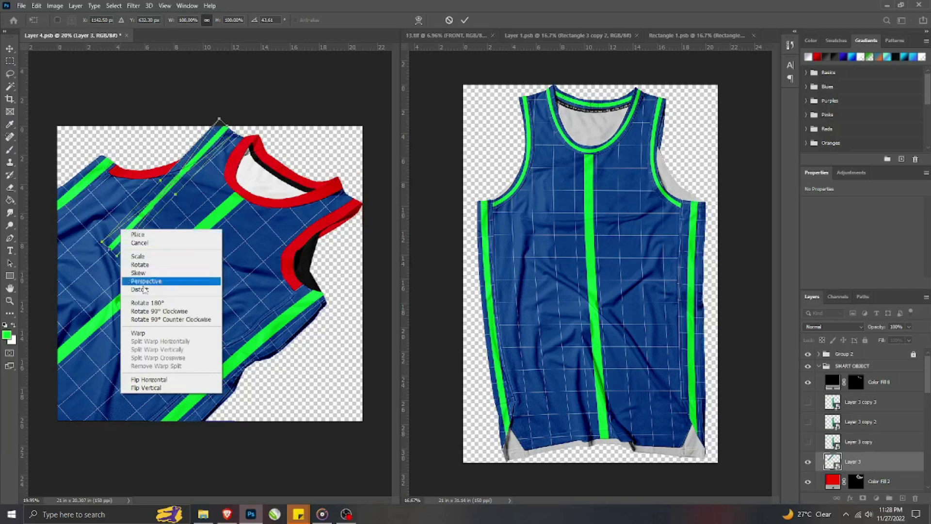
pyautogui.click(140, 332)
pyautogui.moveTo(102, 242); pyautogui.dragTo(114, 157)
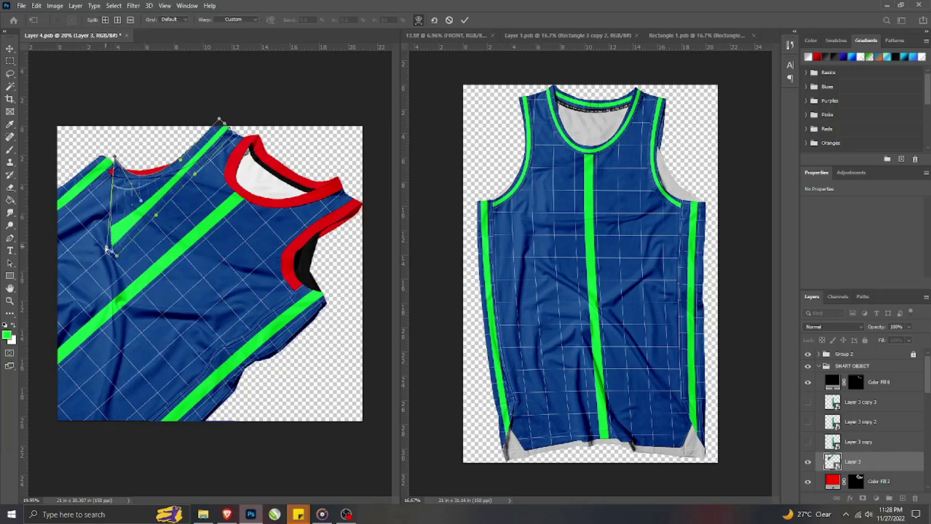
pyautogui.moveTo(116, 255); pyautogui.dragTo(101, 177)
# - Bend the Layer 3 strip's warp into a curve that covers the upper armhole's red trim, and apply it
pyautogui.scroll(2, 125, 202)
pyautogui.moveTo(146, 201); pyautogui.dragTo(143, 171)
pyautogui.moveTo(168, 221)
pyautogui.mouseDown()
pyautogui.moveTo(145, 213)
pyautogui.moveTo(158, 219)
pyautogui.mouseUp()
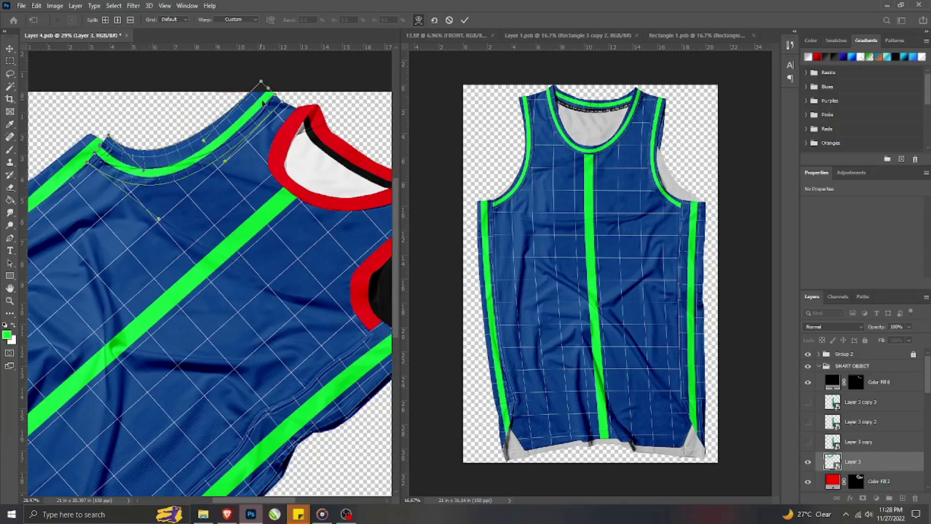
pyautogui.moveTo(204, 139); pyautogui.dragTo(205, 147)
pyautogui.moveTo(142, 173); pyautogui.dragTo(153, 174)
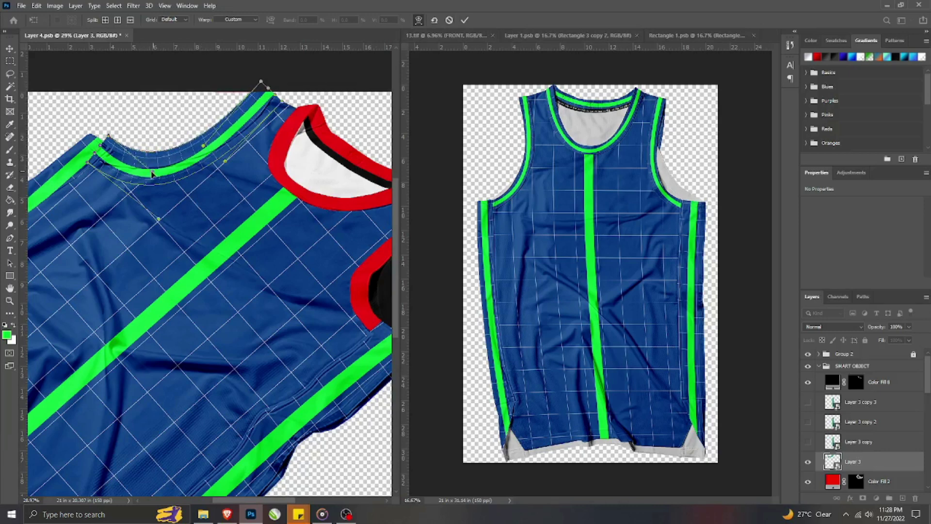
pyautogui.click(464, 20)
pyautogui.scroll(-3, 857, 436)
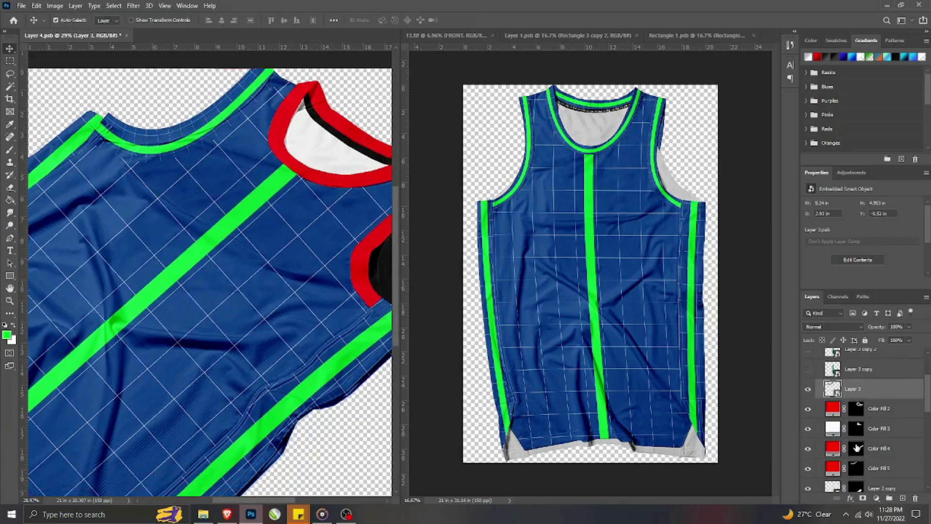
# - Mask Layer 3 to the shape of the upper armhole trim and delete the red Color Fill 5
pyautogui.scroll(-2, 267, 195)
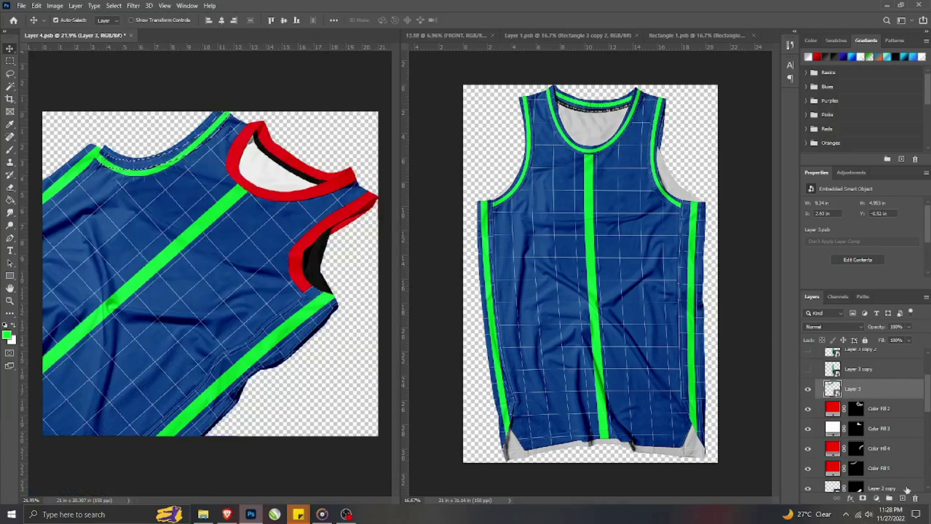
pyautogui.click(862, 498)
pyautogui.click(883, 468)
pyautogui.press('Delete')
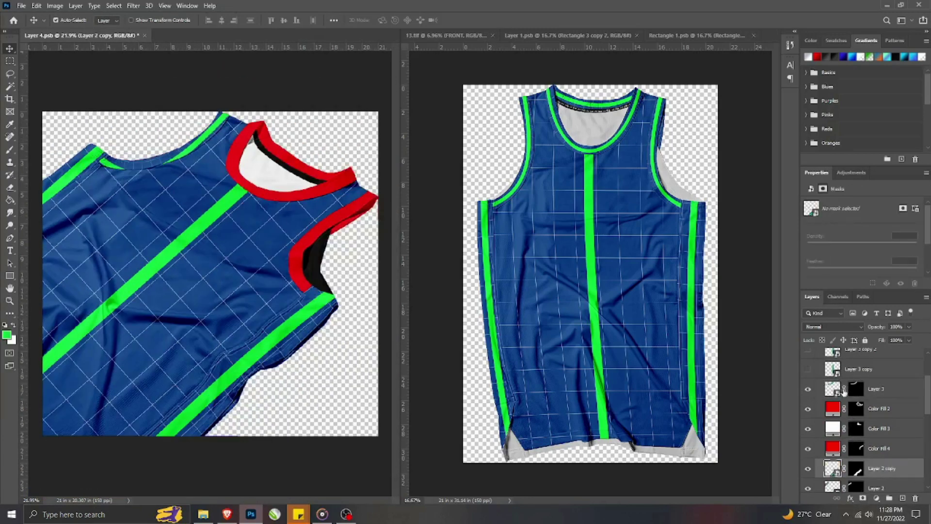
# - Unlink Layer 3 from its mask and warp the strip so the green line runs continuously inside the upper armhole trim
pyautogui.click(844, 389)
pyautogui.scroll(2, 184, 183)
pyautogui.click(833, 388)
pyautogui.hotkey('ctrl', 't')
pyautogui.rightClick(134, 156)
pyautogui.click(149, 215)
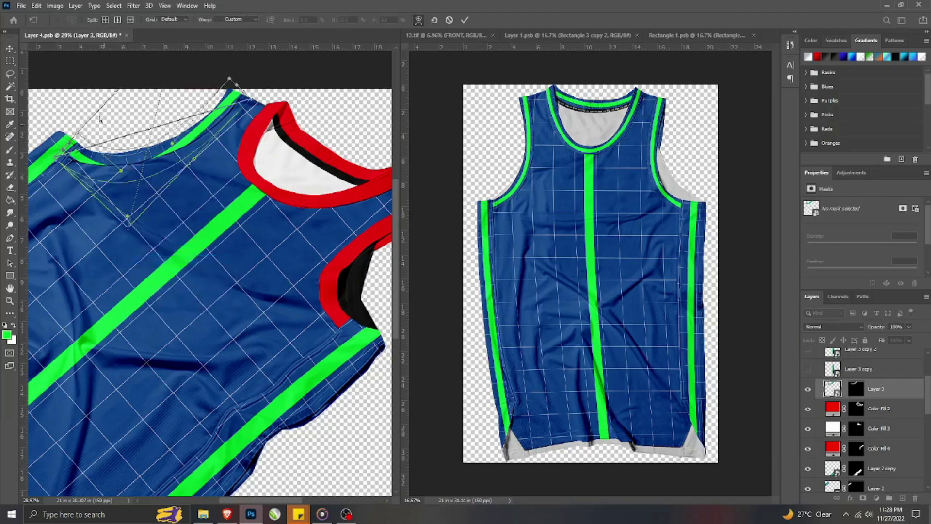
pyautogui.scroll(1, 100, 118)
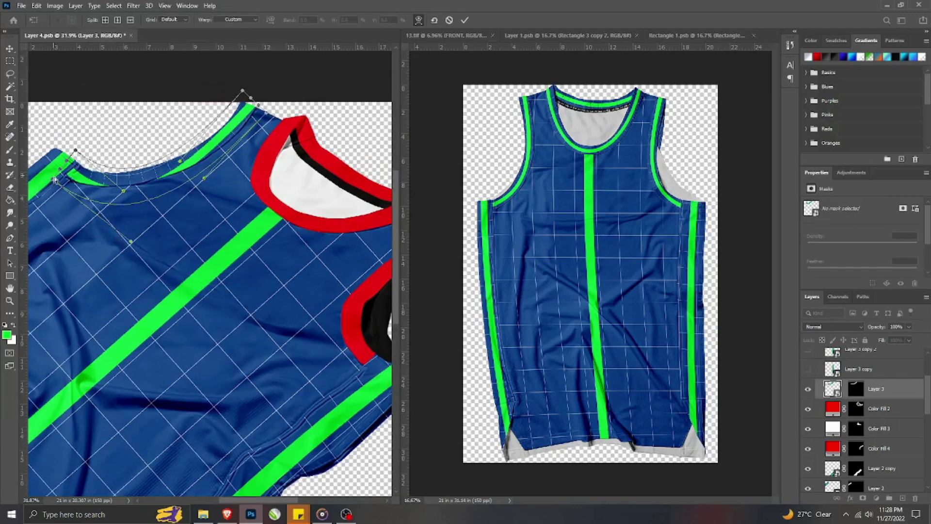
pyautogui.moveTo(131, 241); pyautogui.dragTo(109, 223)
pyautogui.moveTo(180, 161); pyautogui.dragTo(226, 128)
pyautogui.moveTo(243, 90); pyautogui.dragTo(239, 97)
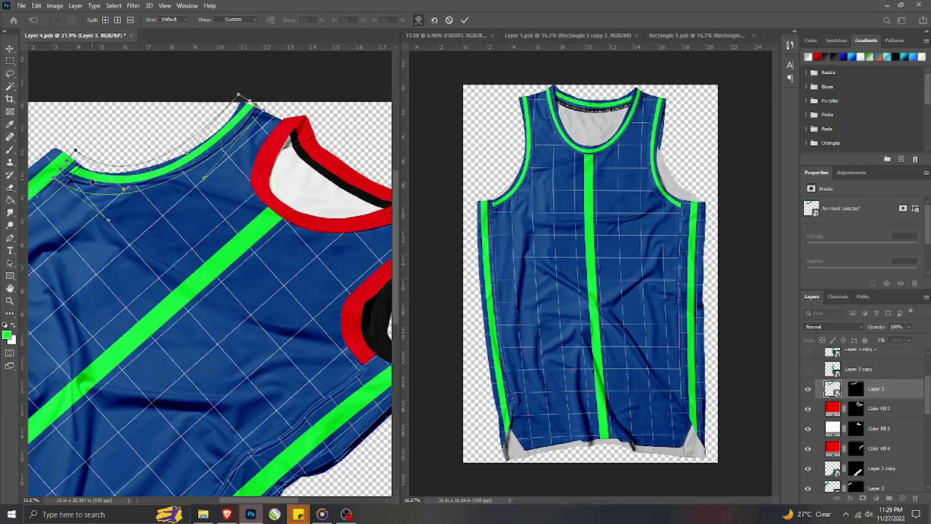
# - Fine-tune the underarm end and middle of the upper armhole strip's warp to follow the trim edge, and apply it
pyautogui.moveTo(75, 151); pyautogui.dragTo(72, 155)
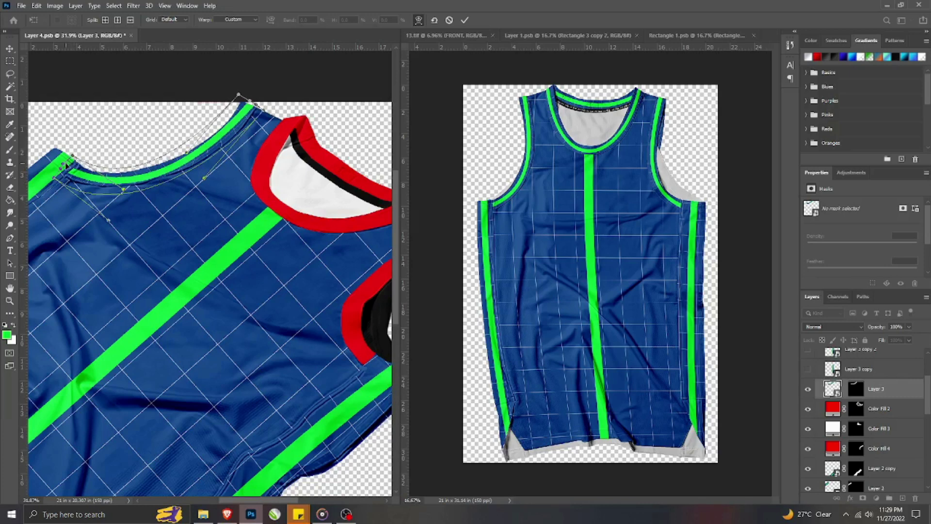
pyautogui.moveTo(144, 190); pyautogui.dragTo(141, 188)
pyautogui.moveTo(203, 177); pyautogui.dragTo(210, 184)
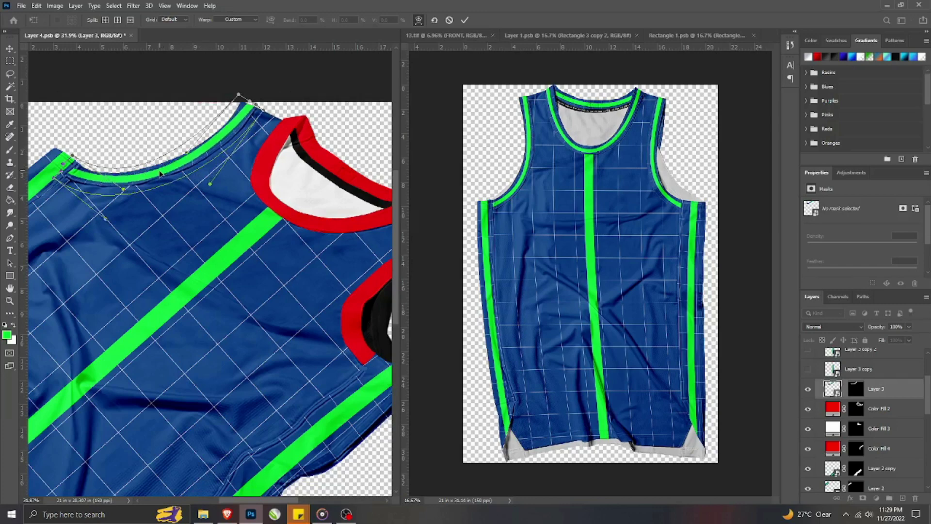
pyautogui.scroll(-2, 169, 179)
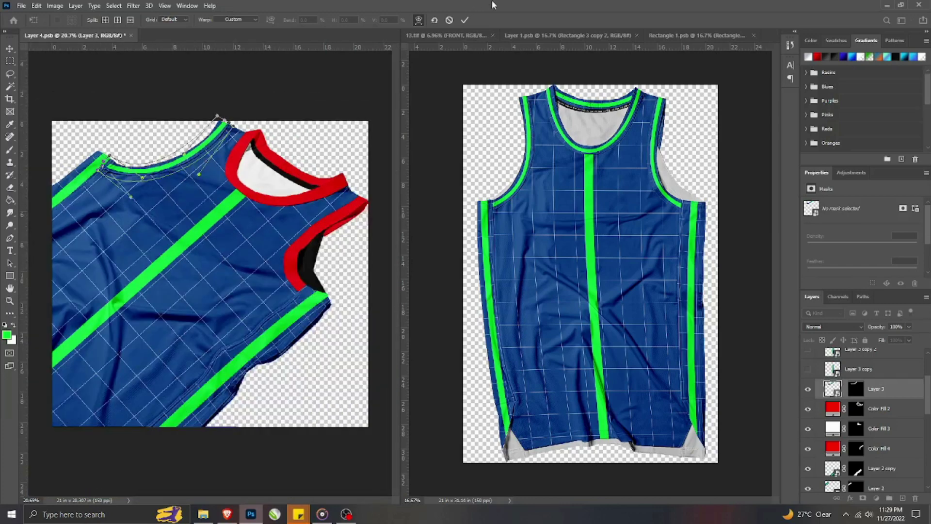
pyautogui.scroll(2, 179, 163)
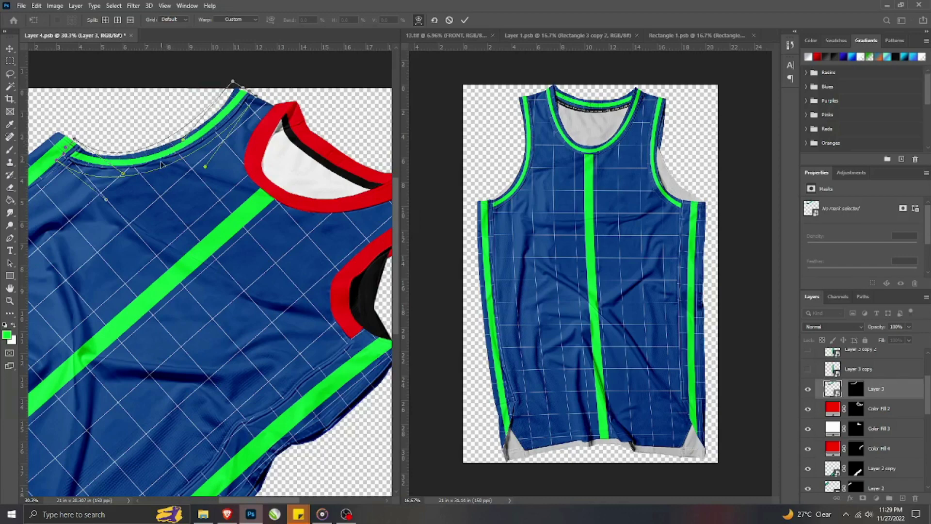
pyautogui.moveTo(151, 169); pyautogui.dragTo(153, 167)
pyautogui.click(464, 20)
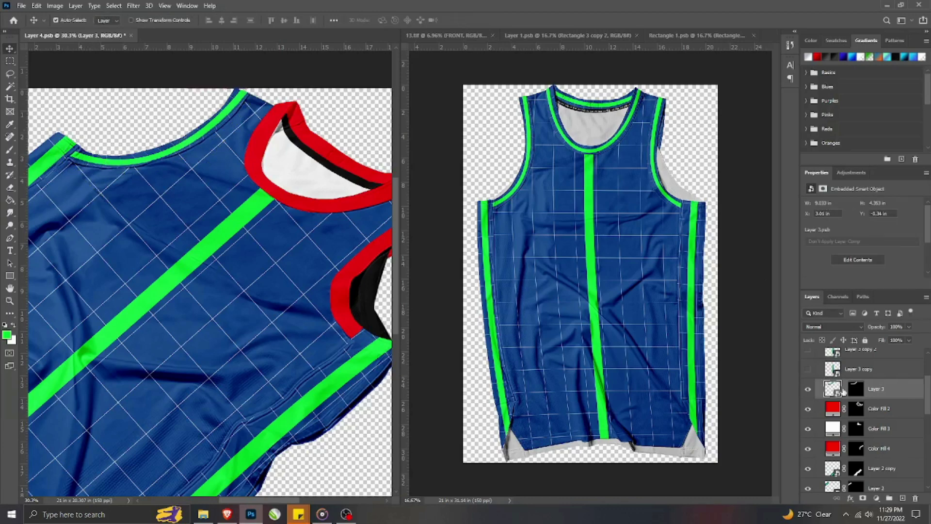
# - Show Layer 3 copy, flip it vertically, rotate it to about -120.9° and place it along the lower armhole's shoulder edge
pyautogui.scroll(-3, 106, 101)
pyautogui.scroll(1, 918, 448)
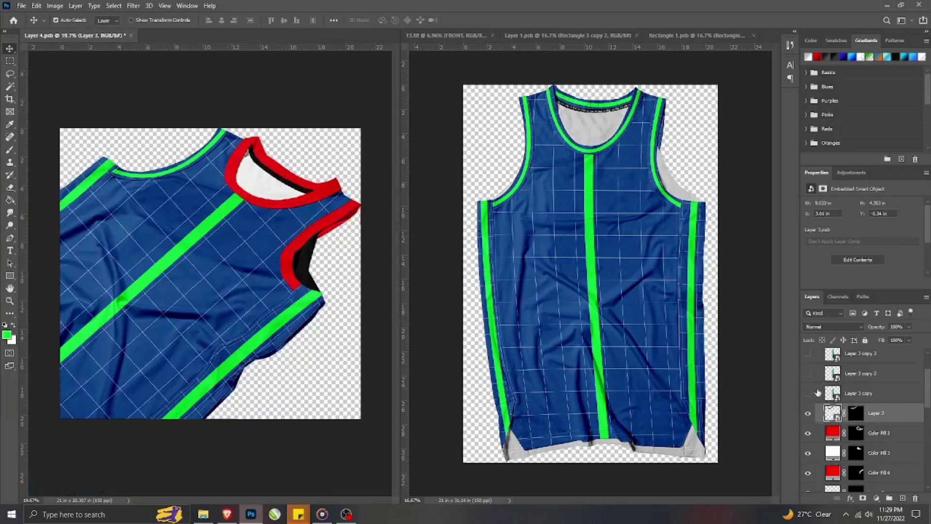
pyautogui.click(808, 394)
pyautogui.click(868, 393)
pyautogui.hotkey('ctrl', 't')
pyautogui.rightClick(245, 245)
pyautogui.click(310, 401)
pyautogui.moveTo(210, 262); pyautogui.dragTo(286, 261)
pyautogui.moveTo(335, 187); pyautogui.dragTo(380, 271)
pyautogui.moveTo(331, 226); pyautogui.dragTo(337, 226)
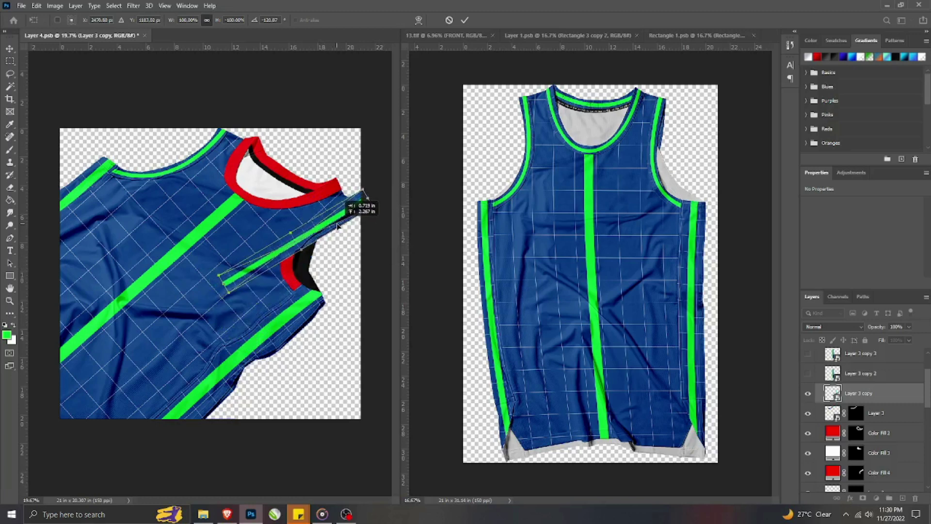
# - Warp Layer 3 copy so its lower end meets the underarm end of the lower armhole
pyautogui.rightClick(239, 278)
pyautogui.click(258, 382)
pyautogui.moveTo(229, 293); pyautogui.dragTo(313, 287)
pyautogui.moveTo(260, 301); pyautogui.dragTo(304, 297)
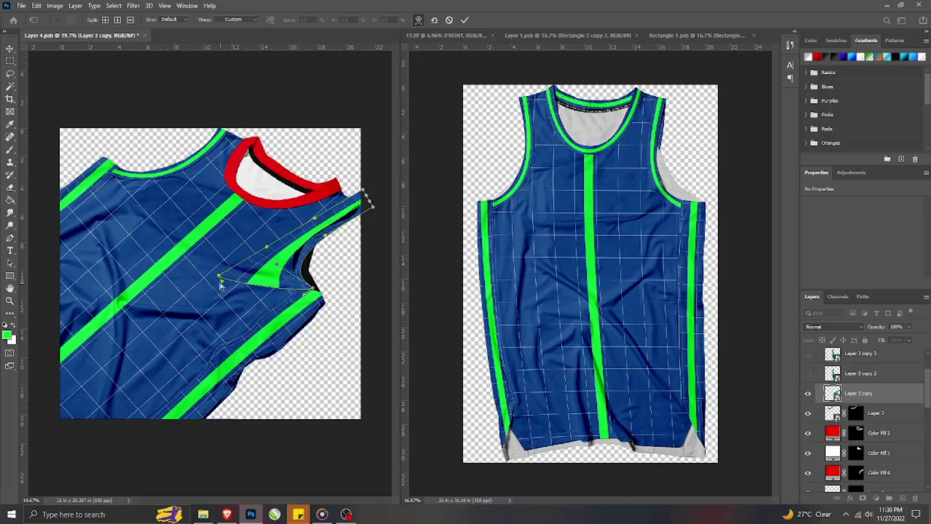
pyautogui.moveTo(217, 286); pyautogui.dragTo(301, 302)
pyautogui.moveTo(219, 280); pyautogui.dragTo(307, 281)
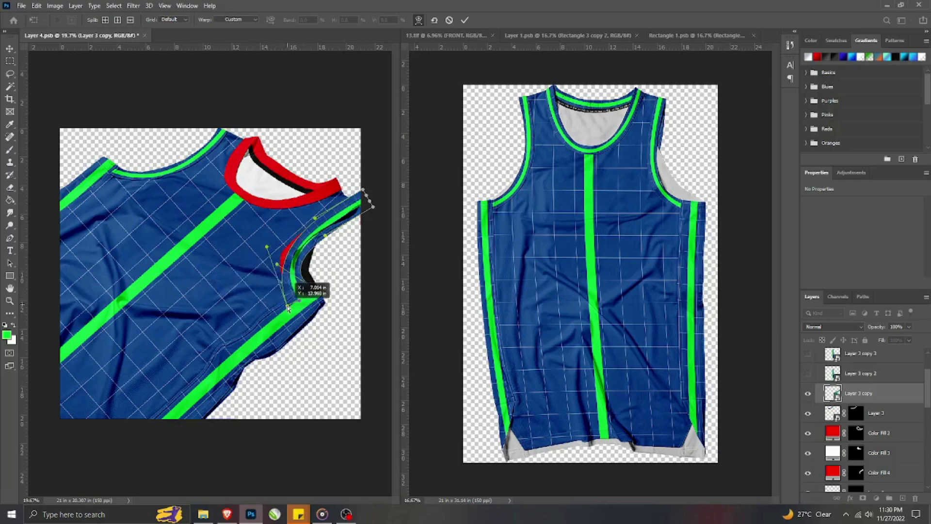
# - Widen the curve of Layer 3 copy's warp to cover the lower armhole's red trim, and apply it
pyautogui.scroll(2, 310, 284)
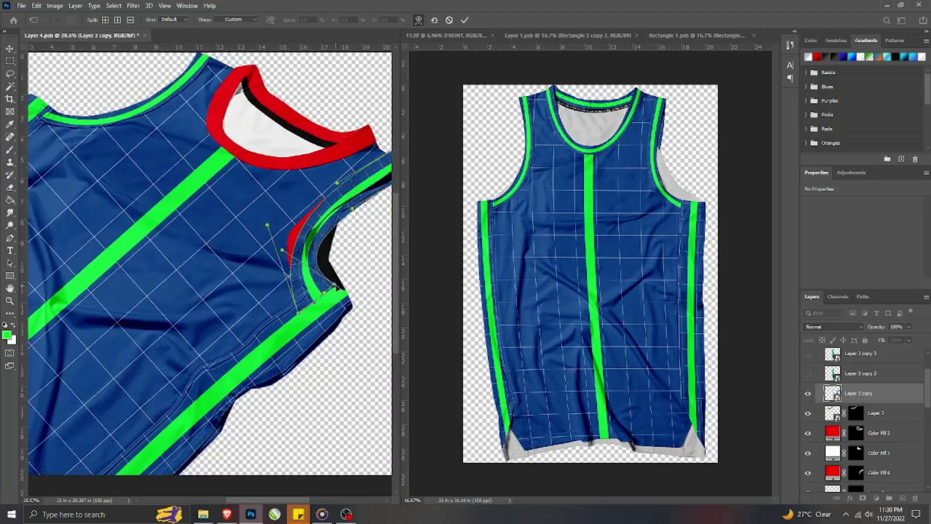
pyautogui.moveTo(335, 295); pyautogui.dragTo(236, 321)
pyautogui.moveTo(190, 242); pyautogui.dragTo(156, 241)
pyautogui.moveTo(205, 268); pyautogui.dragTo(205, 252)
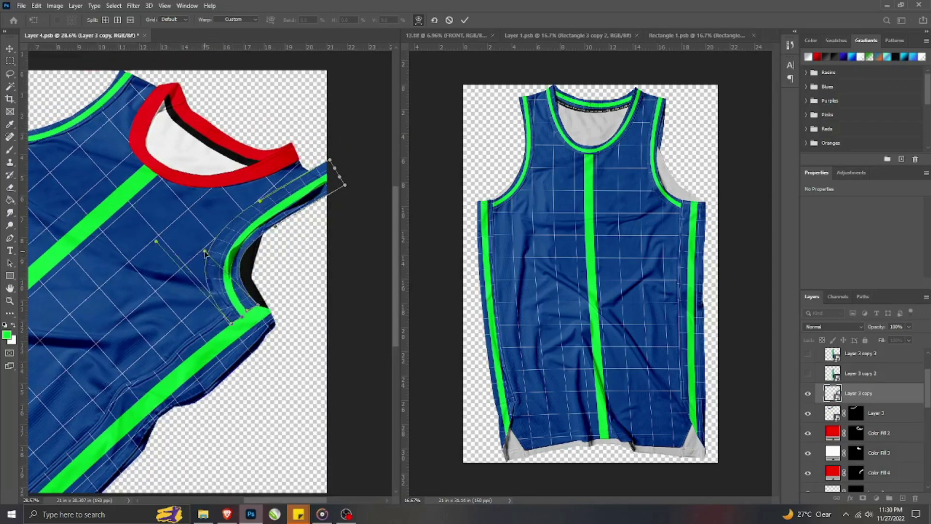
pyautogui.click(465, 20)
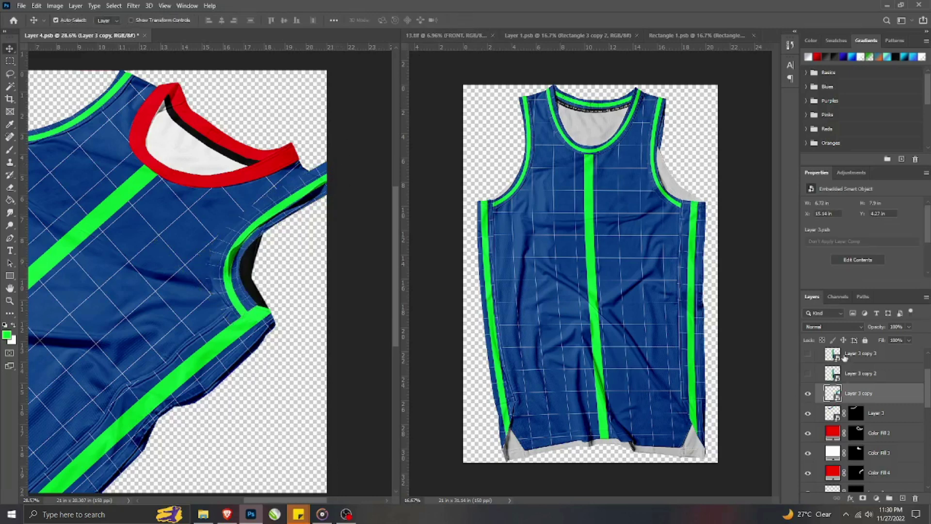
# - Mask Layer 3 copy to the shape of the lower armhole trim and delete the red Color Fill 4
pyautogui.click(862, 498)
pyautogui.click(833, 393)
pyautogui.rightClick(832, 394)
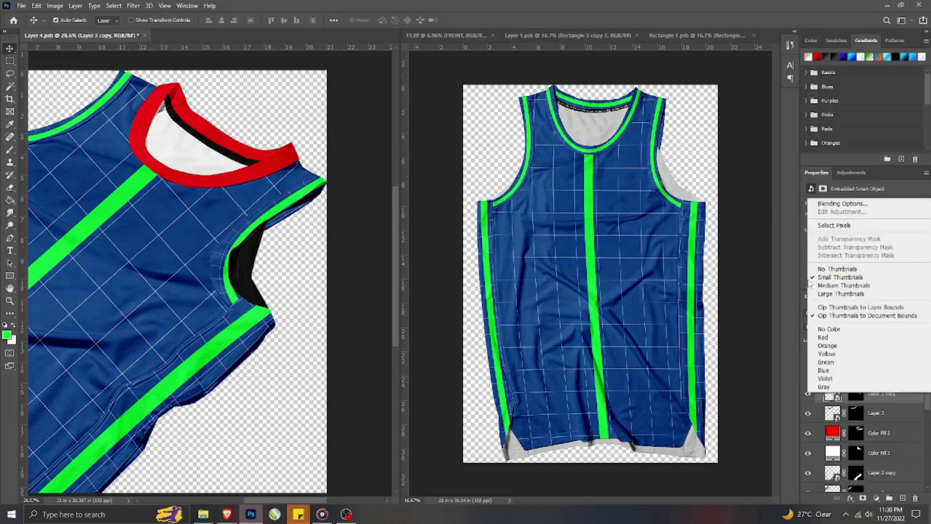
pyautogui.click(244, 227)
# - Warp Layer 3 copy independently of its mask so the green line stays inside the lower armhole trim
pyautogui.hotkey('ctrl', 't')
pyautogui.rightClick(235, 230)
pyautogui.click(258, 336)
pyautogui.scroll(2, 285, 250)
pyautogui.moveTo(233, 234); pyautogui.dragTo(219, 238)
pyautogui.moveTo(219, 338); pyautogui.dragTo(221, 337)
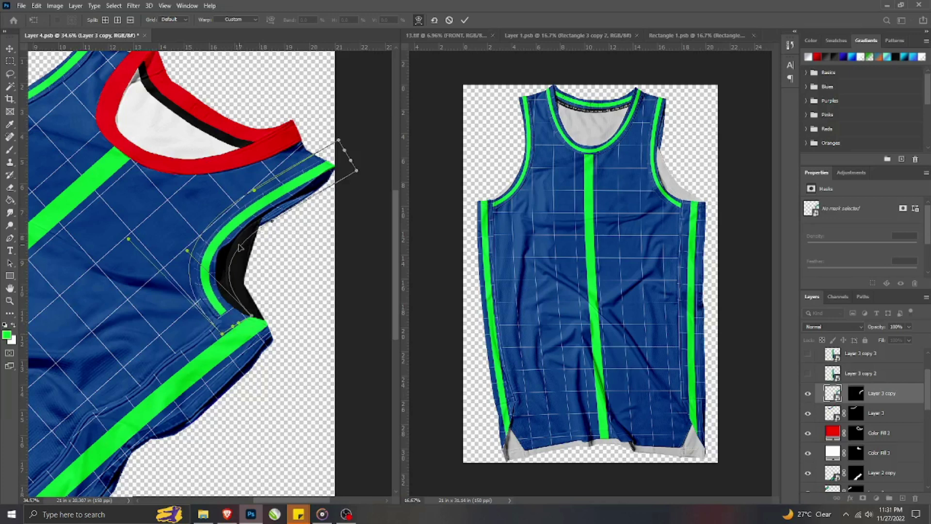
pyautogui.moveTo(333, 179); pyautogui.dragTo(330, 177)
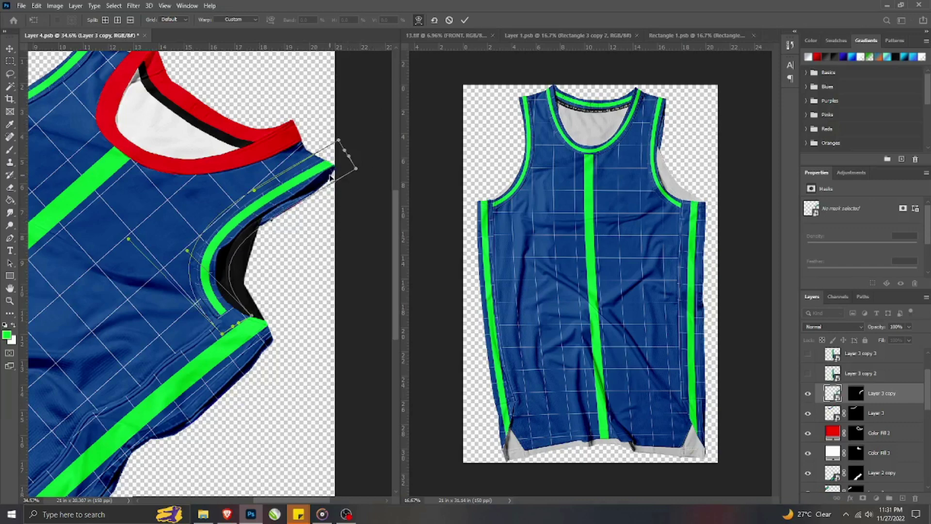
pyautogui.press('Return')
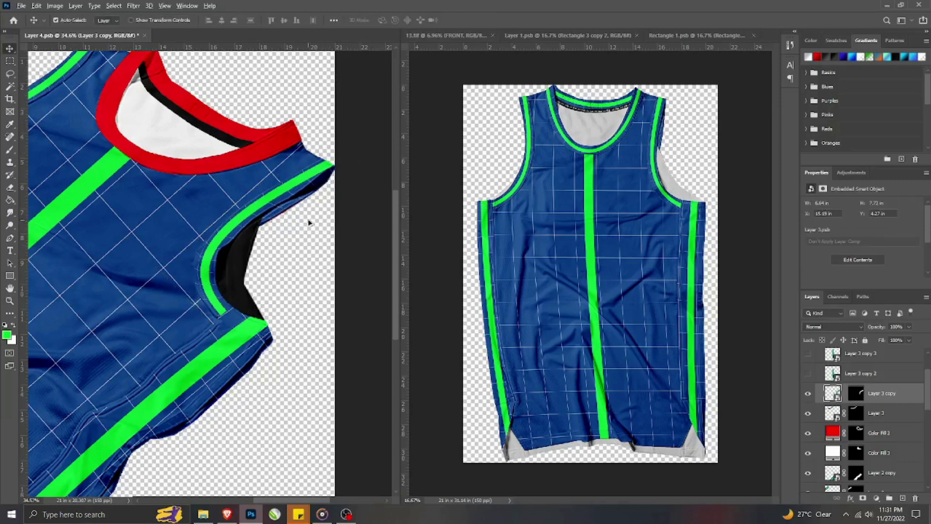
# - Show Layer 3 copy 2, rotate the strip diagonally and place it across the front of the collar
pyautogui.scroll(-3, 309, 222)
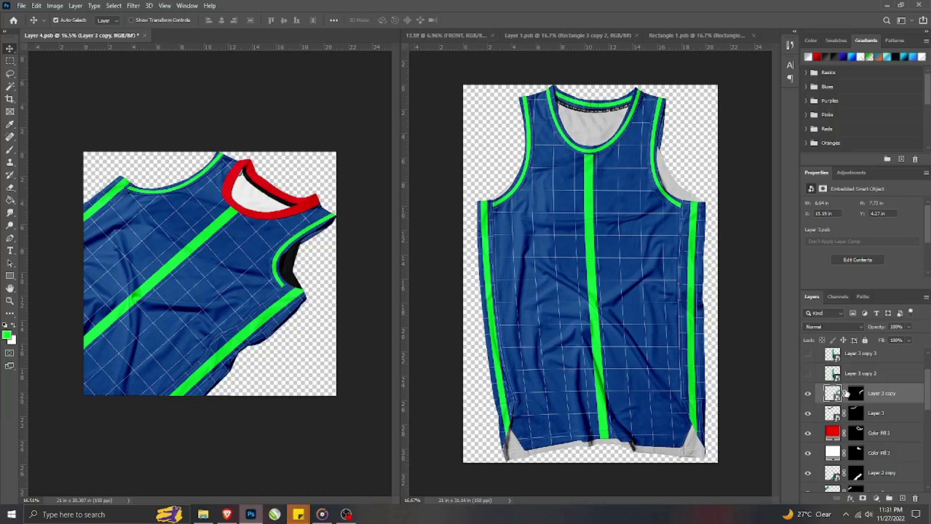
pyautogui.scroll(1, 823, 394)
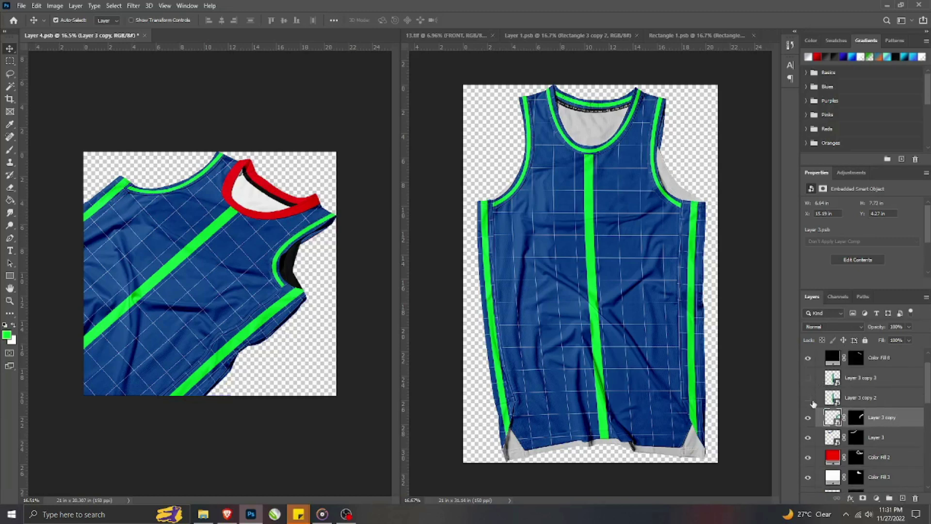
pyautogui.click(808, 397)
pyautogui.click(861, 398)
pyautogui.hotkey('ctrl', 't')
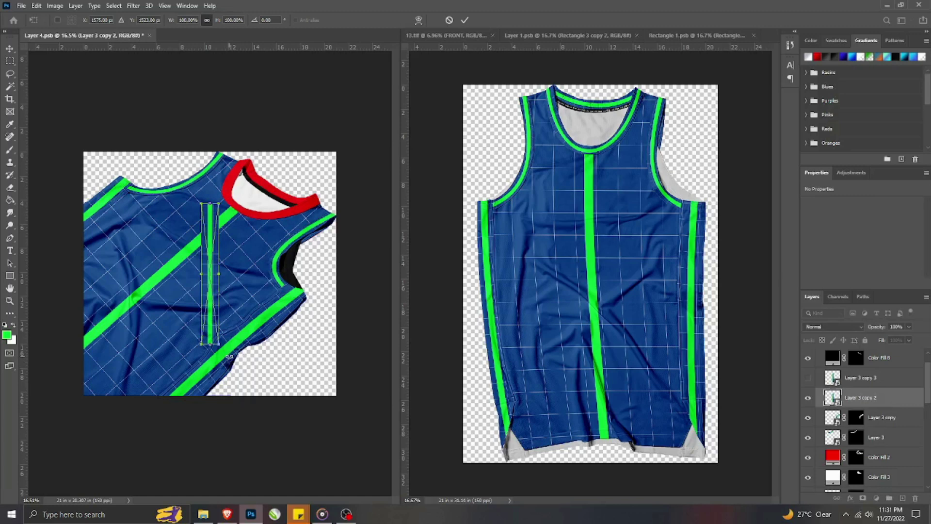
pyautogui.moveTo(229, 362); pyautogui.dragTo(284, 330)
pyautogui.moveTo(215, 286); pyautogui.dragTo(242, 214)
# - Warp Layer 3 copy 2 so both strip ends sit on the two shoulder ends of the collar
pyautogui.rightClick(238, 209)
pyautogui.click(257, 275)
pyautogui.scroll(2, 232, 233)
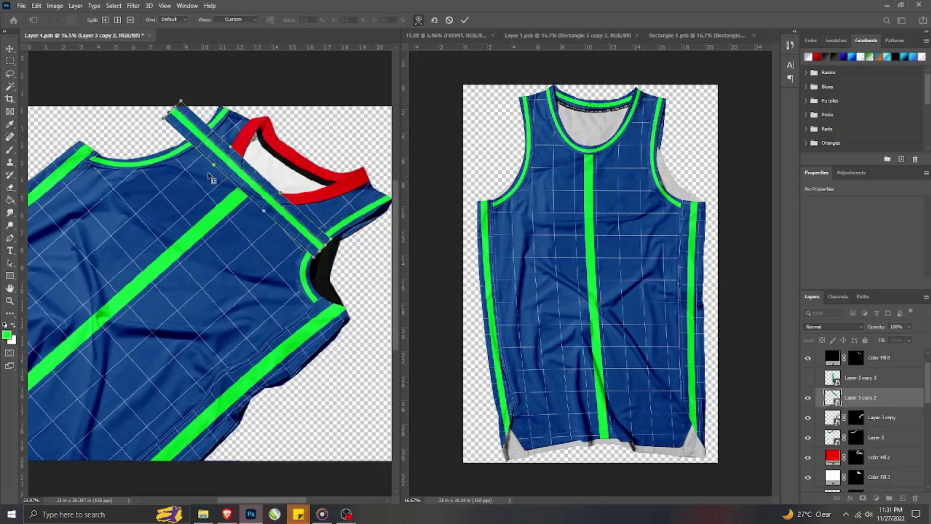
pyautogui.moveTo(181, 101); pyautogui.dragTo(280, 108)
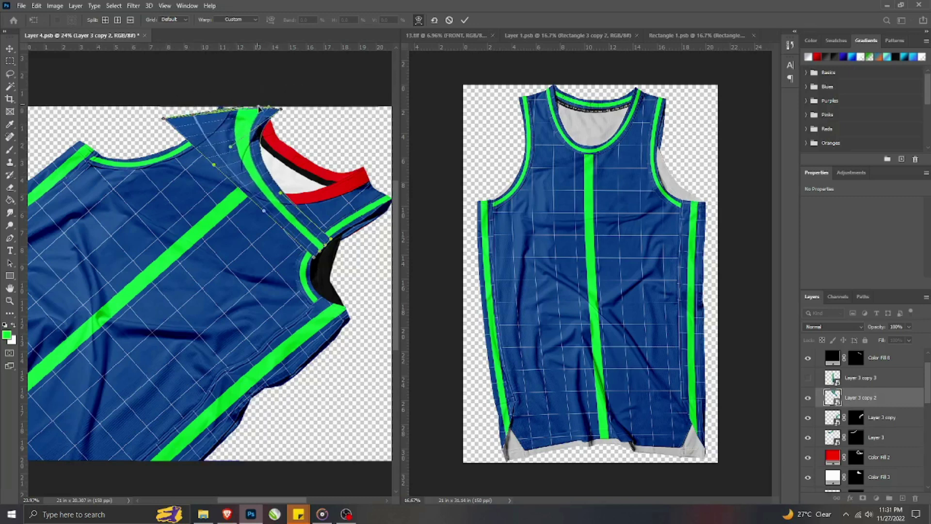
pyautogui.moveTo(168, 116); pyautogui.dragTo(251, 109)
pyautogui.moveTo(330, 239); pyautogui.dragTo(371, 160)
pyautogui.moveTo(358, 196); pyautogui.dragTo(374, 170)
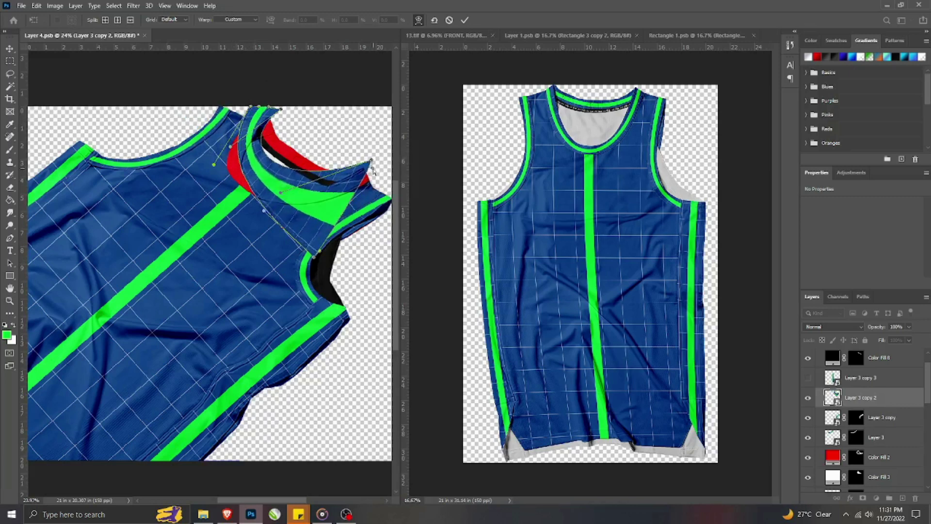
pyautogui.moveTo(321, 255); pyautogui.dragTo(373, 187)
# - Bend the middle of Layer 3 copy 2's warp around the front collar curve, and apply it
pyautogui.scroll(1, 373, 186)
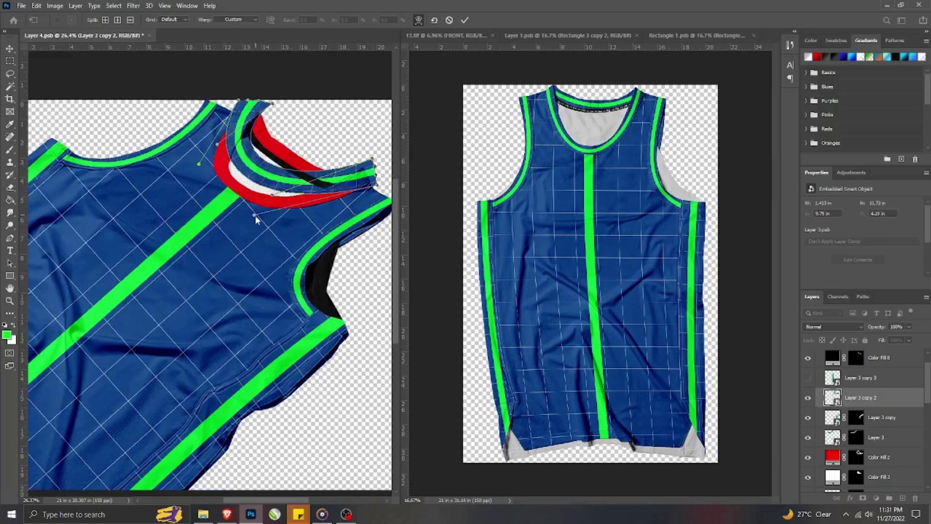
pyautogui.moveTo(252, 215); pyautogui.dragTo(236, 253)
pyautogui.moveTo(199, 164); pyautogui.dragTo(162, 174)
pyautogui.moveTo(219, 146); pyautogui.dragTo(193, 179)
pyautogui.moveTo(270, 204)
pyautogui.mouseDown()
pyautogui.moveTo(258, 219)
pyautogui.moveTo(260, 212)
pyautogui.mouseUp()
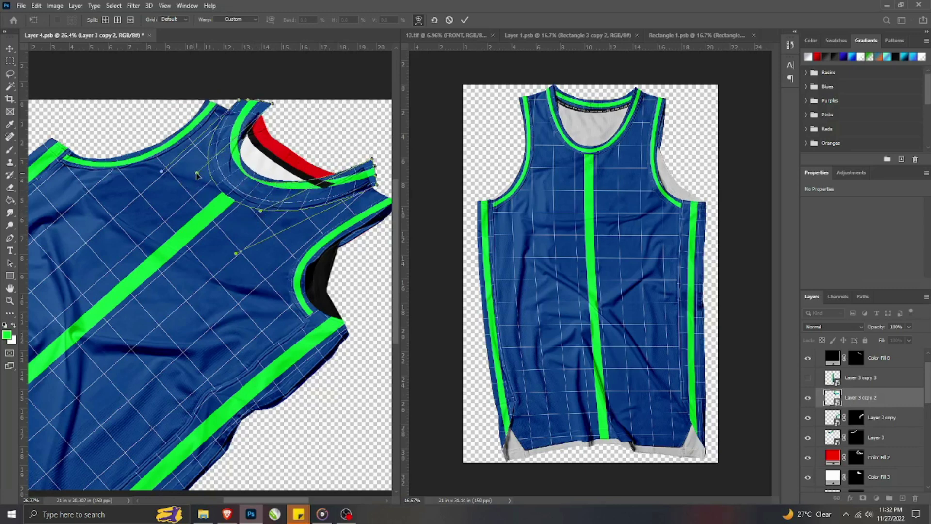
pyautogui.click(464, 20)
# - Load the Color Fill 2 mask as a selection and use it to mask Layer 3 copy 2
pyautogui.keyDown('ctrl'); pyautogui.click(857, 457); pyautogui.keyUp('ctrl')
pyautogui.click(862, 498)
pyautogui.scroll(2, 253, 217)
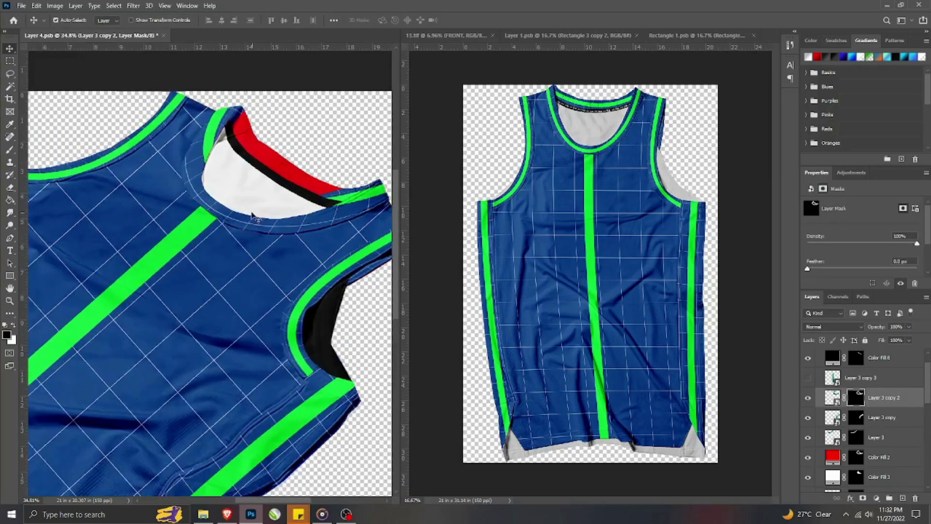
# - Reopen the warp of Layer 3 copy 2 and pull its curve outward so the green stripe follows the front collar band
pyautogui.click(833, 397)
pyautogui.hotkey('ctrl', 't')
pyautogui.rightClick(245, 180)
pyautogui.click(271, 285)
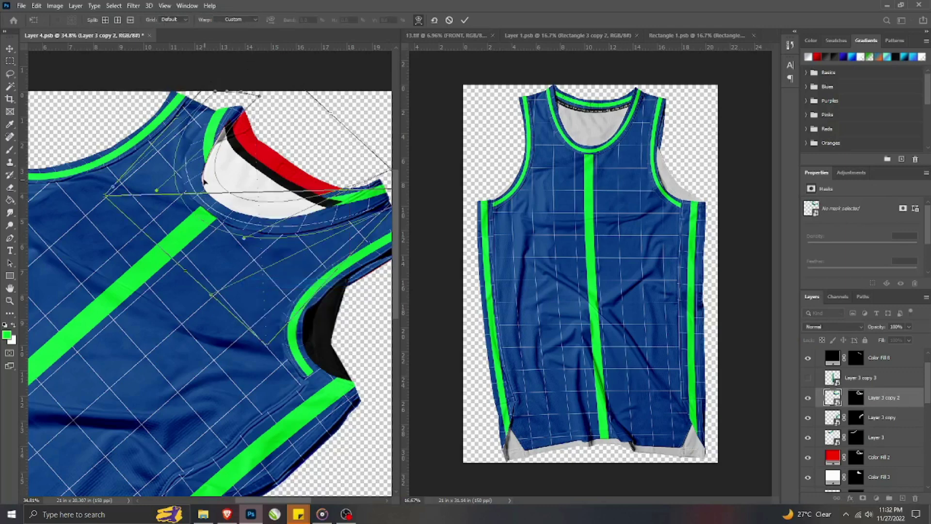
pyautogui.moveTo(157, 191); pyautogui.dragTo(139, 207)
pyautogui.moveTo(244, 238); pyautogui.dragTo(266, 248)
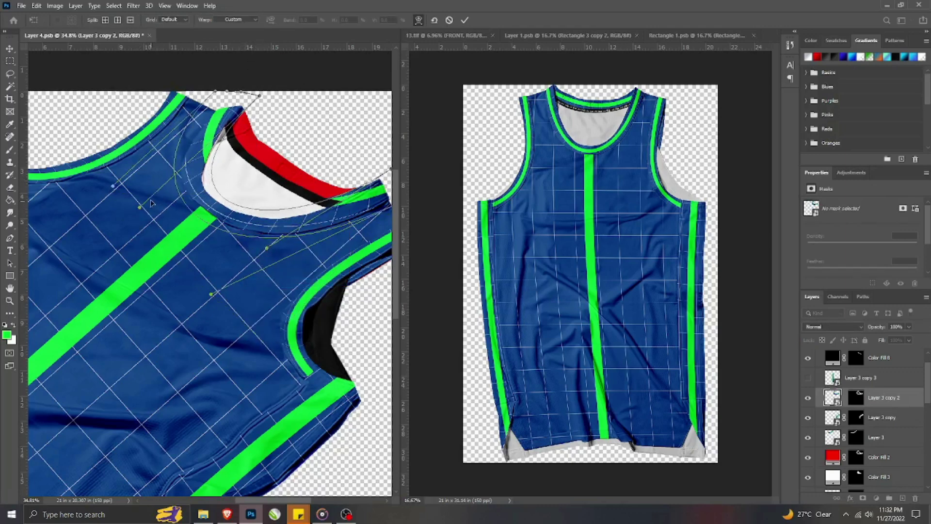
pyautogui.scroll(1, 225, 101)
pyautogui.moveTo(218, 110); pyautogui.dragTo(222, 106)
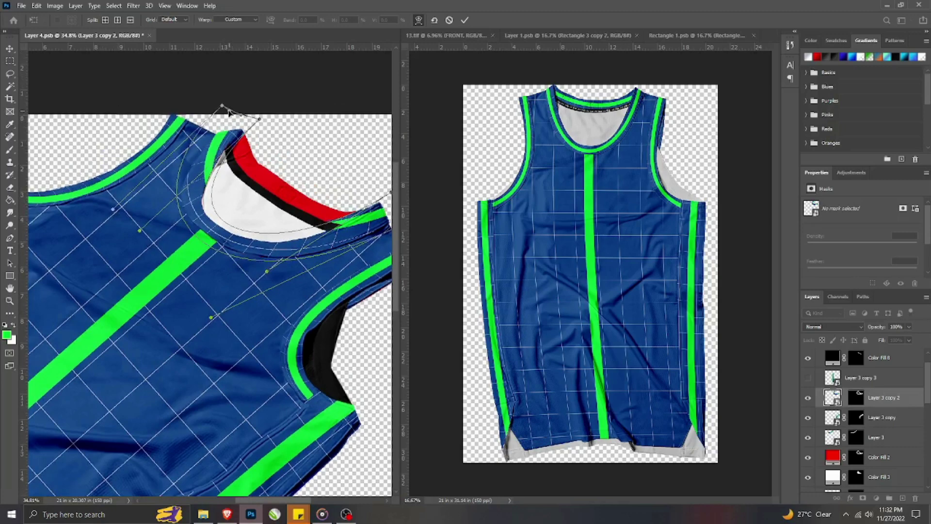
pyautogui.moveTo(223, 105); pyautogui.dragTo(227, 110)
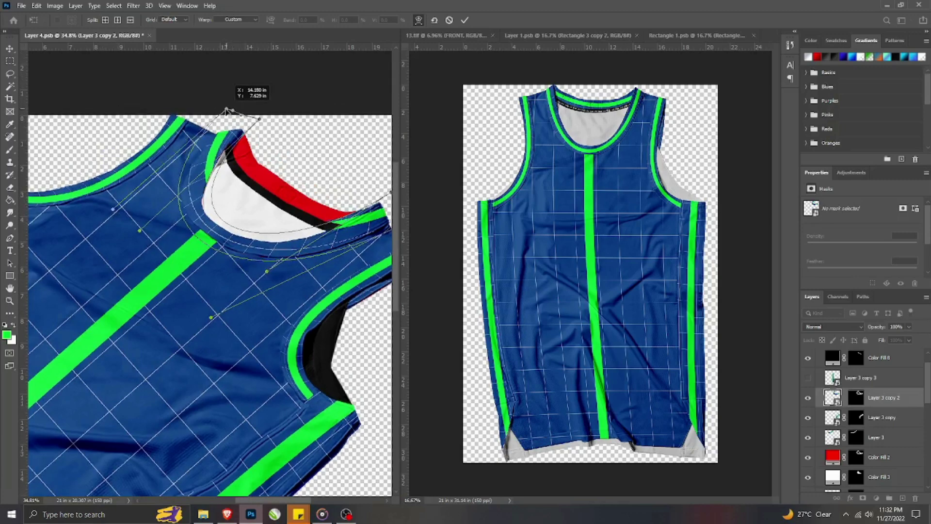
pyautogui.scroll(-1, 189, 243)
pyautogui.moveTo(218, 218); pyautogui.dragTo(206, 236)
pyautogui.moveTo(300, 236); pyautogui.dragTo(297, 241)
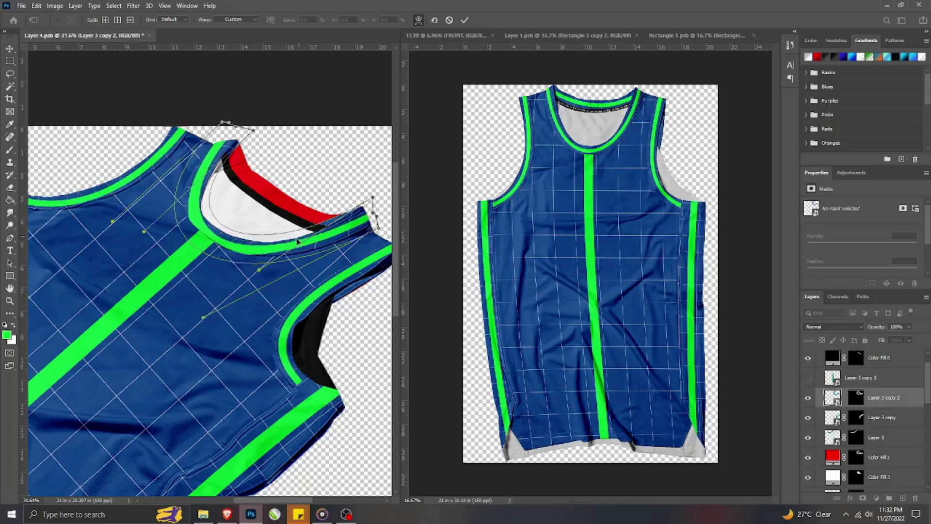
# - Fine-tune the warp of Layer 3 copy 2 at the shoulder ends and along the front neckline, and apply it
pyautogui.moveTo(211, 203); pyautogui.dragTo(205, 197)
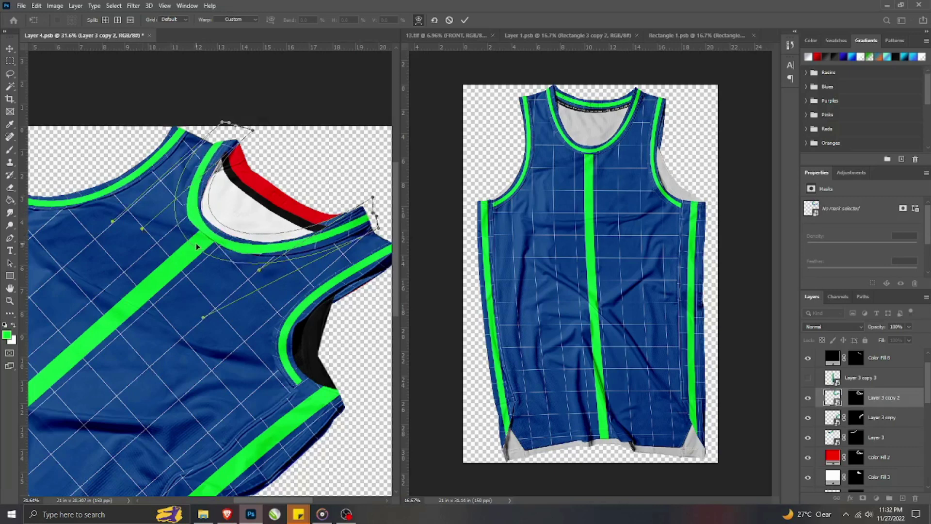
pyautogui.moveTo(197, 246); pyautogui.dragTo(211, 231)
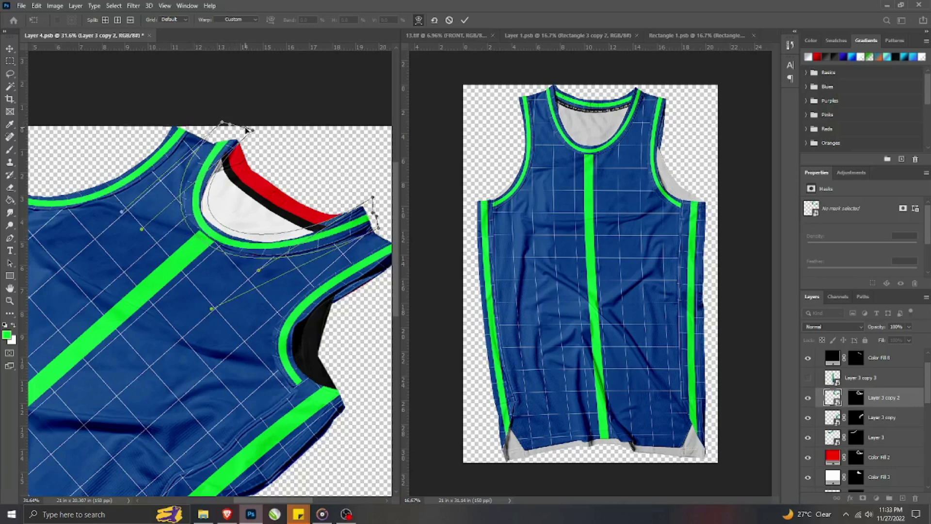
pyautogui.moveTo(230, 124); pyautogui.dragTo(233, 125)
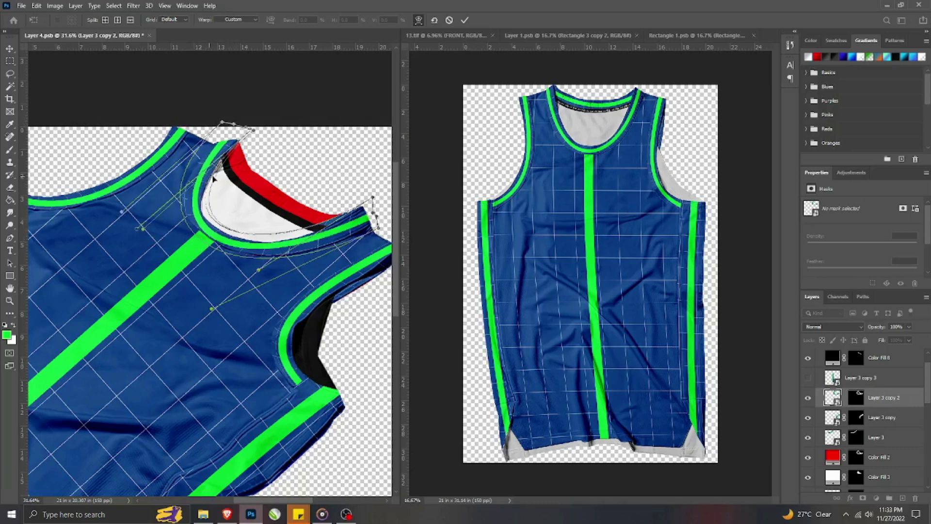
pyautogui.moveTo(194, 169); pyautogui.dragTo(193, 168)
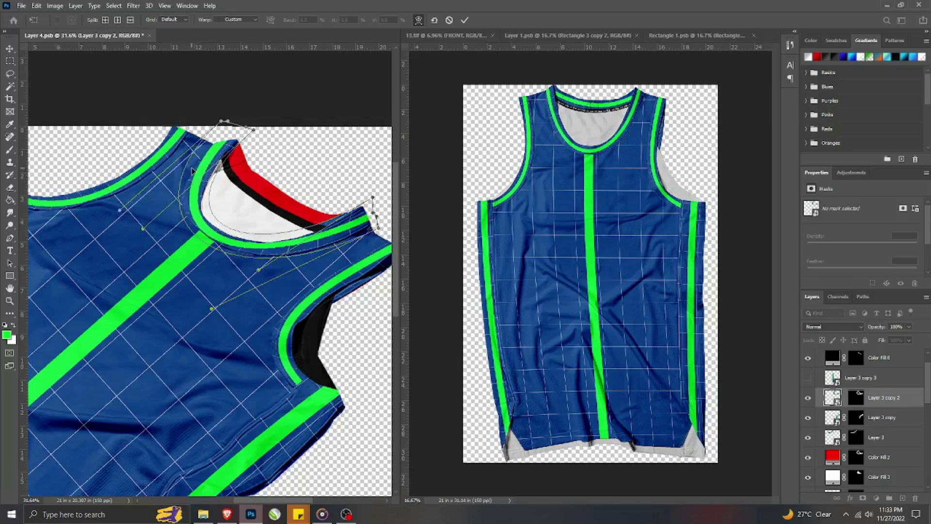
pyautogui.moveTo(205, 243); pyautogui.dragTo(206, 240)
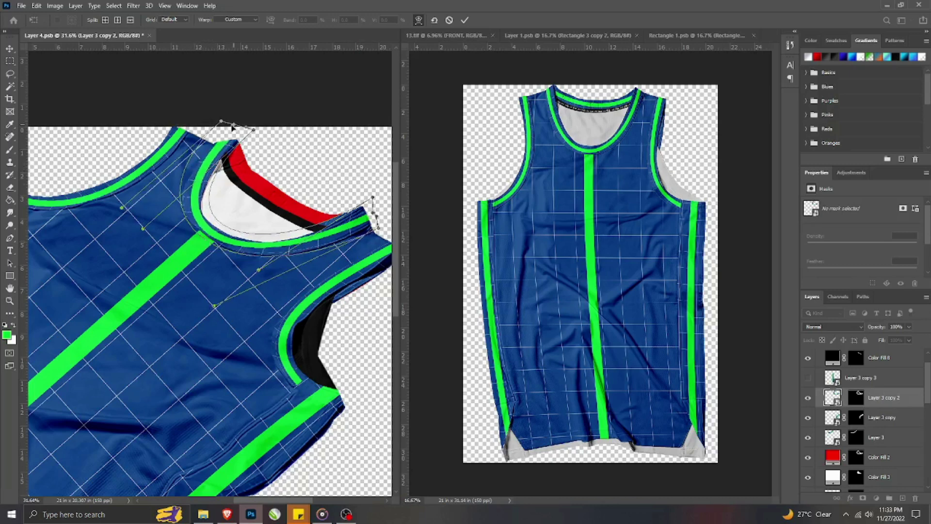
pyautogui.moveTo(222, 121); pyautogui.dragTo(222, 126)
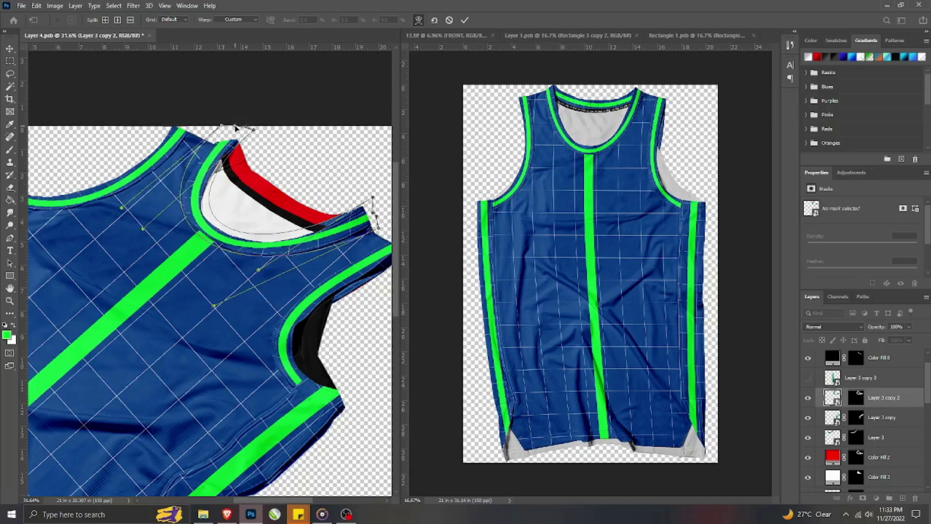
pyautogui.moveTo(311, 245); pyautogui.dragTo(314, 250)
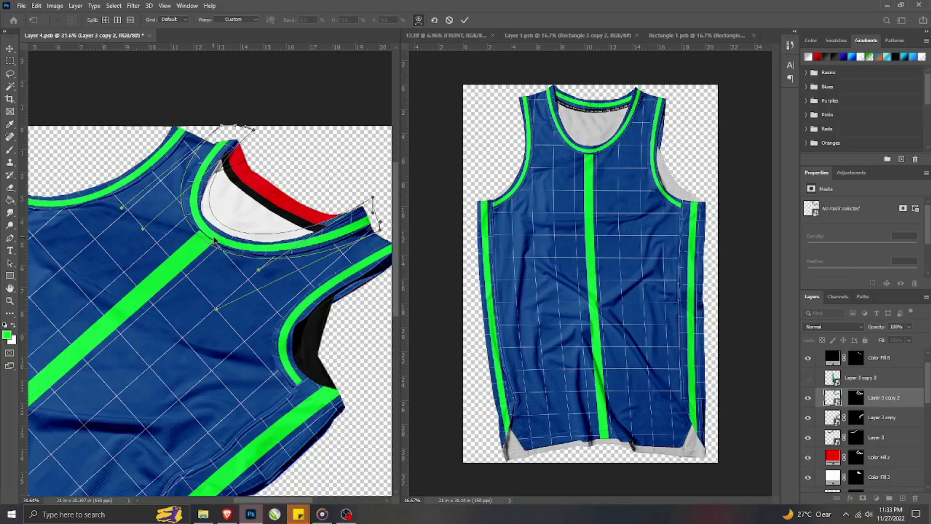
pyautogui.moveTo(212, 242); pyautogui.dragTo(211, 233)
pyautogui.moveTo(373, 198); pyautogui.dragTo(368, 204)
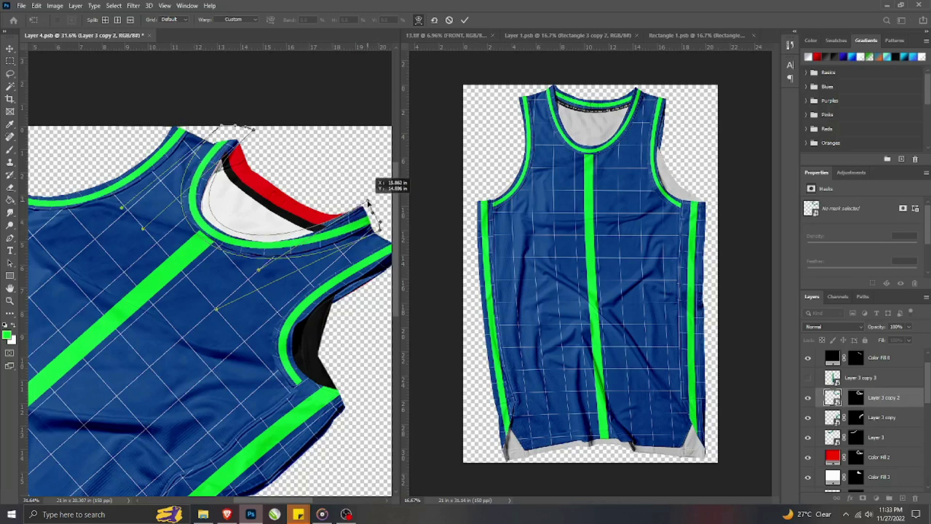
pyautogui.moveTo(307, 233); pyautogui.dragTo(316, 250)
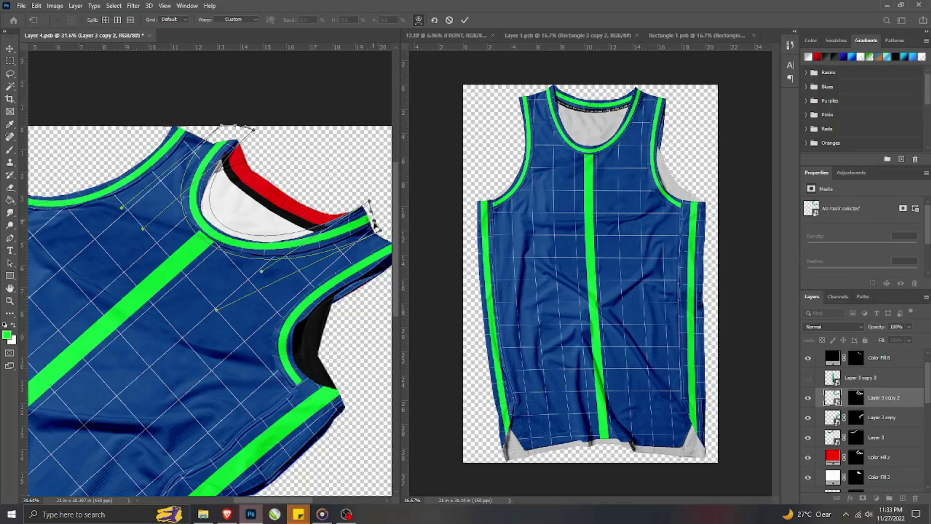
pyautogui.press('Return')
# - Show Layer 3 copy 3, rotate the strip diagonally and place it across the back of the collar
pyautogui.scroll(-1, 230, 197)
pyautogui.scroll(4, 230, 197)
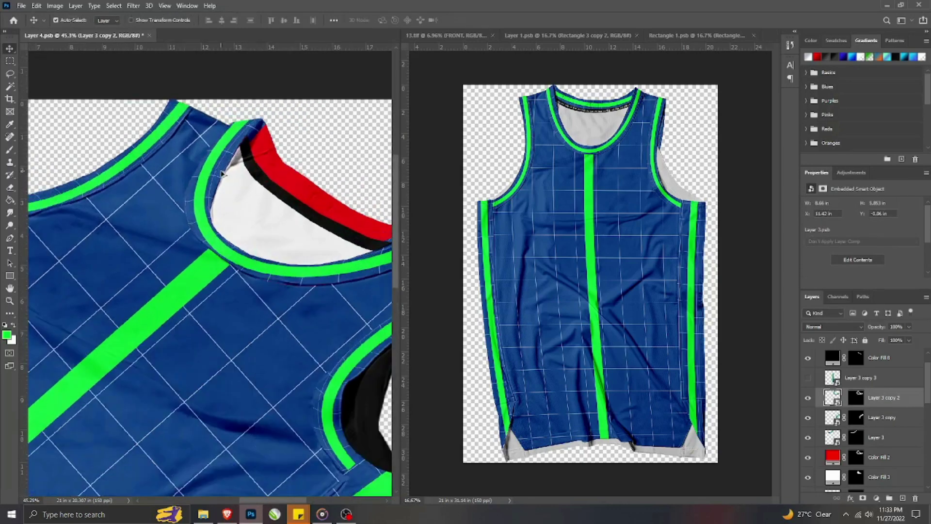
pyautogui.scroll(-2, 265, 162)
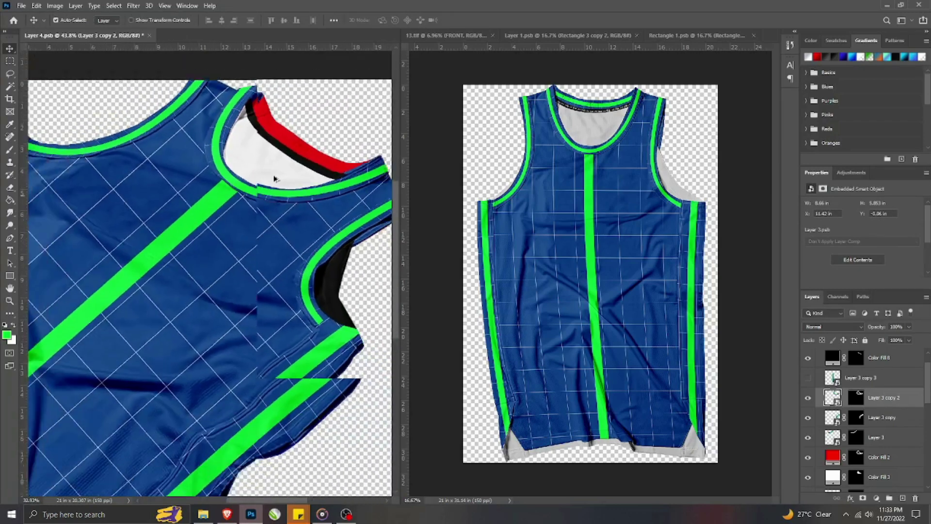
pyautogui.click(806, 379)
pyautogui.click(859, 378)
pyautogui.hotkey('ctrl', 't')
pyautogui.moveTo(252, 416); pyautogui.dragTo(322, 346)
pyautogui.scroll(-1, 322, 347)
pyautogui.moveTo(218, 306); pyautogui.dragTo(301, 165)
pyautogui.moveTo(311, 260); pyautogui.dragTo(334, 250)
pyautogui.moveTo(324, 191); pyautogui.dragTo(333, 186)
pyautogui.scroll(-3, 334, 187)
pyautogui.scroll(3, 287, 161)
# - Warp Layer 3 copy 3 so the strip curves along the back collar between both shoulders, and apply it
pyautogui.rightClick(292, 156)
pyautogui.click(311, 261)
pyautogui.scroll(3, 300, 123)
pyautogui.scroll(4, 301, 124)
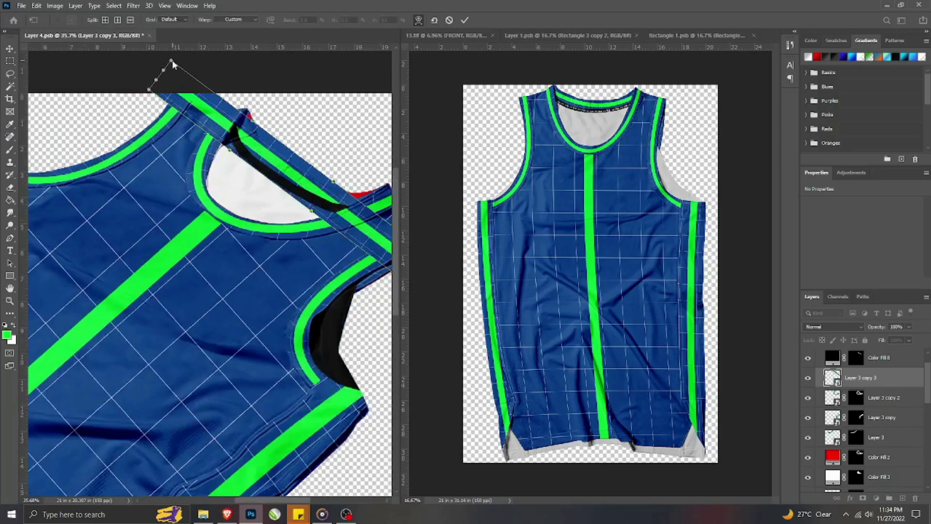
pyautogui.moveTo(176, 62); pyautogui.dragTo(193, 82)
pyautogui.scroll(3, 193, 65)
pyautogui.scroll(-3, 193, 65)
pyautogui.scroll(2, 194, 67)
pyautogui.scroll(-3, 192, 101)
pyautogui.moveTo(363, 233)
pyautogui.mouseDown()
pyautogui.moveTo(377, 196)
pyautogui.moveTo(369, 221)
pyautogui.mouseUp()
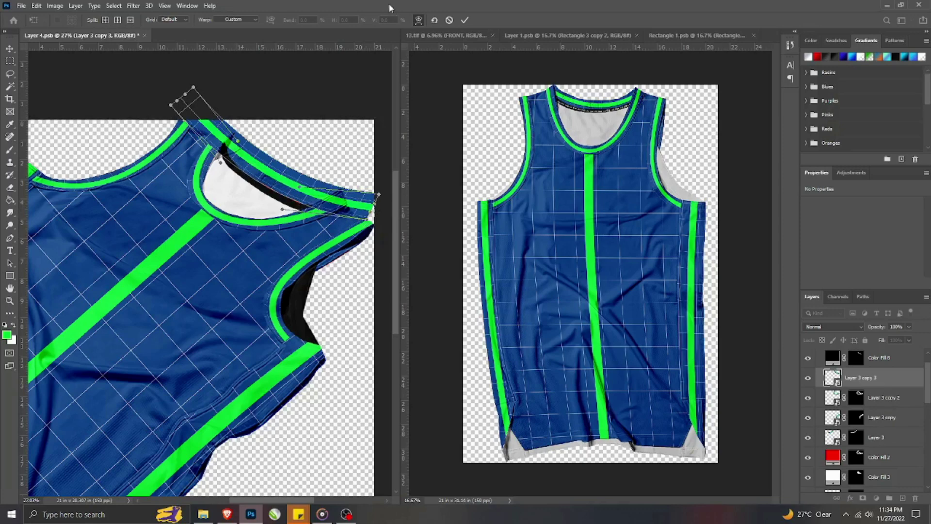
pyautogui.moveTo(284, 211); pyautogui.dragTo(299, 195)
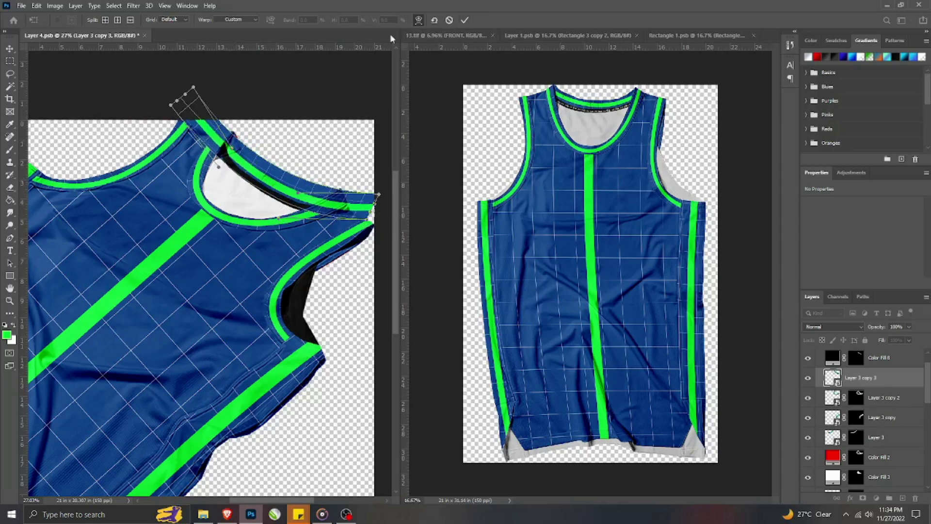
pyautogui.click(464, 19)
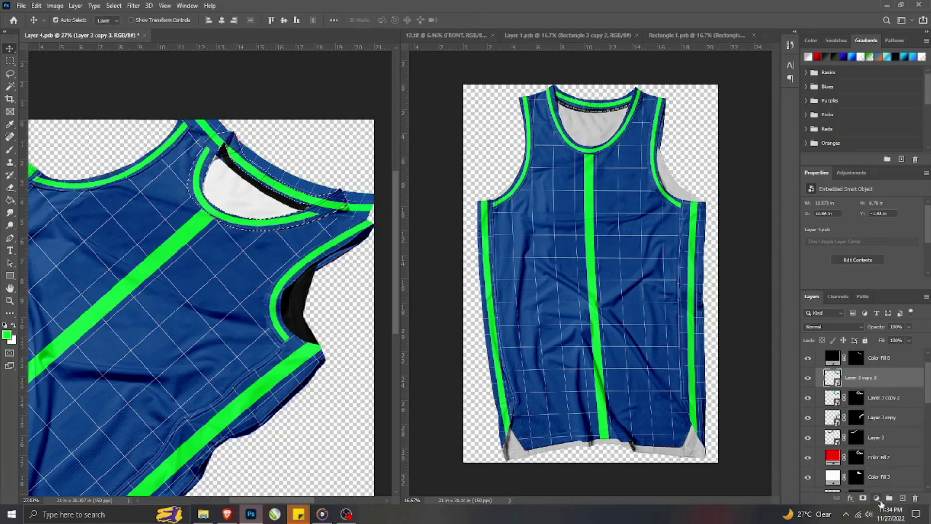
# - Mask Layer 3 copy 3 with the active collar selection beneath Layer 3 copy 2, and delete the Color Fill 2 layer
pyautogui.click(863, 498)
pyautogui.moveTo(889, 414); pyautogui.dragTo(888, 415)
pyautogui.click(883, 460)
pyautogui.press('Delete')
pyautogui.click(288, 188)
# - Reopen the warp of Layer 3 copy 3 and move its upper end inward over the collar's upper shoulder point
pyautogui.click(836, 398)
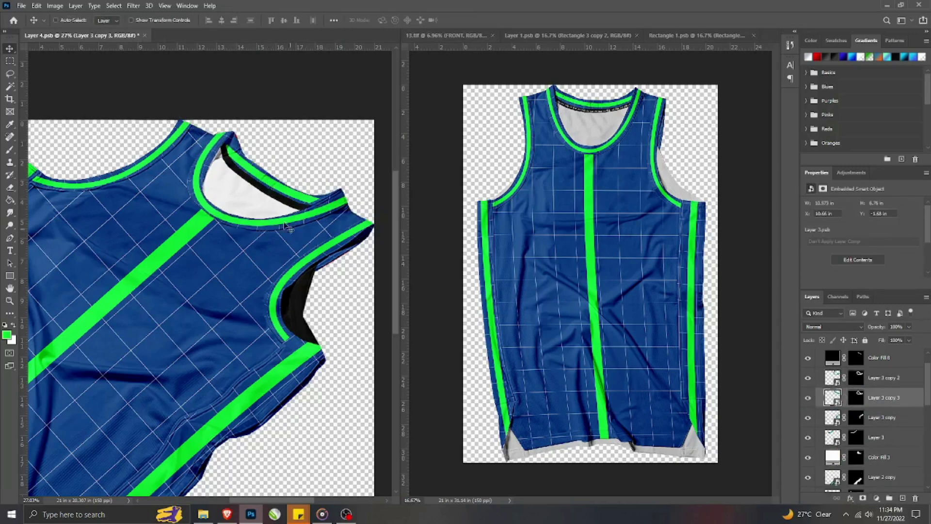
pyautogui.hotkey('ctrl', 't')
pyautogui.rightClick(227, 160)
pyautogui.click(238, 264)
pyautogui.scroll(3, 248, 140)
pyautogui.moveTo(173, 67); pyautogui.dragTo(221, 60)
pyautogui.moveTo(147, 86); pyautogui.dragTo(195, 70)
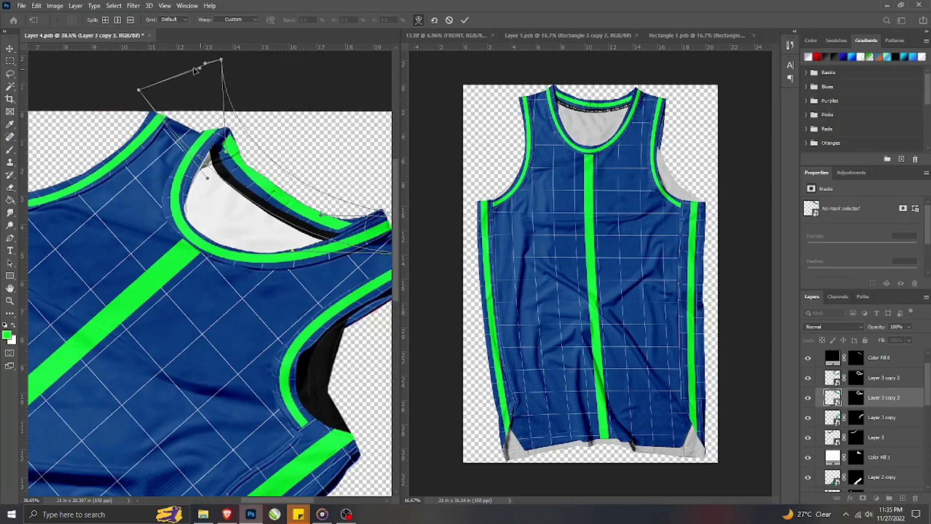
pyautogui.moveTo(135, 94); pyautogui.dragTo(209, 65)
pyautogui.scroll(-2, 272, 212)
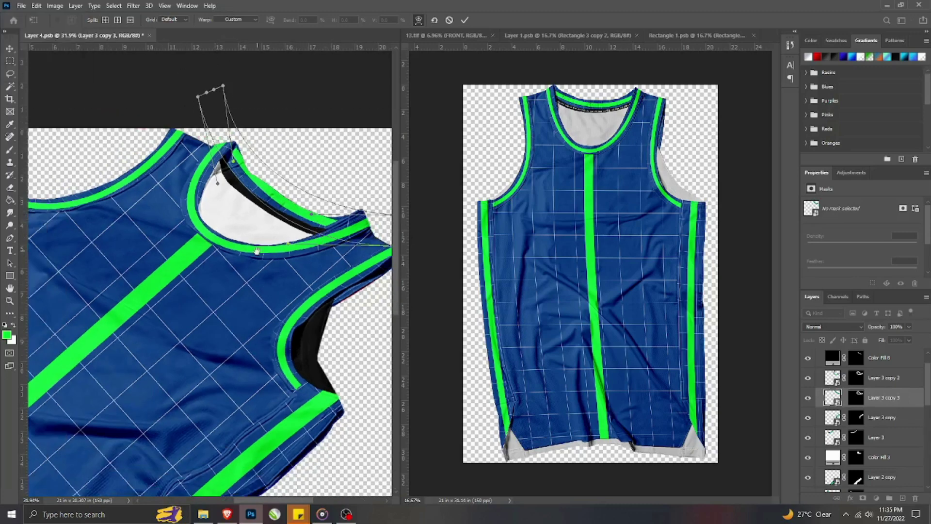
# - Refine the lower end and middle of Layer 3 copy 3's warp to center the green stripe on the back collar, and apply it
pyautogui.moveTo(304, 235); pyautogui.dragTo(221, 241)
pyautogui.moveTo(322, 222); pyautogui.dragTo(317, 225)
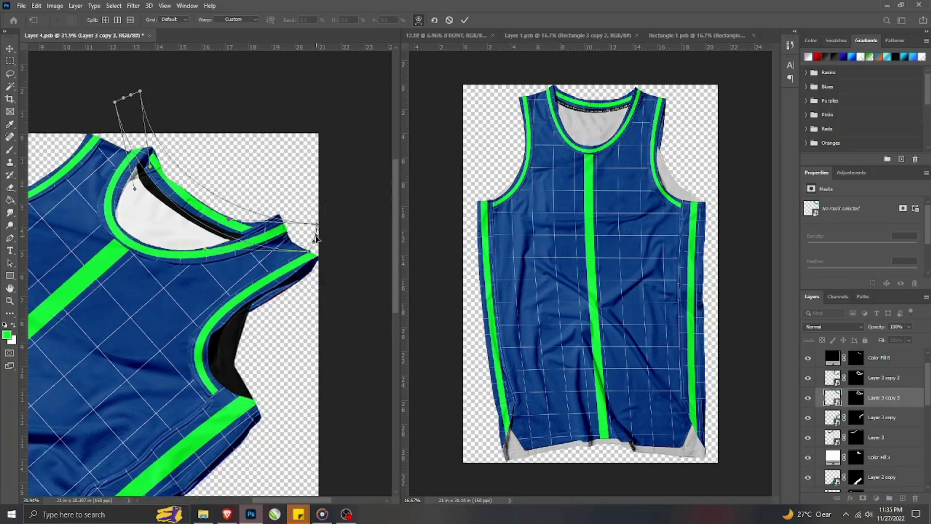
pyautogui.moveTo(220, 206); pyautogui.dragTo(214, 209)
pyautogui.moveTo(179, 178); pyautogui.dragTo(172, 176)
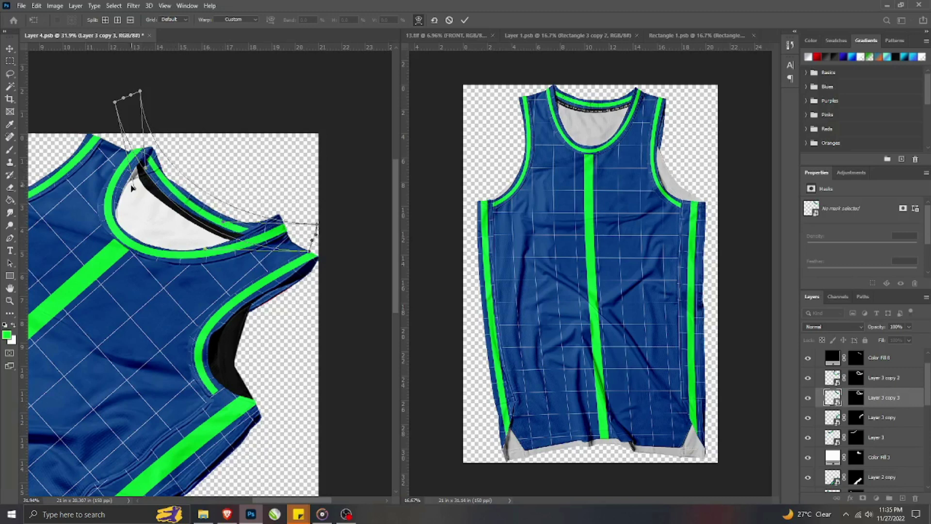
pyautogui.moveTo(135, 190); pyautogui.dragTo(152, 173)
pyautogui.moveTo(244, 231); pyautogui.dragTo(245, 230)
pyautogui.moveTo(147, 164); pyautogui.dragTo(158, 183)
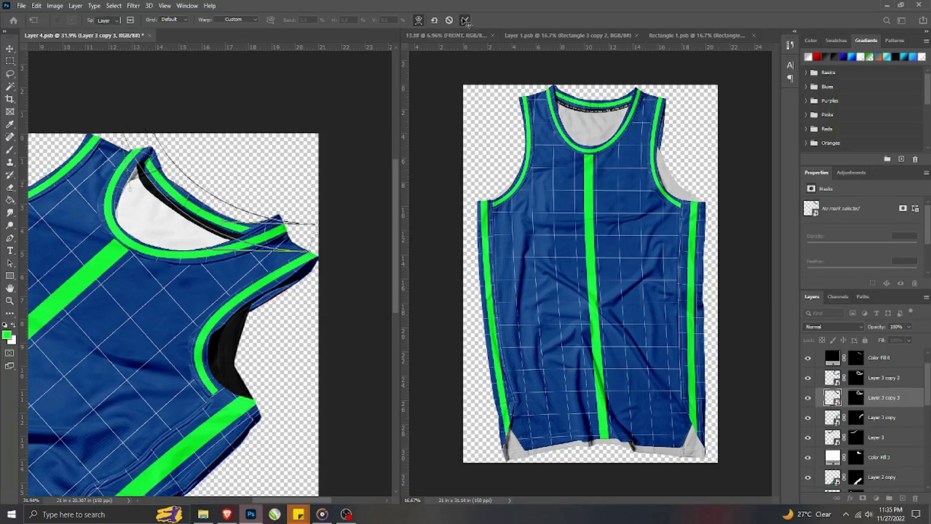
pyautogui.click(465, 21)
# - Change the color of Color Fill 1, visible inside the armhole, to white
pyautogui.scroll(-4, 314, 118)
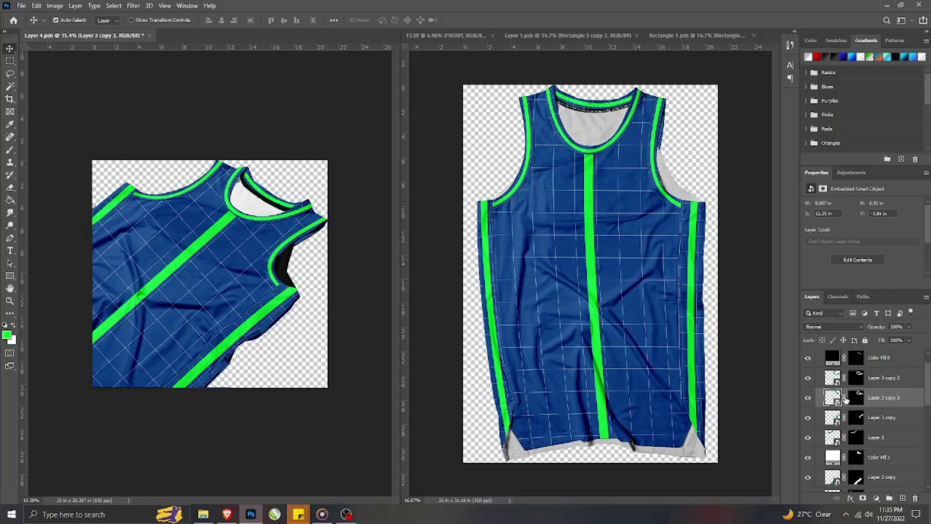
pyautogui.click(285, 268)
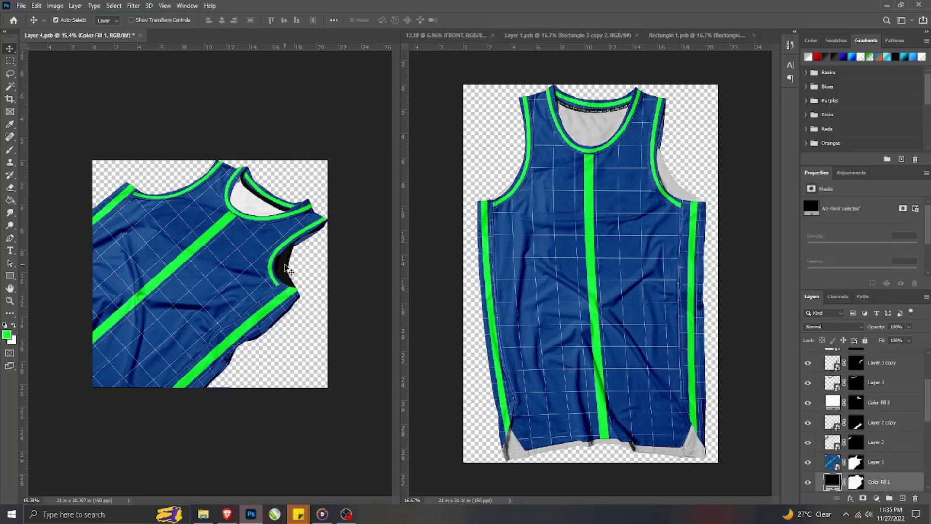
pyautogui.doubleClick(830, 484)
pyautogui.moveTo(189, 366); pyautogui.dragTo(161, 303)
pyautogui.click(370, 299)
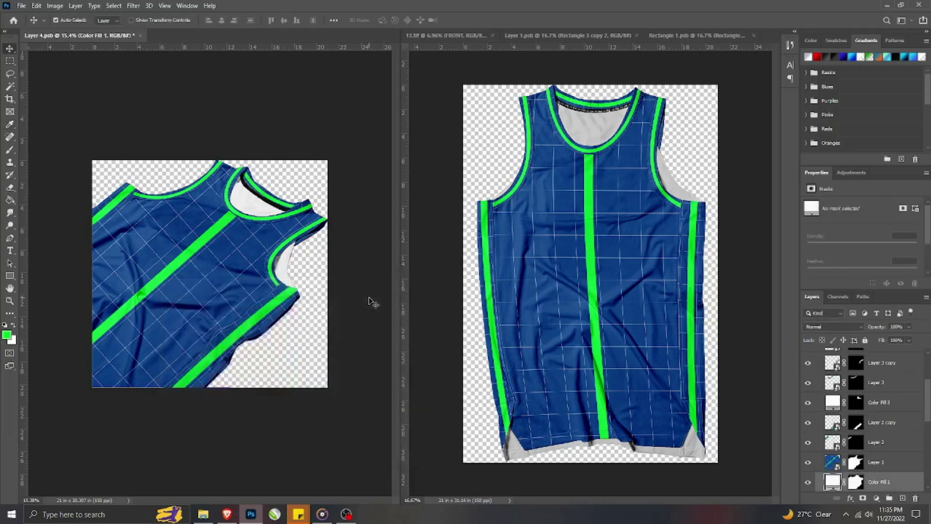
# - Open the contents of smart object M from Layer 1.psb and copy its lettered neck-tape strip into Layer 4.psb
pyautogui.scroll(2, 296, 180)
pyautogui.click(270, 182)
pyautogui.click(588, 106)
pyautogui.click(588, 108)
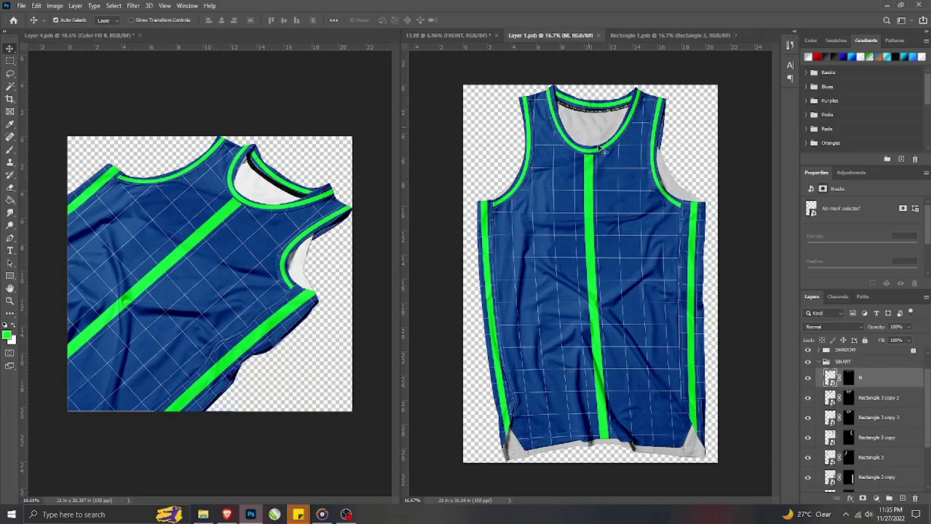
pyautogui.doubleClick(831, 378)
pyautogui.moveTo(867, 357); pyautogui.dragTo(195, 236)
pyautogui.rightClick(886, 369)
pyautogui.click(815, 243)
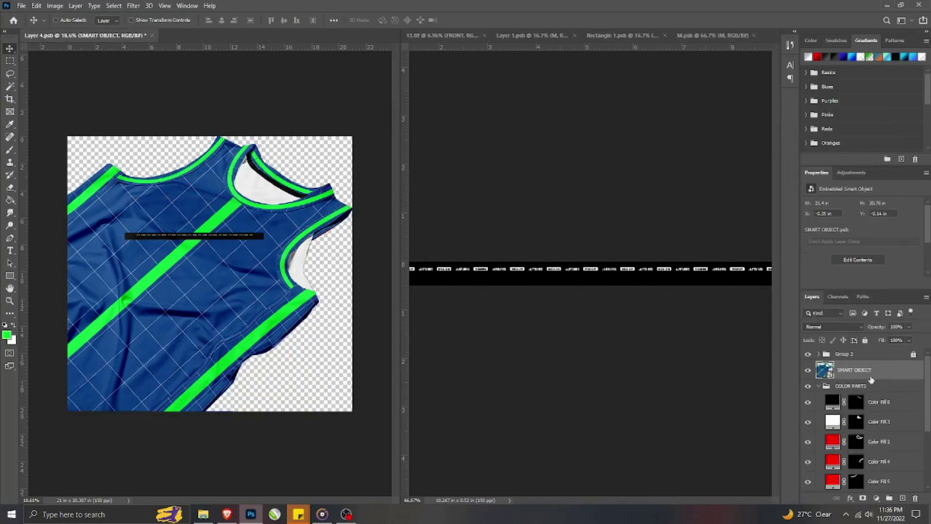
pyautogui.hotkey('ctrl', 'z')
# - Convert the copied M strip to a smart object, rotate it about 38.5° and place it across the back collar opening
pyautogui.rightClick(866, 377)
pyautogui.click(761, 228)
pyautogui.moveTo(189, 237); pyautogui.dragTo(277, 181)
pyautogui.hotkey('ctrl', 't')
pyautogui.moveTo(325, 131); pyautogui.dragTo(311, 171)
pyautogui.hotkey('shift', 'Left')
pyautogui.hotkey('shift', 'Left')
pyautogui.hotkey('shift', 'Left')
pyautogui.hotkey('shift', 'Left')
pyautogui.hotkey('shift', 'Left')
pyautogui.hotkey('shift', 'Left')
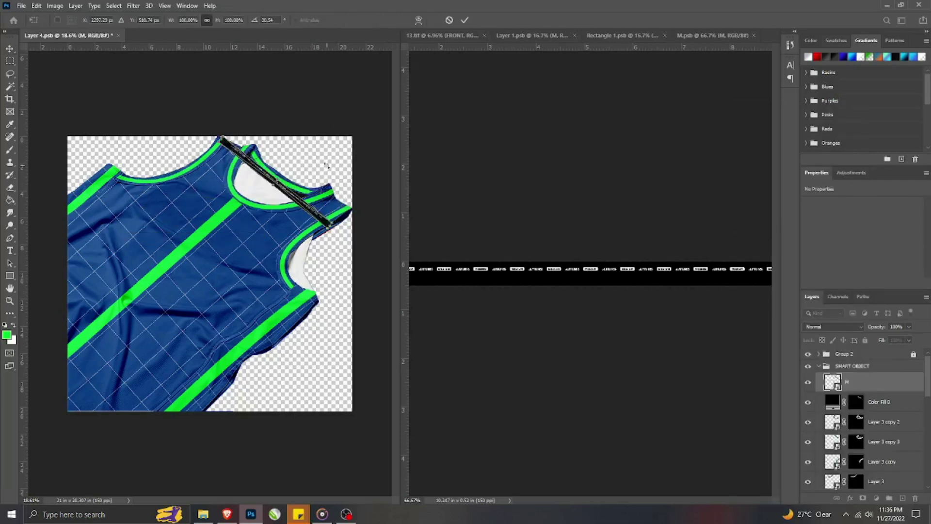
# - Warp M so the neck tape curves along the inside edge of the back collar, and apply it
pyautogui.scroll(3, 287, 185)
pyautogui.rightClick(274, 185)
pyautogui.click(295, 288)
pyautogui.moveTo(174, 101); pyautogui.dragTo(192, 96)
pyautogui.moveTo(364, 253); pyautogui.dragTo(378, 234)
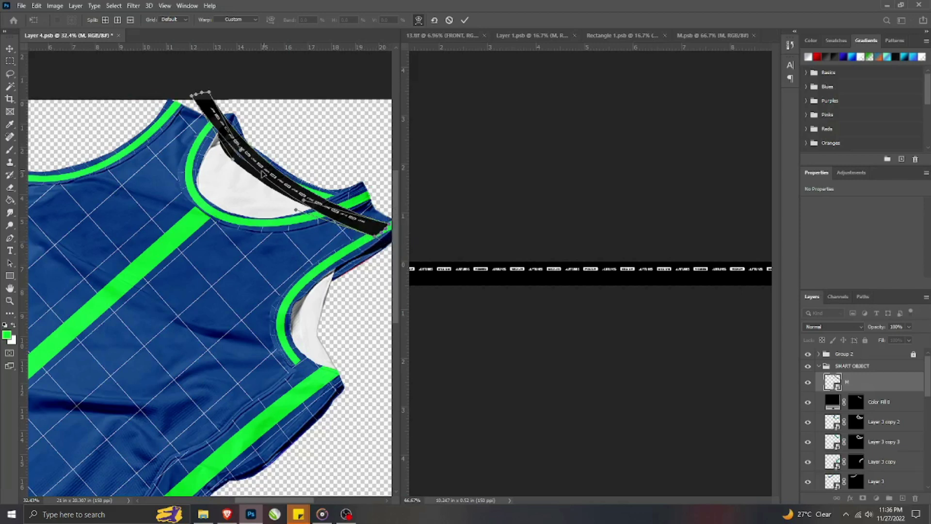
pyautogui.click(465, 20)
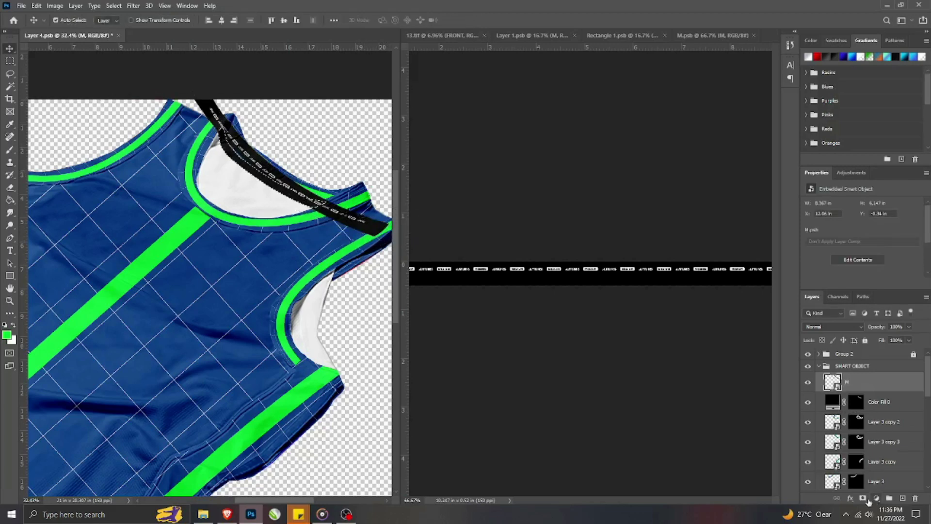
# - Mask M with the active neck-tape selection in place of the black color fill layer, and close M.psb
pyautogui.click(865, 498)
pyautogui.click(883, 404)
pyautogui.press('Delete')
pyautogui.click(754, 35)
pyautogui.scroll(1, 272, 186)
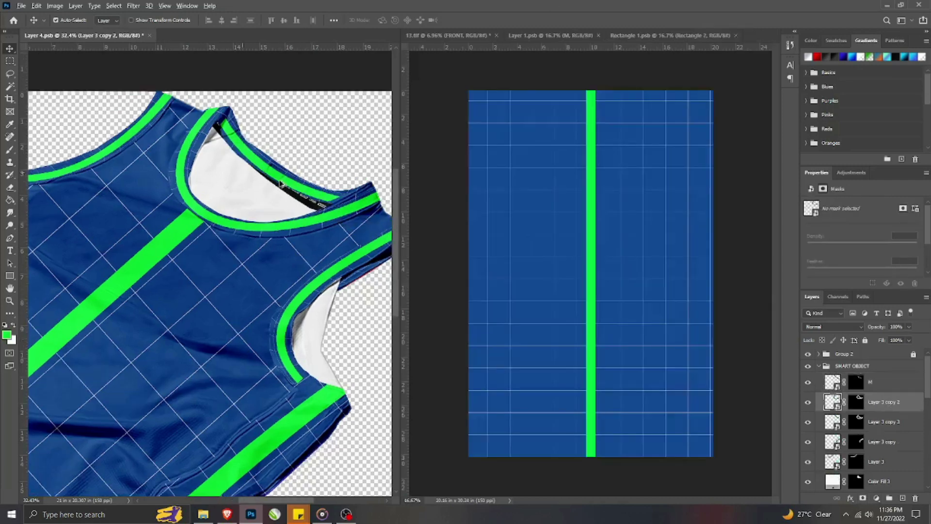
# - Unlink the mask of layer M and try to warp the neck tape strip inside the back collar
pyautogui.scroll(2, 280, 183)
pyautogui.click(844, 384)
pyautogui.hotkey('ctrl', 't')
pyautogui.rightClick(263, 204)
pyautogui.click(271, 262)
pyautogui.moveTo(212, 150); pyautogui.dragTo(194, 161)
pyautogui.click(450, 21)
pyautogui.click(449, 21)
# - Move M below Layer 3 copy 2 and warp its lettered strip so it fills the masked neck tape along the back collar
pyautogui.moveTo(889, 386); pyautogui.dragTo(886, 413)
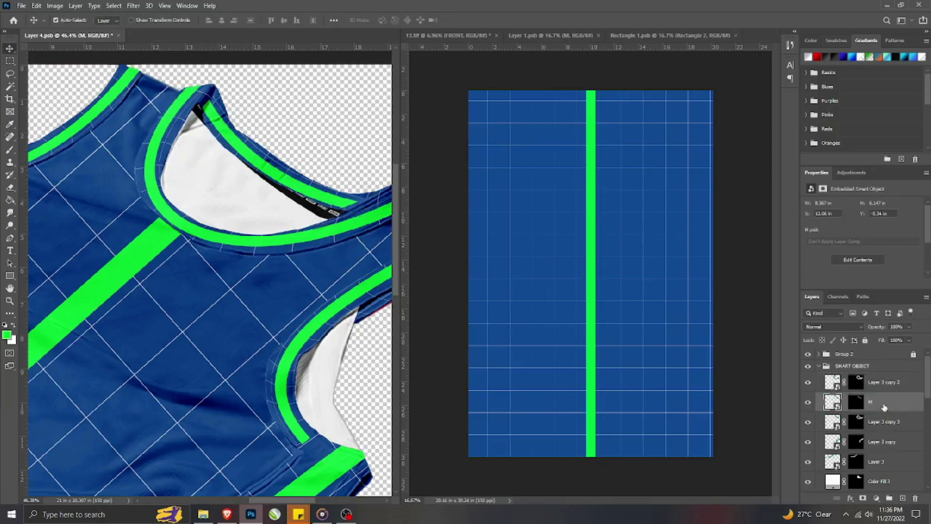
pyautogui.keyDown('ctrl'); pyautogui.click(856, 403); pyautogui.keyUp('ctrl')
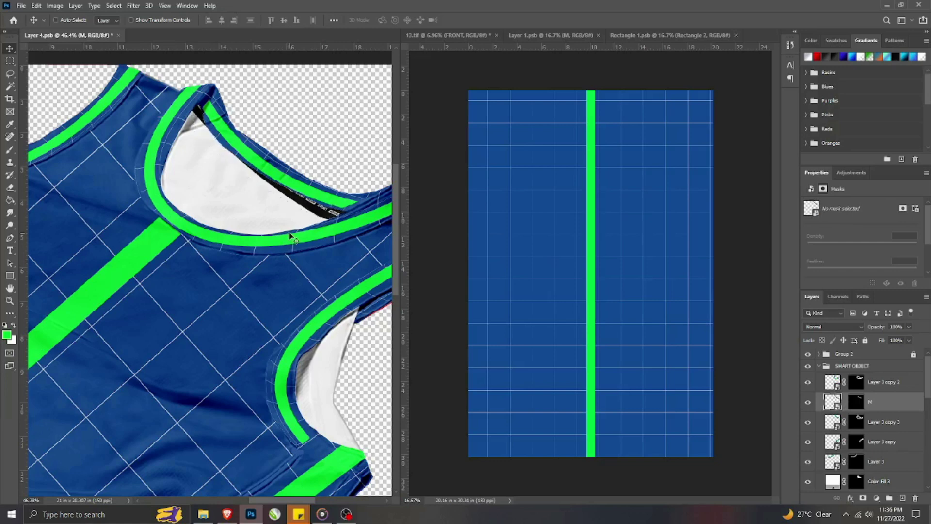
pyautogui.hotkey('ctrl', 't')
pyautogui.rightClick(265, 173)
pyautogui.click(286, 277)
pyautogui.moveTo(302, 221); pyautogui.dragTo(285, 232)
pyautogui.moveTo(208, 153); pyautogui.dragTo(351, 229)
pyautogui.click(464, 19)
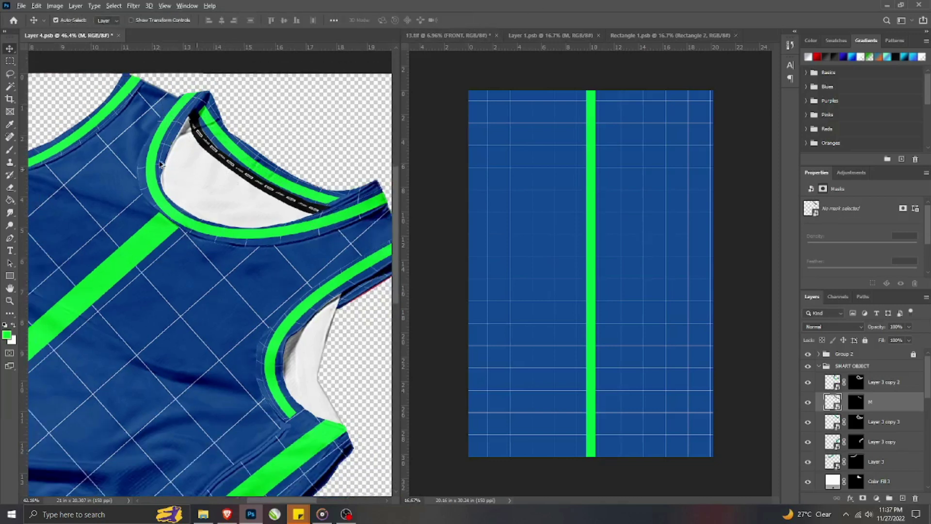
# - Check the neck tape against the whole jersey and save Layer 4.psb
pyautogui.scroll(-2, 143, 189)
pyautogui.scroll(2, 144, 189)
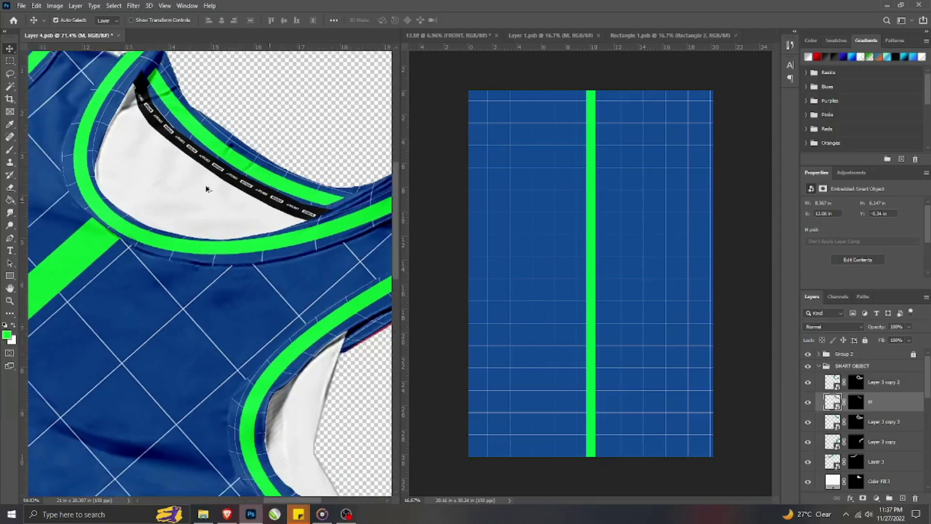
pyautogui.scroll(-3, 208, 182)
pyautogui.hotkey('ctrl', 's')
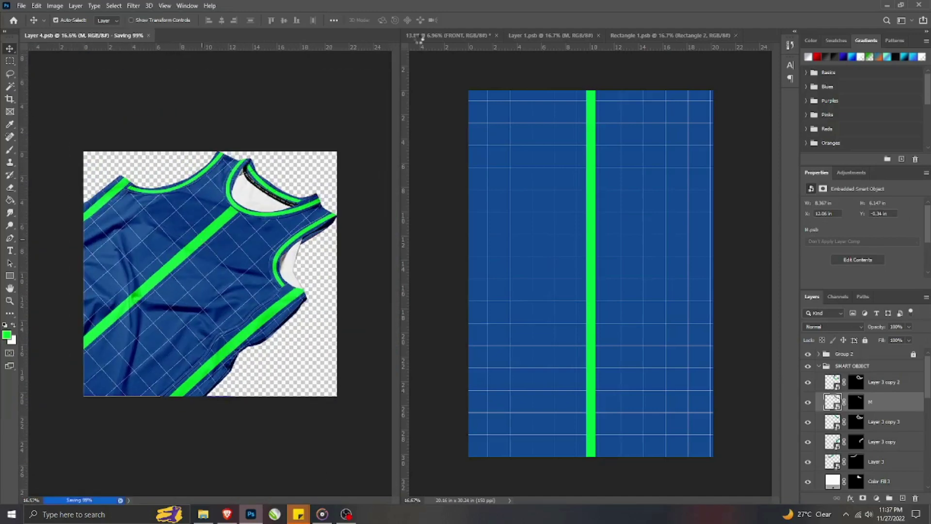
# - Close Rectangle 1.psb, save the main mockup document, and close Layer 4.psb
pyautogui.click(736, 35)
pyautogui.click(447, 36)
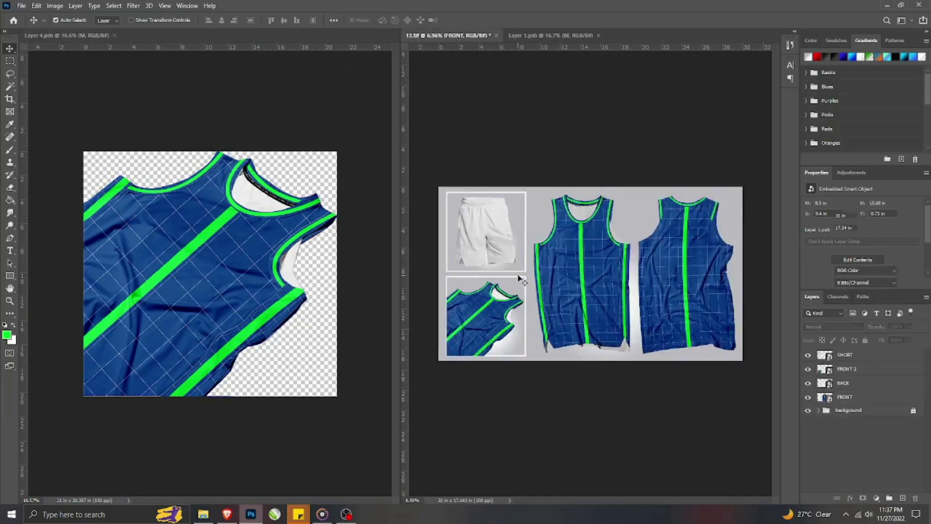
pyautogui.hotkey('ctrl', 's')
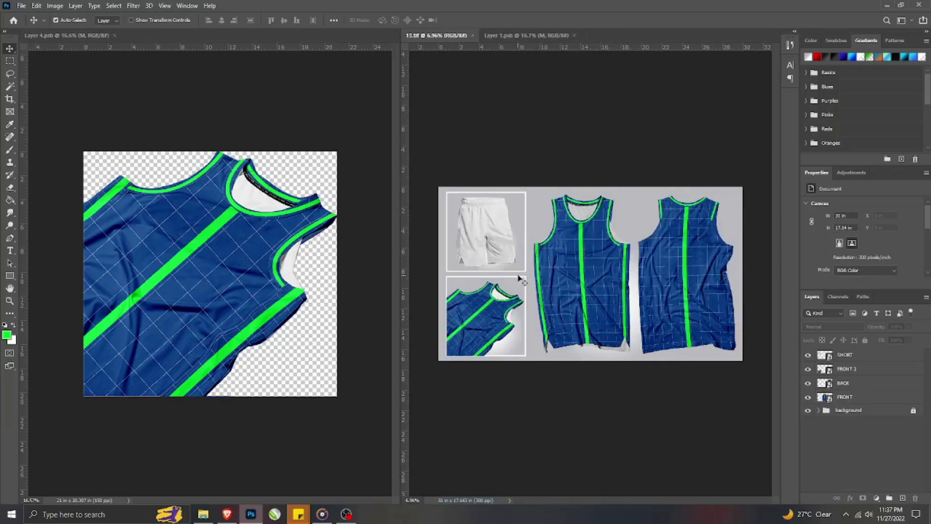
pyautogui.click(114, 36)
pyautogui.scroll(5, 183, 336)
pyautogui.scroll(-5, 184, 336)
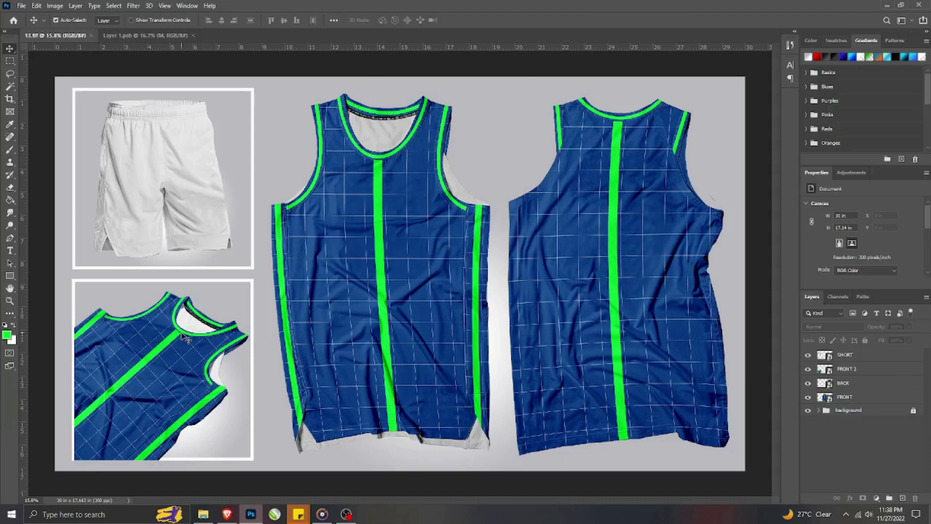
# - Open the contents of the SHORT smart object and arrange Layer 11.psb side by side with Layer 1.psb
pyautogui.doubleClick(172, 168)
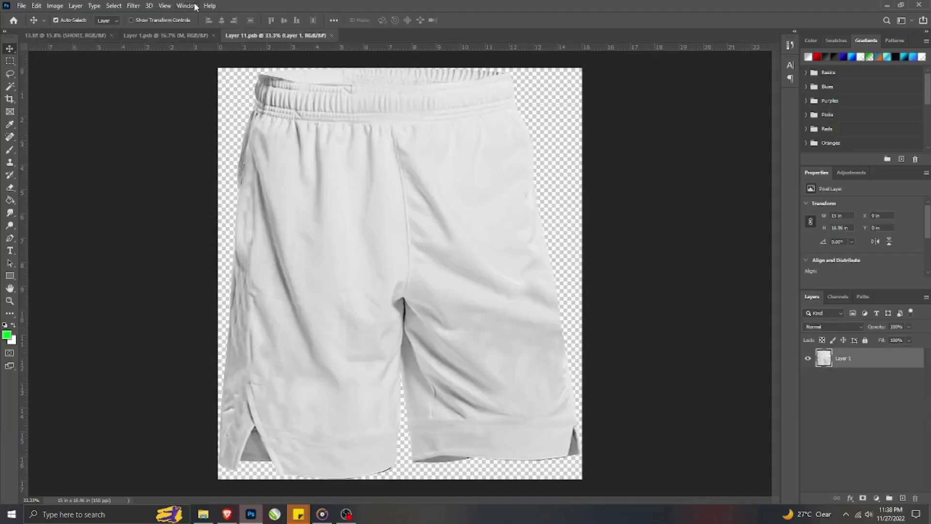
pyautogui.click(187, 6)
pyautogui.moveTo(194, 16)
pyautogui.click(322, 34)
pyautogui.click(620, 252)
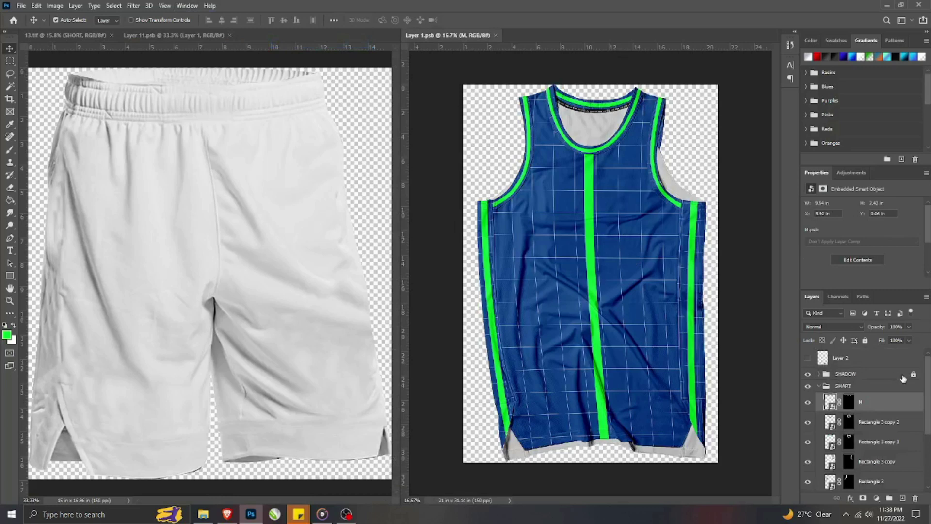
# - Copy Curves 1 and both Brightness/Contrast adjustments from Layer 1.psb's SHADOW group into Layer 11.psb, then close Layer 1.psb without saving
pyautogui.click(819, 374)
pyautogui.click(884, 391)
pyautogui.keyDown('shift'); pyautogui.click(892, 433); pyautogui.keyUp('shift')
pyautogui.moveTo(896, 433); pyautogui.dragTo(182, 273)
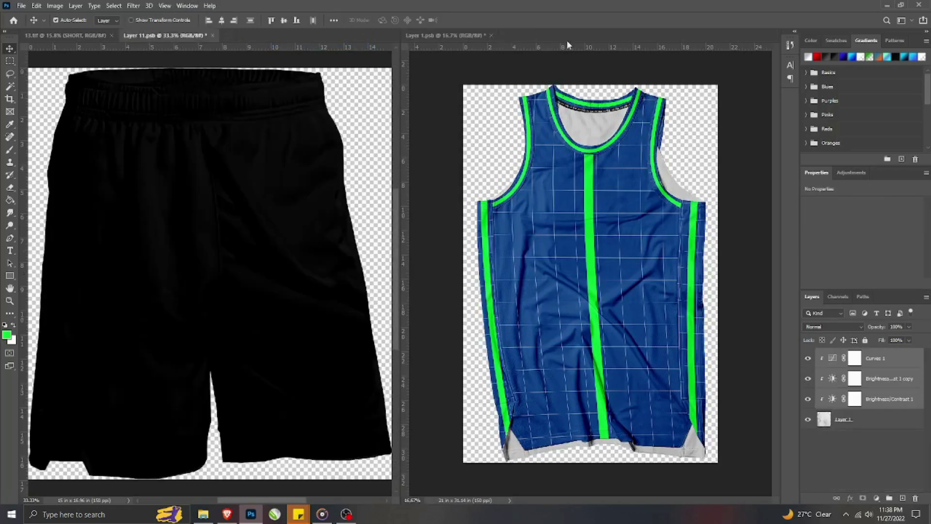
pyautogui.click(491, 35)
pyautogui.click(458, 196)
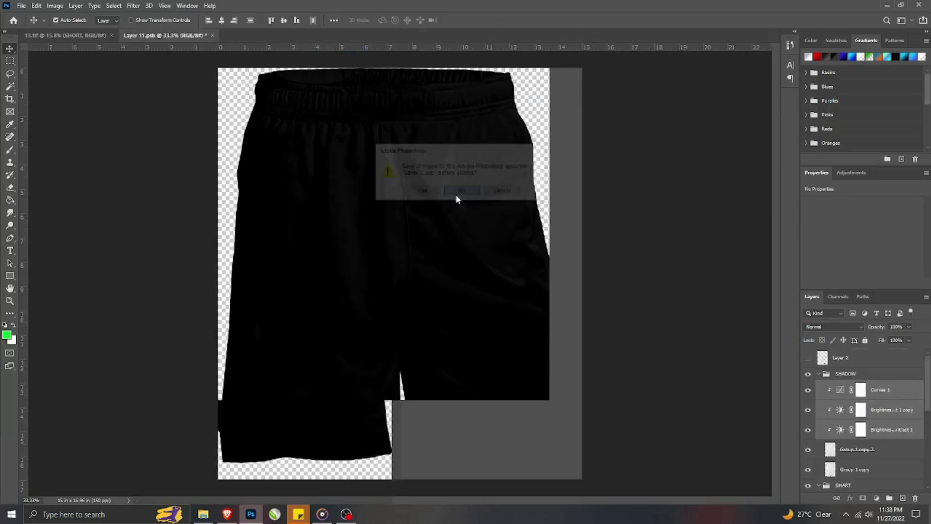
# - Duplicate the shorts' Layer 1 twice below the adjustments and change the blending mode of each copy
pyautogui.click(891, 419)
pyautogui.hotkey('ctrl', 'j')
pyautogui.hotkey('ctrl', 'j')
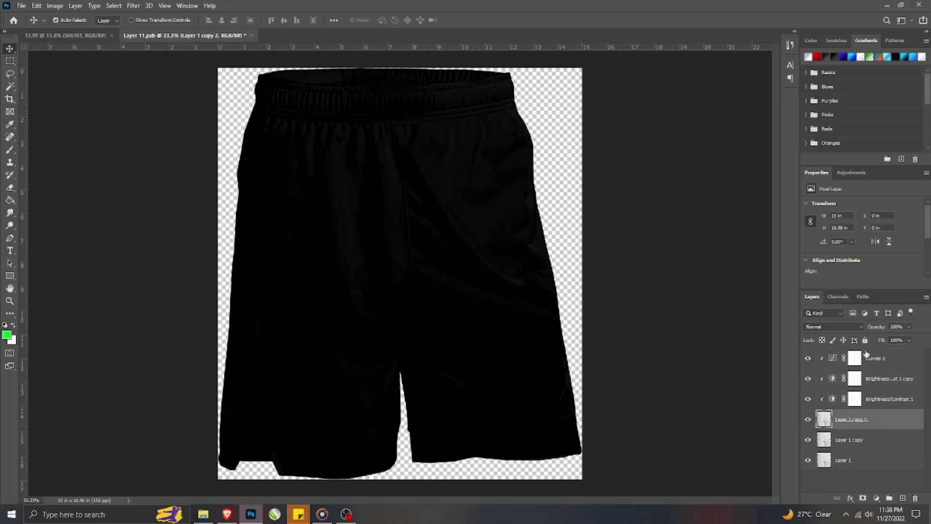
pyautogui.click(833, 326)
pyautogui.click(830, 318)
pyautogui.hotkey('alt', '[')
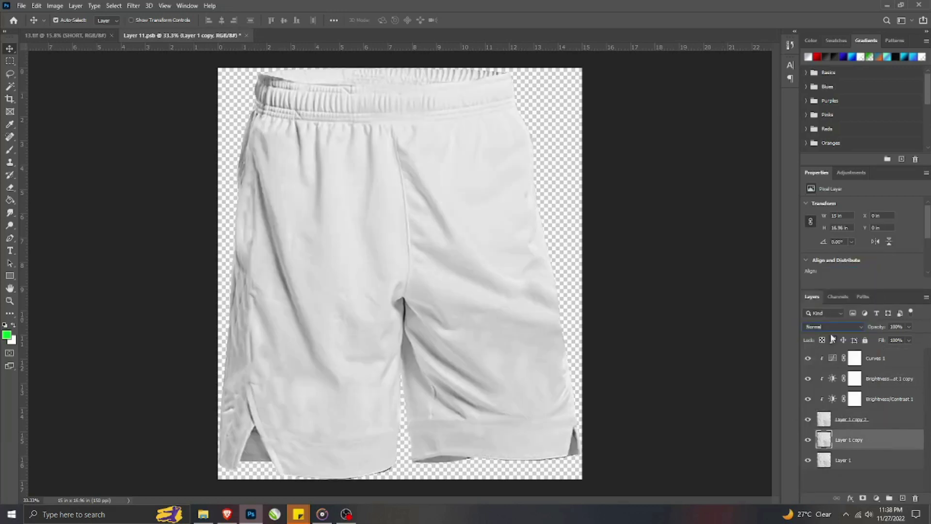
pyautogui.click(833, 327)
pyautogui.click(830, 315)
# - Group the three adjustments with both shorts copies and name the group SHADOW
pyautogui.keyDown('shift'); pyautogui.click(875, 358); pyautogui.keyUp('shift')
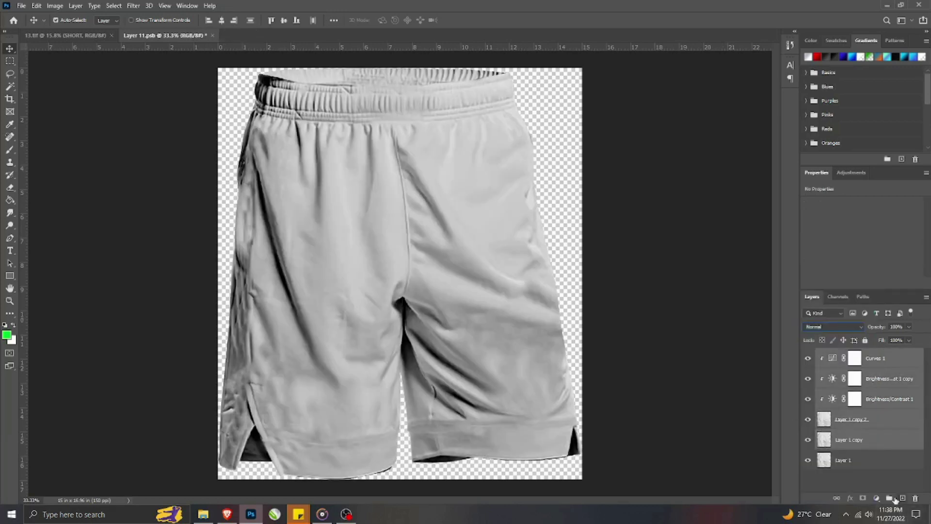
pyautogui.click(889, 498)
pyautogui.doubleClick(846, 353)
pyautogui.write('S')
pyautogui.press('Return')
# - Add a dark grey solid color fill above Layer 1, masked to the shape of the shorts
pyautogui.click(844, 370)
pyautogui.click(876, 498)
pyautogui.click(827, 324)
pyautogui.moveTo(213, 387)
pyautogui.mouseDown()
pyautogui.moveTo(73, 476)
pyautogui.moveTo(133, 306)
pyautogui.moveTo(86, 475)
pyautogui.moveTo(118, 328)
pyautogui.moveTo(98, 342)
pyautogui.moveTo(86, 415)
pyautogui.moveTo(88, 374)
pyautogui.mouseUp()
pyautogui.click(381, 300)
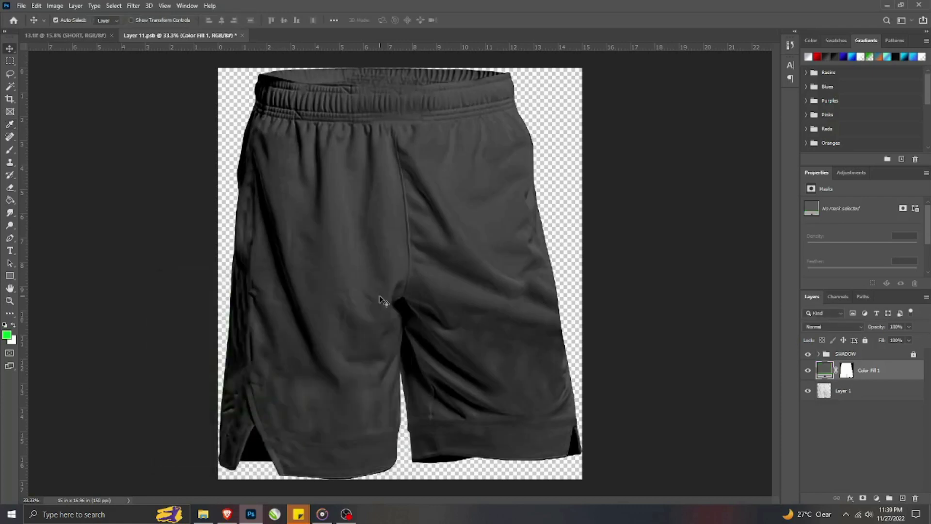
# - Trace the upper edge of the front waistband from side to side with the Pen tool
pyautogui.click(10, 238)
pyautogui.scroll(5, 389, 126)
pyautogui.scroll(1, 340, 118)
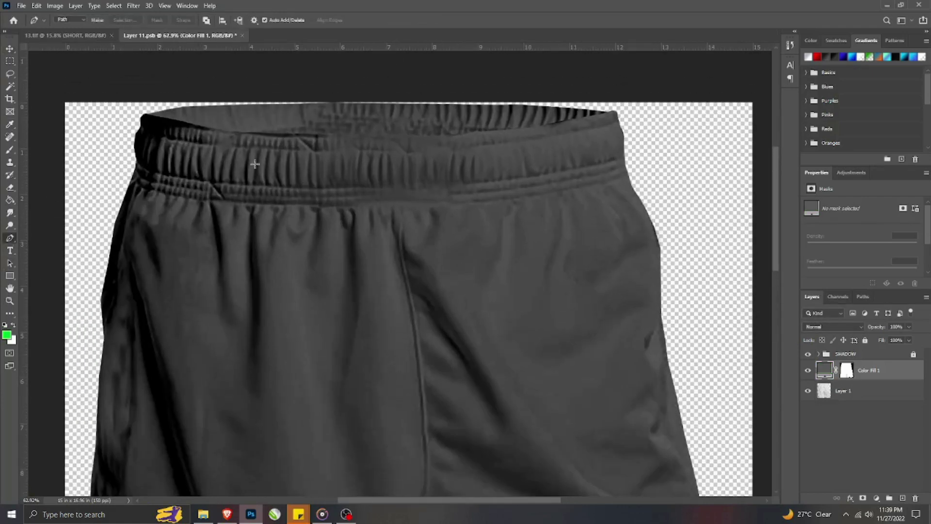
pyautogui.scroll(1, 146, 113)
pyautogui.click(146, 112)
pyautogui.click(225, 130)
pyautogui.click(329, 137)
pyautogui.click(399, 135)
pyautogui.click(480, 135)
pyautogui.click(528, 131)
pyautogui.click(588, 124)
pyautogui.click(658, 108)
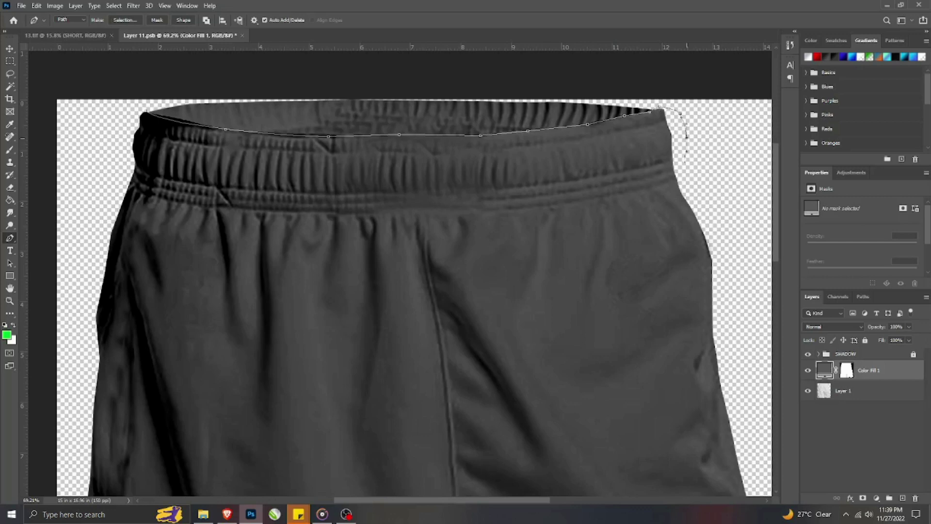
# - Continue the path back along the waistband's lower seam and around its outer side
pyautogui.click(594, 197)
pyautogui.click(532, 205)
pyautogui.moveTo(502, 209); pyautogui.dragTo(480, 208)
pyautogui.click(475, 208)
pyautogui.click(428, 208)
pyautogui.click(391, 210)
pyautogui.moveTo(359, 211); pyautogui.dragTo(344, 211)
pyautogui.click(287, 212)
pyautogui.moveTo(253, 209); pyautogui.dragTo(247, 209)
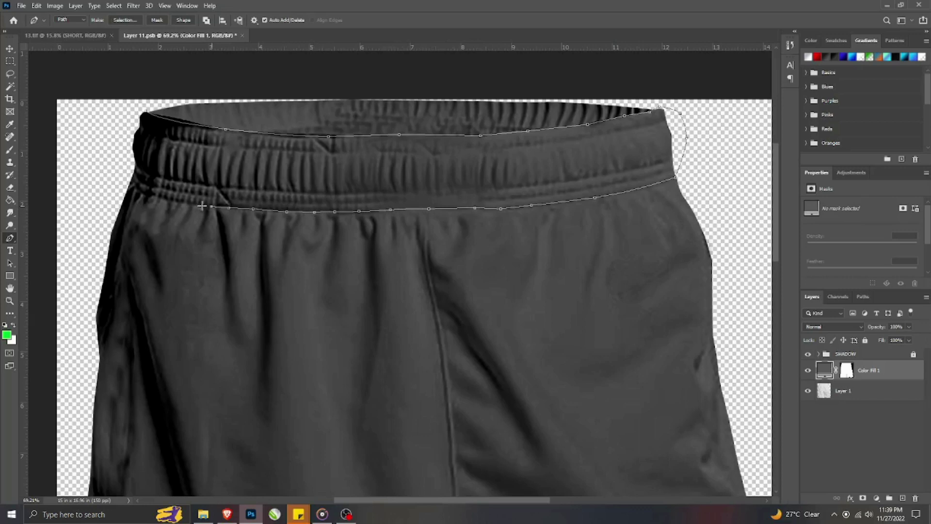
pyautogui.click(114, 144)
# - Turn the path into a selection trimmed to the shorts, add a green solid color fill for the waistband, and place it above Color Fill 1
pyautogui.hotkey('ctrl', 'Return')
pyautogui.click(844, 391)
pyautogui.click(10, 87)
pyautogui.click(78, 116)
pyautogui.click(876, 498)
pyautogui.click(866, 328)
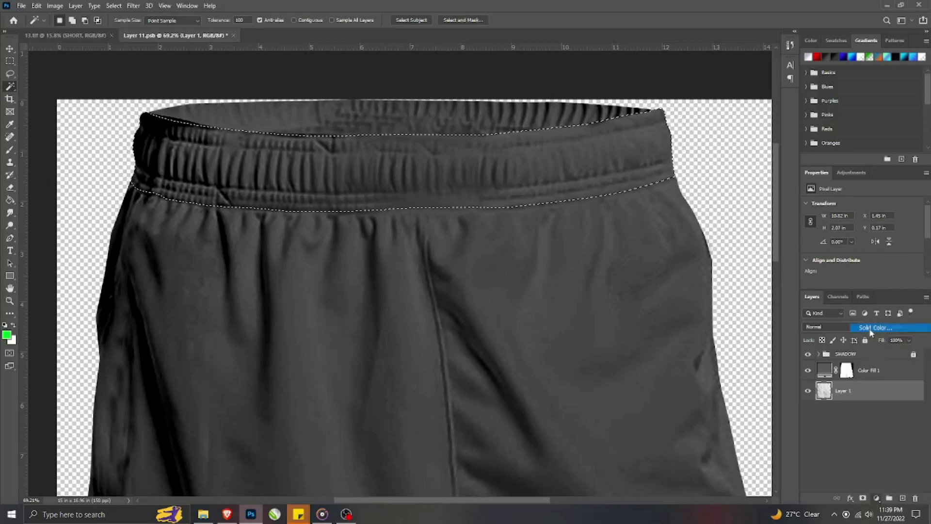
pyautogui.click(360, 298)
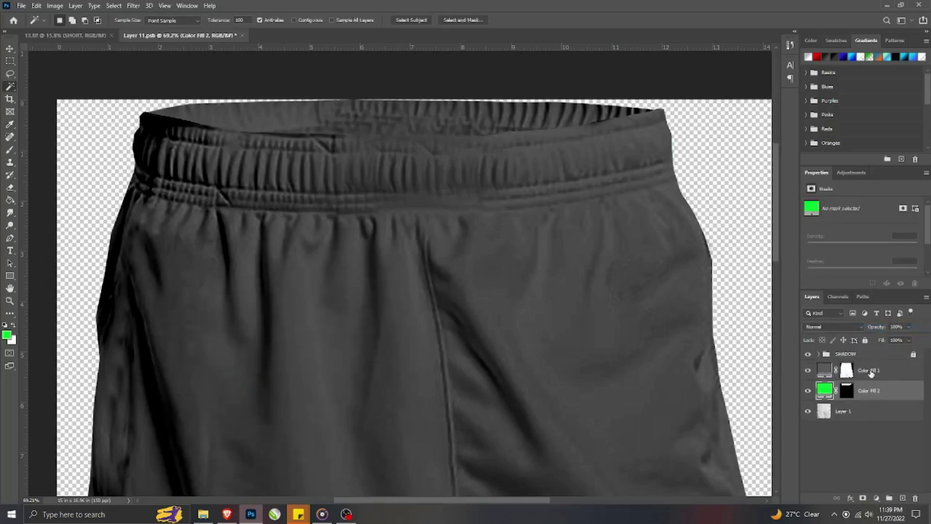
pyautogui.moveTo(872, 392); pyautogui.dragTo(877, 372)
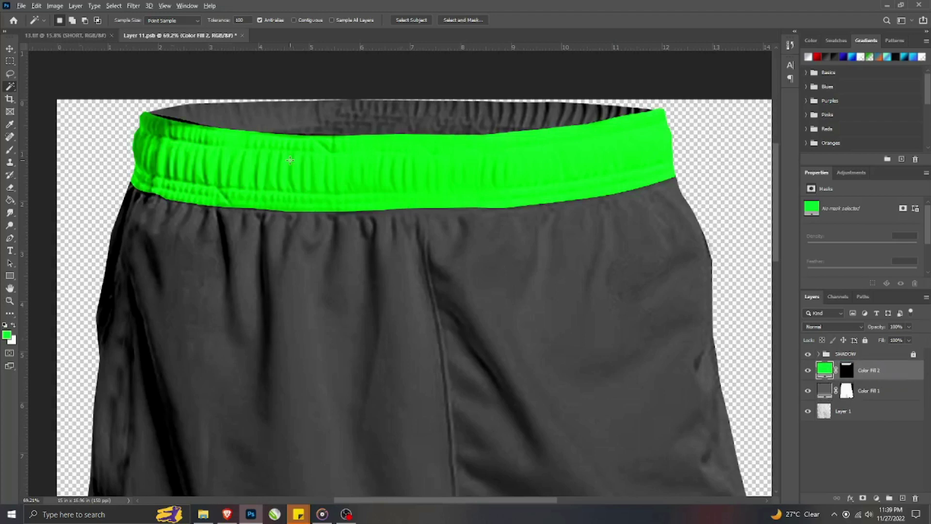
# - Select the dark grey Color Fill 1 layer and activate the Pen tool for the leg panels
pyautogui.scroll(-10, 303, 196)
pyautogui.scroll(3, 398, 248)
pyautogui.press('v')
pyautogui.click(383, 252)
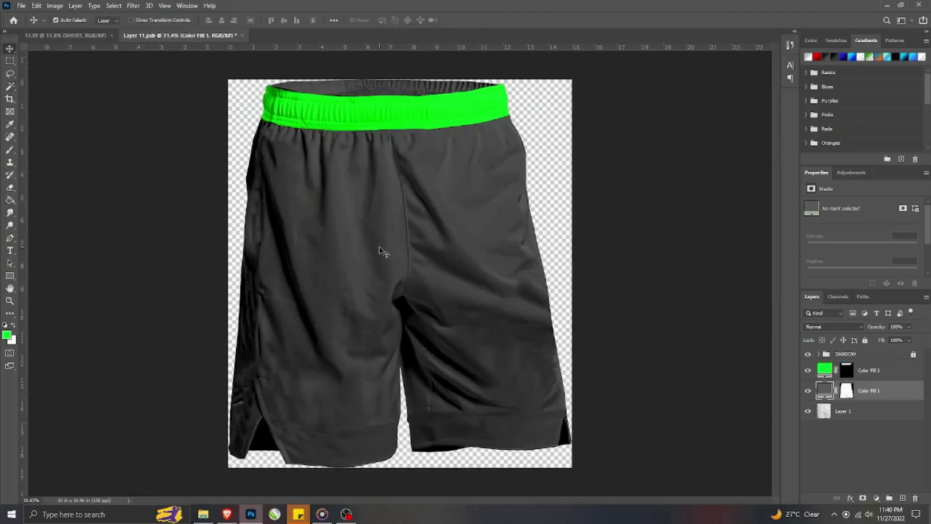
pyautogui.click(10, 238)
pyautogui.scroll(1, 392, 132)
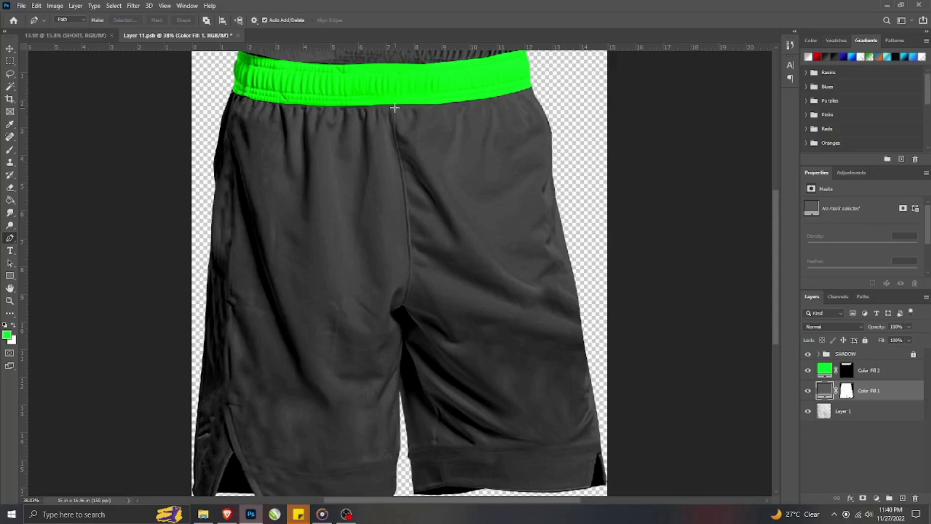
pyautogui.click(227, 514)
pyautogui.click(160, 7)
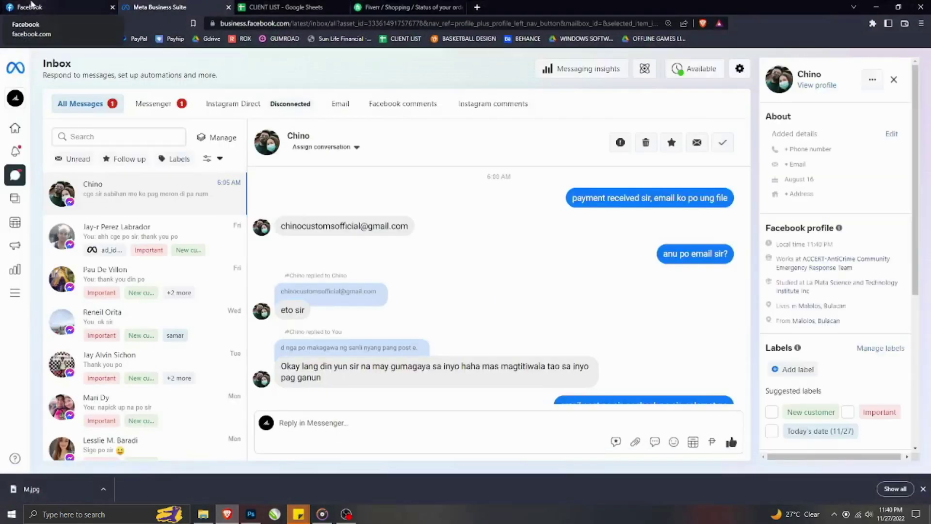
pyautogui.click(30, 6)
pyautogui.hotkey('alt', 'Tab')
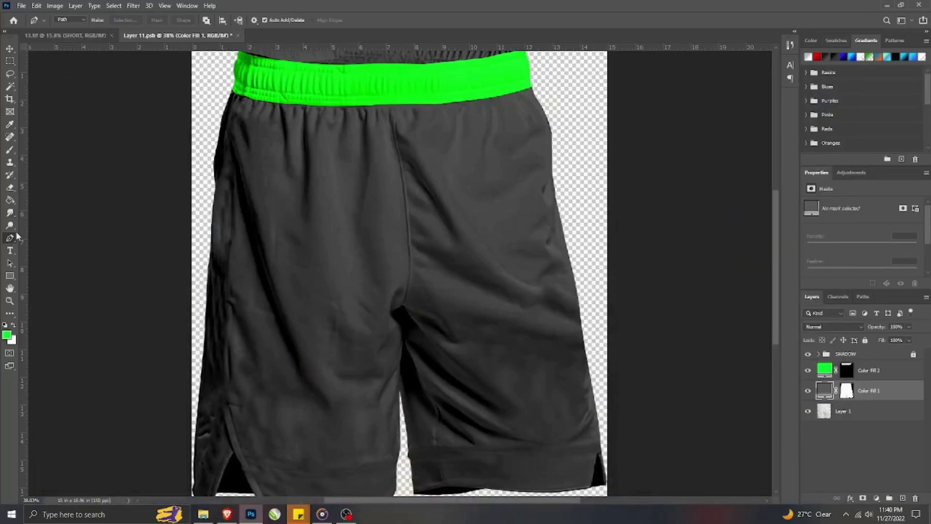
# - Trace the shorts' center seam from the waistband down the inner leg and around the hem to the side slit
pyautogui.click(394, 105)
pyautogui.click(397, 136)
pyautogui.click(400, 161)
pyautogui.click(410, 233)
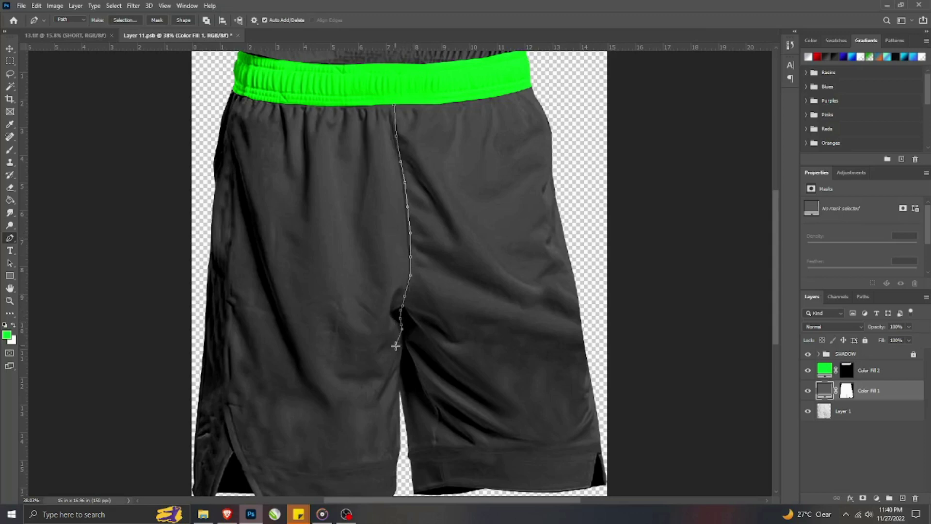
pyautogui.click(400, 400)
pyautogui.scroll(-3, 401, 481)
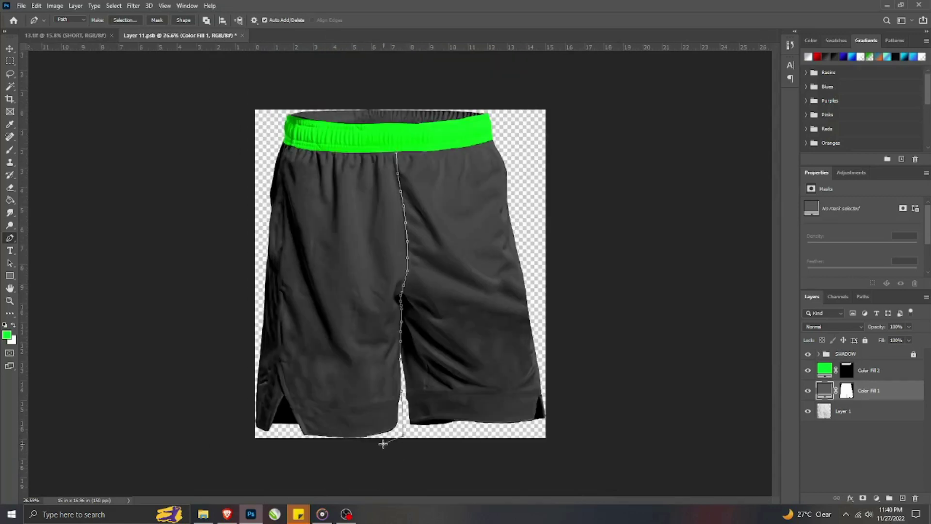
pyautogui.scroll(2, 303, 439)
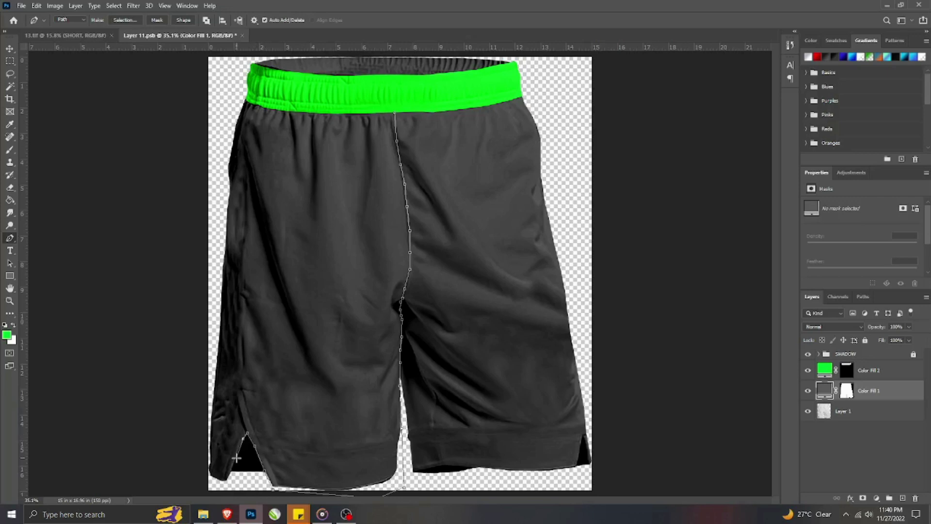
# - Continue the path outside the leg's outer edge and back across the waistband to enclose the leg panel
pyautogui.moveTo(226, 489); pyautogui.dragTo(220, 493)
pyautogui.moveTo(205, 490); pyautogui.dragTo(200, 485)
pyautogui.moveTo(194, 437); pyautogui.dragTo(193, 392)
pyautogui.moveTo(223, 102); pyautogui.dragTo(257, 90)
pyautogui.moveTo(354, 104); pyautogui.dragTo(373, 102)
# - Turn the path into a selection trimmed to the shorts, add an ea00ff solid color fill for that leg, and place it above Color Fill 1
pyautogui.hotkey('ctrl', 'Return')
pyautogui.click(844, 411)
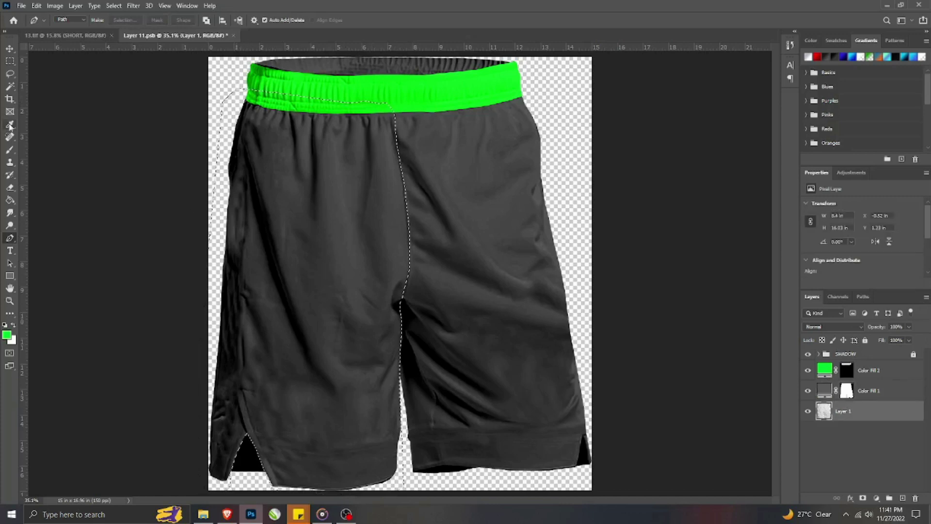
pyautogui.press('w')
pyautogui.keyDown('alt'); pyautogui.click(510, 483); pyautogui.keyUp('alt')
pyautogui.click(876, 498)
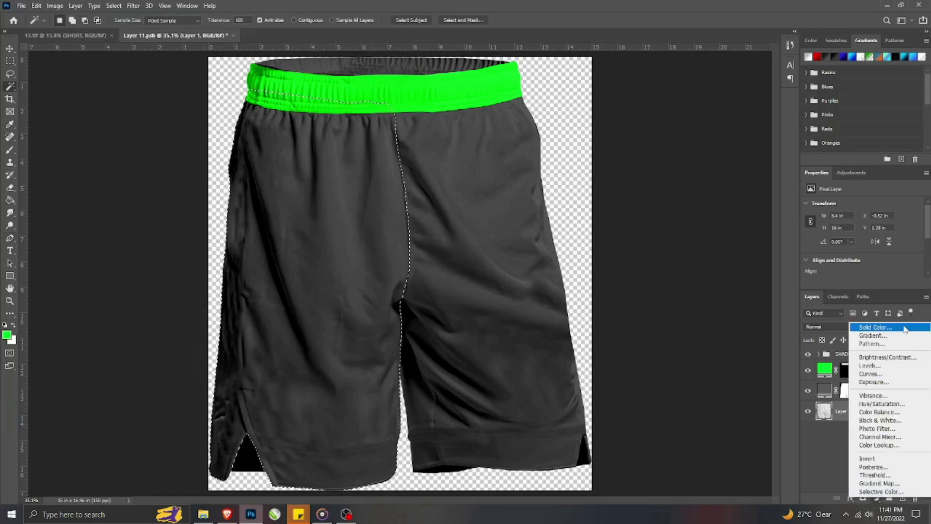
pyautogui.click(868, 329)
pyautogui.write('ea00ff')
pyautogui.click(380, 299)
pyautogui.moveTo(868, 410); pyautogui.dragTo(873, 390)
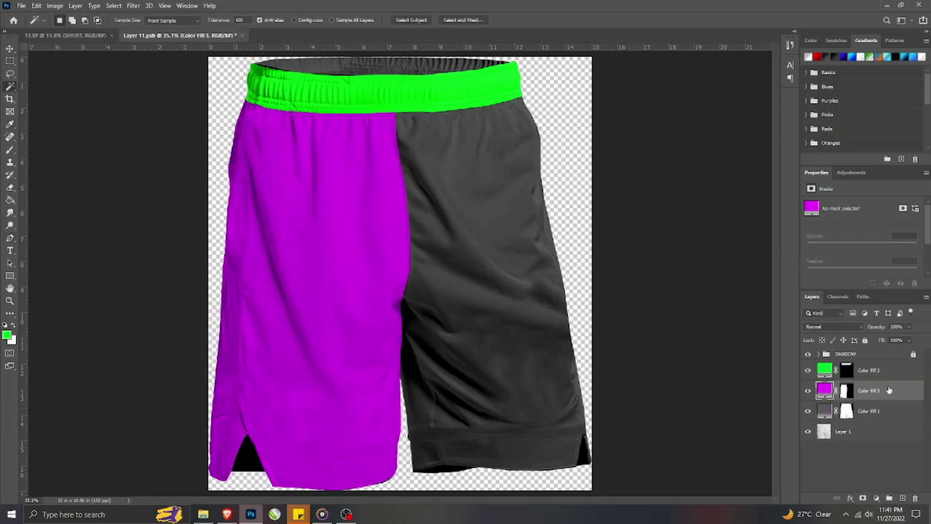
# - Trace outside the grey leg's outer edge from the waistband down to the hem with the Pen tool
pyautogui.click(10, 237)
pyautogui.click(524, 86)
pyautogui.click(571, 172)
pyautogui.click(575, 310)
pyautogui.click(587, 392)
pyautogui.click(590, 437)
pyautogui.scroll(2, 589, 436)
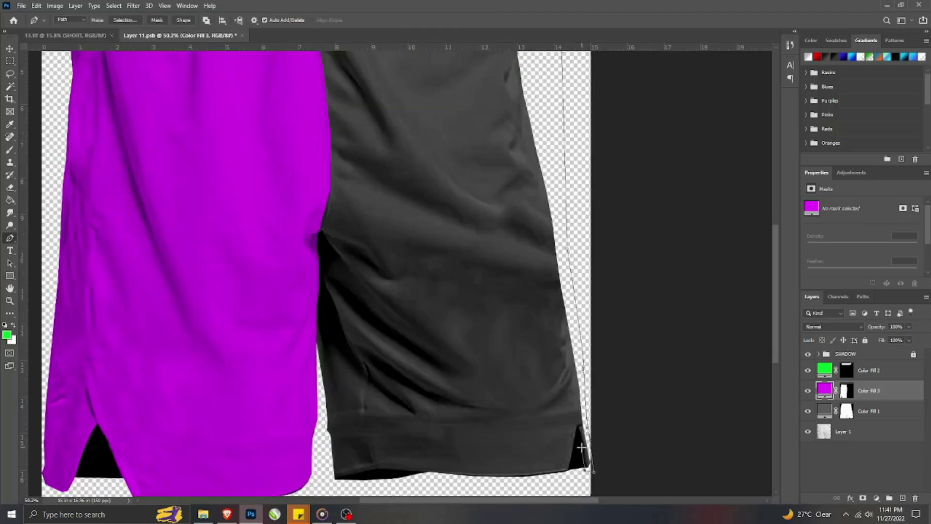
# - Finish the grey leg's path around the side slit and hem, close it across the purple leg, and turn it into a selection
pyautogui.click(576, 425)
pyautogui.click(551, 493)
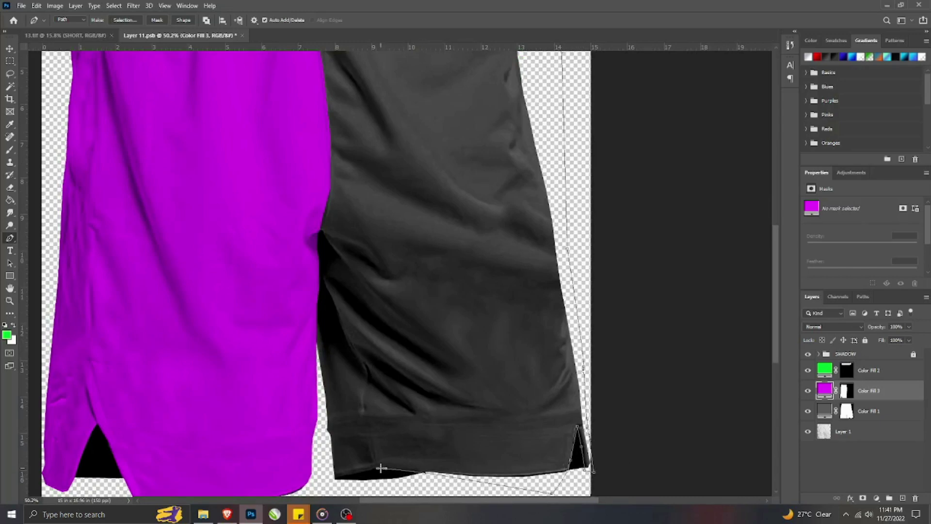
pyautogui.click(245, 303)
pyautogui.hotkey('ctrl', '-')
pyautogui.click(361, 182)
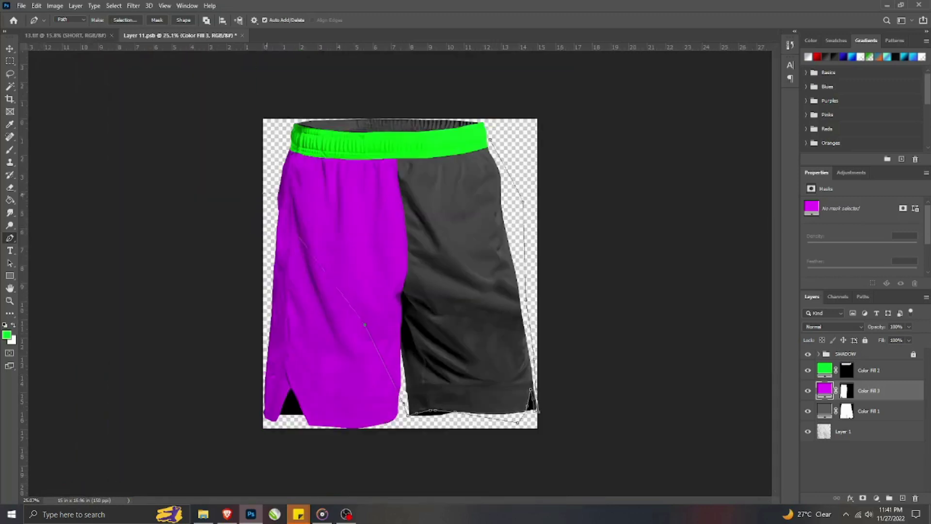
pyautogui.hotkey('ctrl', 'Return')
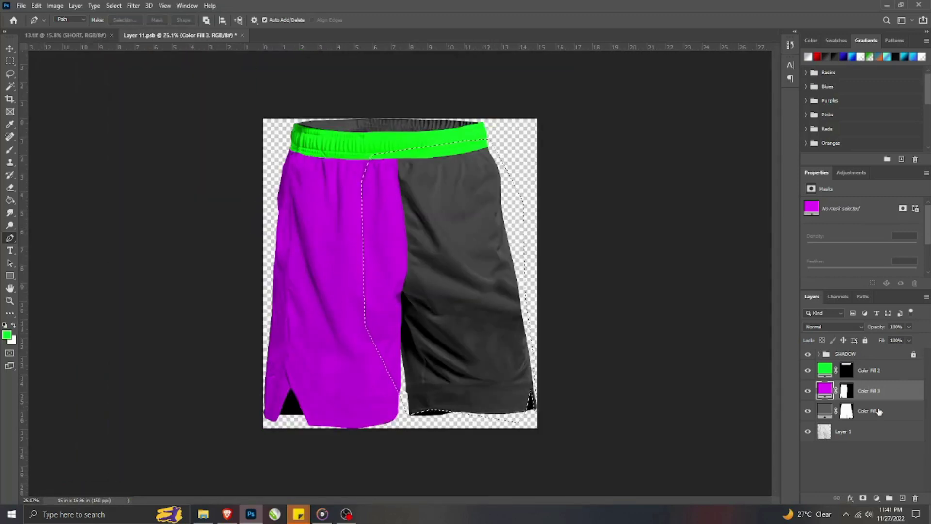
# - Trim the selection to the grey leg and add a blue solid color fill for it beneath Color Fill 3
pyautogui.click(843, 431)
pyautogui.click(9, 88)
pyautogui.keyDown('alt'); pyautogui.click(405, 390); pyautogui.keyUp('alt')
pyautogui.click(876, 498)
pyautogui.click(868, 328)
pyautogui.click(301, 336)
pyautogui.click(365, 295)
# - Remove the waistband area from the layer masks of Color Fill 4 and Color Fill 3
pyautogui.keyDown('ctrl'); pyautogui.click(846, 372); pyautogui.keyUp('ctrl')
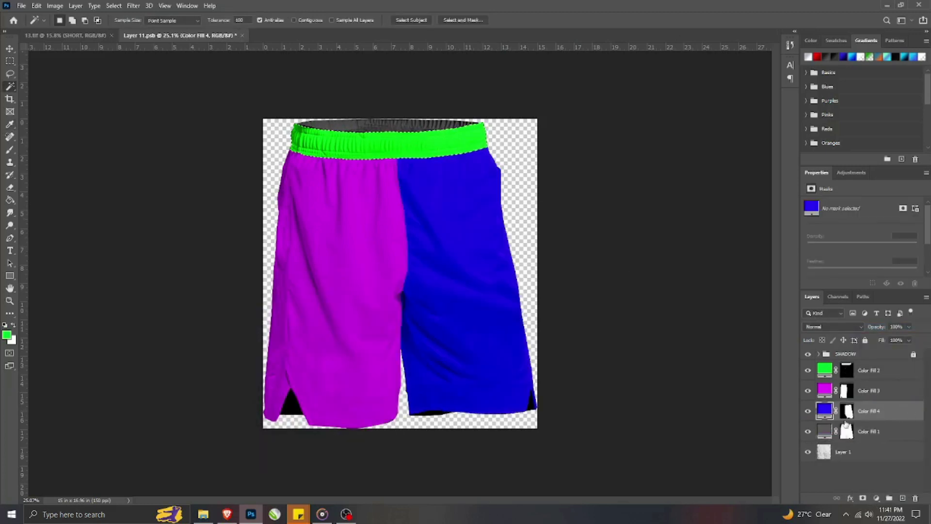
pyautogui.click(847, 412)
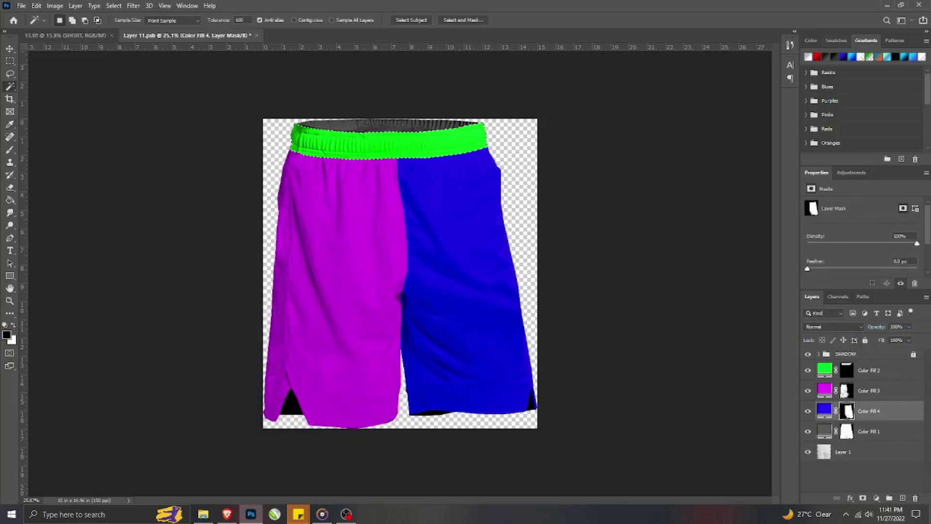
pyautogui.keyDown('ctrl'); pyautogui.click(846, 391); pyautogui.keyUp('ctrl')
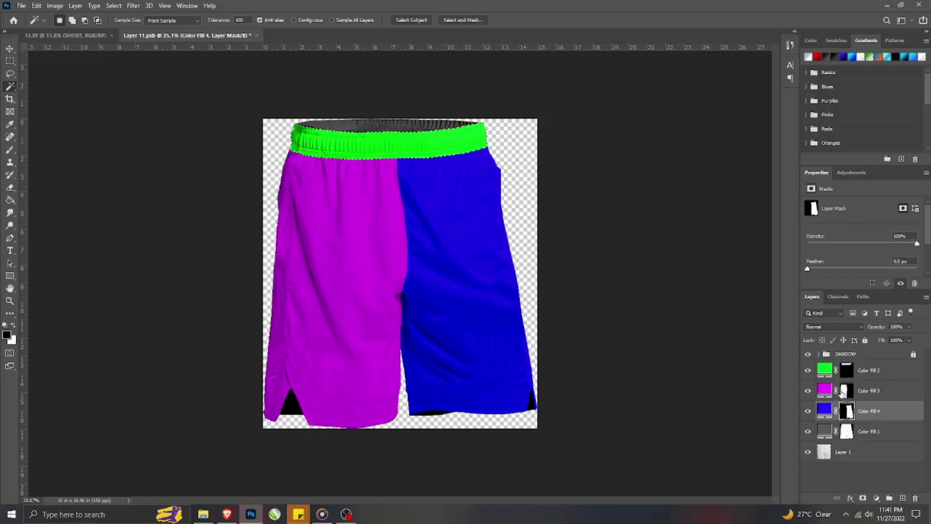
pyautogui.click(846, 391)
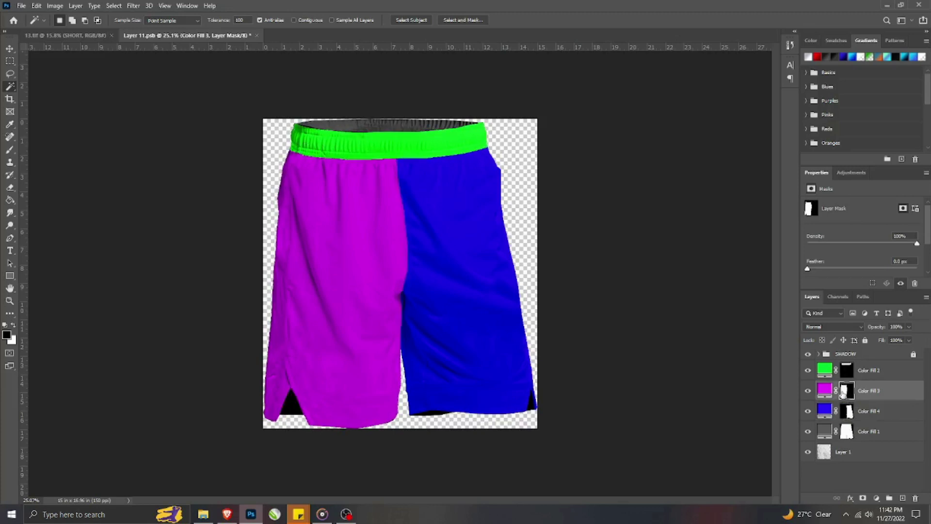
# - Recolor the Color Fill 1 base layer from dark grey to white
pyautogui.doubleClick(824, 431)
pyautogui.moveTo(196, 354); pyautogui.dragTo(120, 302)
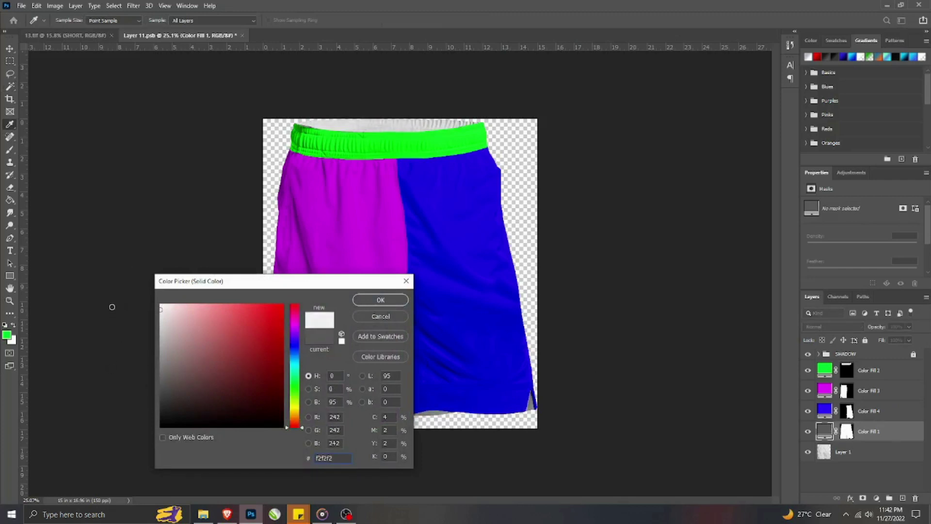
pyautogui.click(379, 299)
pyautogui.press('w')
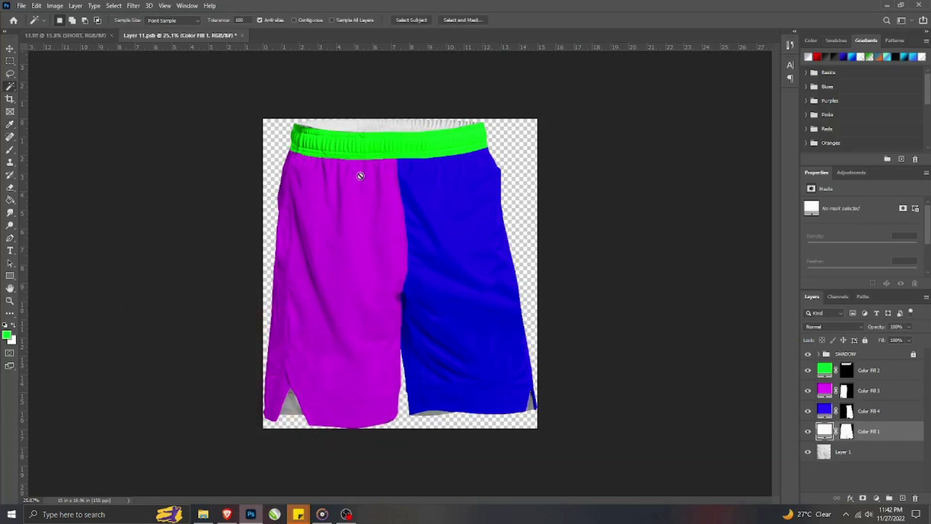
# - Select the inner back waistband of the shorts and add a 00ff30 solid color fill for it above Color Fill 1
pyautogui.press('v')
pyautogui.press('m')
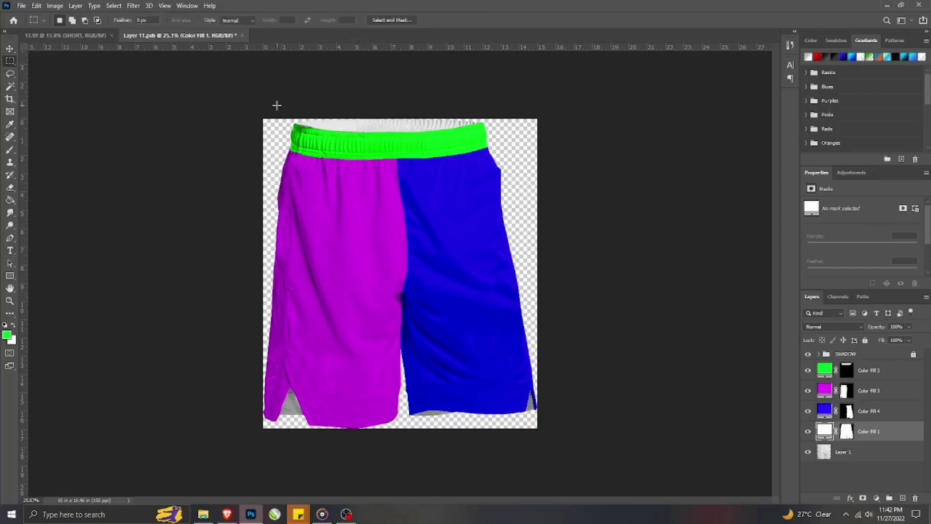
pyautogui.moveTo(276, 106); pyautogui.dragTo(497, 137)
pyautogui.click(843, 451)
pyautogui.press('w')
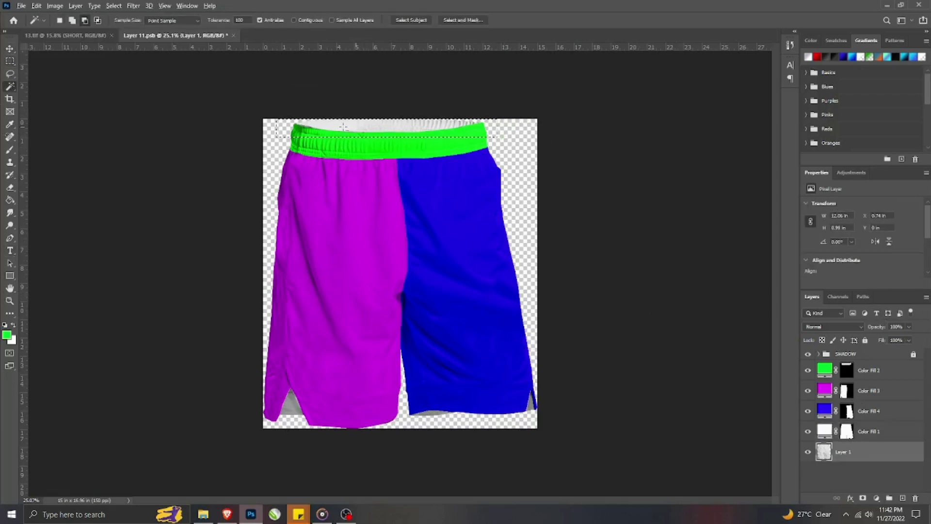
pyautogui.click(877, 498)
pyautogui.click(873, 324)
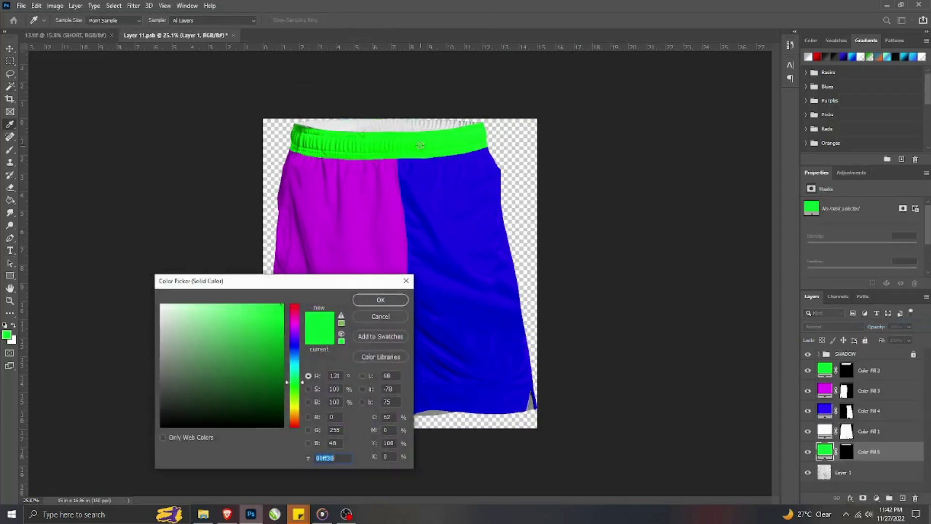
pyautogui.click(382, 297)
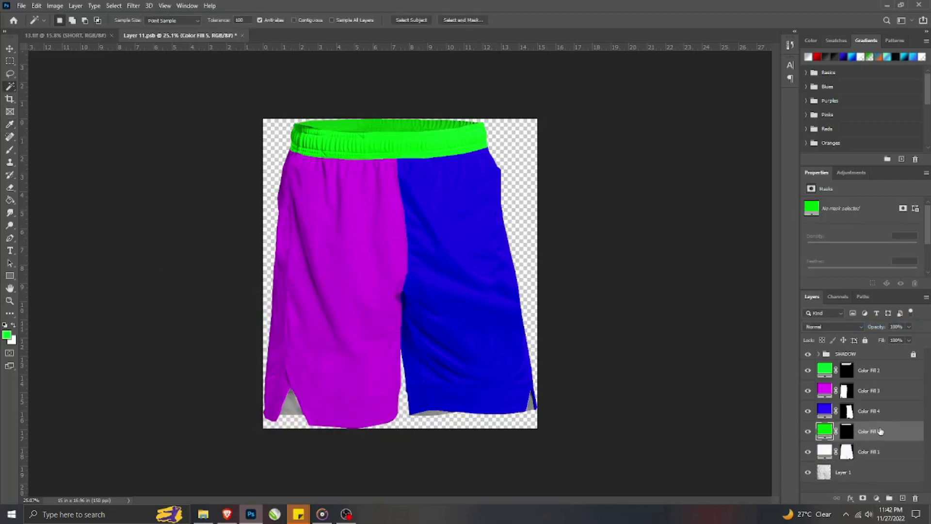
# - Remove the front waistband area from Color Fill 5's layer mask and deselect
pyautogui.keyDown('ctrl'); pyautogui.click(848, 368); pyautogui.keyUp('ctrl')
pyautogui.click(845, 430)
pyautogui.hotkey('ctrl', 'd')
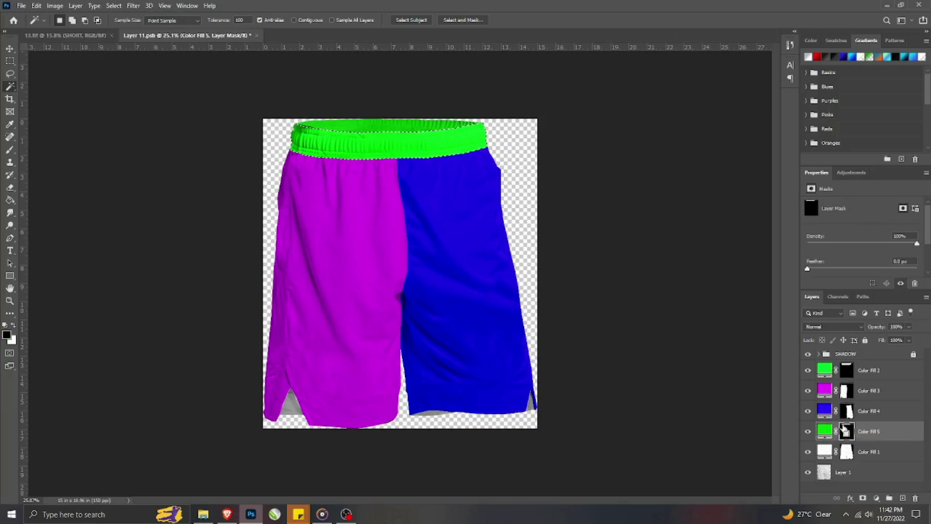
# - Group Color Fill 2 through Color Fill 1 and name the group COLOR PARTS
pyautogui.scroll(-4, 411, 203)
pyautogui.scroll(2, 384, 307)
pyautogui.click(868, 370)
pyautogui.keyDown('shift'); pyautogui.click(868, 452); pyautogui.keyUp('shift')
pyautogui.hotkey('ctrl', 'g')
pyautogui.doubleClick(848, 366)
pyautogui.write('COLOR PARTS')
pyautogui.click(862, 383)
# - Duplicate the COLOR PARTS group and rename the copy SMART OBJECT
pyautogui.click(852, 369)
pyautogui.hotkey('ctrl', 'j')
pyautogui.doubleClick(853, 367)
pyautogui.write('SM')
pyautogui.press('Return')
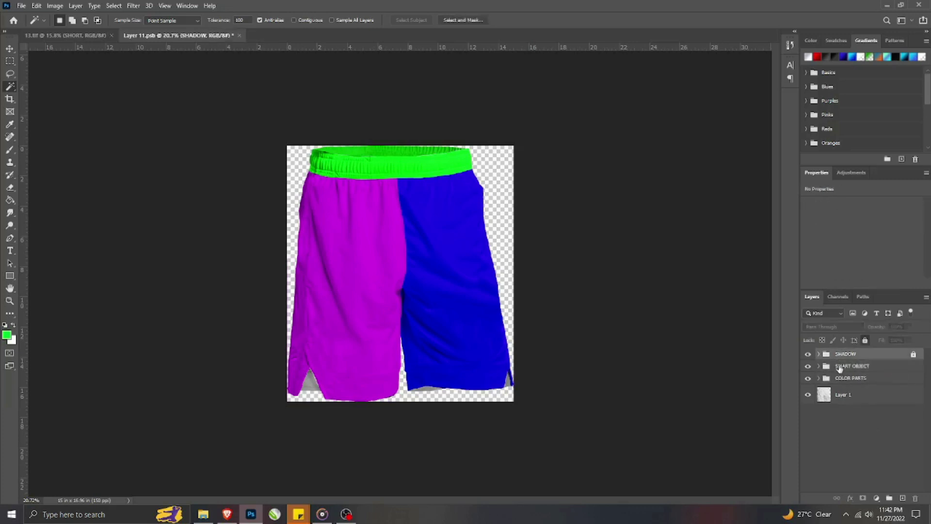
# - Tile the shorts document and the full mockup 13.tif side by side vertically, with each design fully in view
pyautogui.click(187, 6)
pyautogui.moveTo(204, 13)
pyautogui.click(283, 37)
pyautogui.click(191, 7)
pyautogui.click(285, 42)
pyautogui.scroll(-5, 237, 210)
pyautogui.click(601, 234)
pyautogui.scroll(-8, 601, 234)
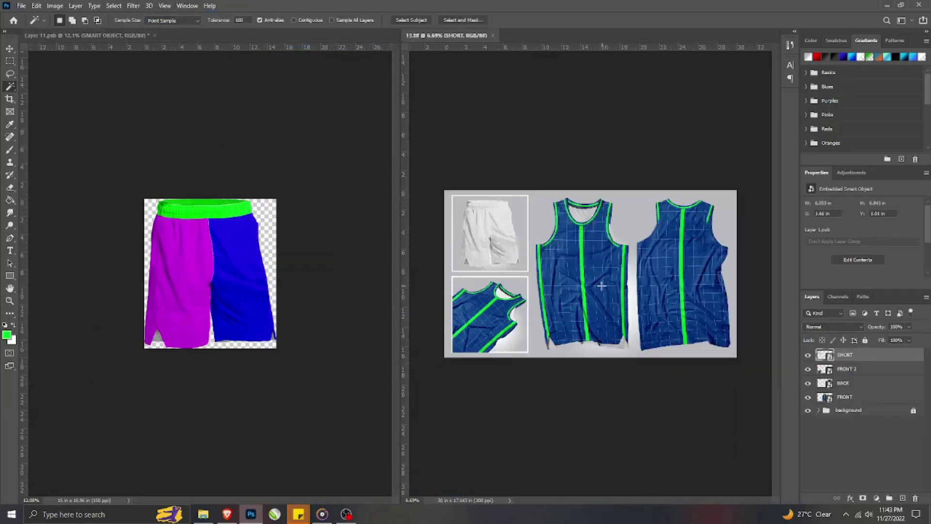
# - Open the FRONT jersey's smart object and the contents of its Rectangle 1 layer
pyautogui.press('v')
pyautogui.click(601, 286)
pyautogui.doubleClick(824, 397)
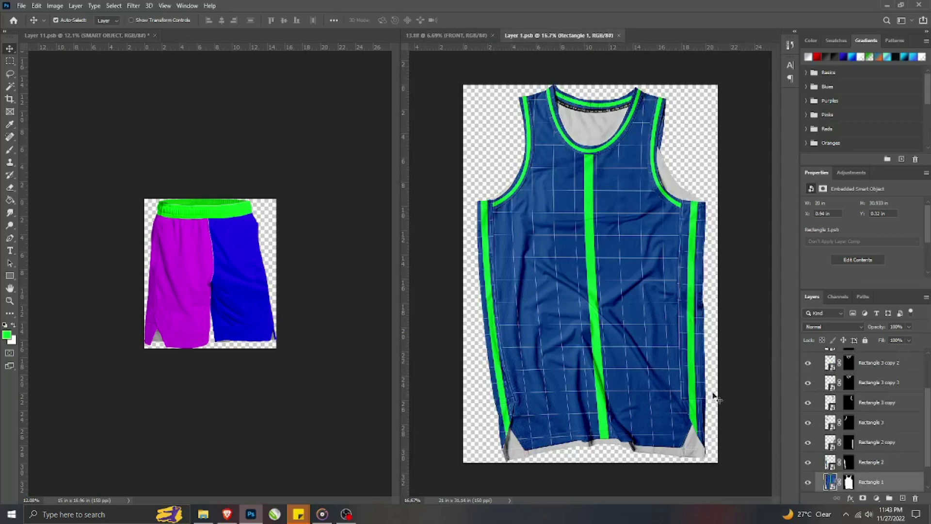
pyautogui.doubleClick(831, 482)
# - Paste the jersey design into the shorts' SMART OBJECT group and scale it to about 10.66 by 15.99 in over the purple leg
pyautogui.click(177, 286)
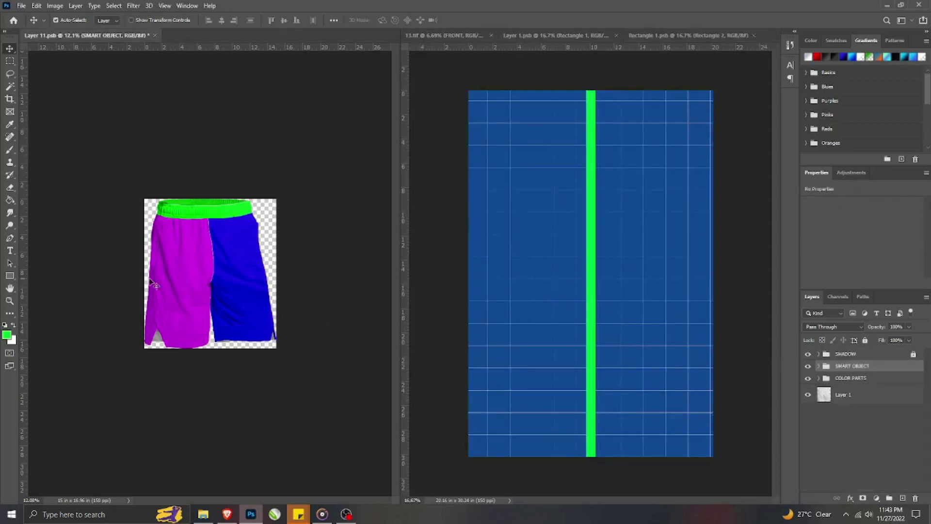
pyautogui.hotkey('ctrl', 'v')
pyautogui.hotkey('ctrl', 't')
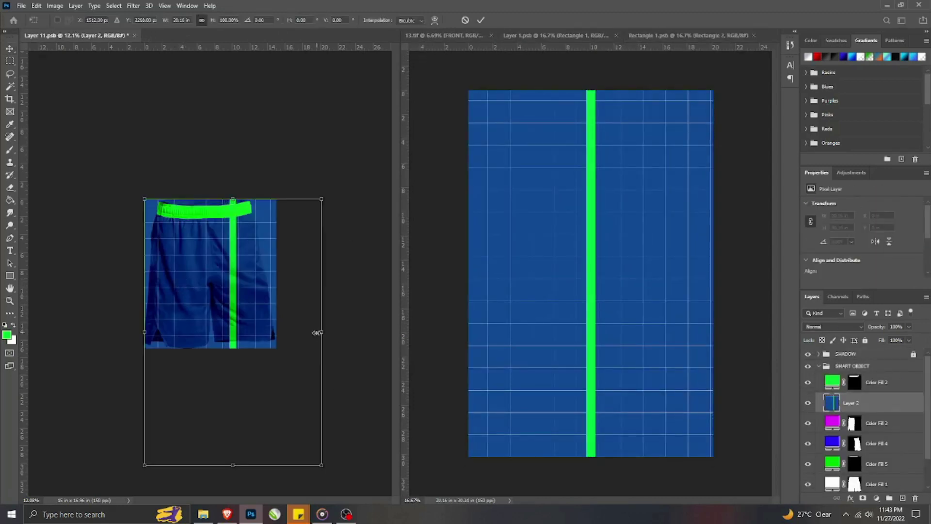
pyautogui.moveTo(321, 332); pyautogui.dragTo(244, 301)
pyautogui.moveTo(244, 300); pyautogui.dragTo(234, 300)
pyautogui.moveTo(195, 332); pyautogui.dragTo(190, 285)
pyautogui.moveTo(183, 221); pyautogui.dragTo(183, 211)
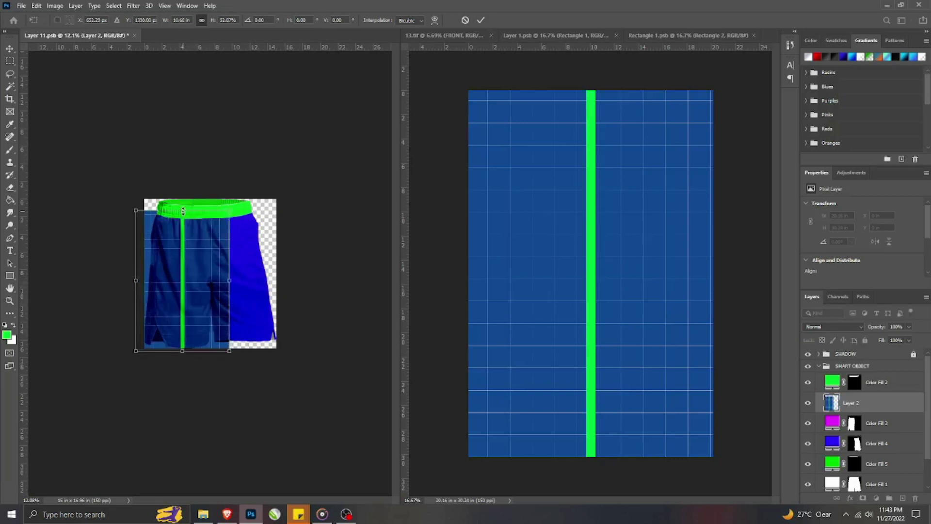
pyautogui.press('Return')
# - Convert the pasted Layer 2 design into a smart object
pyautogui.click(63, 7)
pyautogui.click(67, 76)
pyautogui.click(572, 251)
pyautogui.rightClick(883, 404)
pyautogui.click(835, 129)
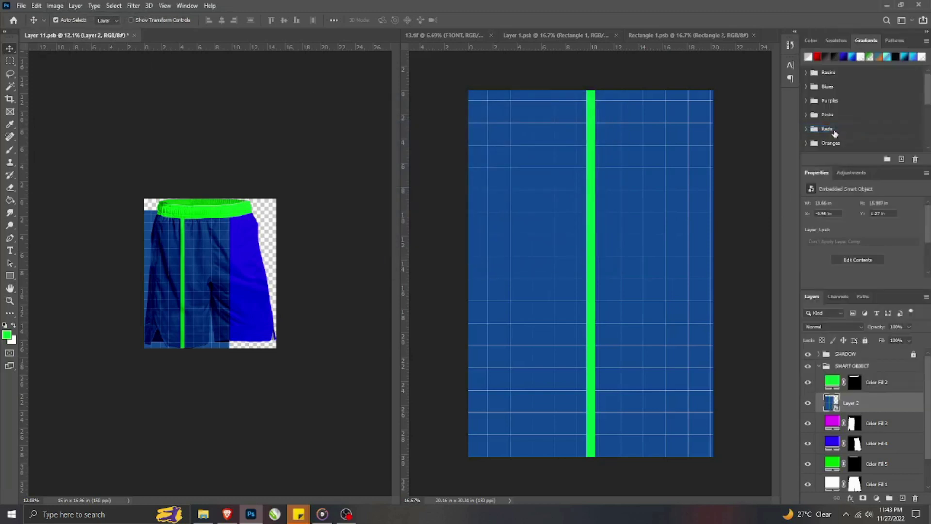
pyautogui.scroll(1, 123, 319)
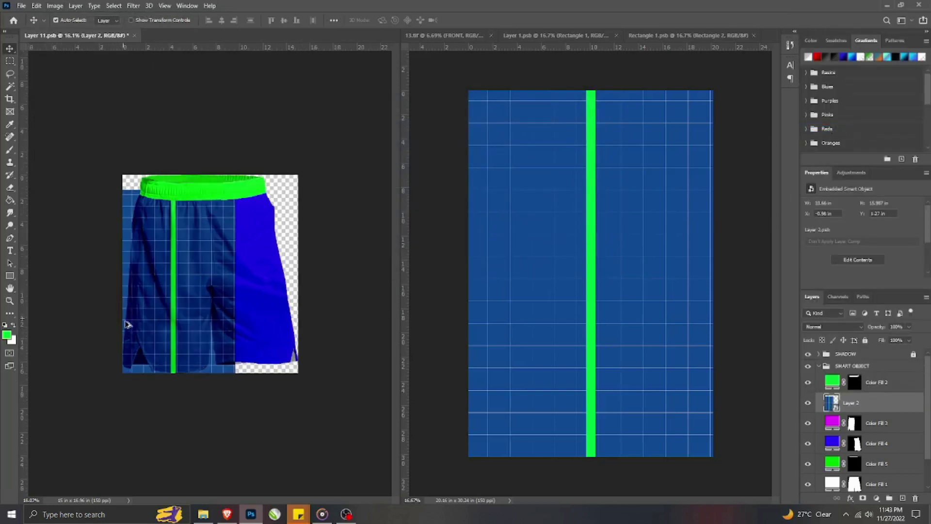
pyautogui.hotkey('ctrl', 't')
pyautogui.rightClick(157, 292)
pyautogui.click(176, 396)
pyautogui.scroll(1, 128, 339)
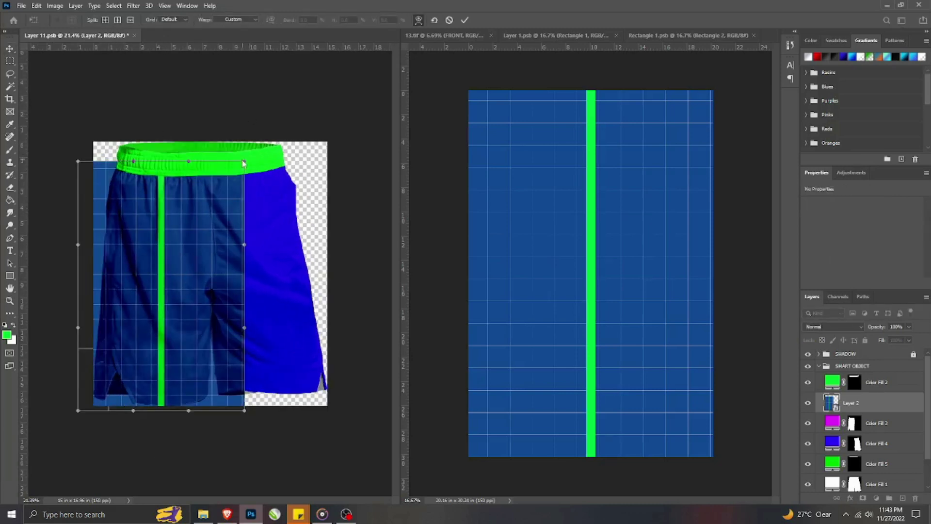
pyautogui.click(450, 20)
# - Shift the Layer 2 design left so its green stripe sits nearer the purple leg's outer side
pyautogui.hotkey('ctrl', 't')
pyautogui.hotkey('shift', 'Left')
pyautogui.hotkey('shift', 'Left')
pyautogui.hotkey('shift', 'Left')
pyautogui.hotkey('shift', 'Left')
pyautogui.hotkey('shift', 'Left')
pyautogui.hotkey('shift', 'Left')
pyautogui.hotkey('shift', 'Left')
pyautogui.hotkey('shift', 'Left')
pyautogui.hotkey('shift', 'Left')
pyautogui.hotkey('shift', 'Left')
pyautogui.hotkey('shift', 'Left')
pyautogui.hotkey('shift', 'Left')
pyautogui.hotkey('shift', 'Left')
pyautogui.hotkey('shift', 'Left')
pyautogui.hotkey('shift', 'Left')
pyautogui.hotkey('shift', 'Left')
pyautogui.hotkey('shift', 'Left')
pyautogui.hotkey('shift', 'Left')
pyautogui.hotkey('shift', 'Left')
pyautogui.hotkey('shift', 'Left')
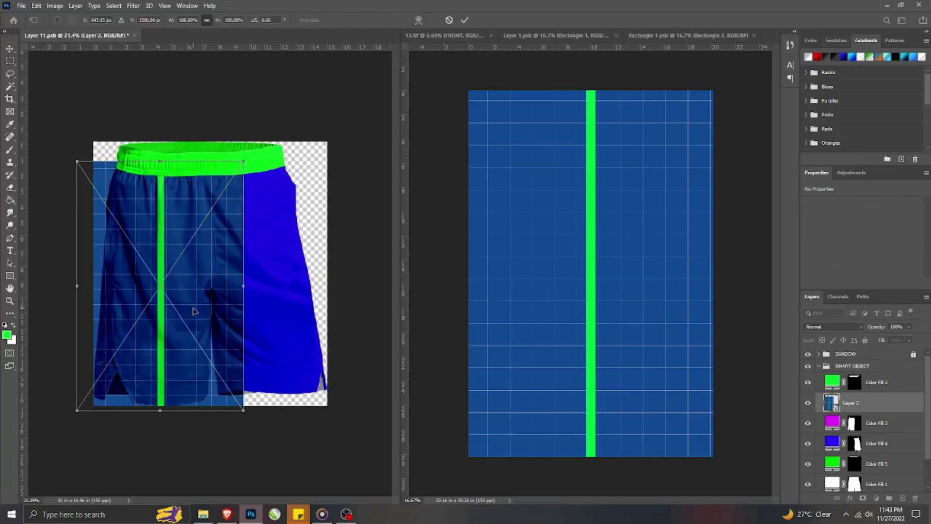
# - Warp the Layer 2 design's corners and top and bottom edges to follow the purple leg's waistband and hem
pyautogui.rightClick(165, 273)
pyautogui.click(194, 365)
pyautogui.moveTo(57, 161); pyautogui.dragTo(87, 144)
pyautogui.moveTo(57, 410); pyautogui.dragTo(63, 407)
pyautogui.moveTo(141, 328); pyautogui.dragTo(140, 328)
pyautogui.moveTo(223, 161); pyautogui.dragTo(167, 167)
pyautogui.moveTo(222, 410); pyautogui.dragTo(219, 403)
pyautogui.moveTo(167, 411); pyautogui.dragTo(168, 414)
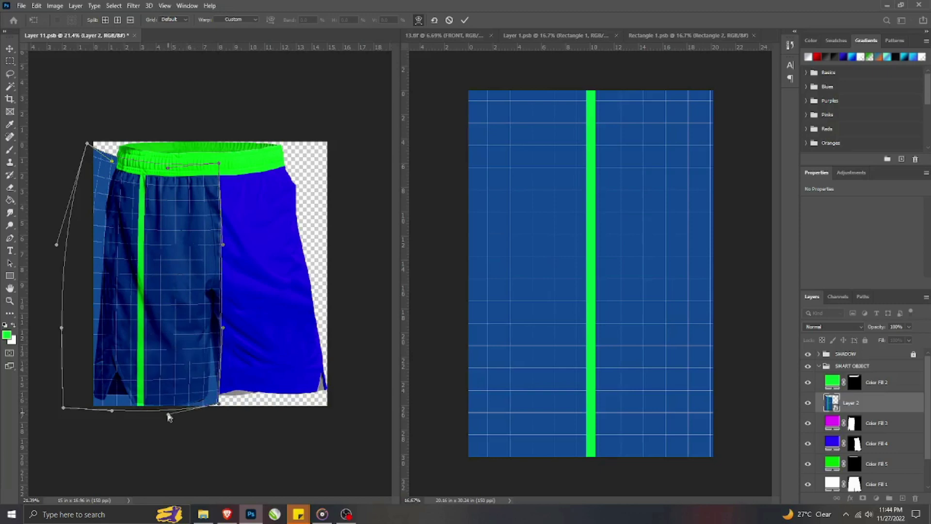
# - Refine the warp along the design's outer edge to match the leg's slant, and apply it
pyautogui.moveTo(63, 408); pyautogui.dragTo(72, 396)
pyautogui.moveTo(61, 327); pyautogui.dragTo(67, 313)
pyautogui.moveTo(88, 146); pyautogui.dragTo(83, 145)
pyautogui.moveTo(52, 240); pyautogui.dragTo(55, 247)
pyautogui.moveTo(82, 145); pyautogui.dragTo(87, 142)
pyautogui.moveTo(58, 250); pyautogui.dragTo(71, 227)
pyautogui.click(465, 20)
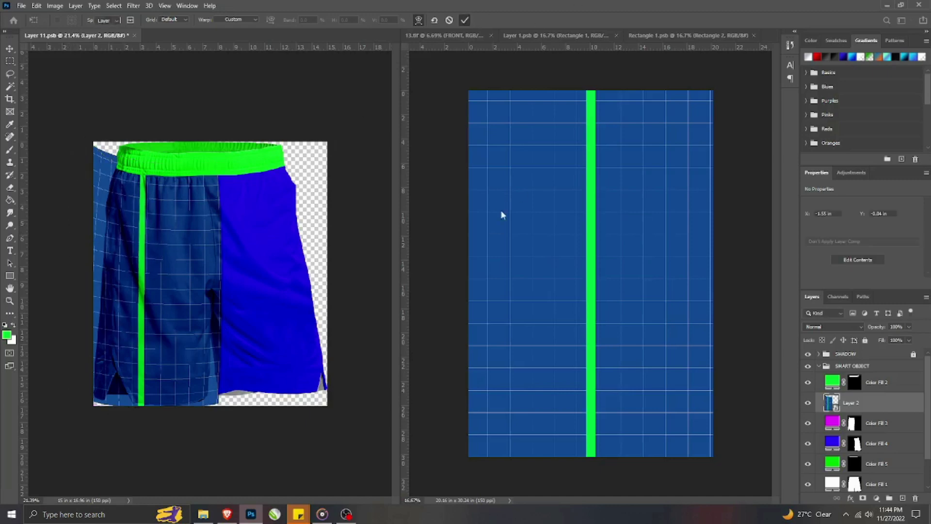
# - Mask Layer 2 to the purple leg's shape, unlink the mask, and make the artwork active instead of the mask
pyautogui.click(862, 498)
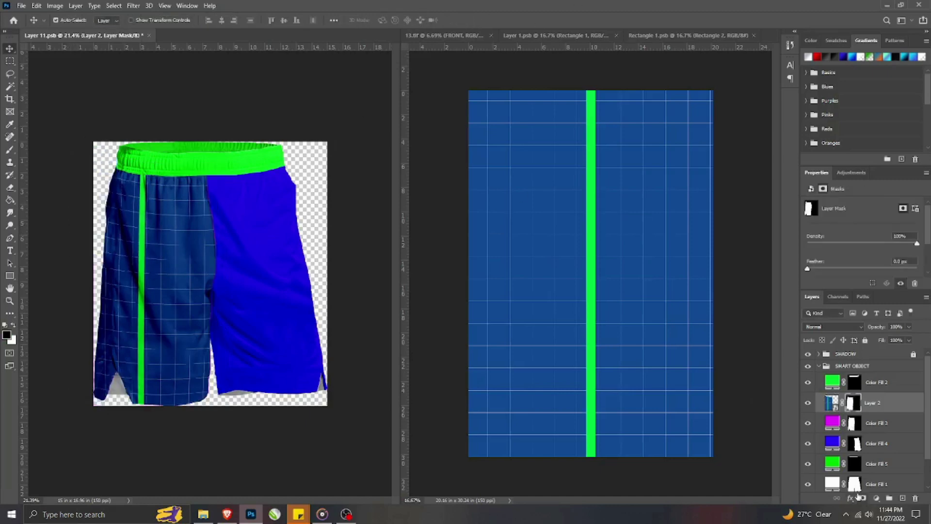
pyautogui.click(842, 403)
pyautogui.click(832, 403)
# - Warp the masked Layer 2 design so its green stripe slants outward toward the side slit
pyautogui.hotkey('ctrl', 't')
pyautogui.rightClick(142, 260)
pyautogui.click(168, 367)
pyautogui.moveTo(140, 300); pyautogui.dragTo(137, 301)
pyautogui.moveTo(132, 402); pyautogui.dragTo(129, 405)
pyautogui.click(464, 20)
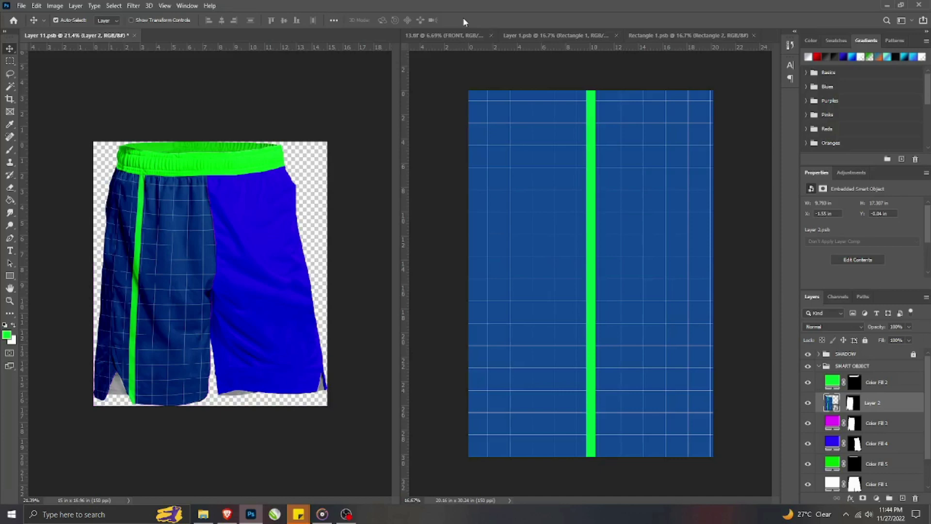
# - Copy the artwork inside Layer 2's smart object, paste it into the shorts document, and convert the new layer into a smart object
pyautogui.doubleClick(835, 406)
pyautogui.hotkey('ctrl', 'a')
pyautogui.hotkey('ctrl', 'c')
pyautogui.click(252, 36)
pyautogui.hotkey('ctrl', 'v')
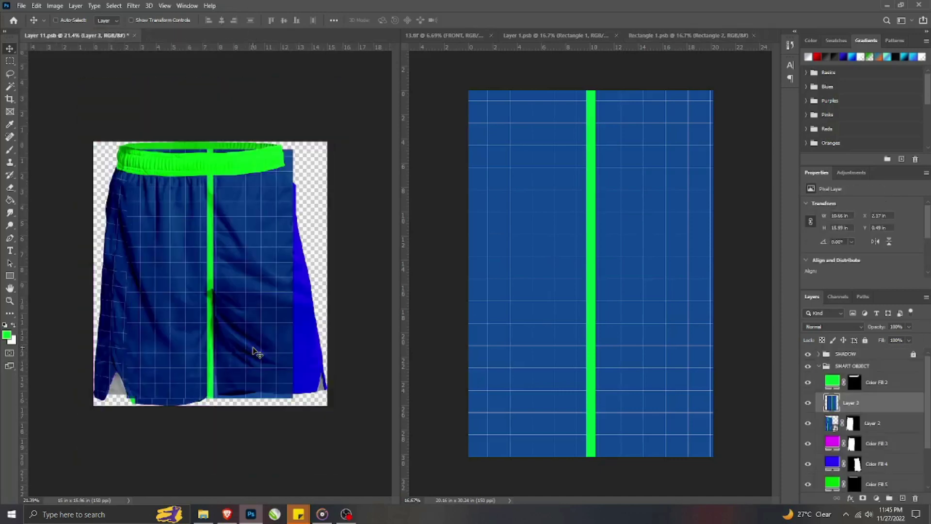
pyautogui.rightClick(869, 403)
pyautogui.click(820, 230)
# - Move the Layer 3 design over the blue leg and rotate it to follow the leg's slant
pyautogui.hotkey('ctrl', 't')
pyautogui.moveTo(234, 321); pyautogui.dragTo(292, 329)
pyautogui.moveTo(356, 412)
pyautogui.mouseDown()
pyautogui.moveTo(364, 394)
pyautogui.moveTo(313, 370)
pyautogui.moveTo(358, 431)
pyautogui.mouseUp()
# - Warp the Layer 3 design's corners, hem and inner edge to fit the blue leg, and apply the warp
pyautogui.rightClick(320, 307)
pyautogui.click(342, 412)
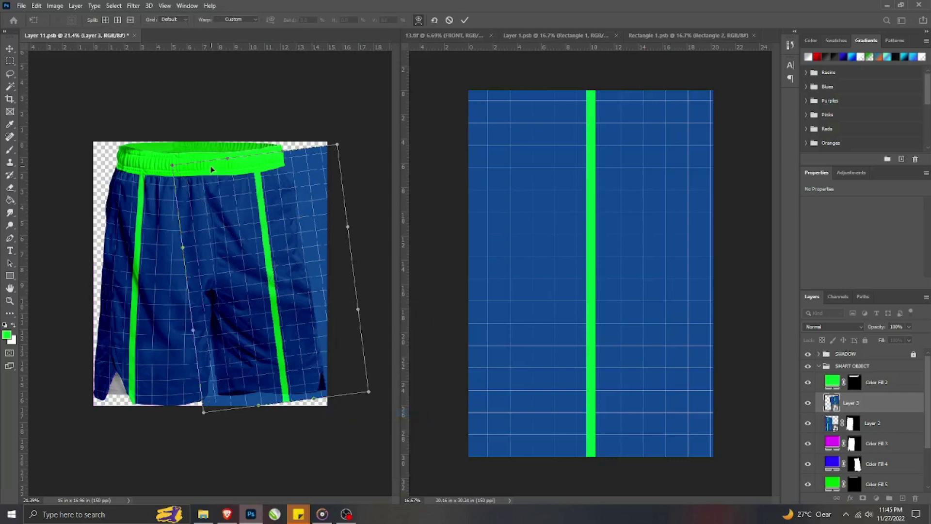
pyautogui.scroll(1, 110, 194)
pyautogui.moveTo(232, 154); pyautogui.dragTo(289, 147)
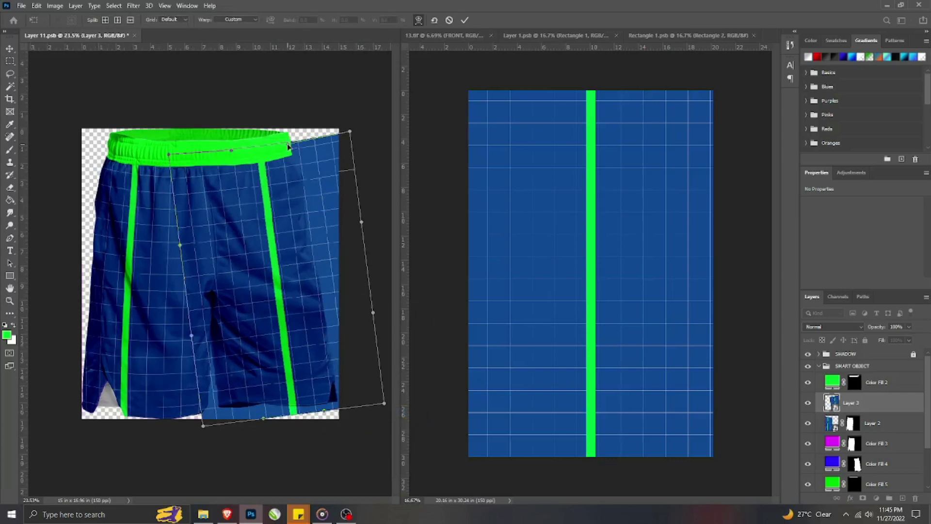
pyautogui.moveTo(345, 135); pyautogui.dragTo(332, 142)
pyautogui.moveTo(206, 426); pyautogui.dragTo(260, 411)
pyautogui.moveTo(383, 405); pyautogui.dragTo(370, 408)
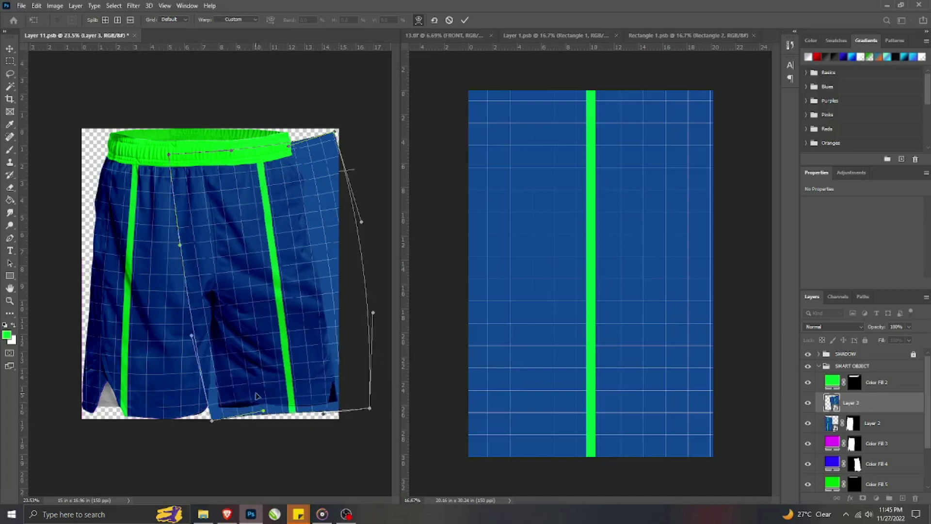
pyautogui.moveTo(158, 179); pyautogui.dragTo(184, 193)
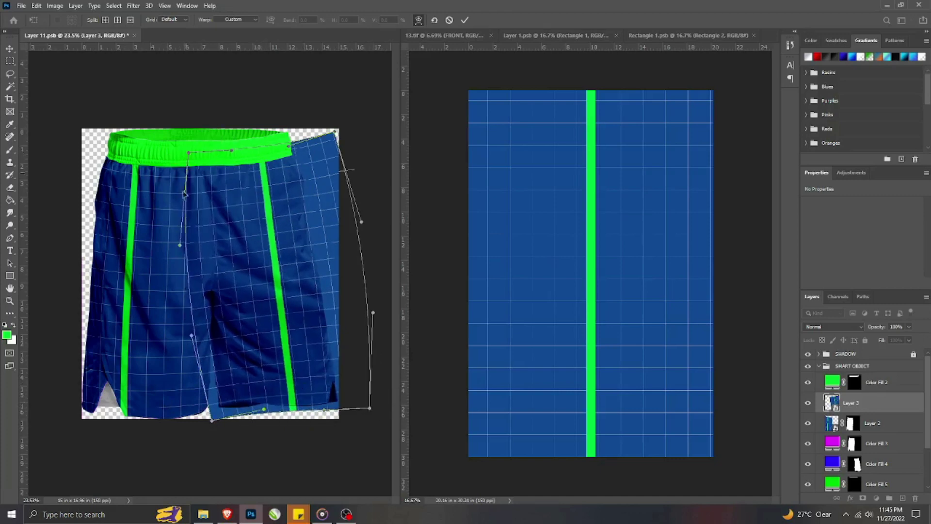
pyautogui.moveTo(180, 245); pyautogui.dragTo(191, 245)
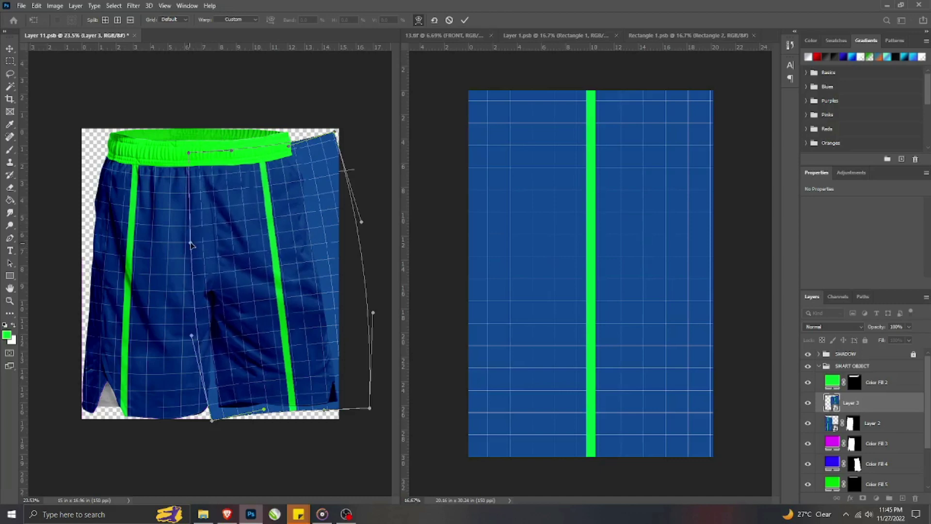
pyautogui.click(467, 21)
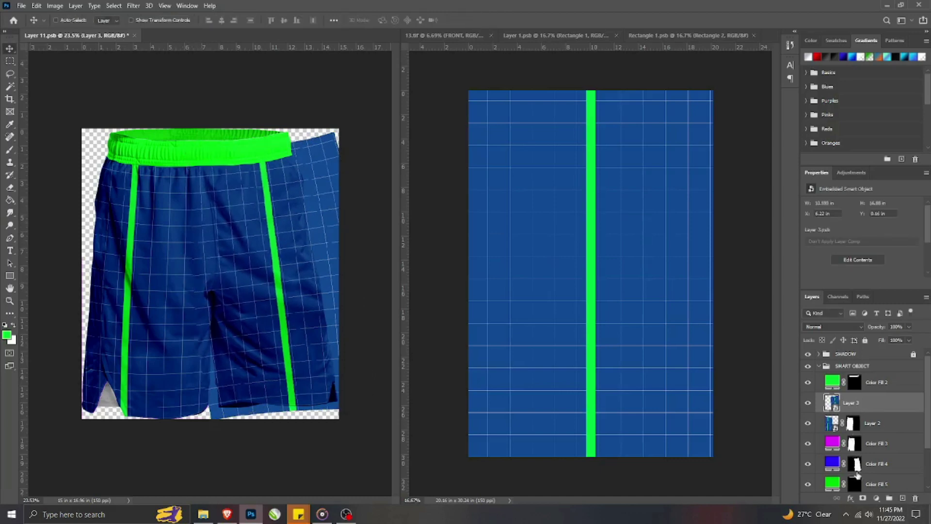
# - Mask the Layer 3 design to the shape of the blue leg panel
pyautogui.click(863, 498)
pyautogui.scroll(2, 218, 260)
pyautogui.scroll(-1, 218, 260)
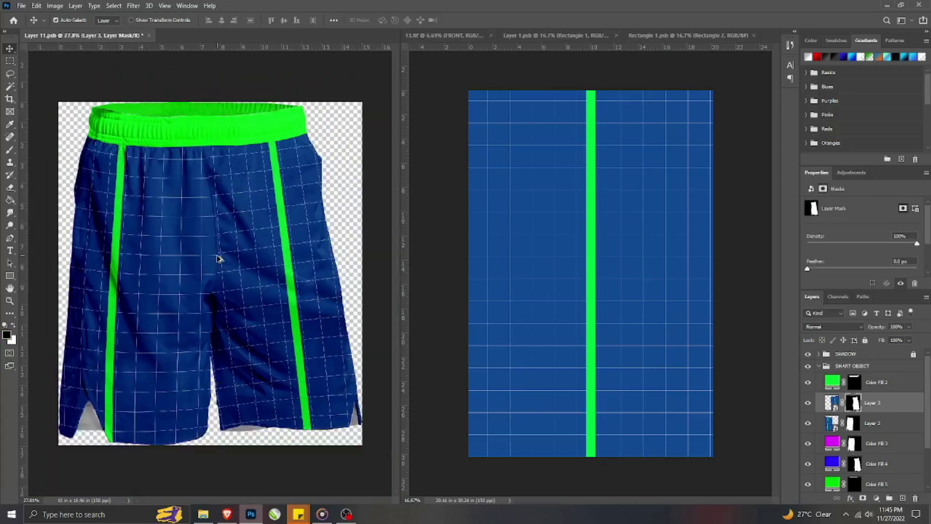
pyautogui.scroll(-3, 271, 261)
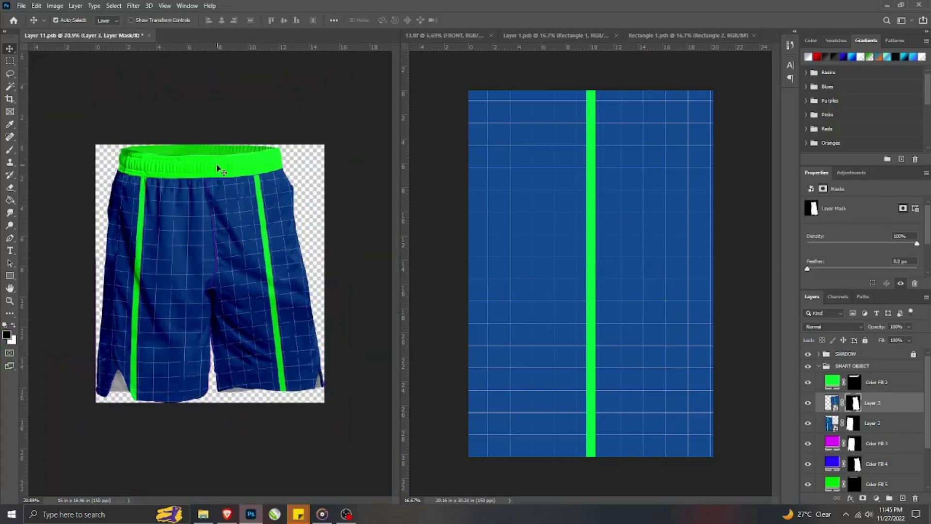
# - Draw a rectangle about 11.95 by 1.69 in over the waistband, place it above Color Fill 2, and convert it into a smart object
pyautogui.click(12, 274)
pyautogui.moveTo(112, 144)
pyautogui.mouseDown()
pyautogui.moveTo(271, 179)
pyautogui.moveTo(294, 173)
pyautogui.mouseUp()
pyautogui.moveTo(868, 403); pyautogui.dragTo(887, 380)
pyautogui.rightClick(861, 383)
pyautogui.click(742, 228)
# - Copy the grid artwork from Rectangle 1.psb and paste it into the waistband rectangle's smart object
pyautogui.doubleClick(834, 388)
pyautogui.click(636, 275)
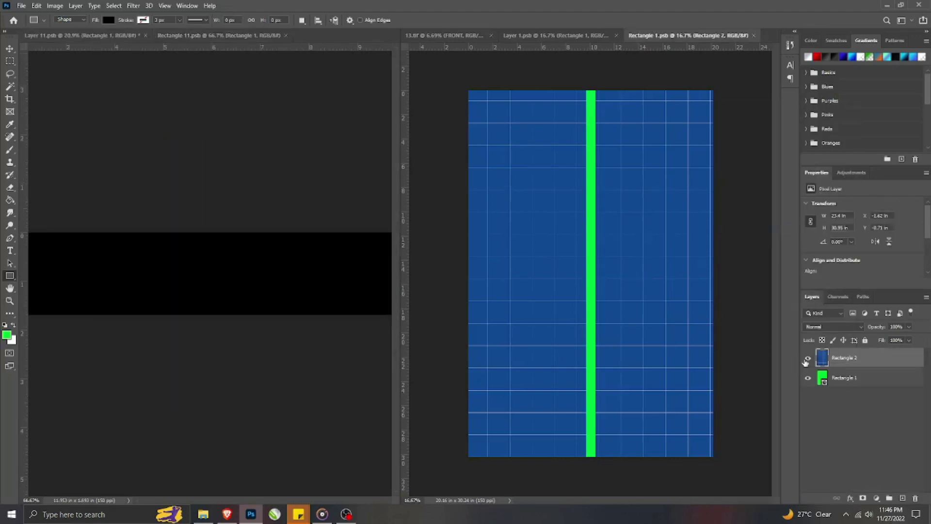
pyautogui.press('v')
pyautogui.click(212, 272)
pyautogui.scroll(-4, 212, 272)
pyautogui.hotkey('ctrl', 'v')
# - Rotate the pasted design 90° and fit it over the strip with its green stripe running lengthwise, and close both rectangle smart object documents
pyautogui.hotkey('ctrl', 't')
pyautogui.moveTo(234, 204); pyautogui.dragTo(378, 449)
pyautogui.scroll(-3, 171, 414)
pyautogui.moveTo(210, 445); pyautogui.dragTo(212, 300)
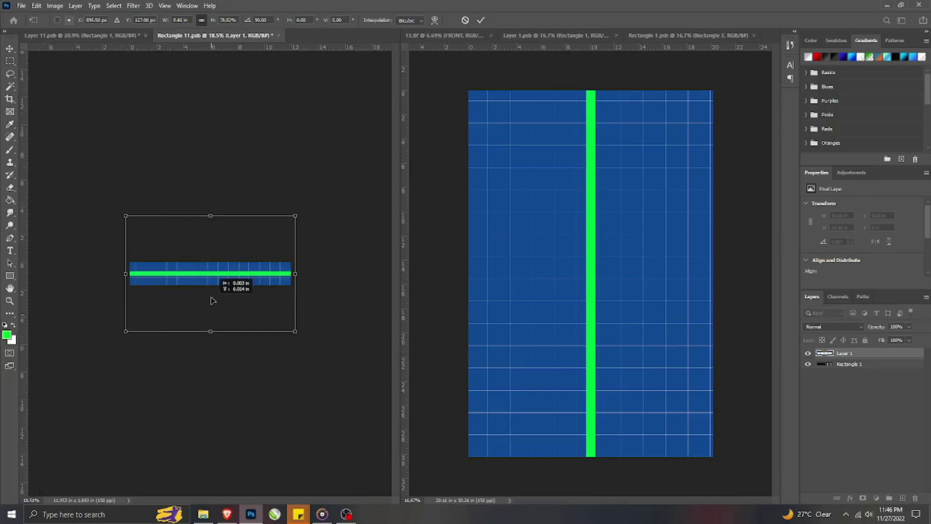
pyautogui.moveTo(209, 335); pyautogui.dragTo(209, 358)
pyautogui.moveTo(210, 326); pyautogui.dragTo(209, 313)
pyautogui.press('Return')
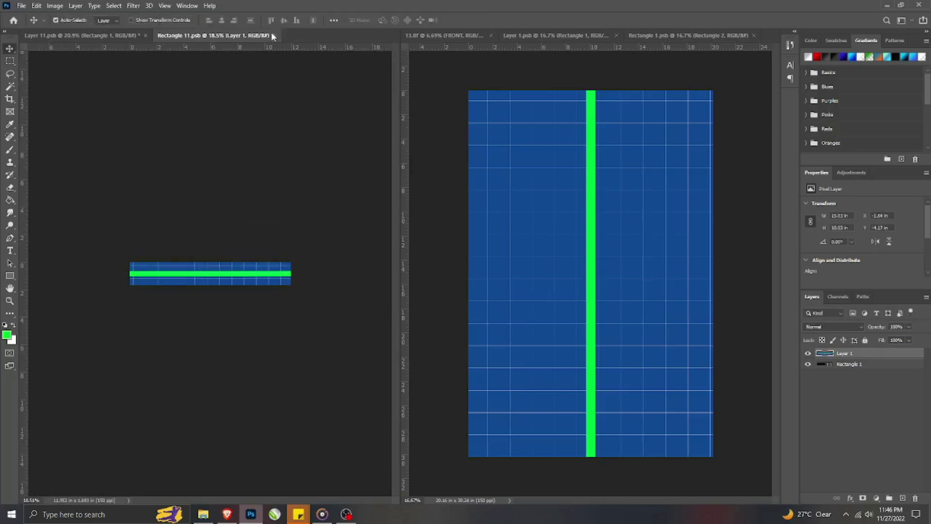
pyautogui.click(273, 36)
pyautogui.click(753, 36)
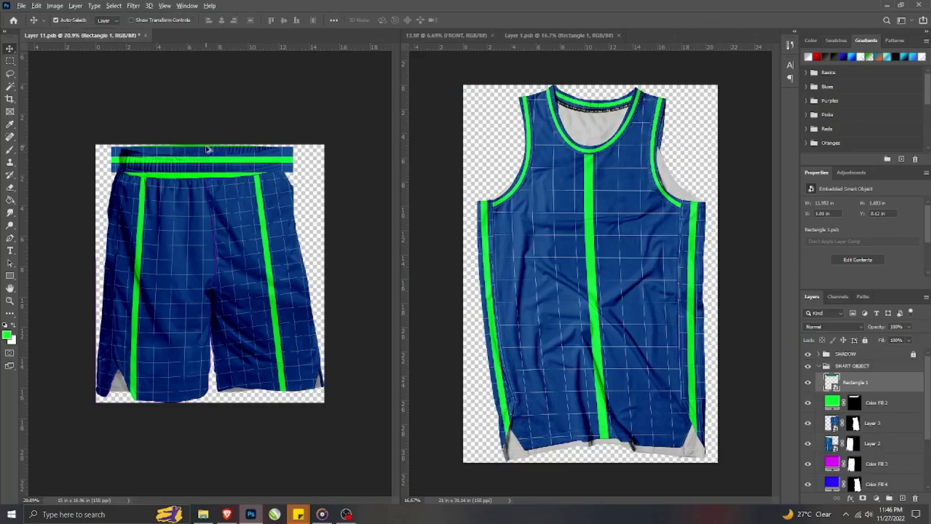
# - Start warping the Rectangle 1 design, fitting its left end to the slant of the waistband
pyautogui.scroll(3, 208, 149)
pyautogui.rightClick(210, 154)
pyautogui.click(156, 101)
pyautogui.hotkey('ctrl', 't')
pyautogui.rightClick(159, 102)
pyautogui.click(177, 205)
pyautogui.scroll(1, 121, 137)
pyautogui.moveTo(124, 134); pyautogui.dragTo(136, 213)
pyautogui.moveTo(58, 167)
pyautogui.mouseDown()
pyautogui.moveTo(62, 148)
pyautogui.moveTo(57, 178)
pyautogui.mouseUp()
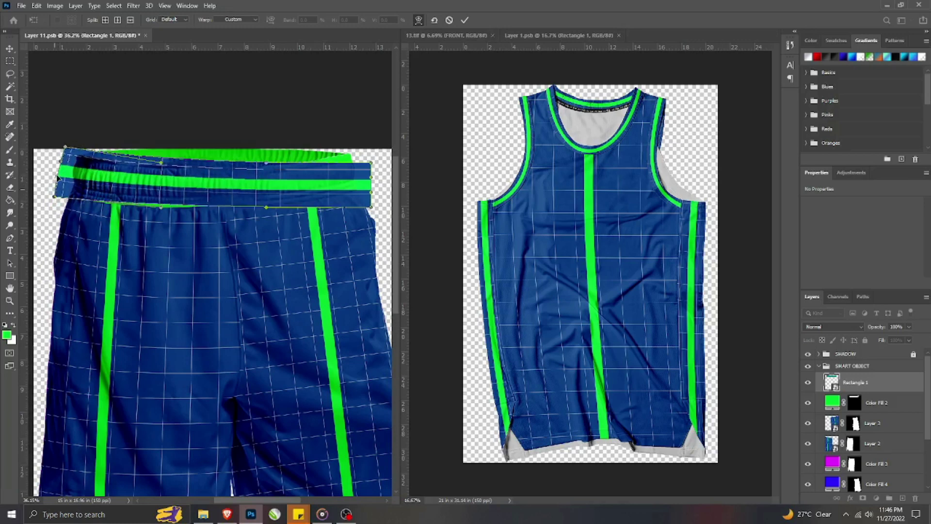
# - Warp the Rectangle 1 design's right end and lower edge to follow the waistband's curve, and apply the warp
pyautogui.moveTo(371, 162)
pyautogui.mouseDown()
pyautogui.moveTo(379, 131)
pyautogui.moveTo(364, 146)
pyautogui.mouseUp()
pyautogui.moveTo(371, 192)
pyautogui.mouseDown()
pyautogui.moveTo(368, 171)
pyautogui.moveTo(369, 188)
pyautogui.mouseUp()
pyautogui.moveTo(268, 208); pyautogui.dragTo(271, 219)
pyautogui.moveTo(260, 172); pyautogui.dragTo(260, 184)
pyautogui.moveTo(115, 186); pyautogui.dragTo(108, 180)
pyautogui.moveTo(53, 196); pyautogui.dragTo(54, 197)
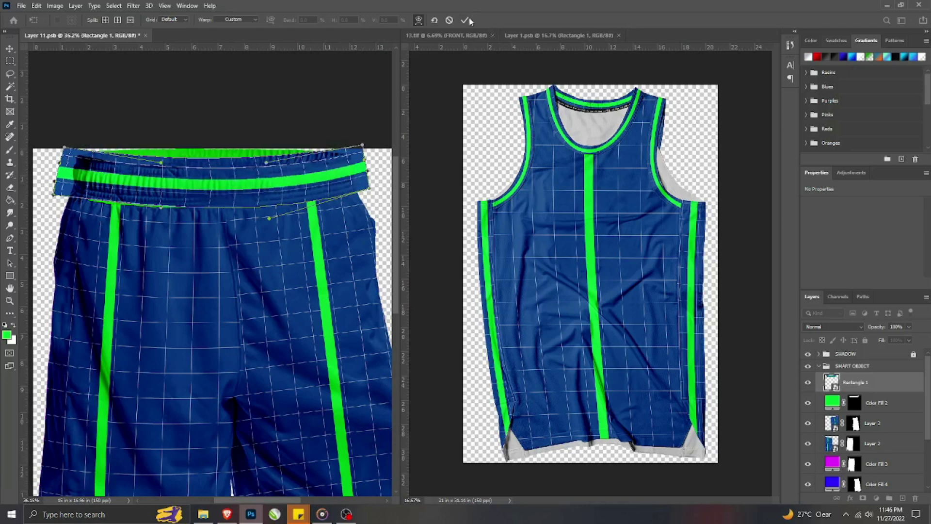
pyautogui.press('Return')
# - Mask the Rectangle 1 design to the front waistband and delete the Color Fill 2 layer
pyautogui.keyDown('alt'); pyautogui.click(862, 498); pyautogui.keyUp('alt')
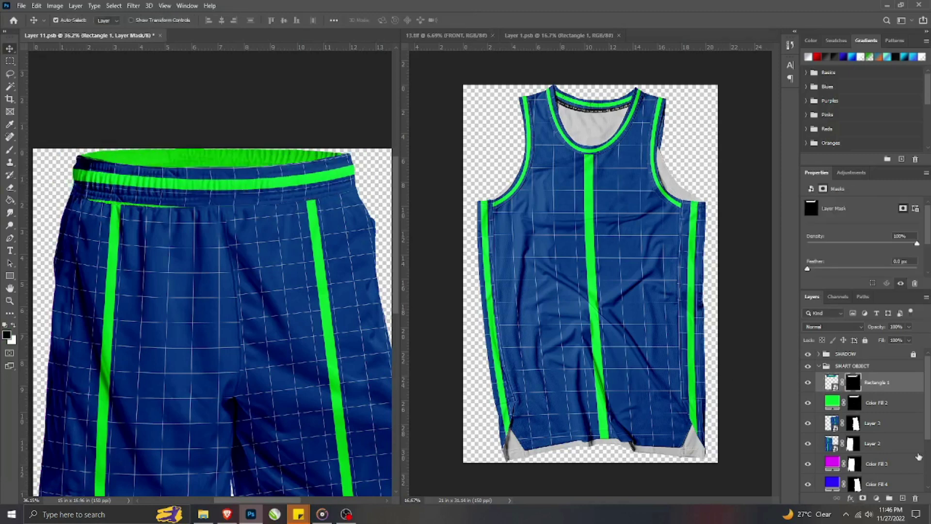
pyautogui.click(875, 404)
pyautogui.press('Delete')
# - Recolor the Color Fill 5 layer inside the waistband with the dark blue sampled from the shorts
pyautogui.click(223, 165)
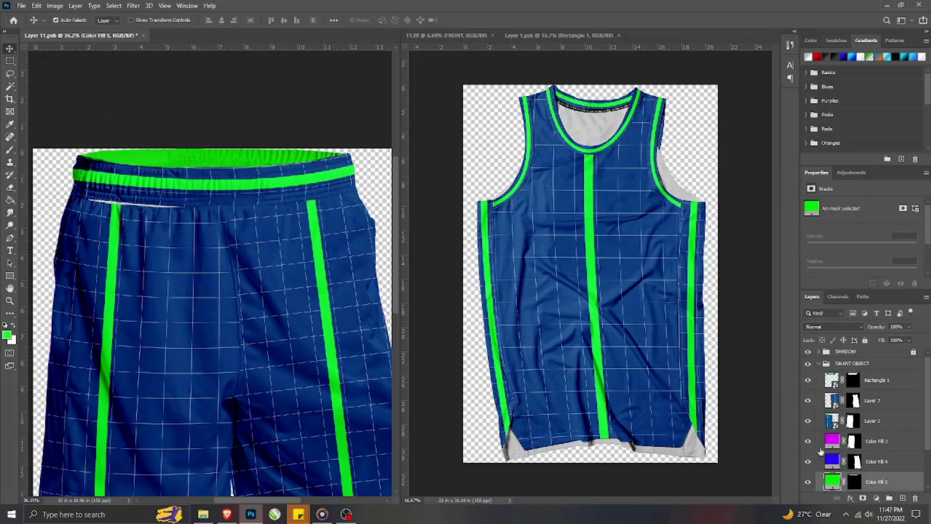
pyautogui.doubleClick(833, 484)
pyautogui.click(207, 173)
pyautogui.click(380, 299)
pyautogui.click(210, 185)
# - Unlink the Rectangle 1 layer's mask and warp the design's lower edge down to cover the gap under the waistband
pyautogui.click(843, 381)
pyautogui.click(829, 378)
pyautogui.hotkey('ctrl', 't')
pyautogui.rightClick(144, 171)
pyautogui.click(176, 276)
pyautogui.moveTo(151, 208); pyautogui.dragTo(165, 216)
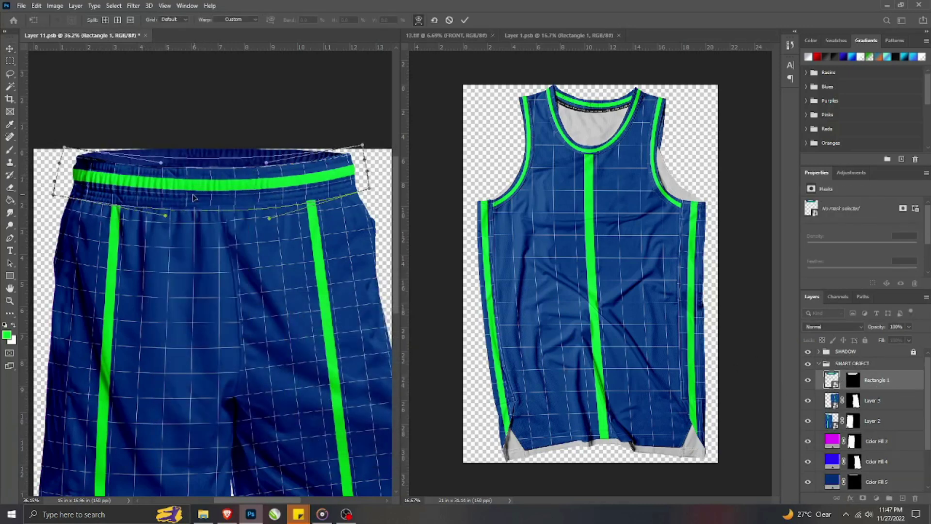
pyautogui.click(462, 21)
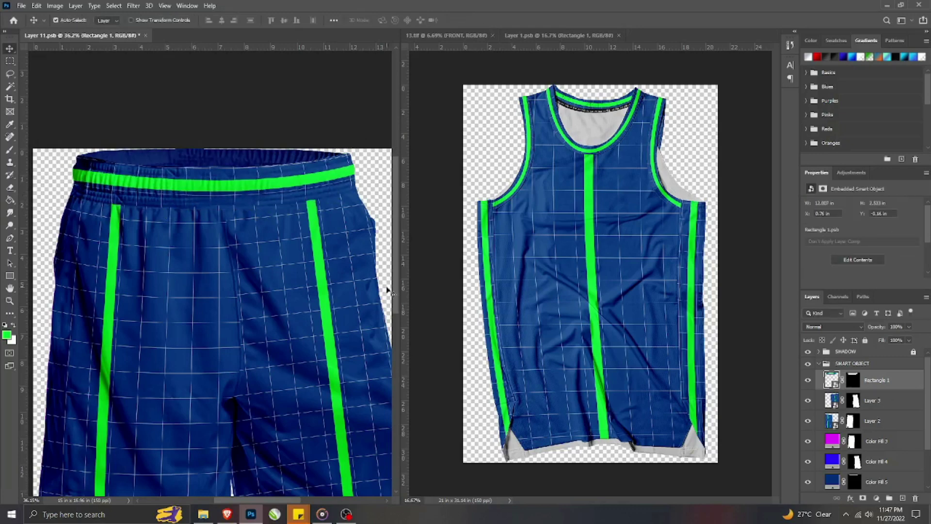
# - Save the shorts smart object and the main uniform mockup document, and close Layer 11.psb
pyautogui.click(822, 366)
pyautogui.click(162, 246)
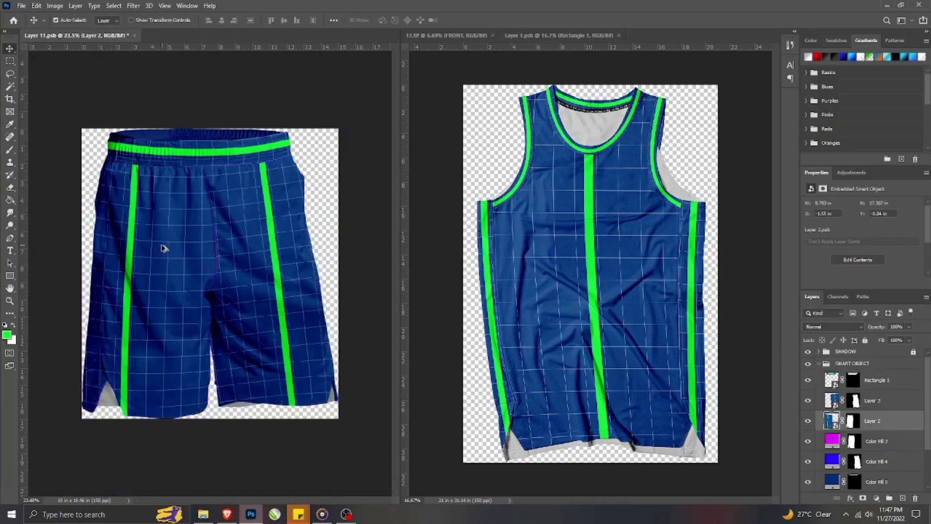
pyautogui.hotkey('ctrl', 's')
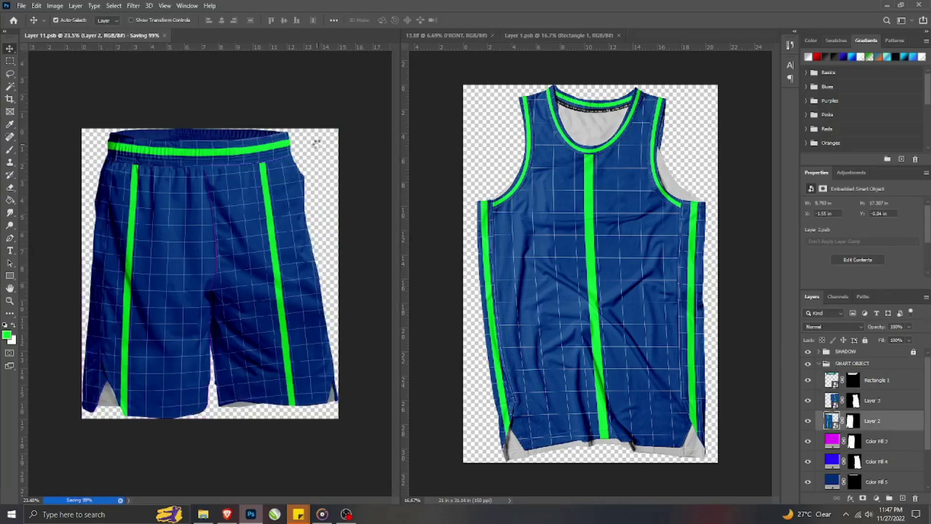
pyautogui.click(446, 35)
pyautogui.hotkey('ctrl', 's')
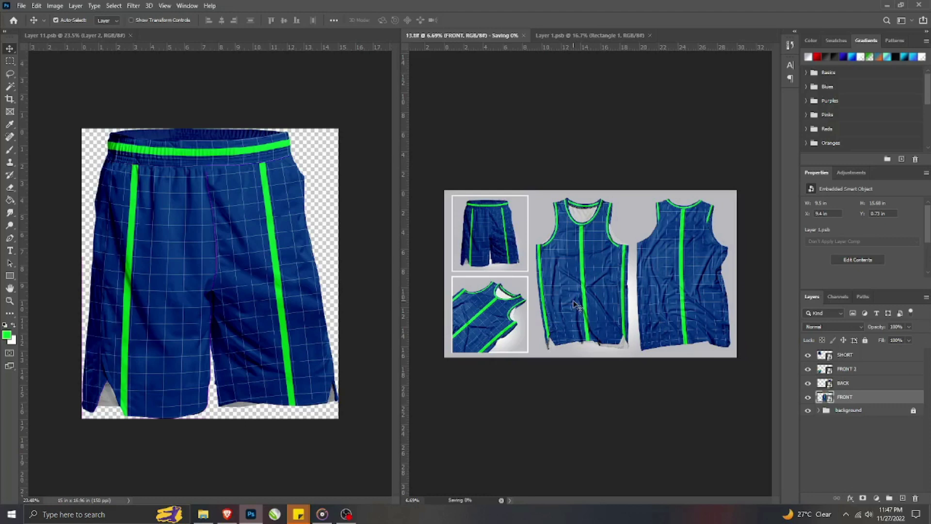
pyautogui.click(130, 35)
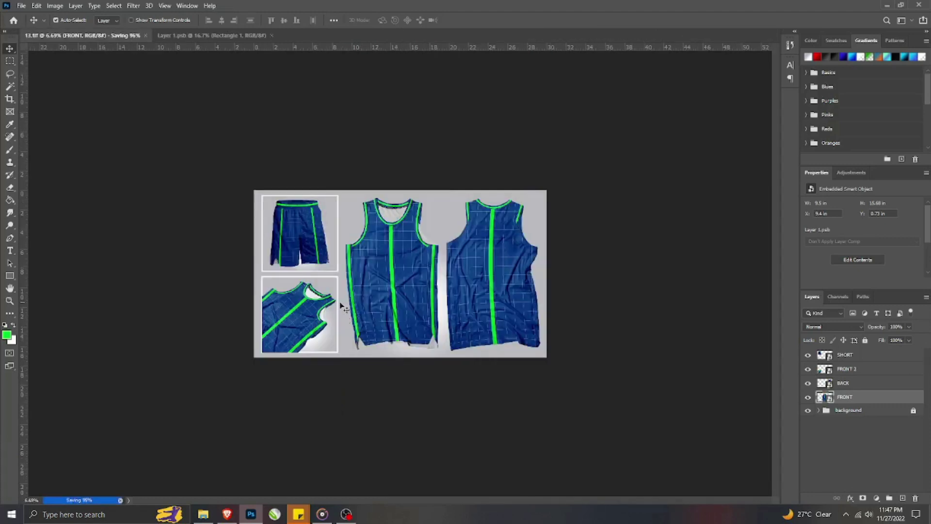